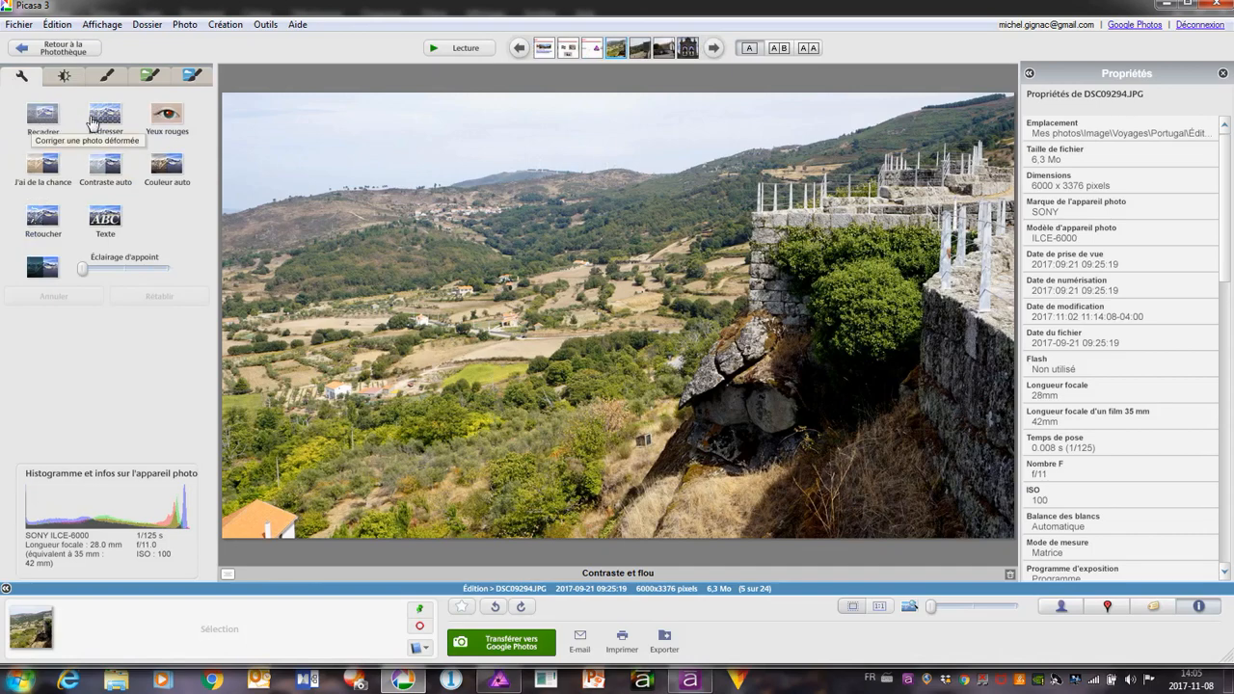
Apply the quick lighting fix to the landscape photo DSC09294.JPG and moderately increase its shadows (Ombres)
click(66, 75)
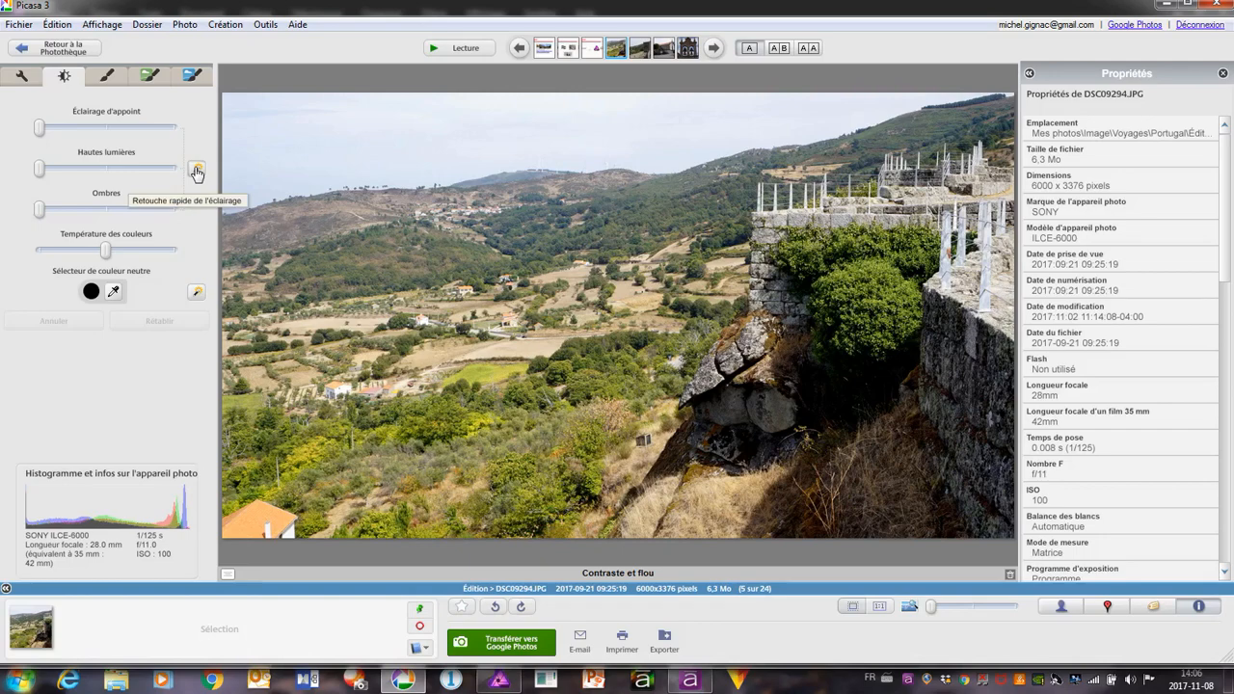
click(197, 170)
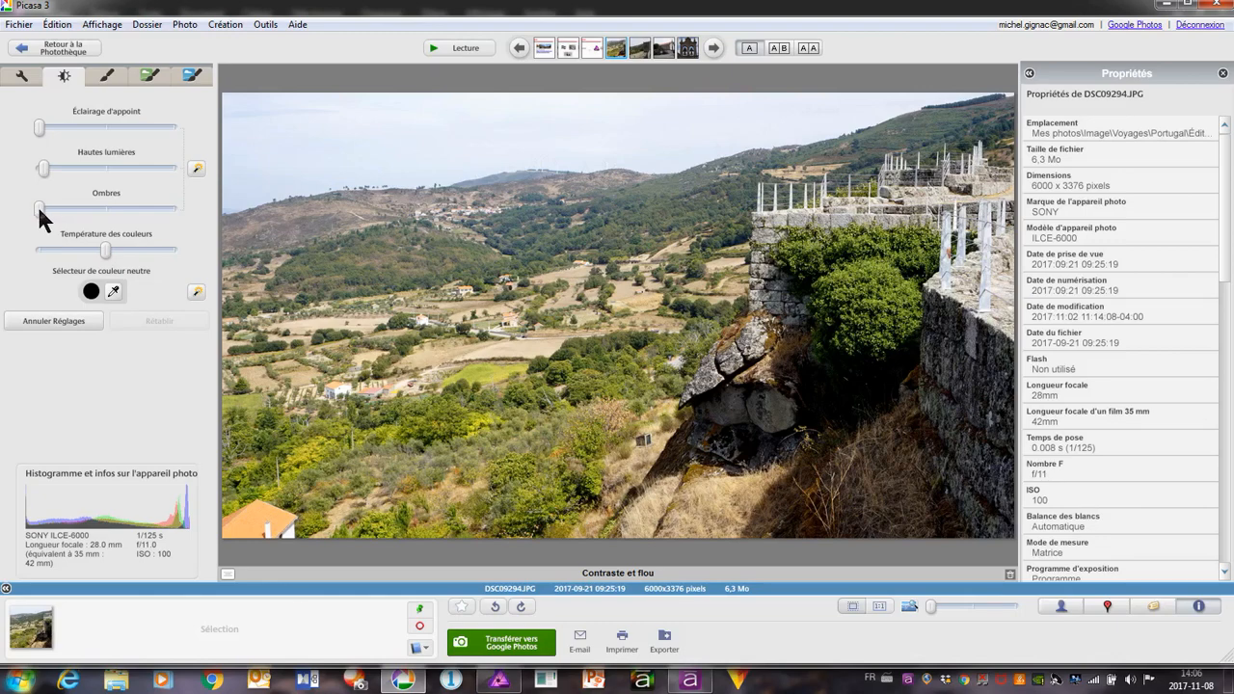
drag(41, 205, 66, 209)
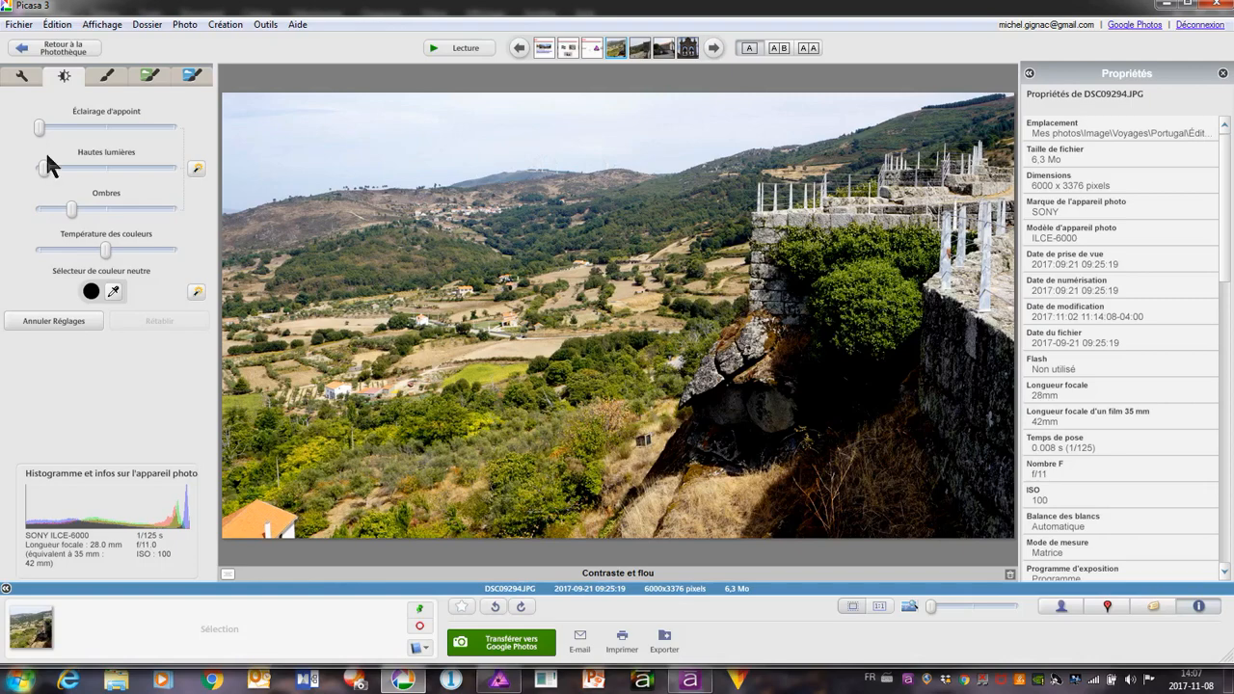
Straighten the landscape photo with a slight counterclockwise rotation and apply the correction
click(21, 76)
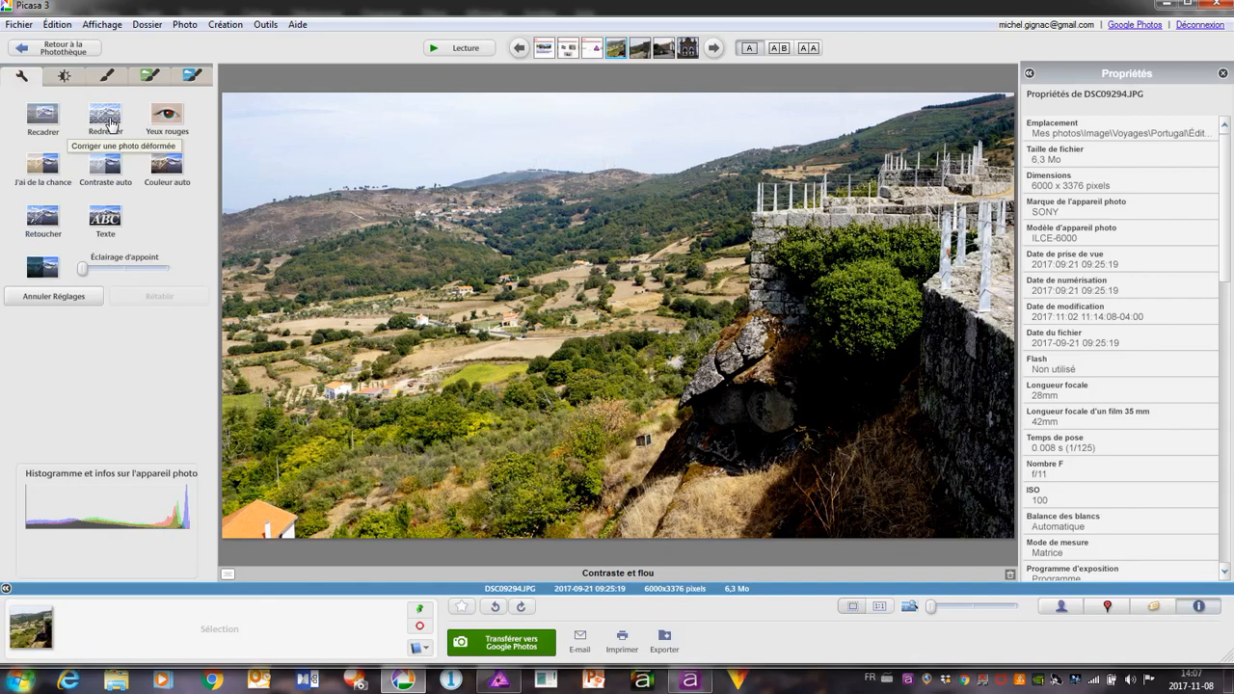
click(112, 122)
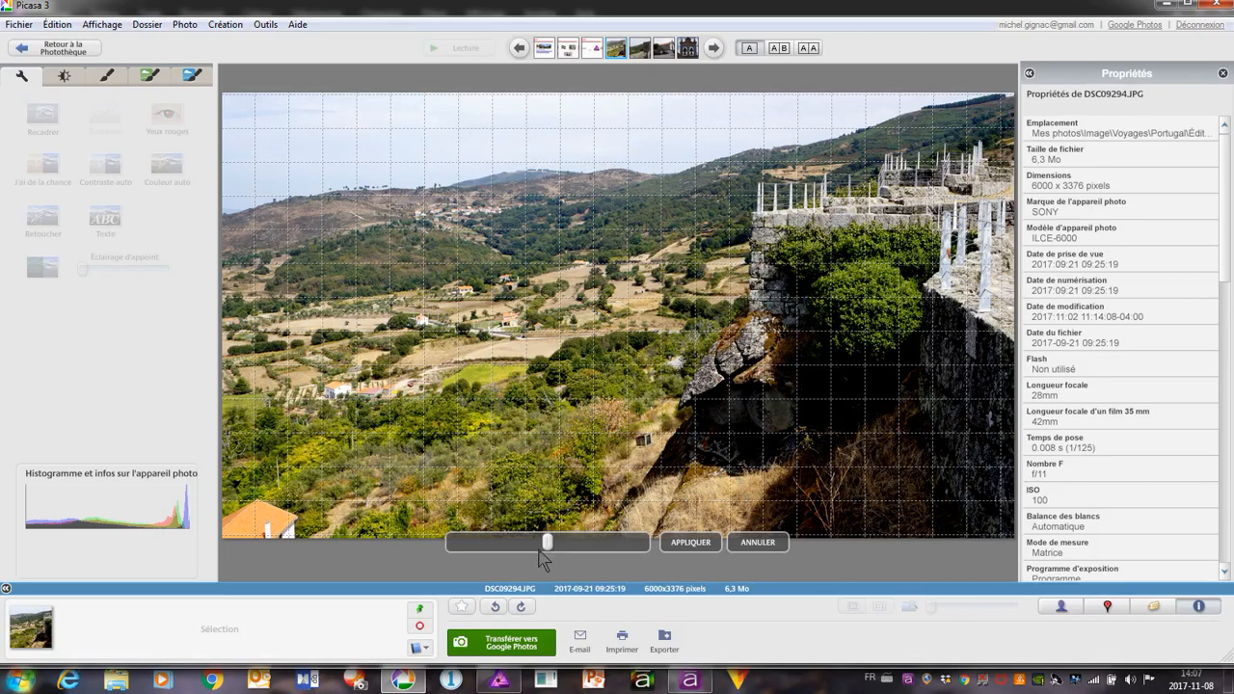
drag(549, 542, 557, 543)
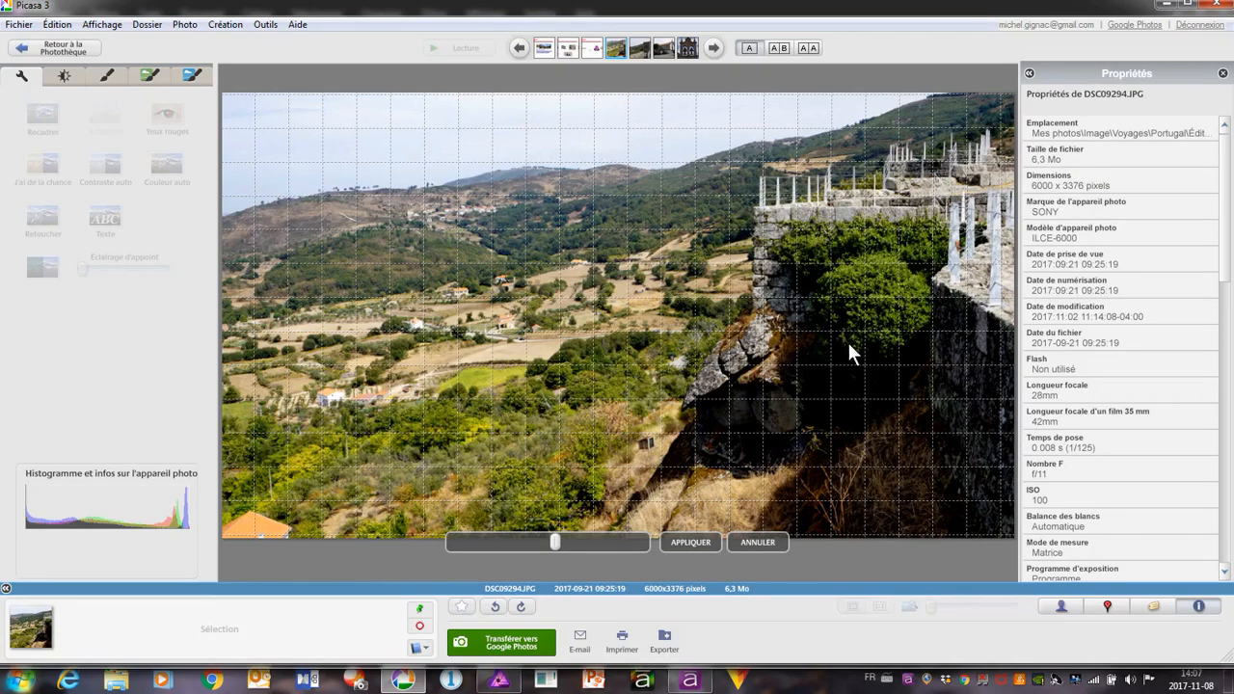
click(699, 543)
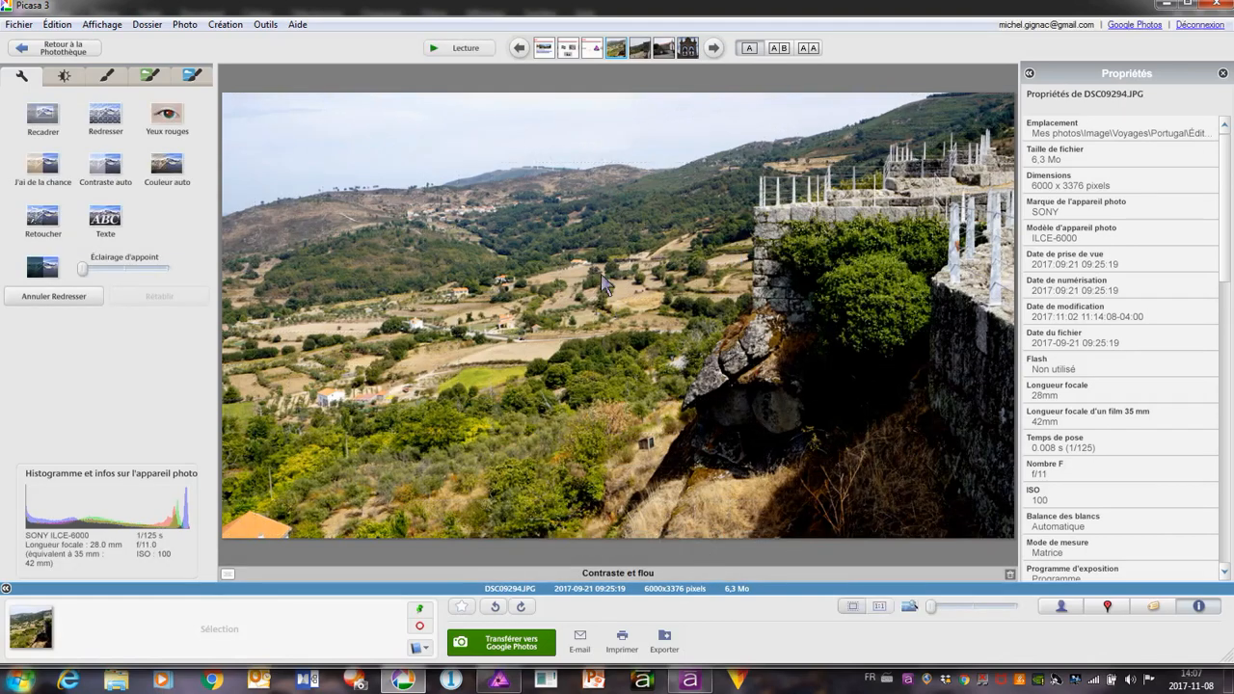
Save the edited landscape photo and open it in the external editor, switching to Affinity Photo
right_click(607, 196)
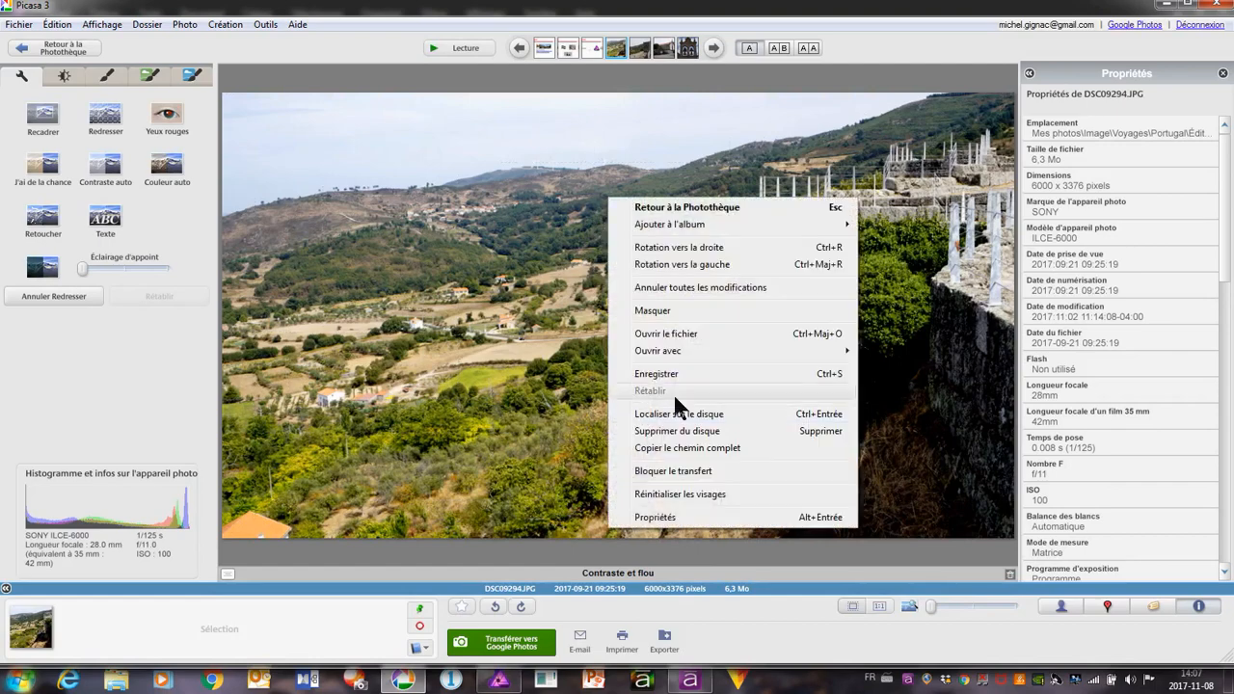
click(675, 374)
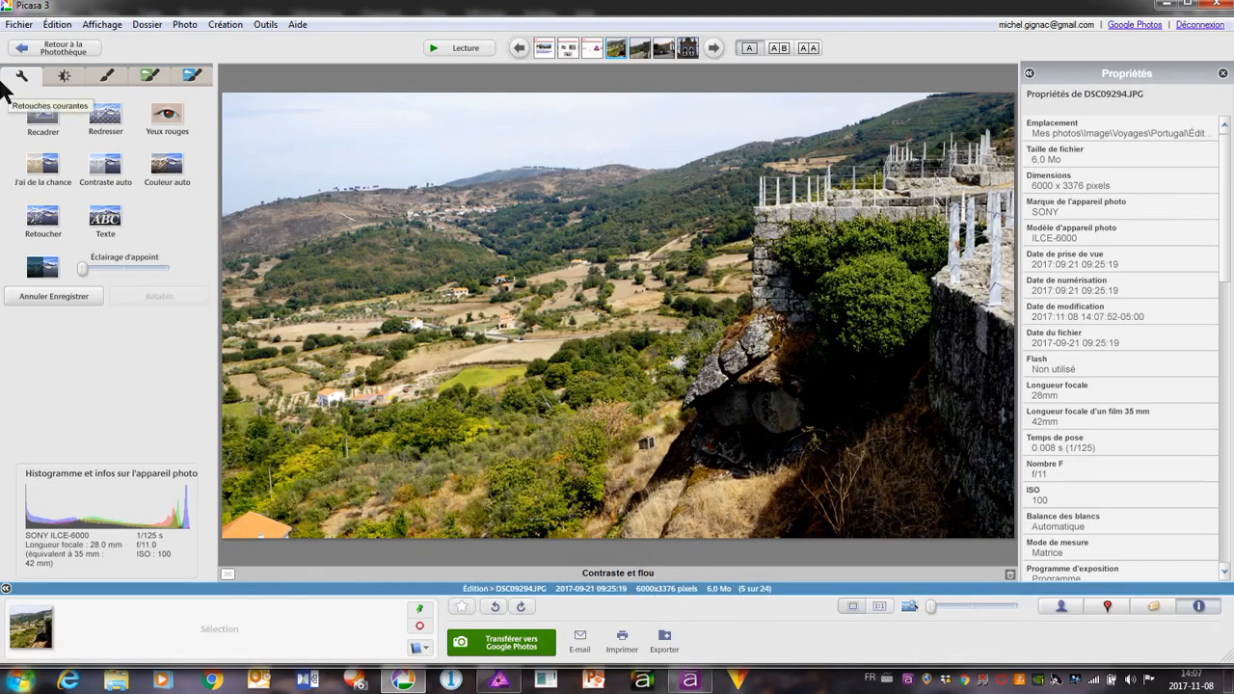
click(20, 26)
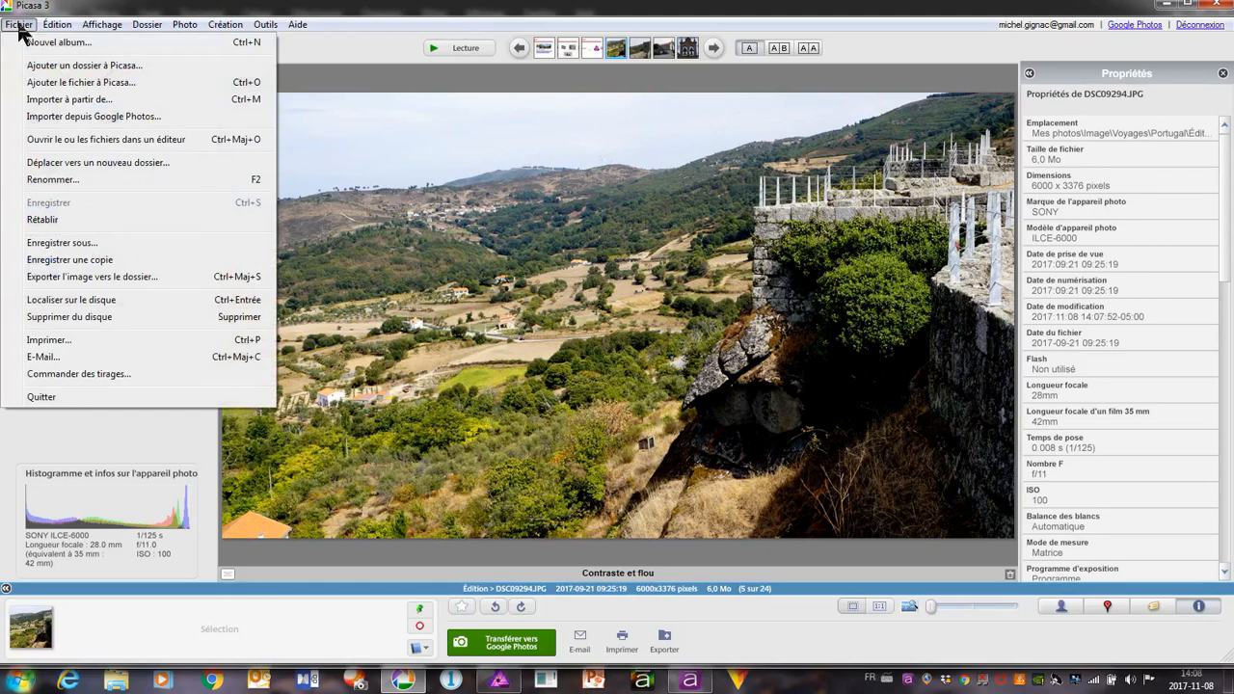
click(148, 140)
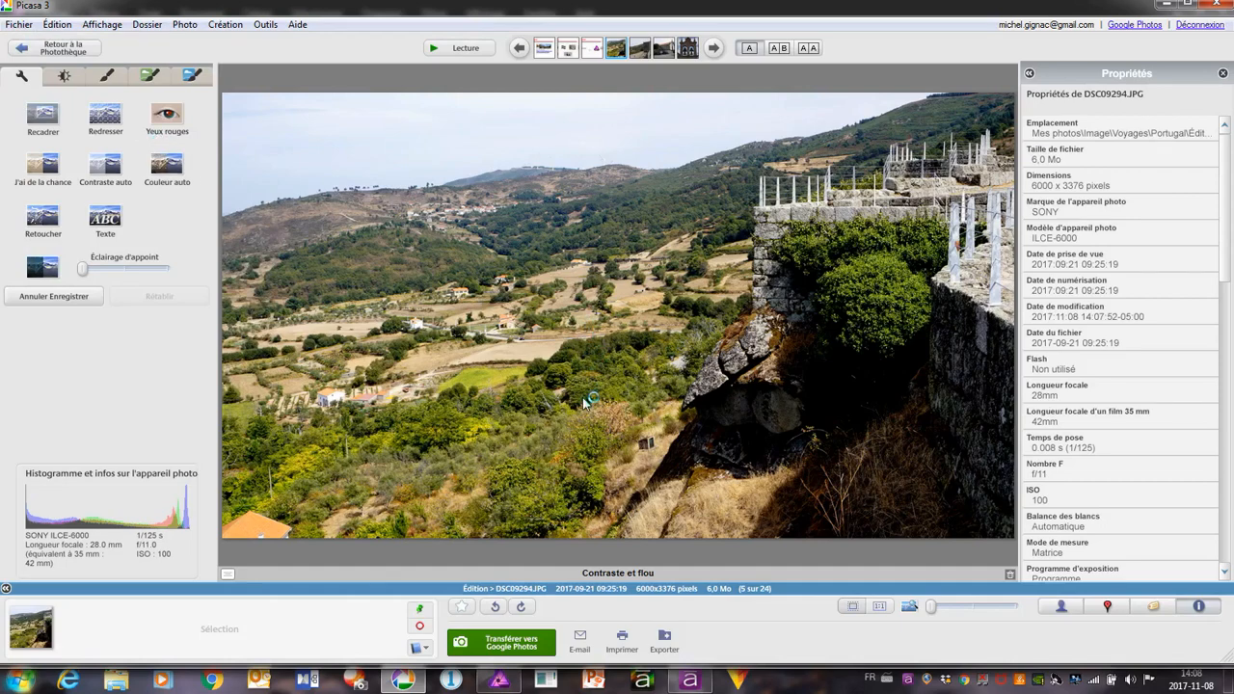
click(502, 682)
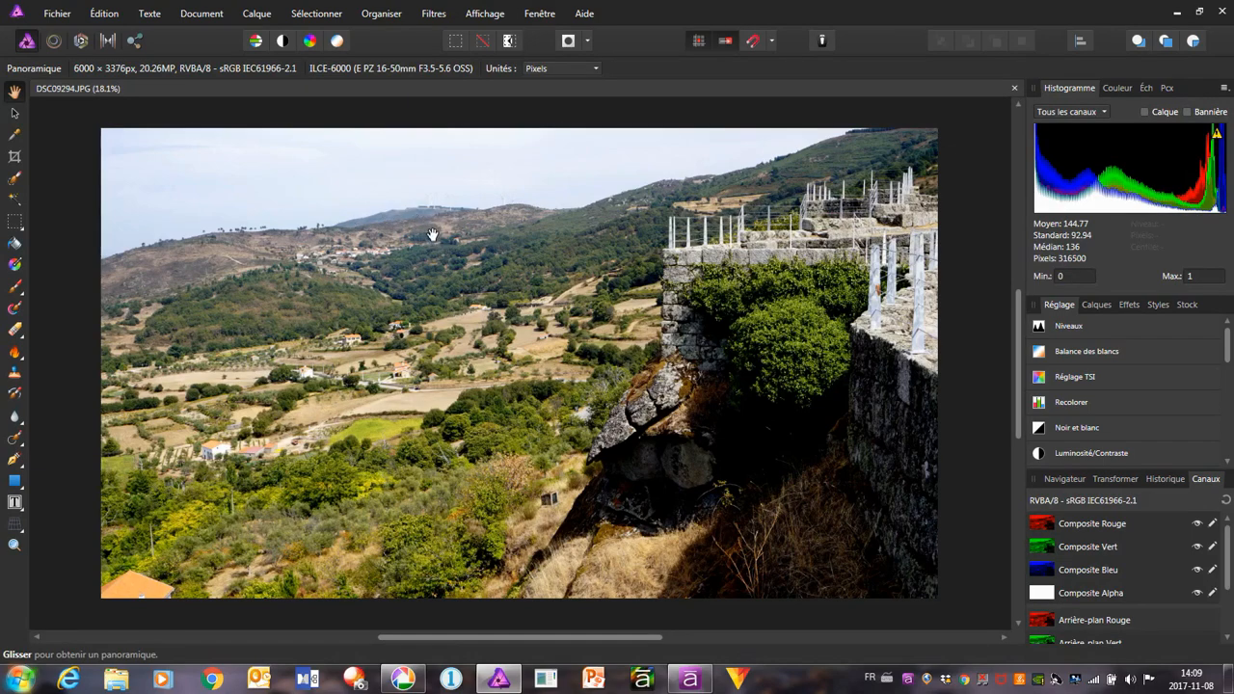
Apply the haze removal filter (Suppression de la brume) to the landscape photo
click(434, 15)
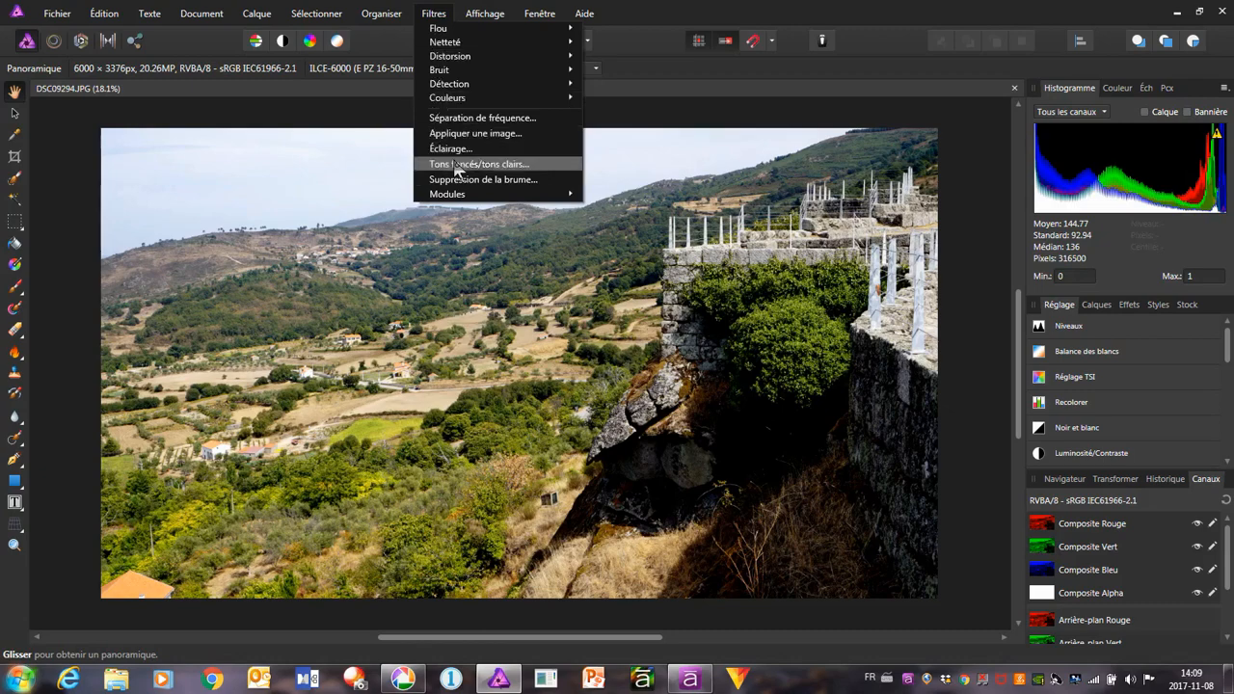
click(533, 182)
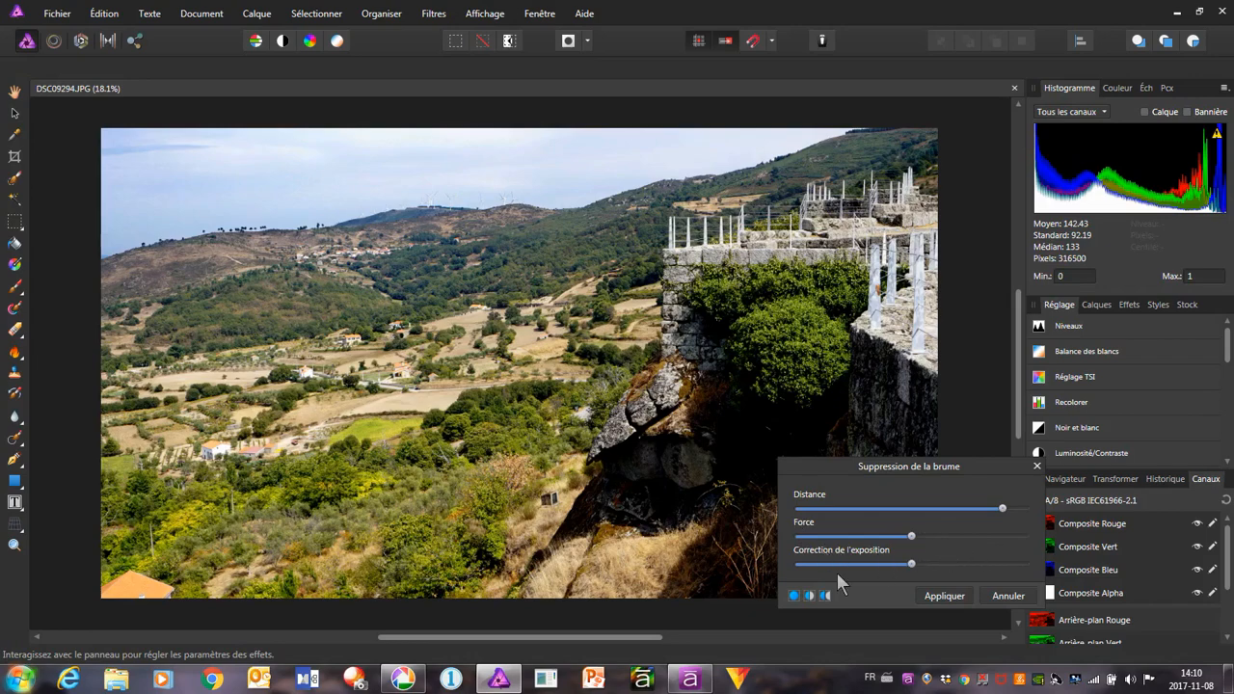
click(942, 596)
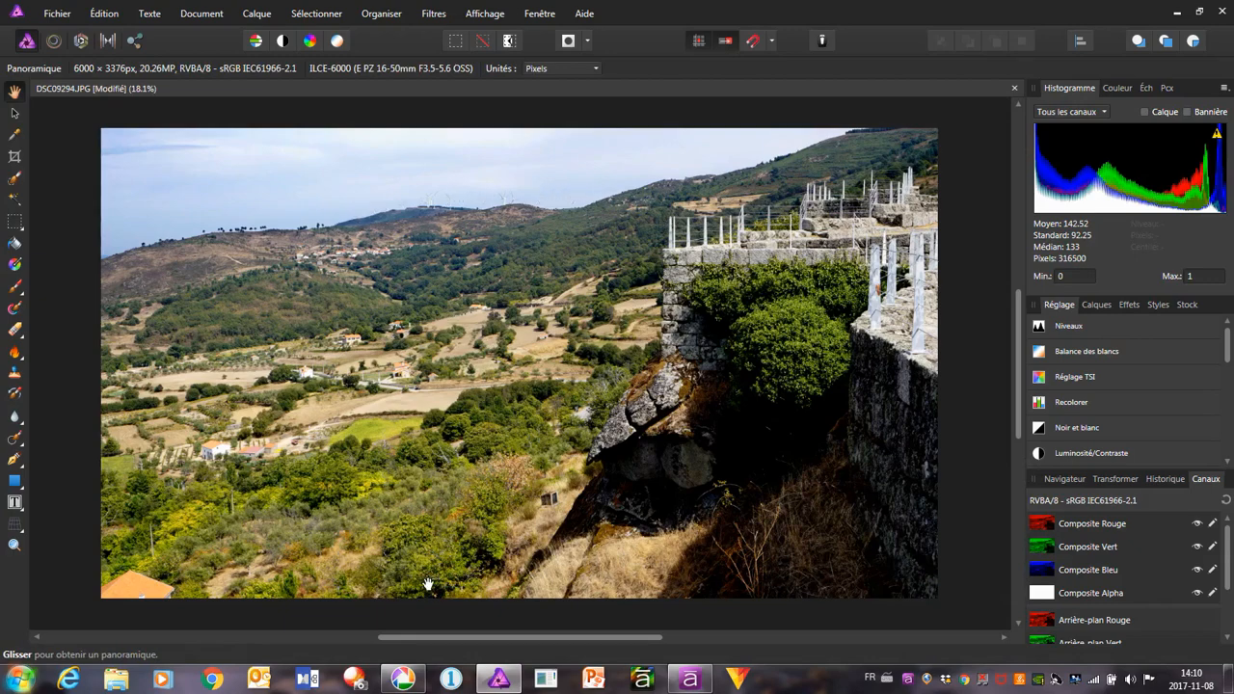
Export the dehazed photo as a 6000 x 3376 px JPEG with slightly reduced quality
click(57, 15)
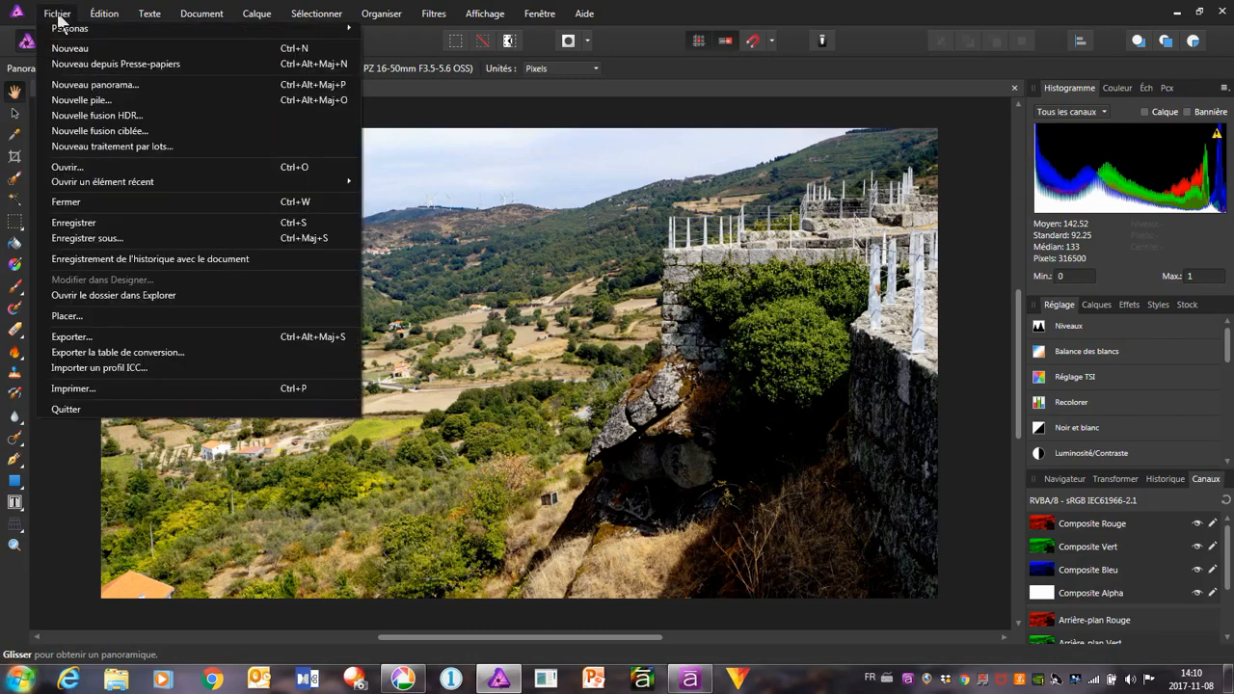
click(141, 336)
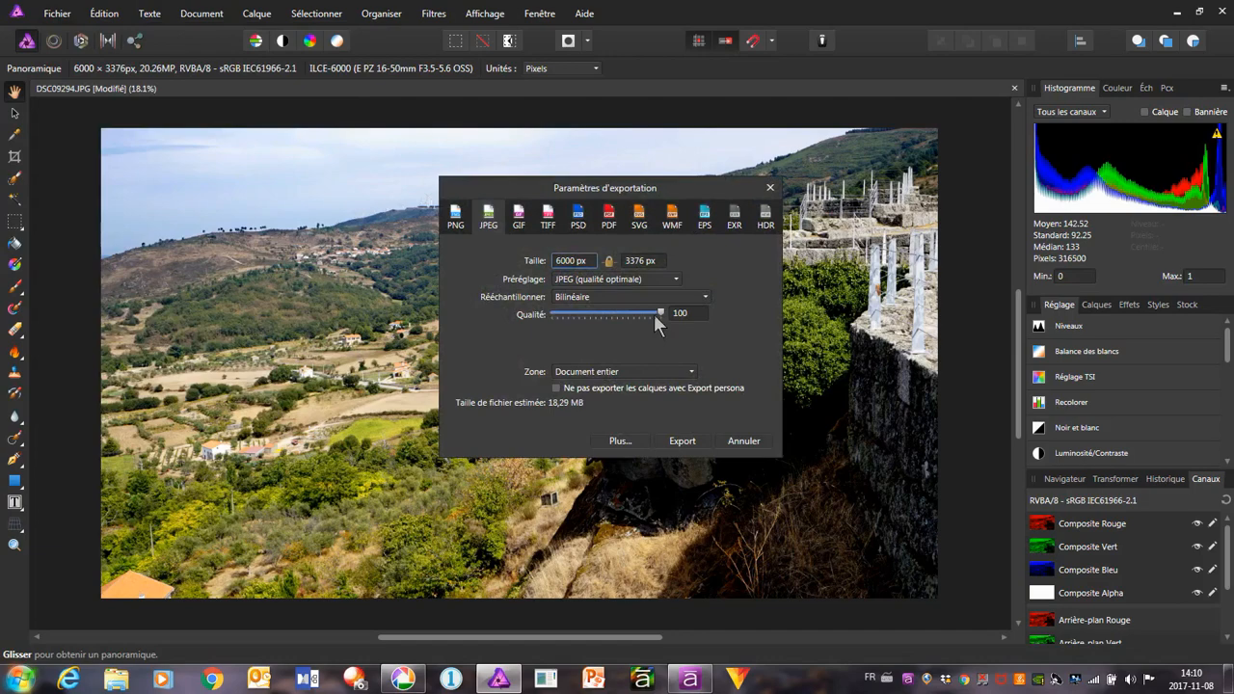
click(654, 313)
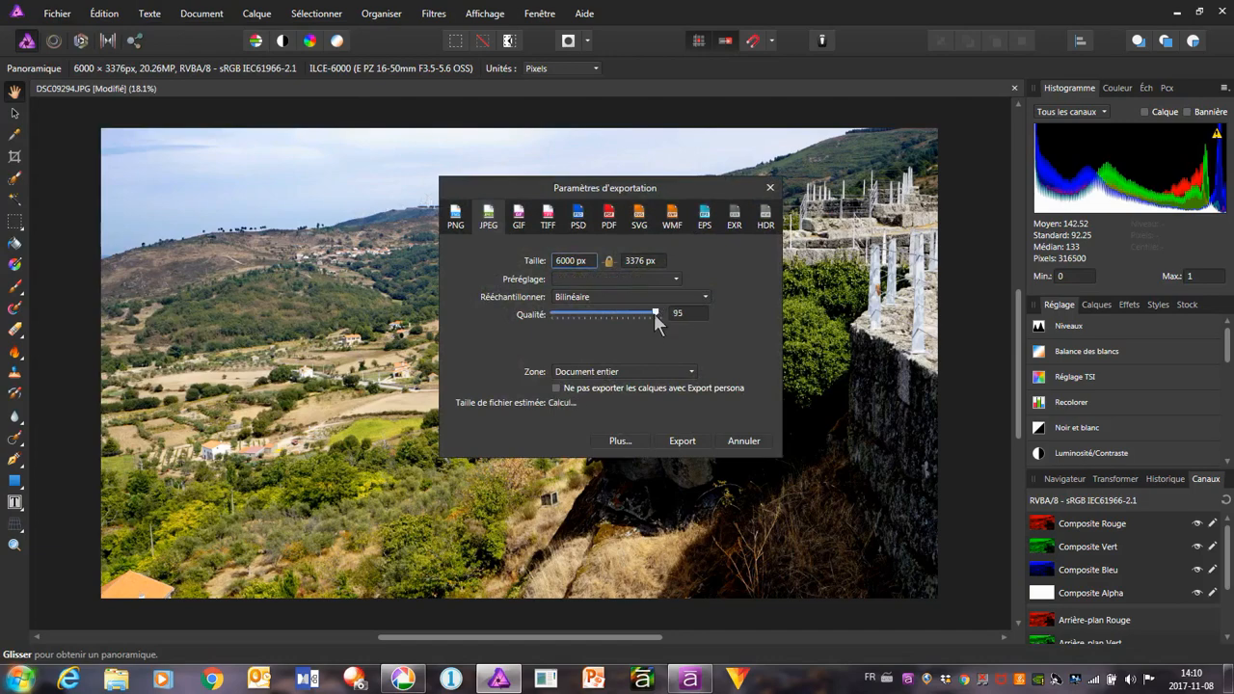
click(682, 440)
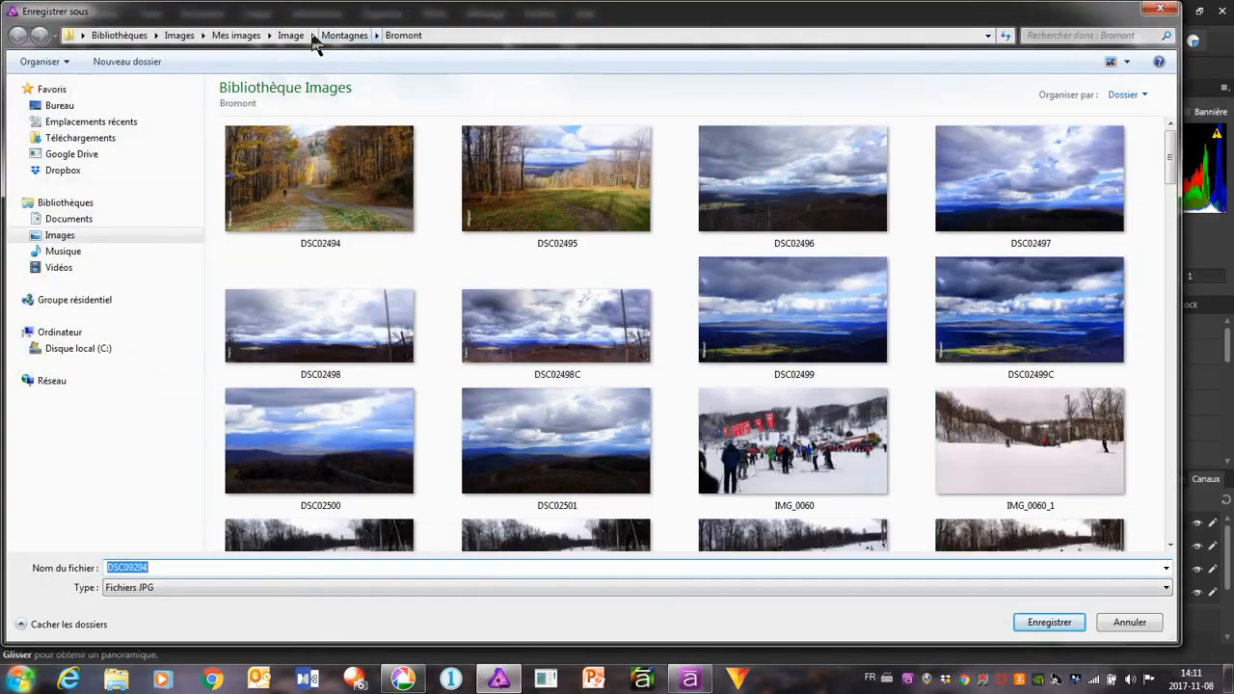
Save the export as DSC09294 in the Image > Voyages > Portugal > Édition folder, replacing the existing file
click(313, 35)
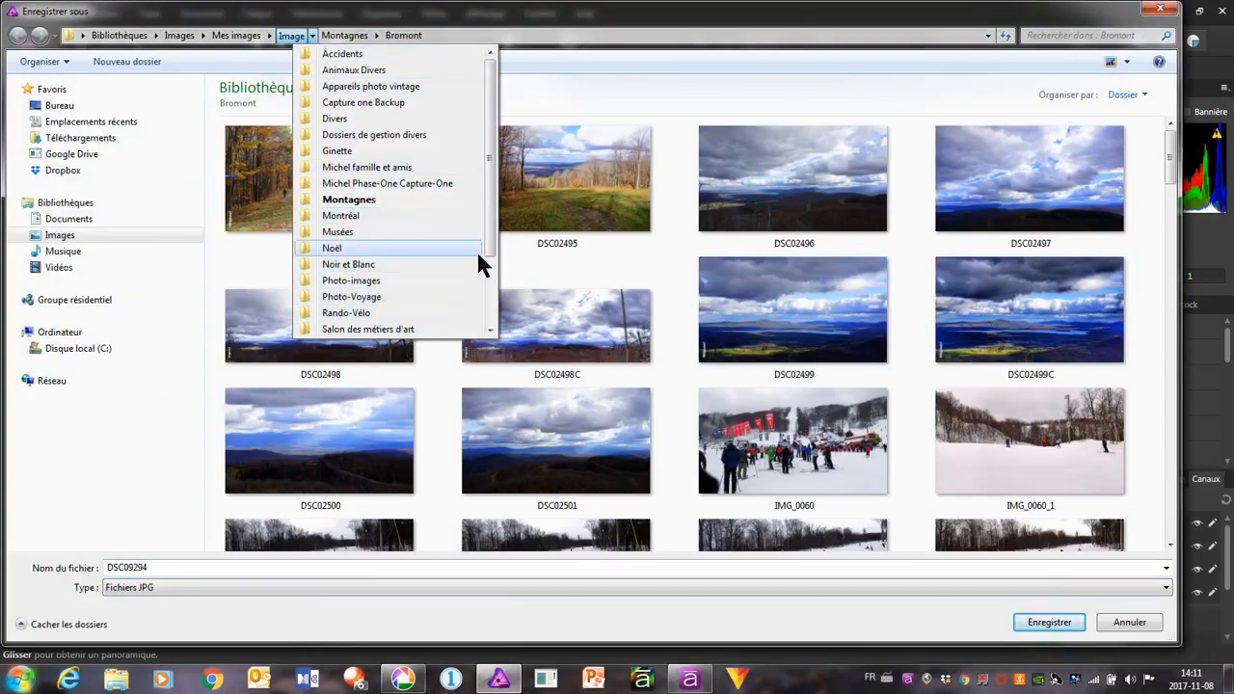
drag(490, 248, 495, 355)
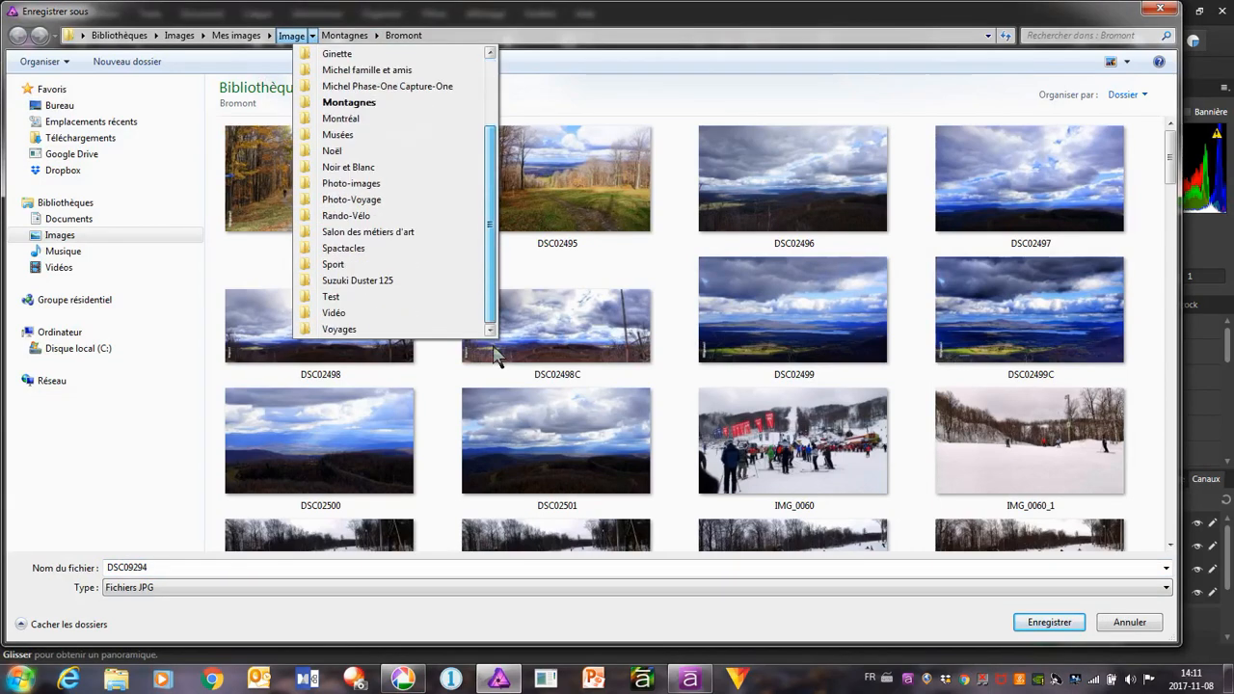
click(348, 328)
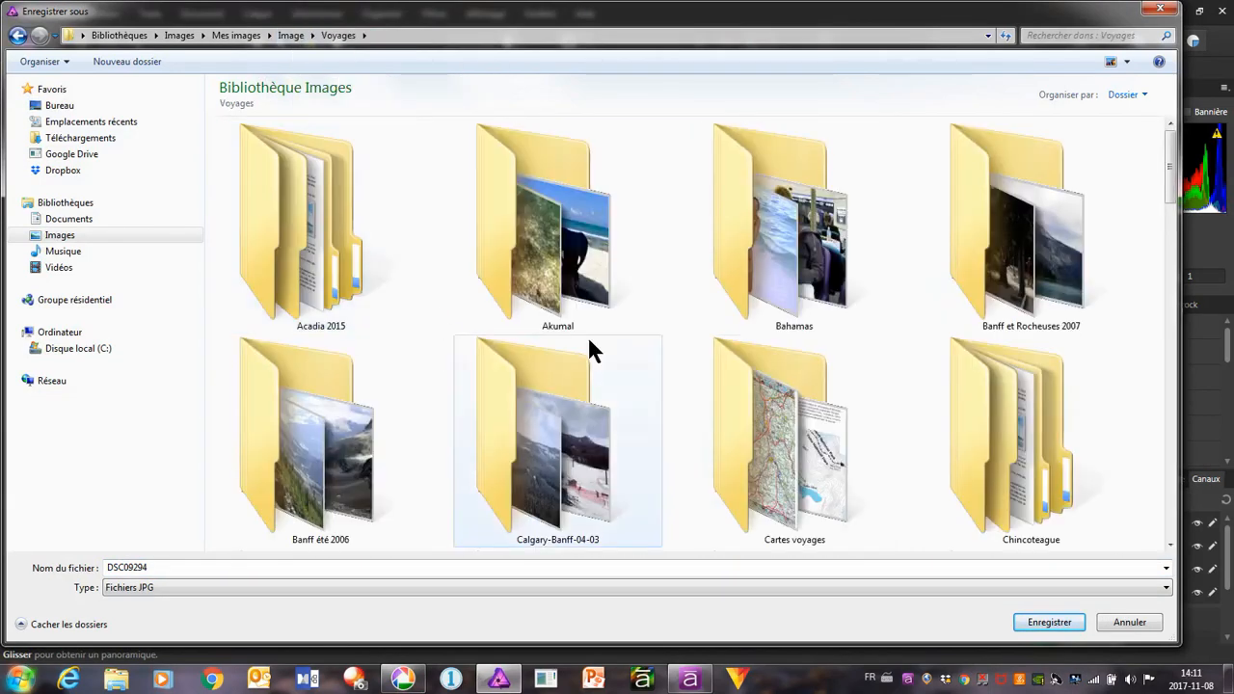
click(363, 35)
scroll(426, 241, down, 2)
scroll(424, 236, down, 6)
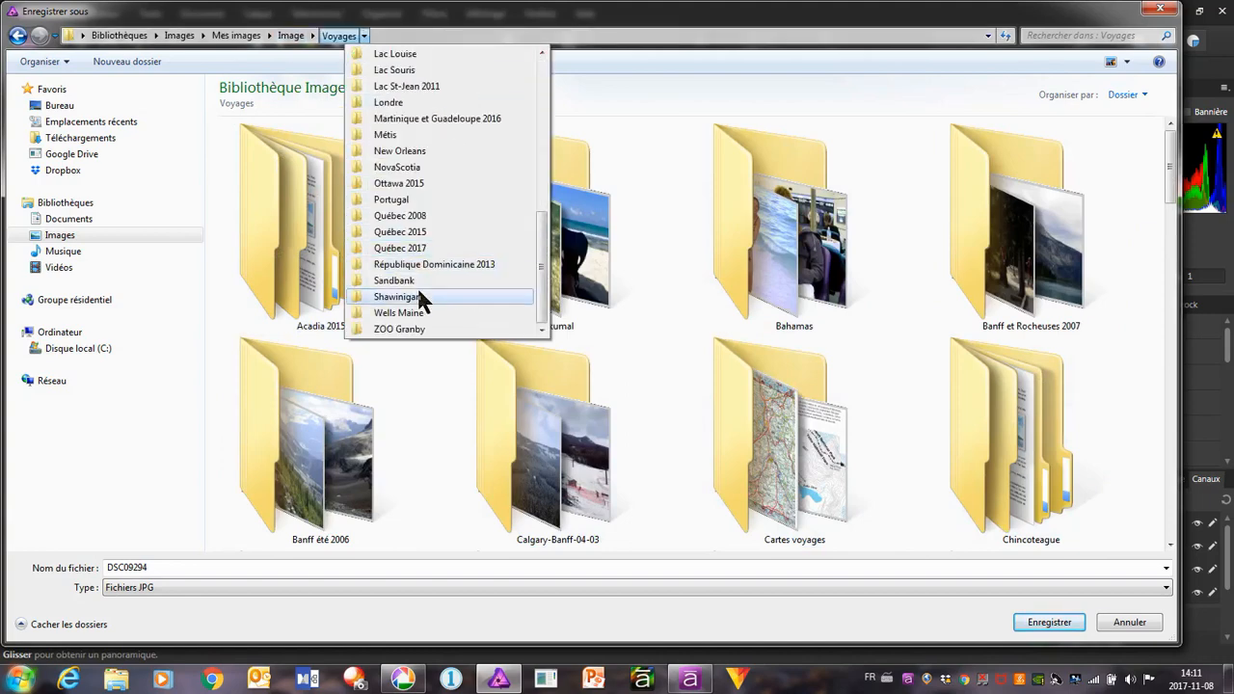
click(390, 200)
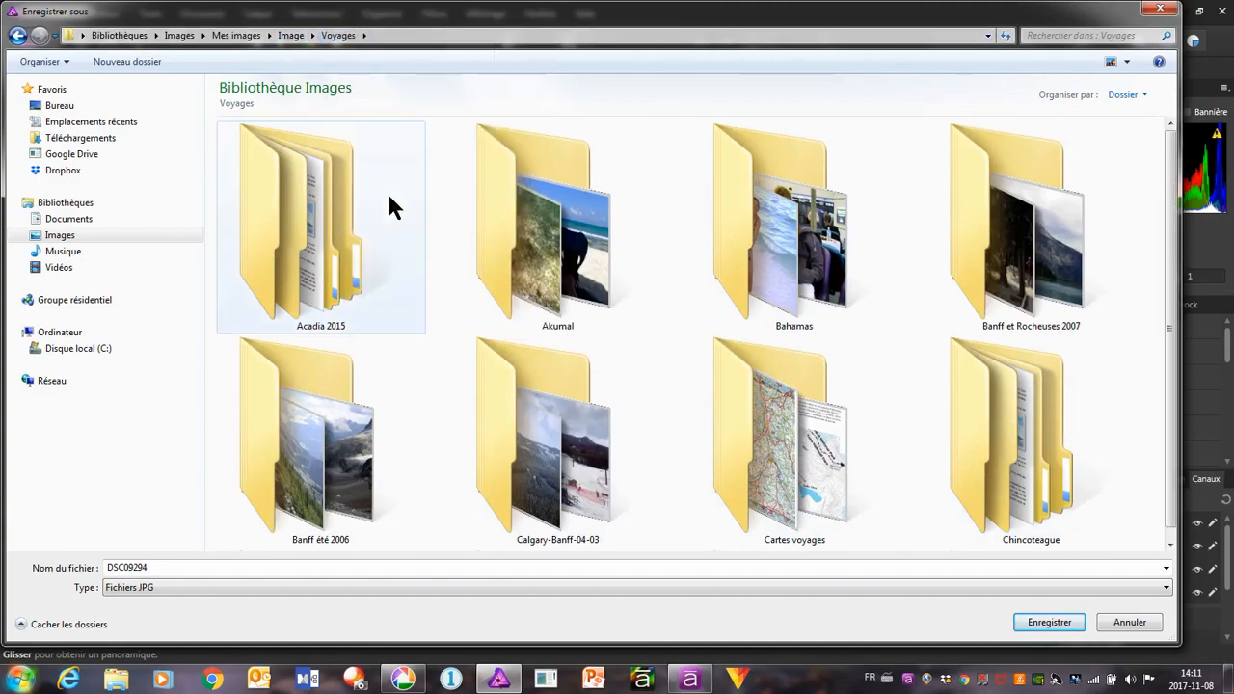
click(417, 39)
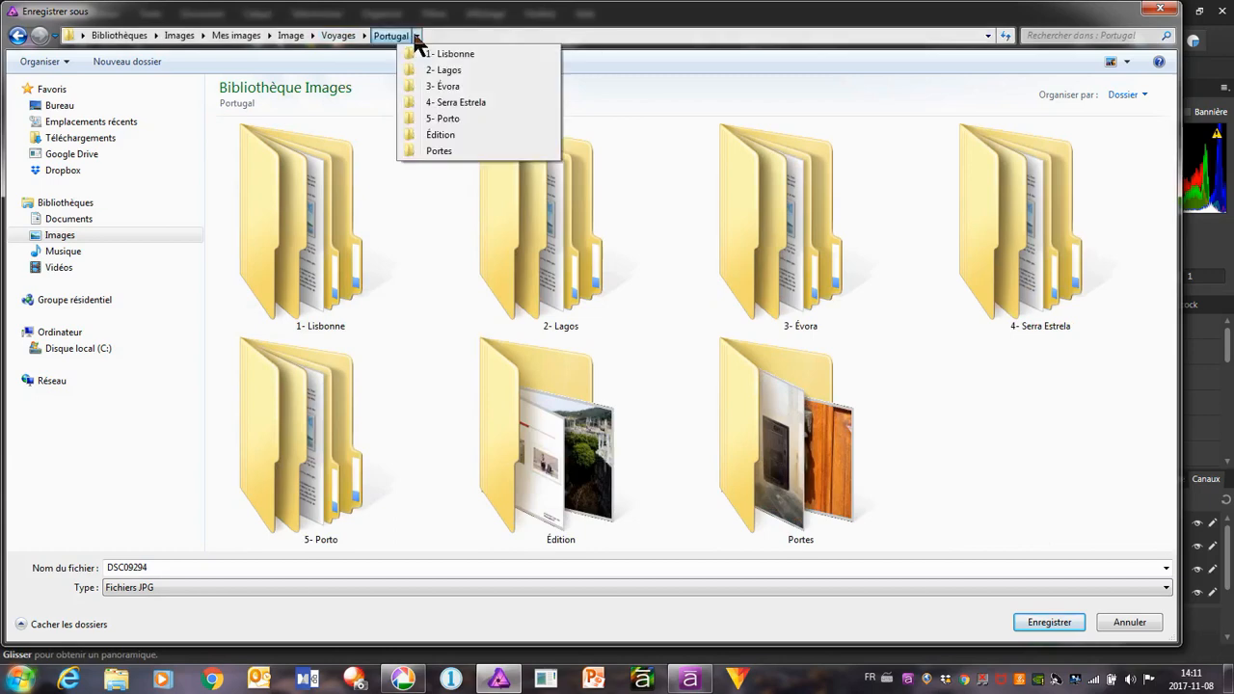
click(449, 135)
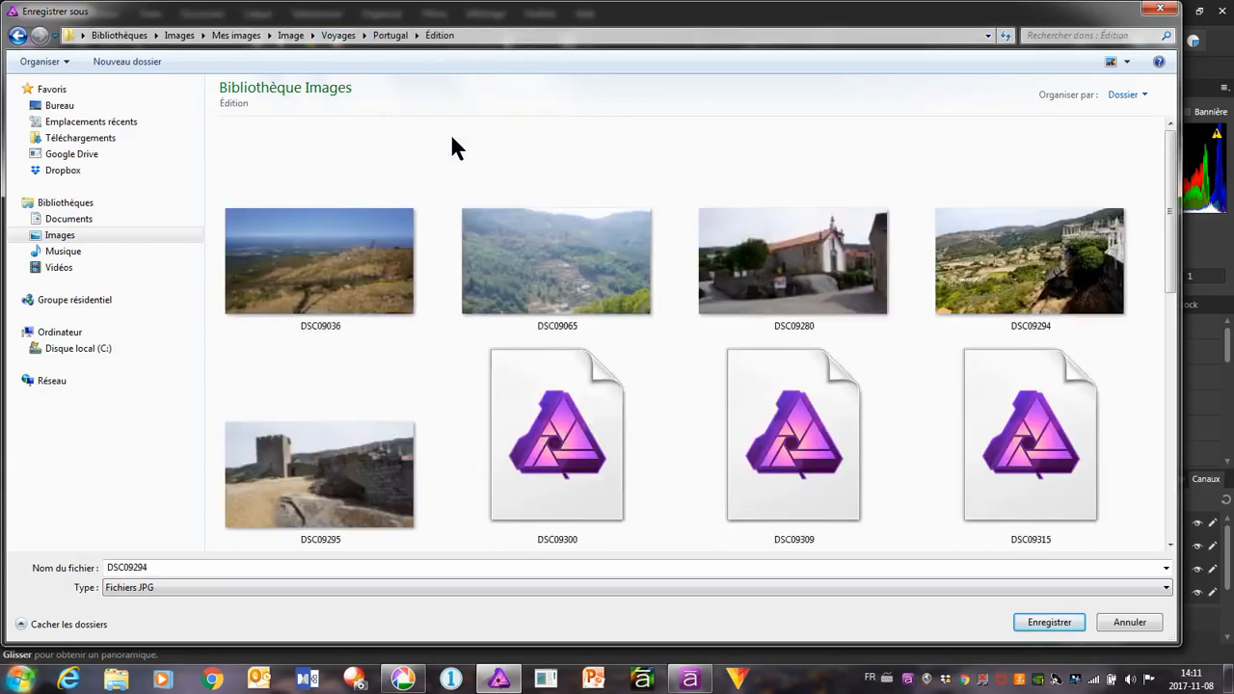
click(1047, 625)
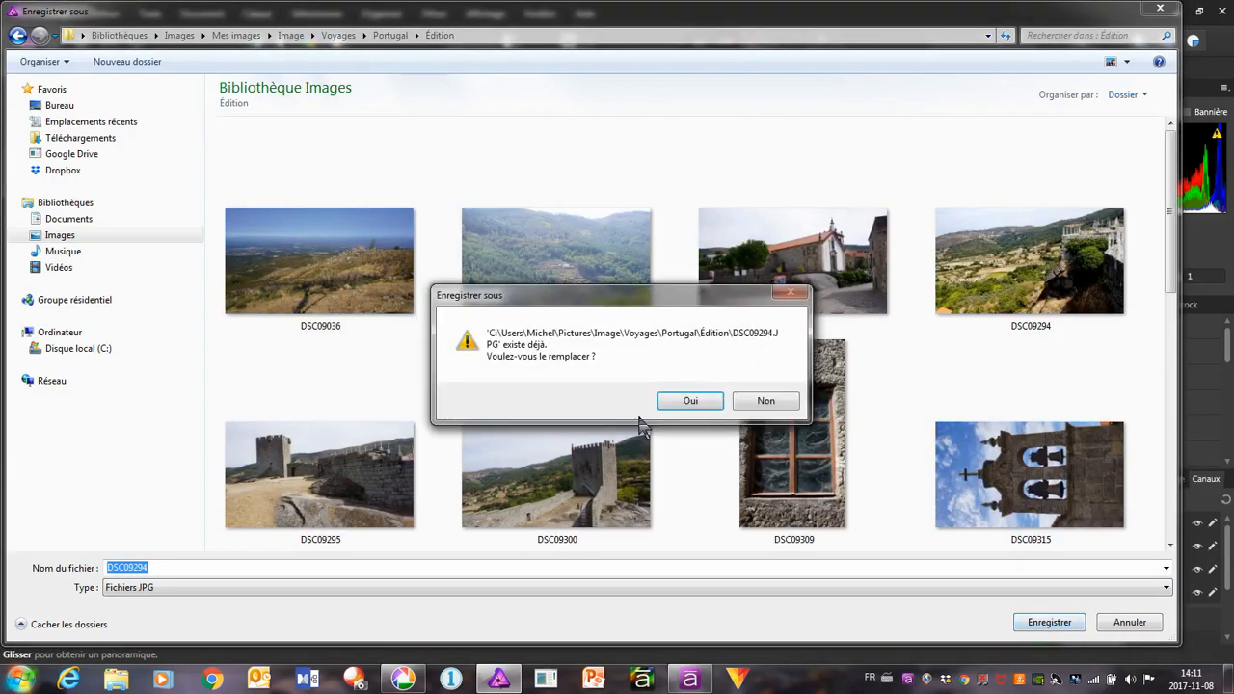
click(704, 401)
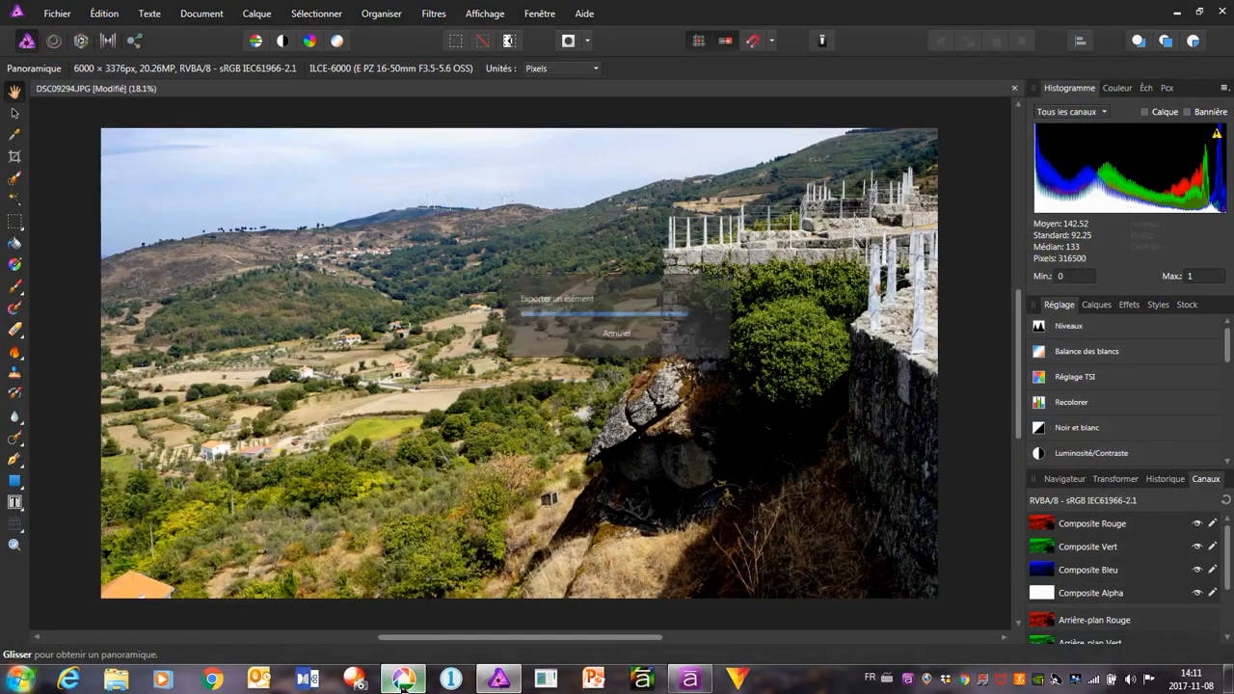
Switch back to Picasa, go to the castle tower photo DSC09300.JPG and straighten it with a slight clockwise rotation
click(405, 680)
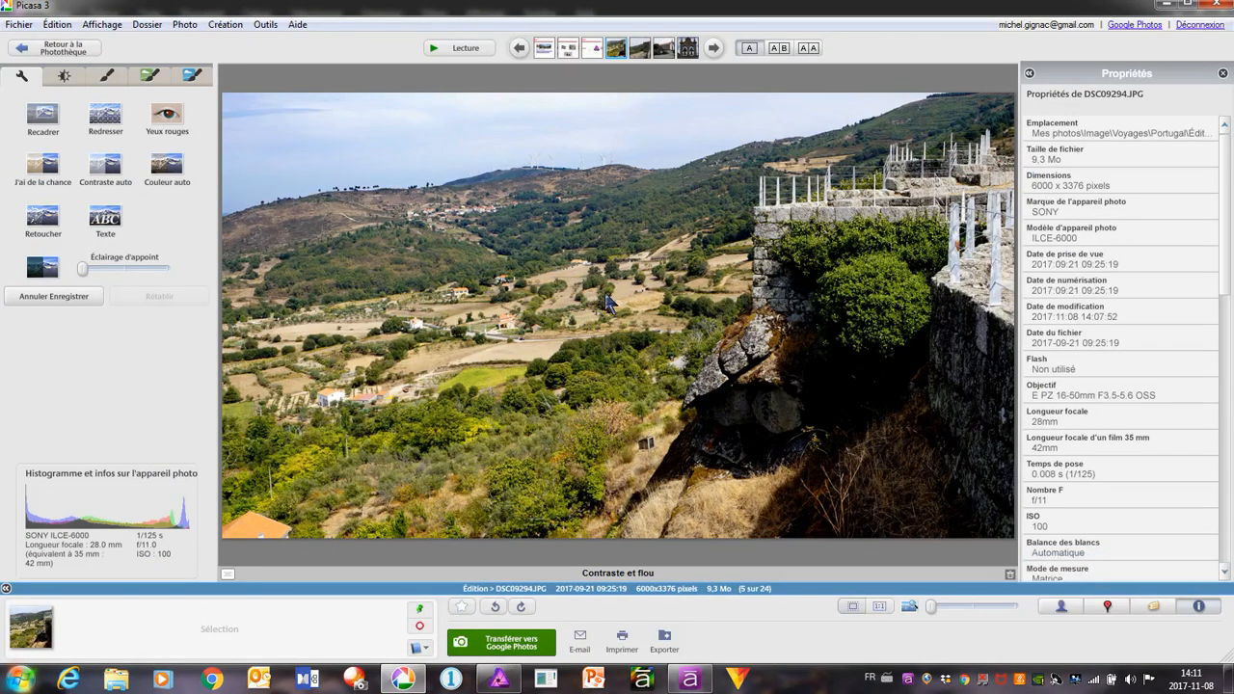
click(713, 48)
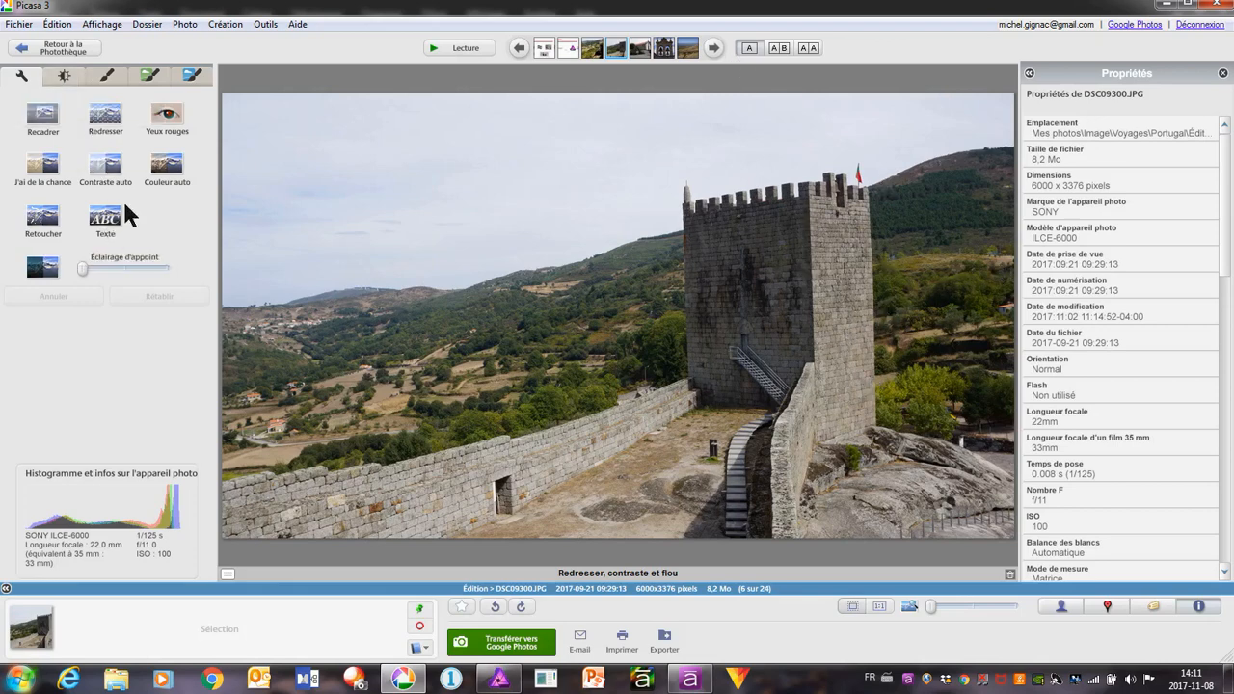
click(106, 116)
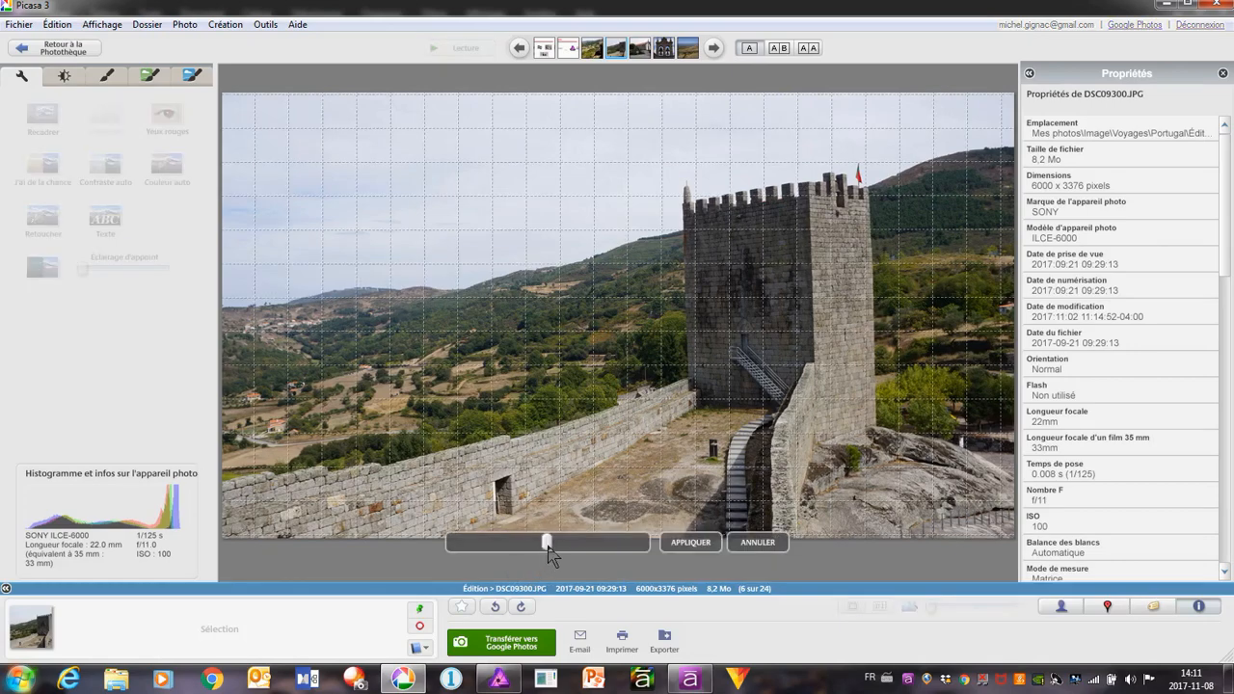
drag(547, 548, 533, 548)
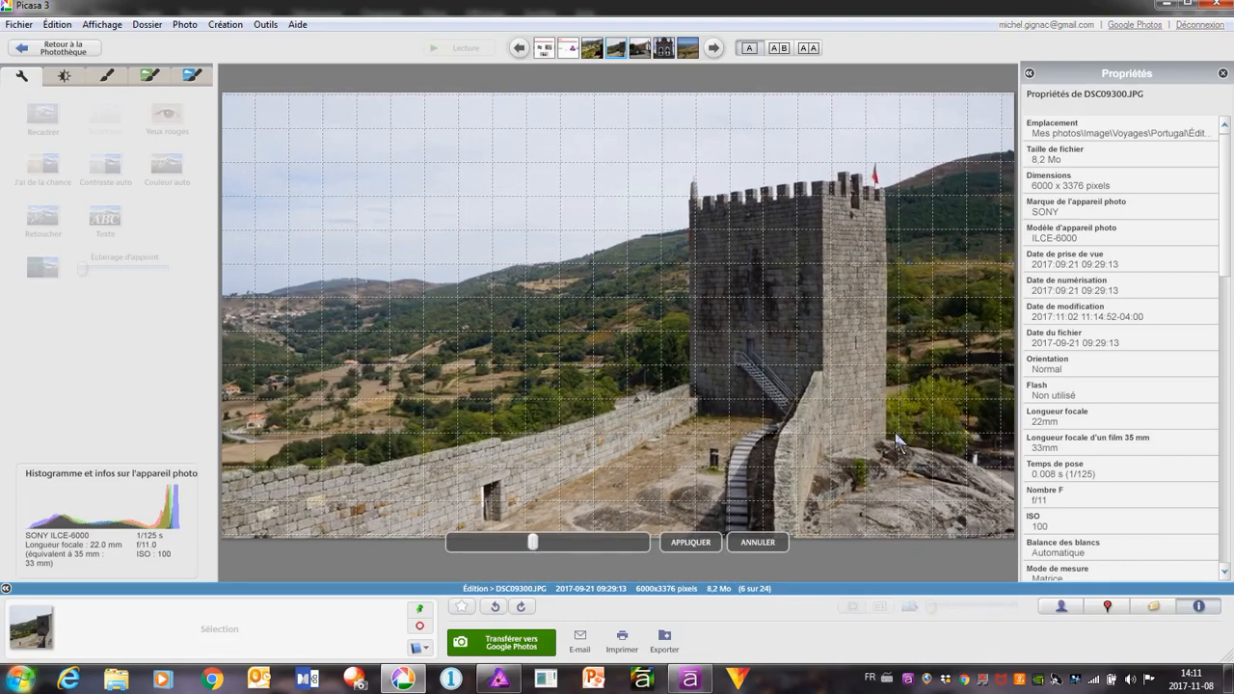
click(690, 542)
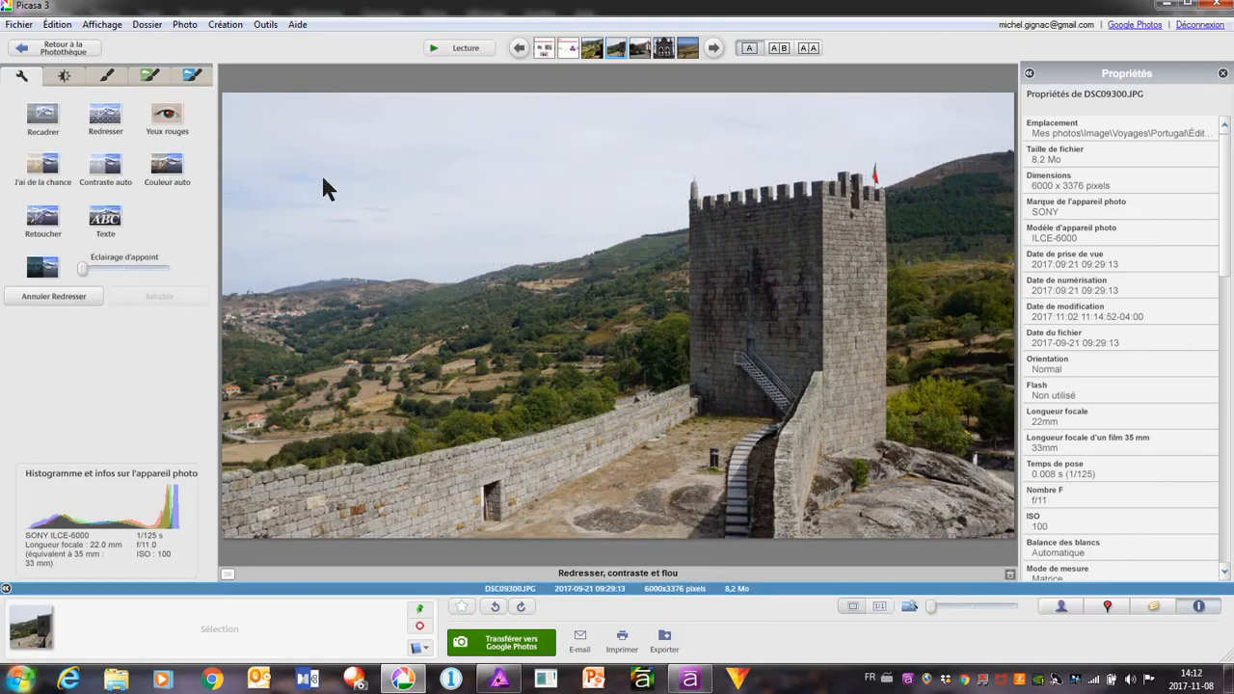
Apply the quick lighting fix to the castle tower photo and moderately increase its shadows (Ombres)
click(64, 76)
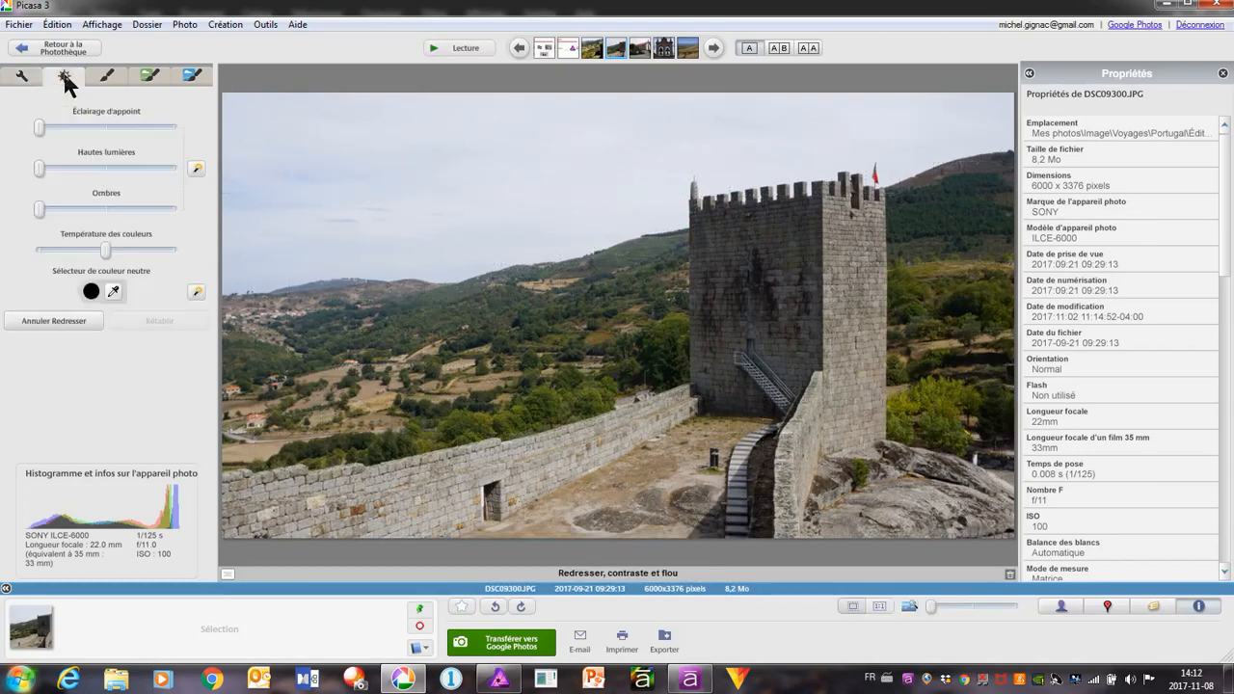
click(198, 172)
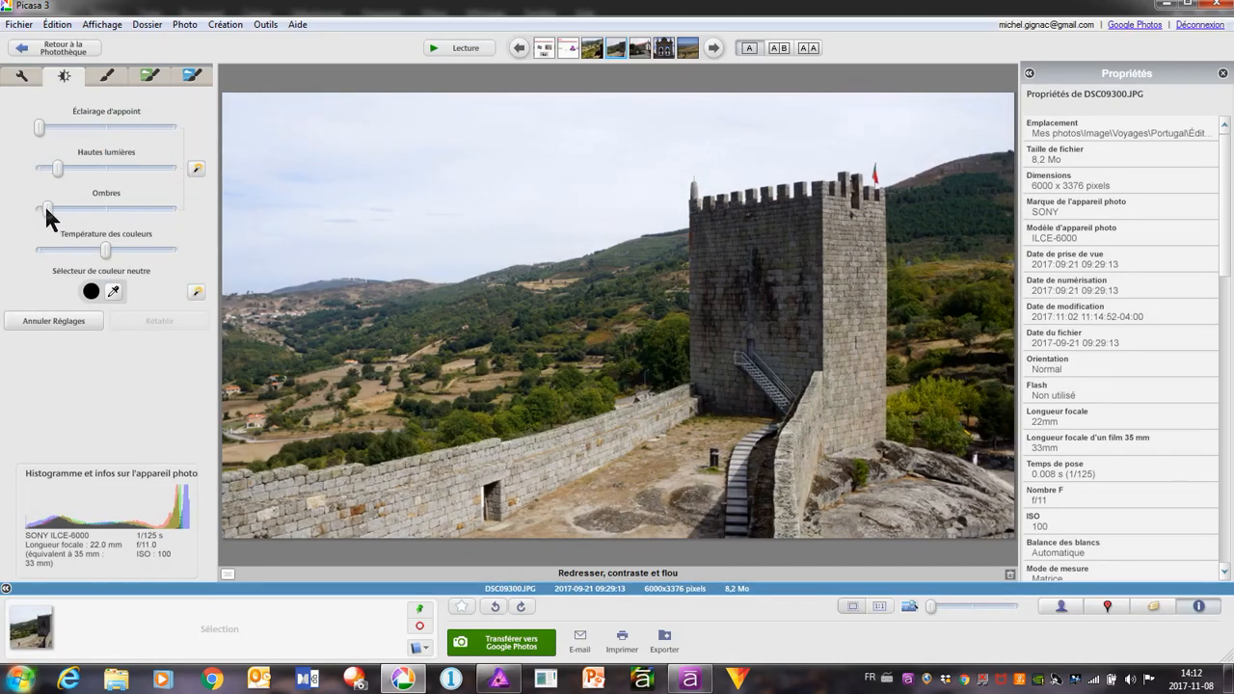
drag(46, 207, 67, 209)
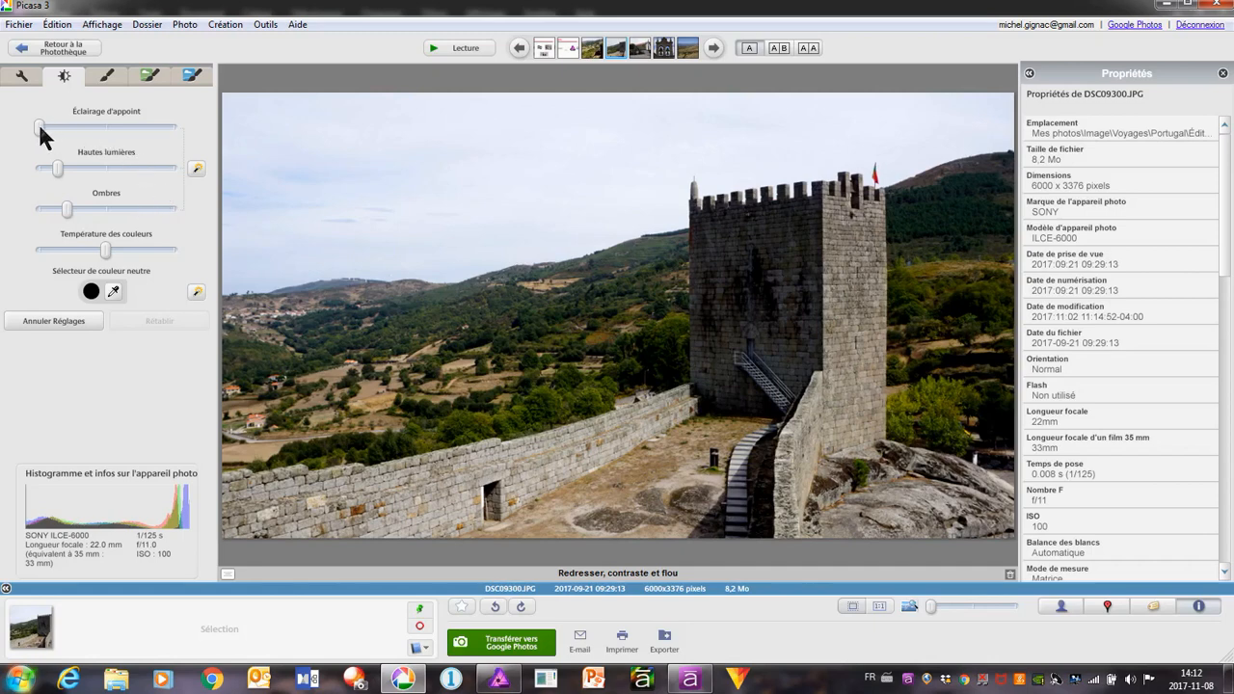
Add a slight amount of fill light (Éclairage d'appoint) to the castle tower photo and compare it with and without the lighting adjustments
mouse_move(39, 121)
mouse_down()
mouse_move(59, 126)
mouse_move(46, 130)
mouse_up()
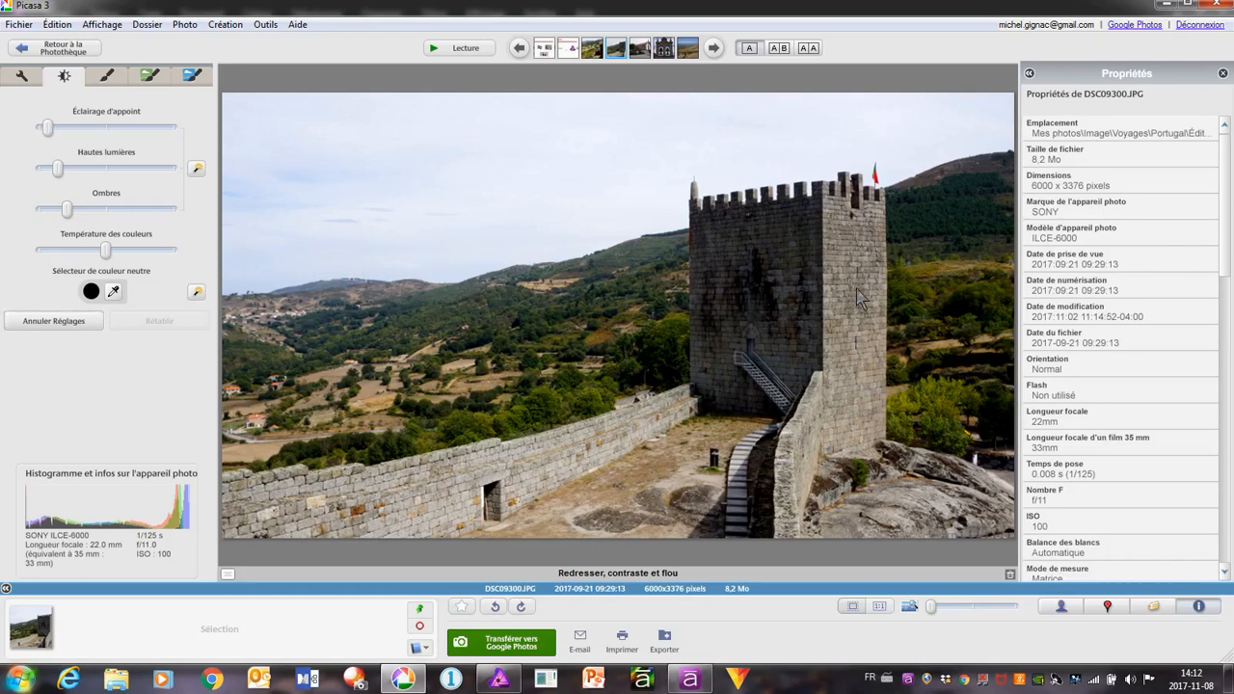
click(75, 324)
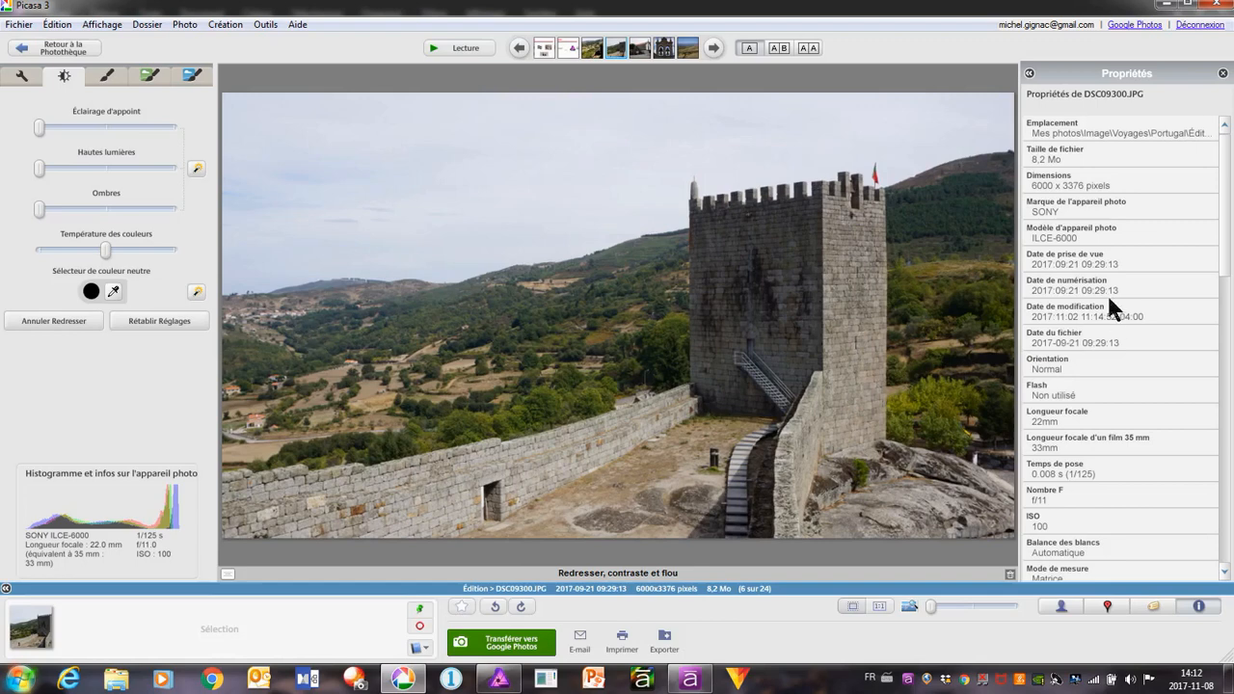
click(150, 326)
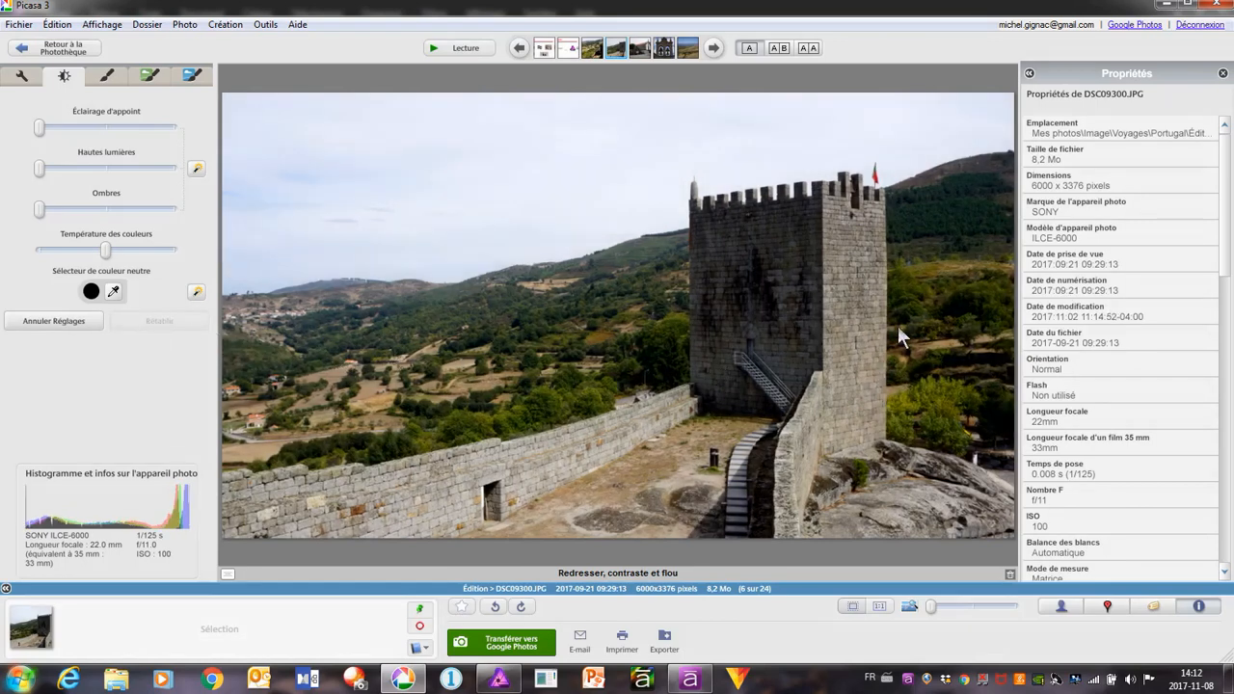
Save the edits to the castle tower photo and open the file in the external editor
right_click(352, 162)
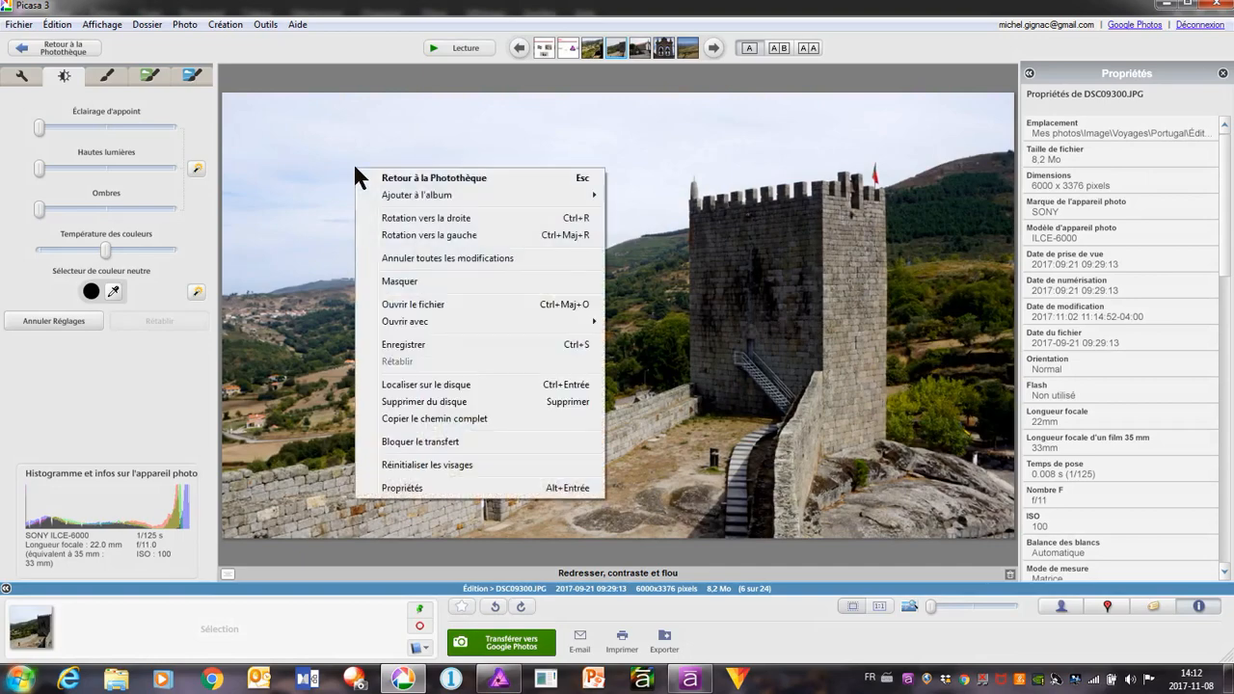
click(395, 344)
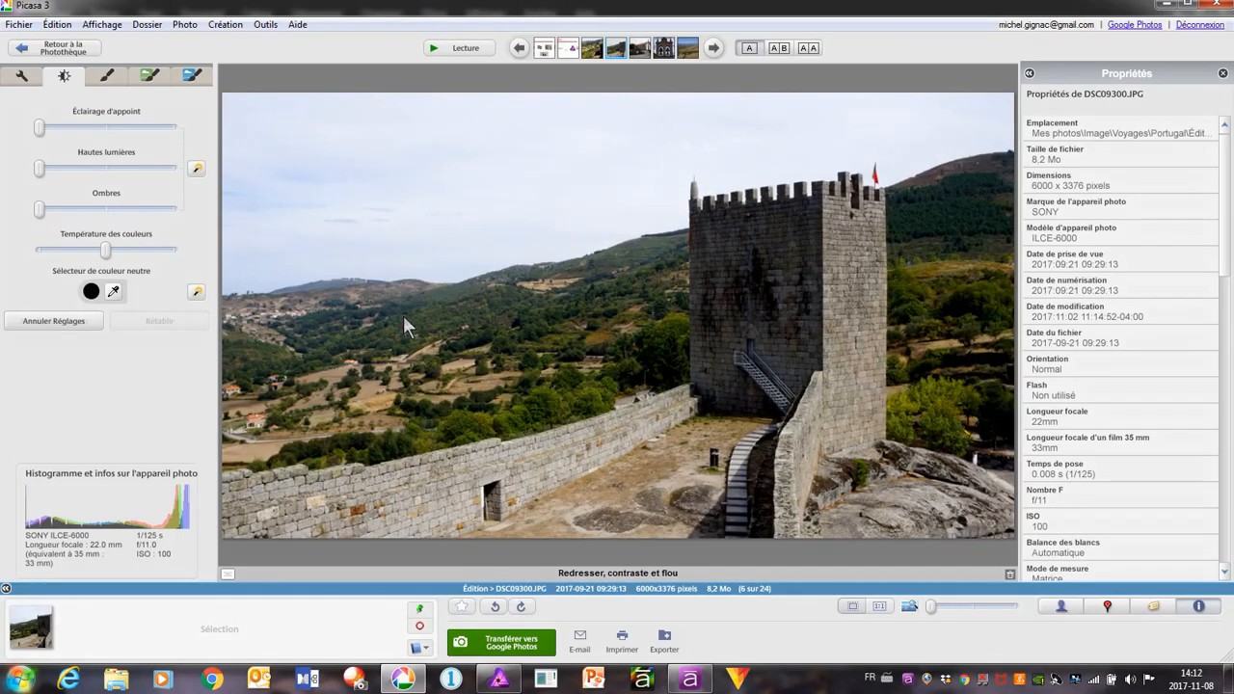
click(19, 24)
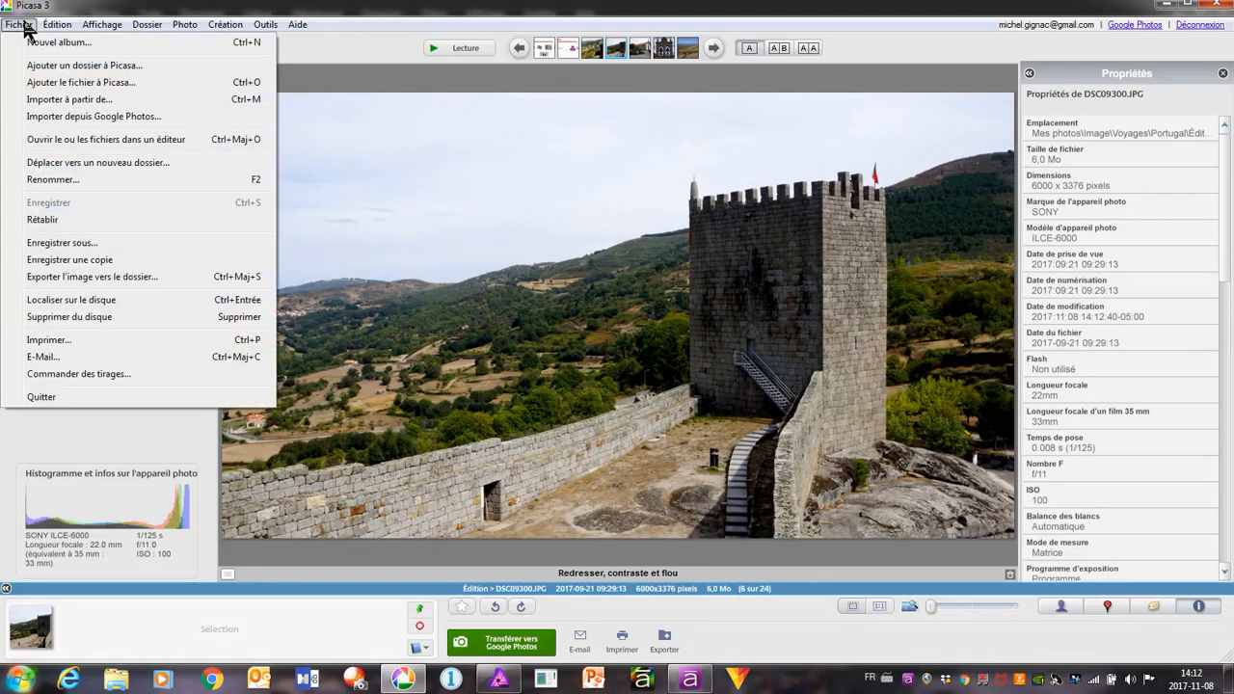
click(144, 141)
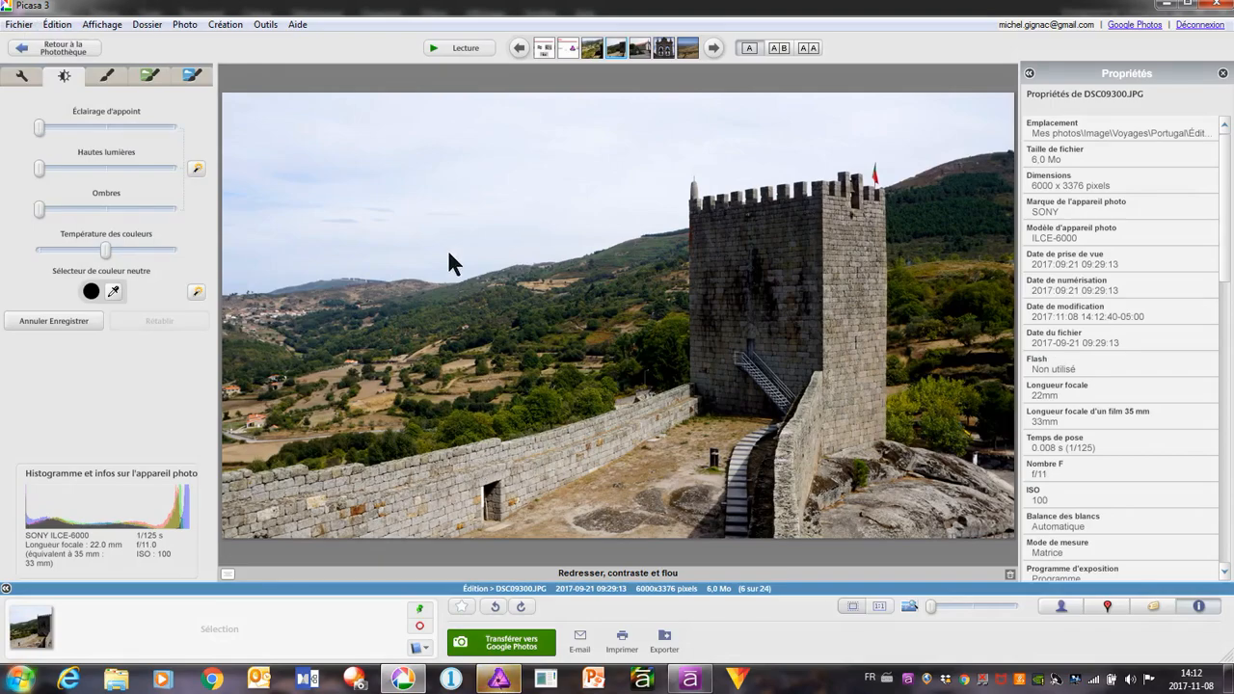
Switch to Affinity Photo and close DSC09294.JPG without saving its changes
click(497, 680)
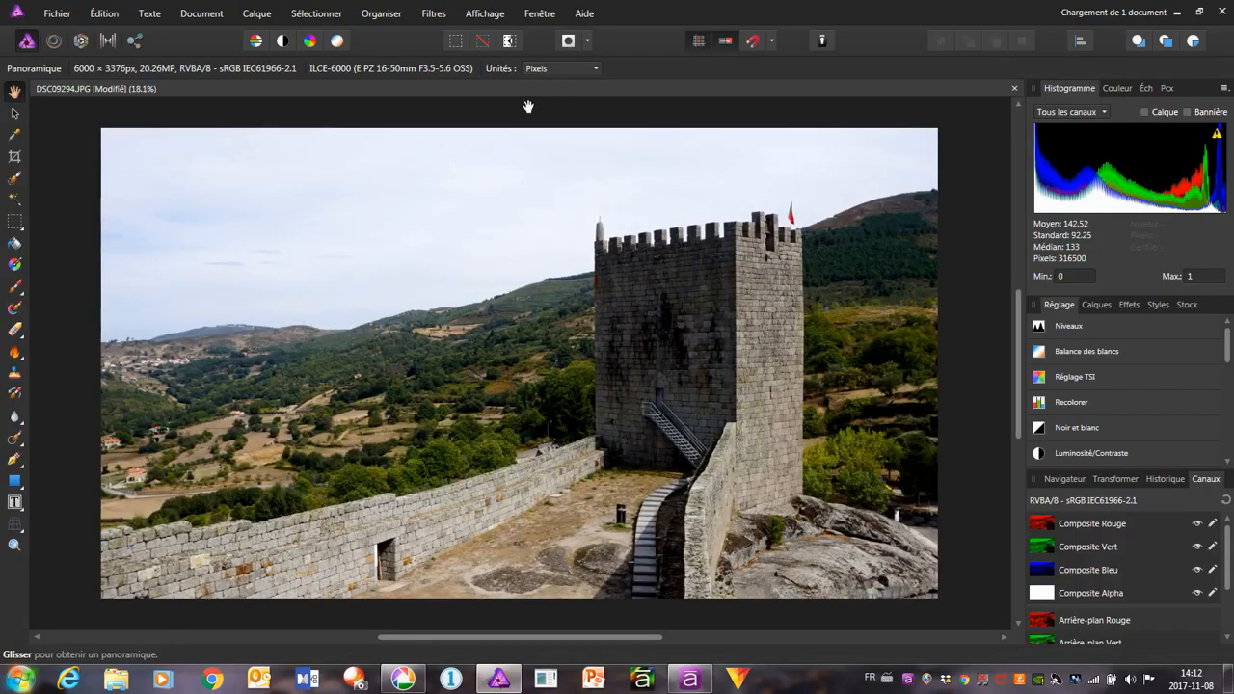
click(515, 88)
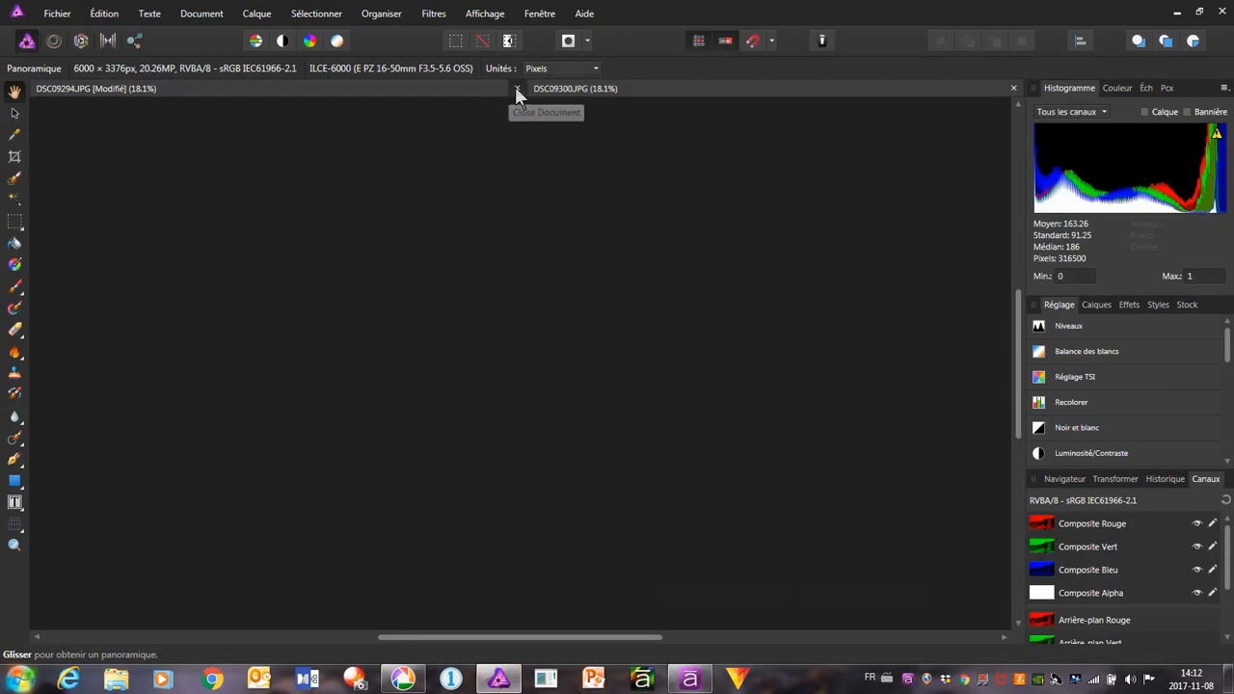
click(606, 352)
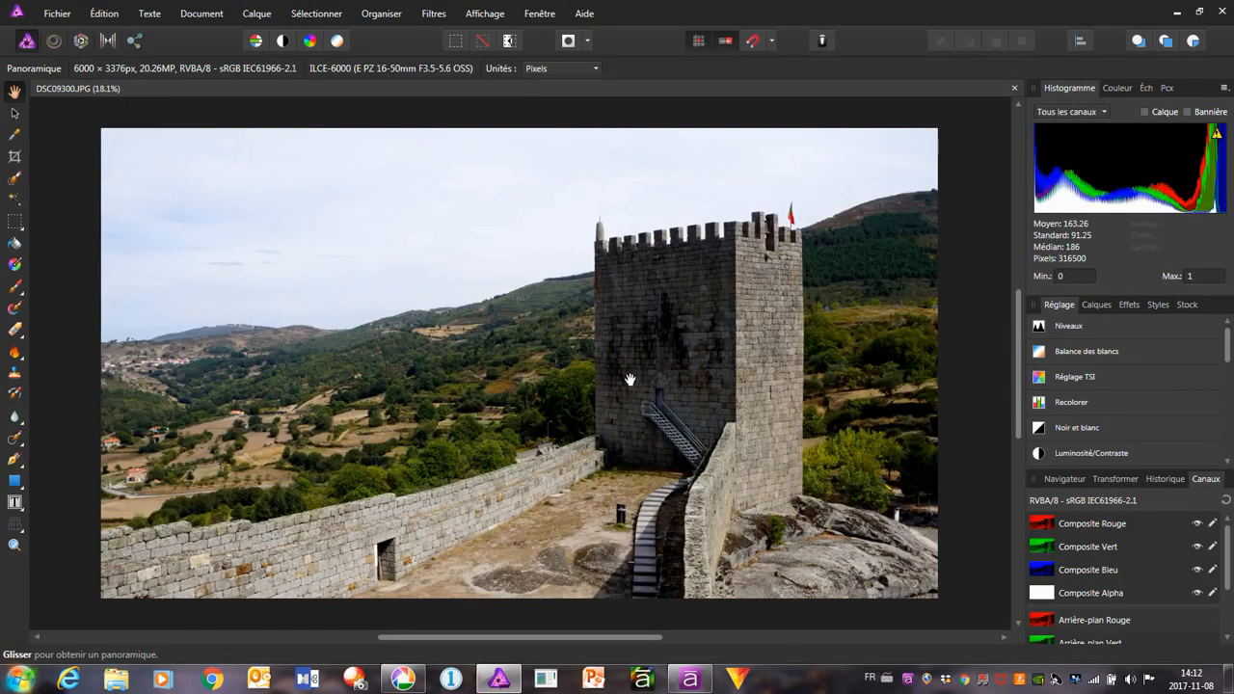
Apply haze removal (Suppression de la brume) to the castle tower photo with a high Distance and mid-range Force and exposure correction
click(433, 15)
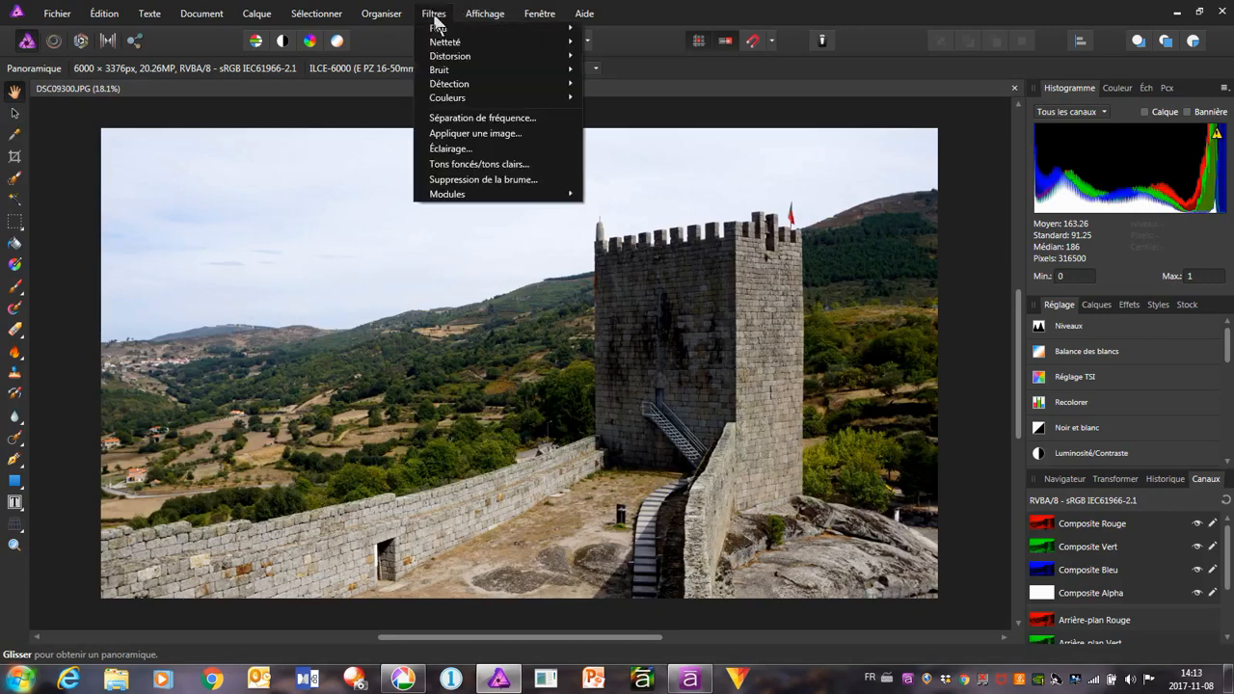
click(514, 178)
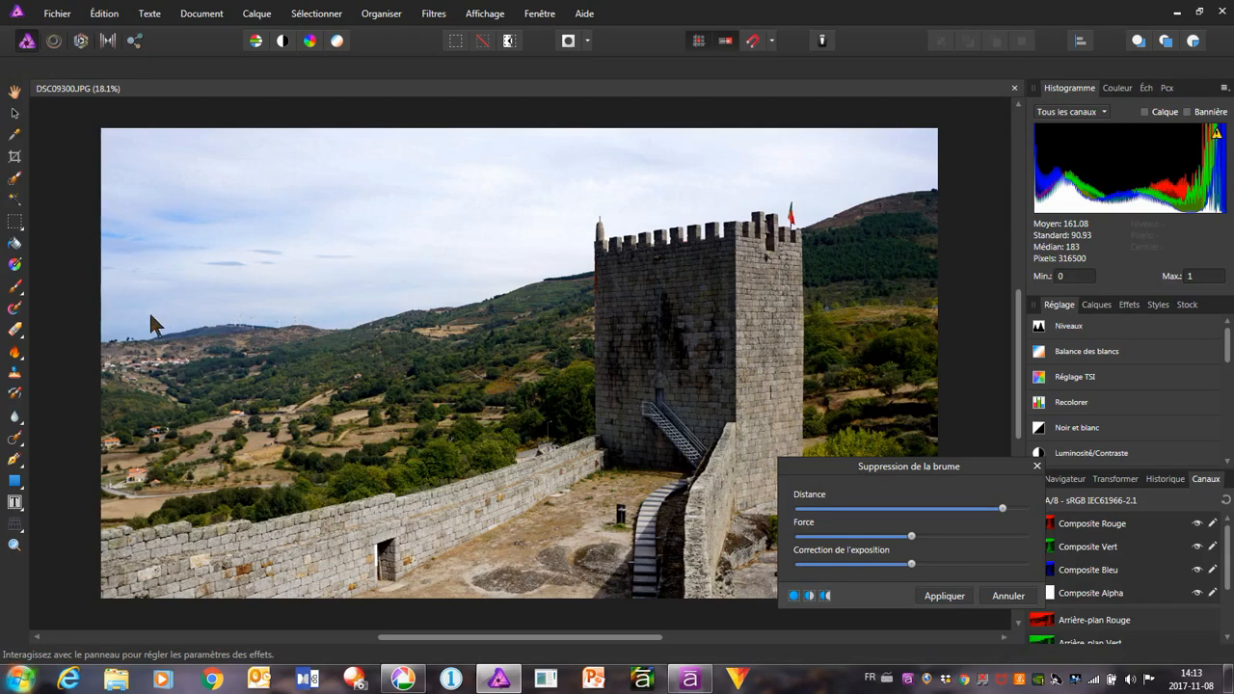
click(955, 599)
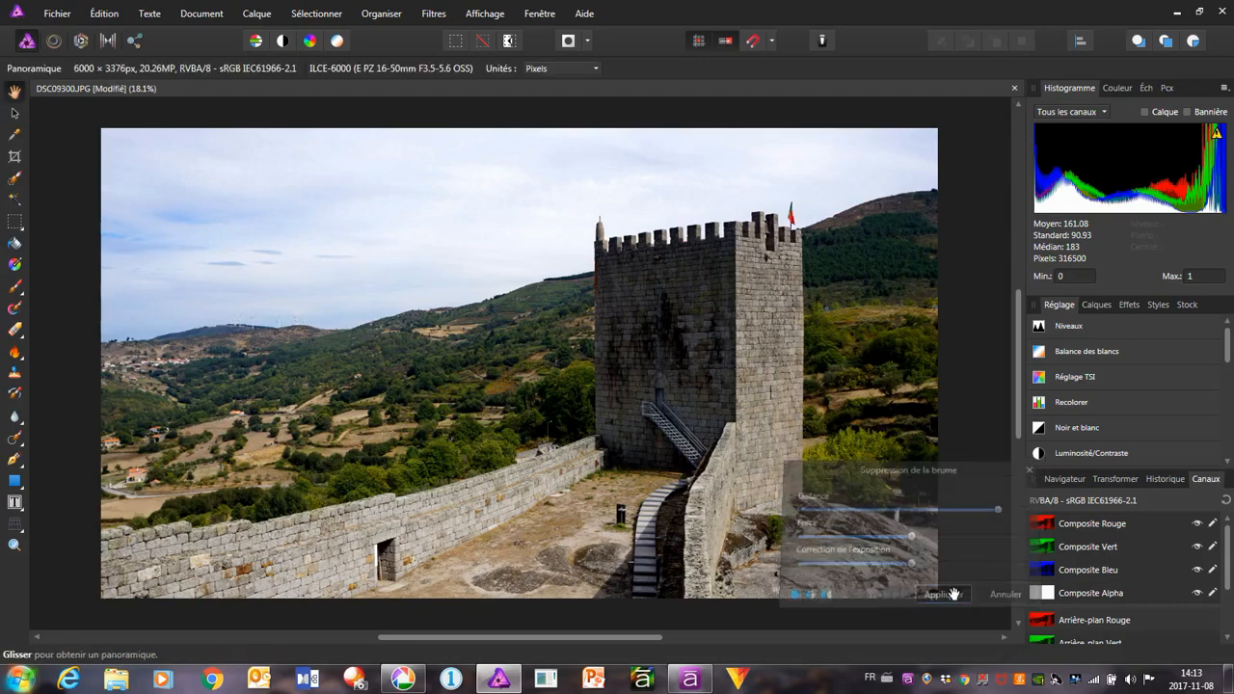
Export the castle tower photo as a 6000 x 3376 px JPEG at quality 95, named DSC09300 in the Édition folder, replacing the existing file
click(56, 13)
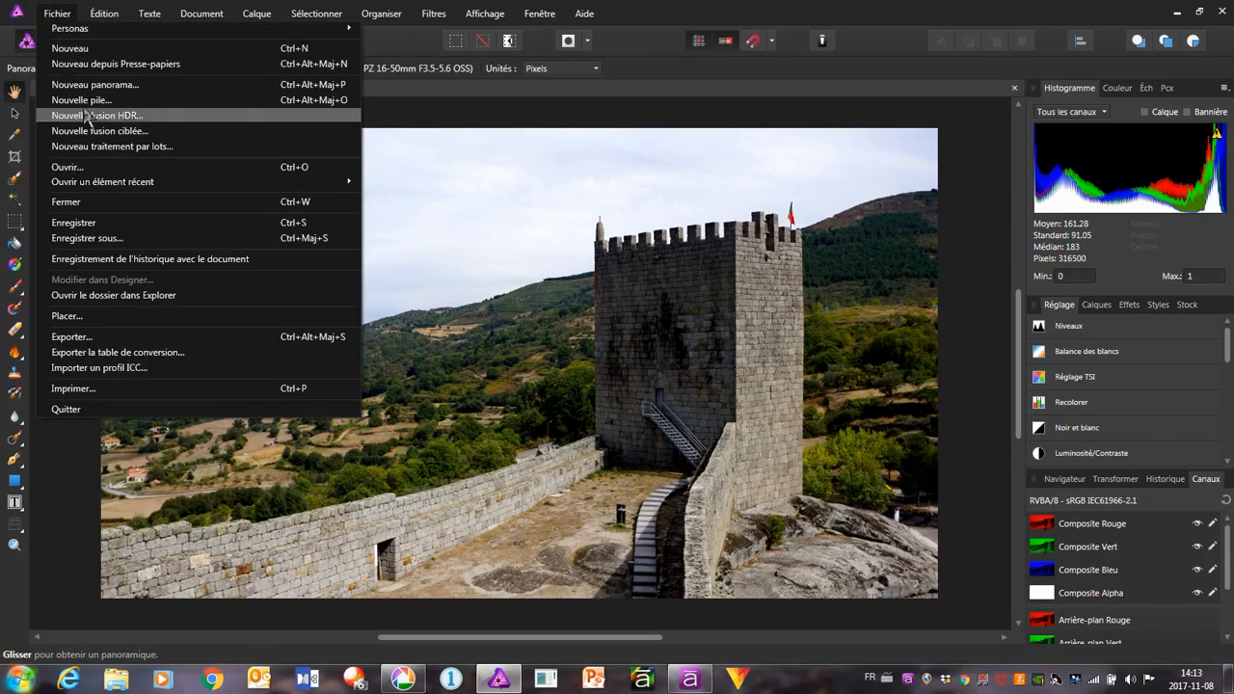
click(125, 329)
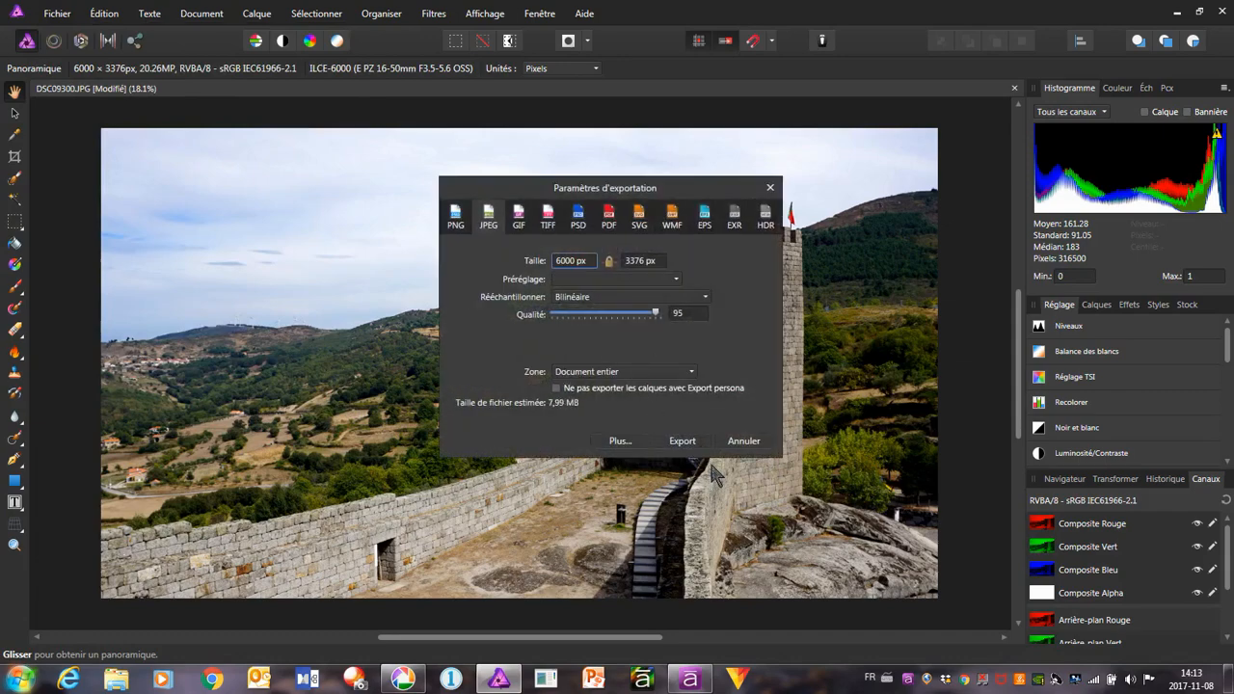
click(688, 443)
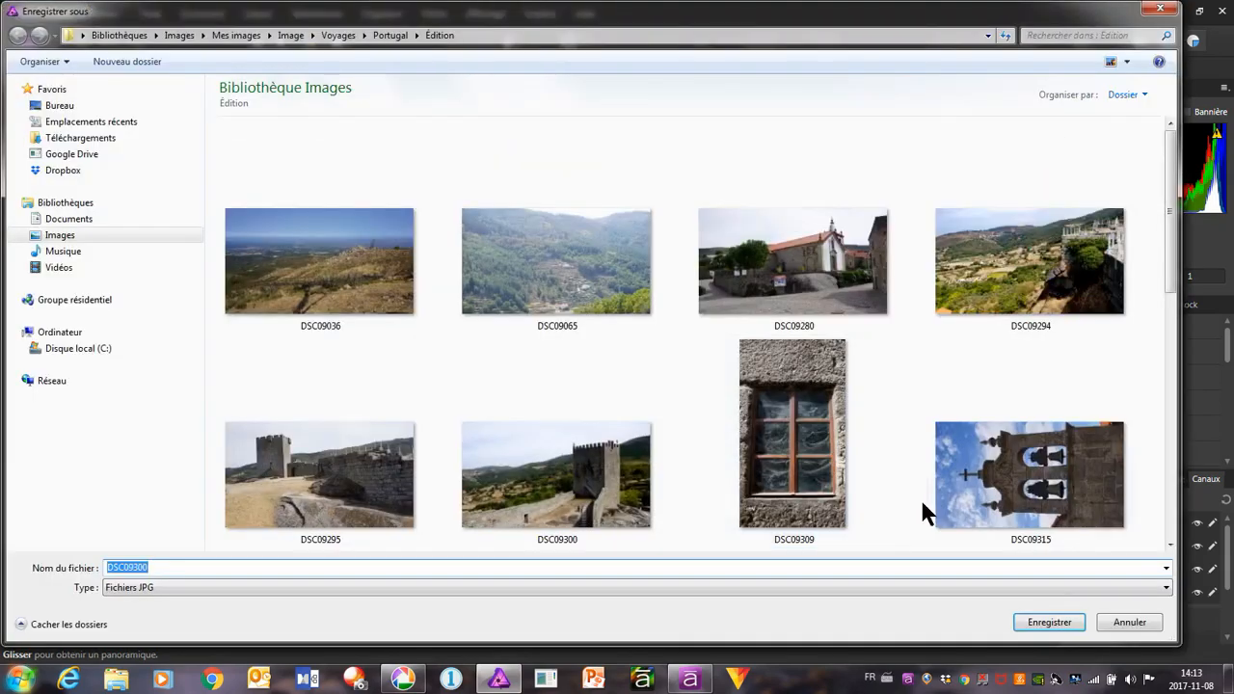
click(1049, 621)
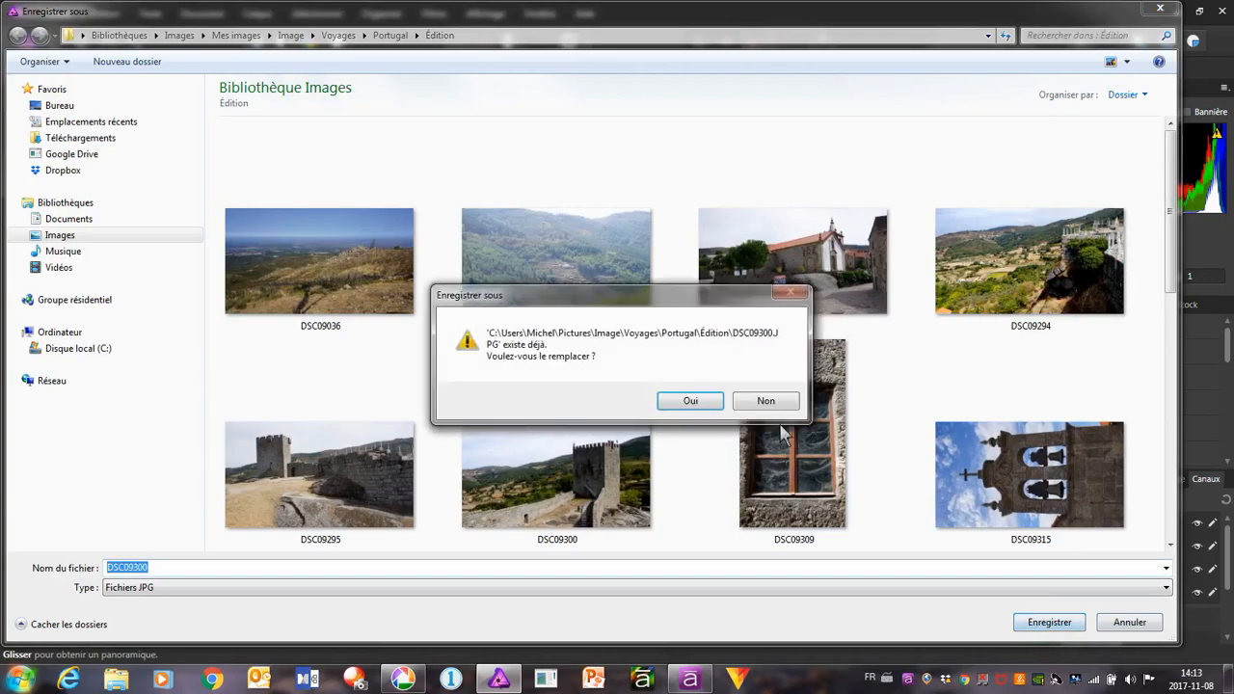
click(679, 399)
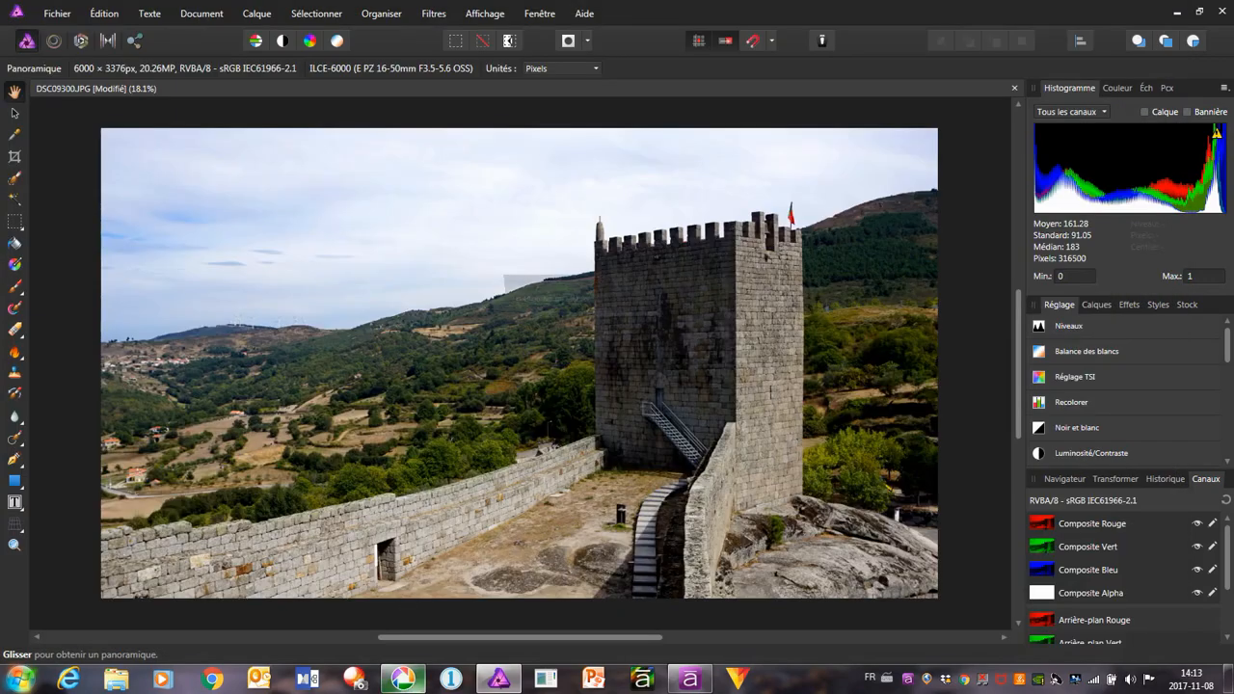
Switch back to Picasa, go to the church photo DSC09280.JPG and slightly increase its shadows (Ombres)
click(412, 680)
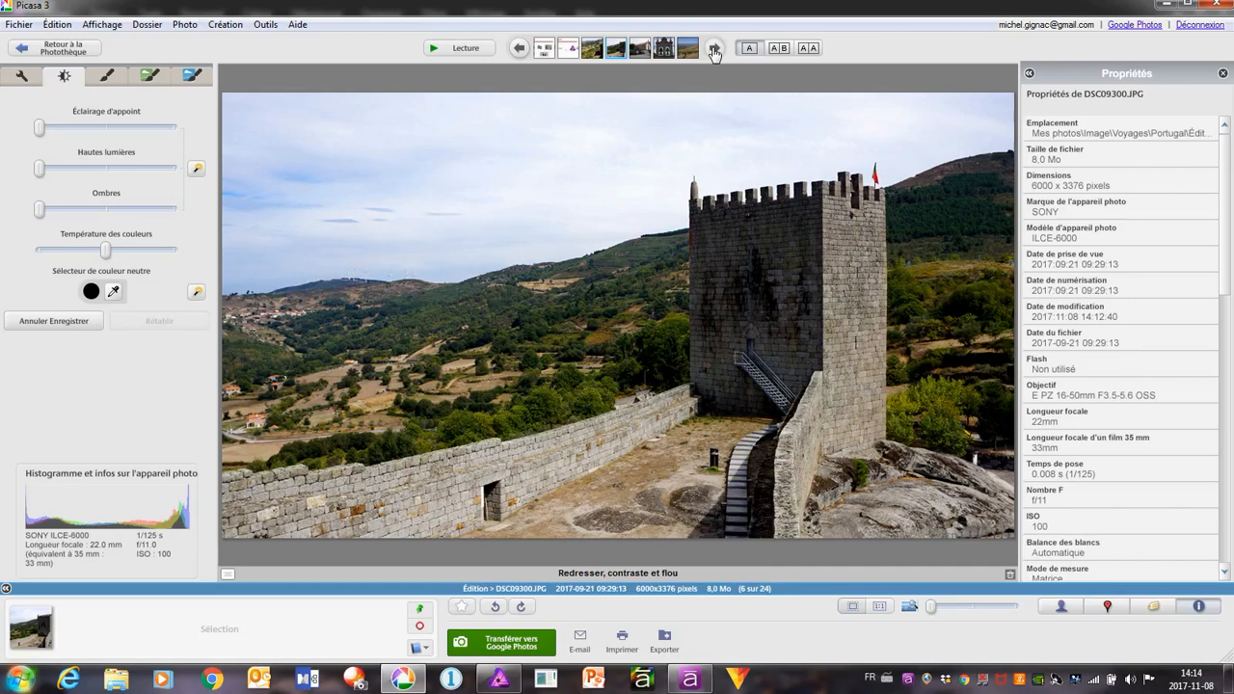
click(713, 49)
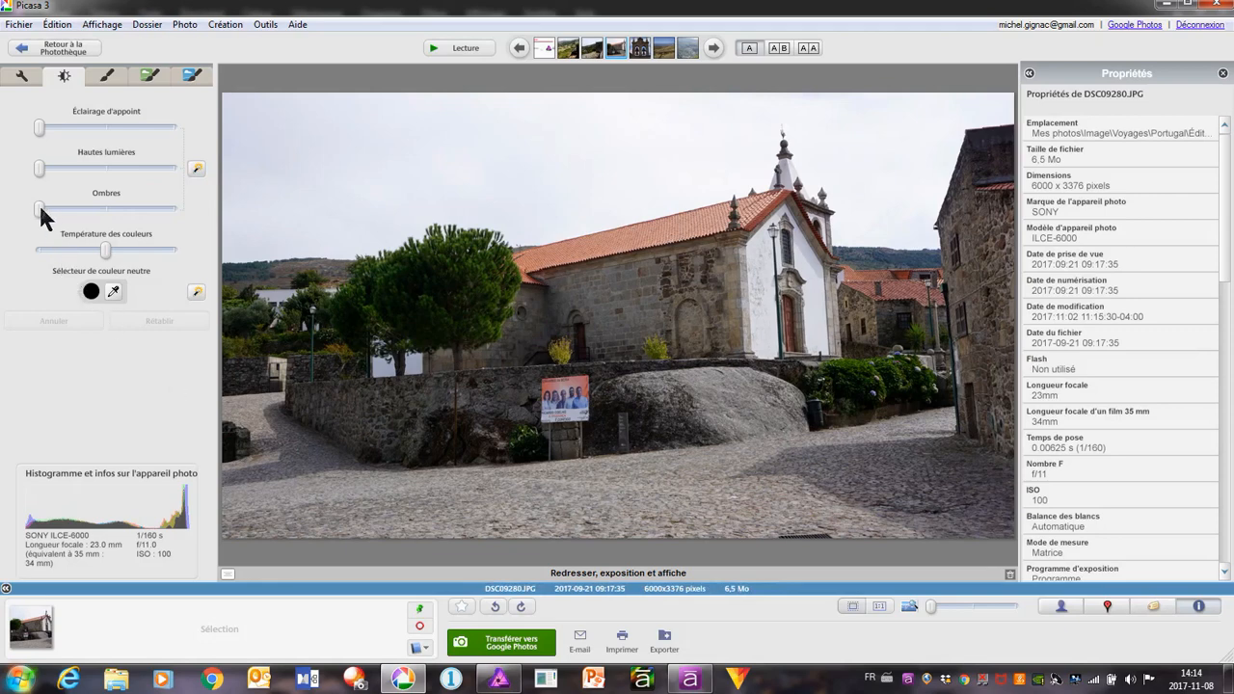
mouse_move(40, 207)
mouse_down()
mouse_move(68, 212)
mouse_move(55, 225)
mouse_up()
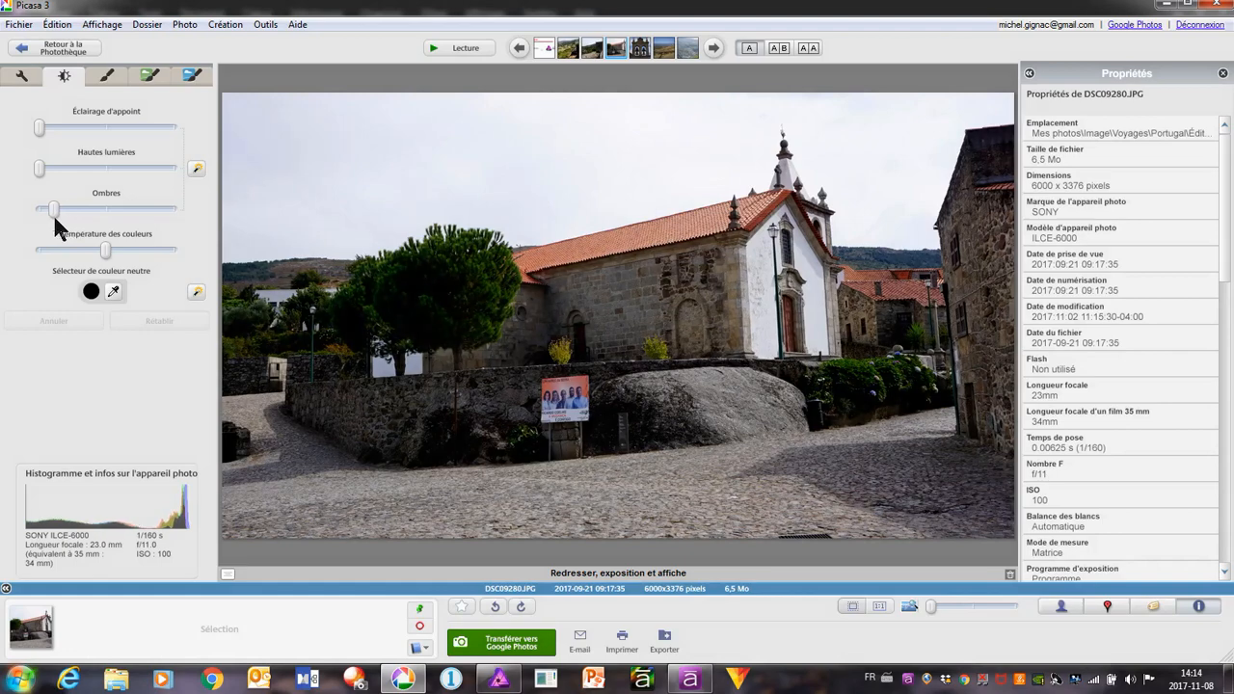
Straighten the church photo with a slight clockwise rotation so the church and lamp post stand upright
click(21, 75)
click(105, 117)
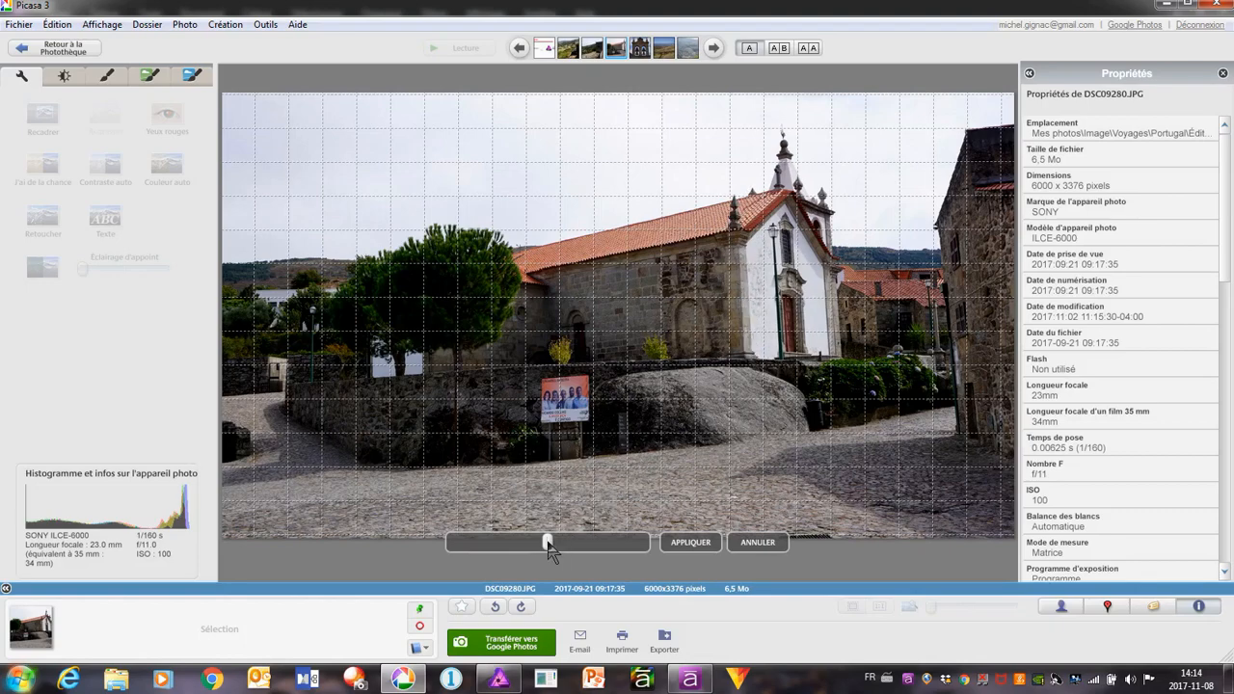
mouse_move(548, 546)
mouse_down()
mouse_move(559, 546)
mouse_move(526, 554)
mouse_up()
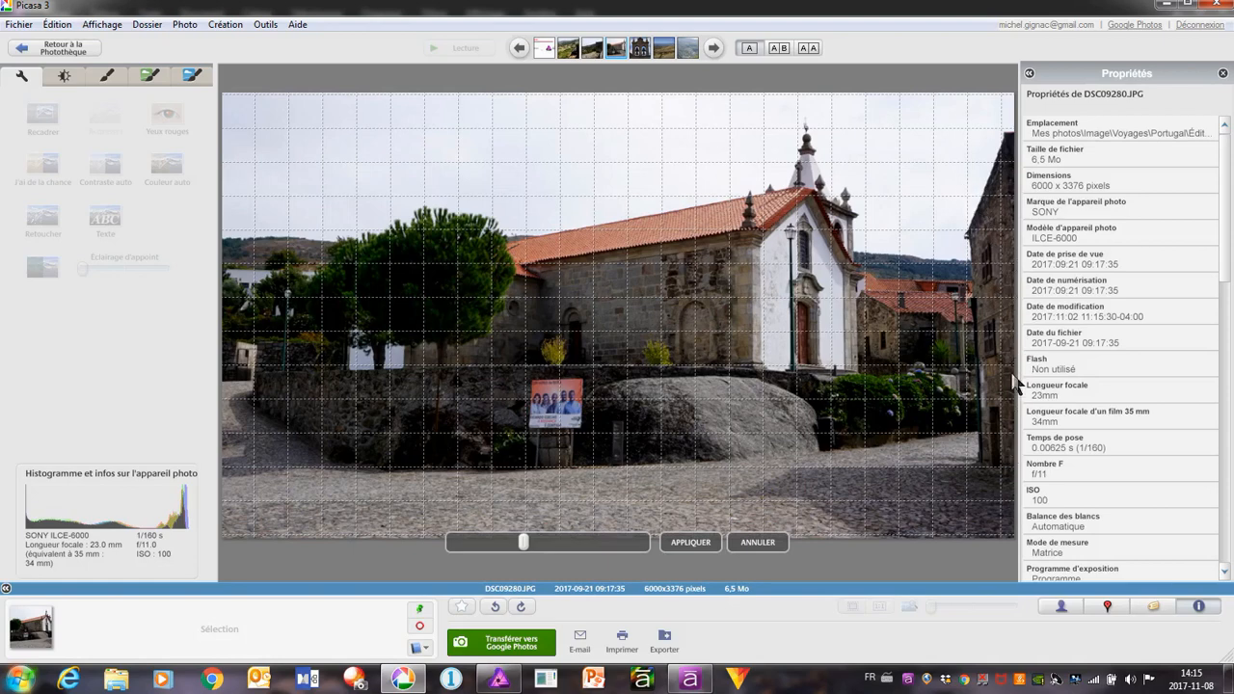
click(690, 541)
Save the edits to the church photo DSC09280.JPG and open it in the external editor
right_click(655, 204)
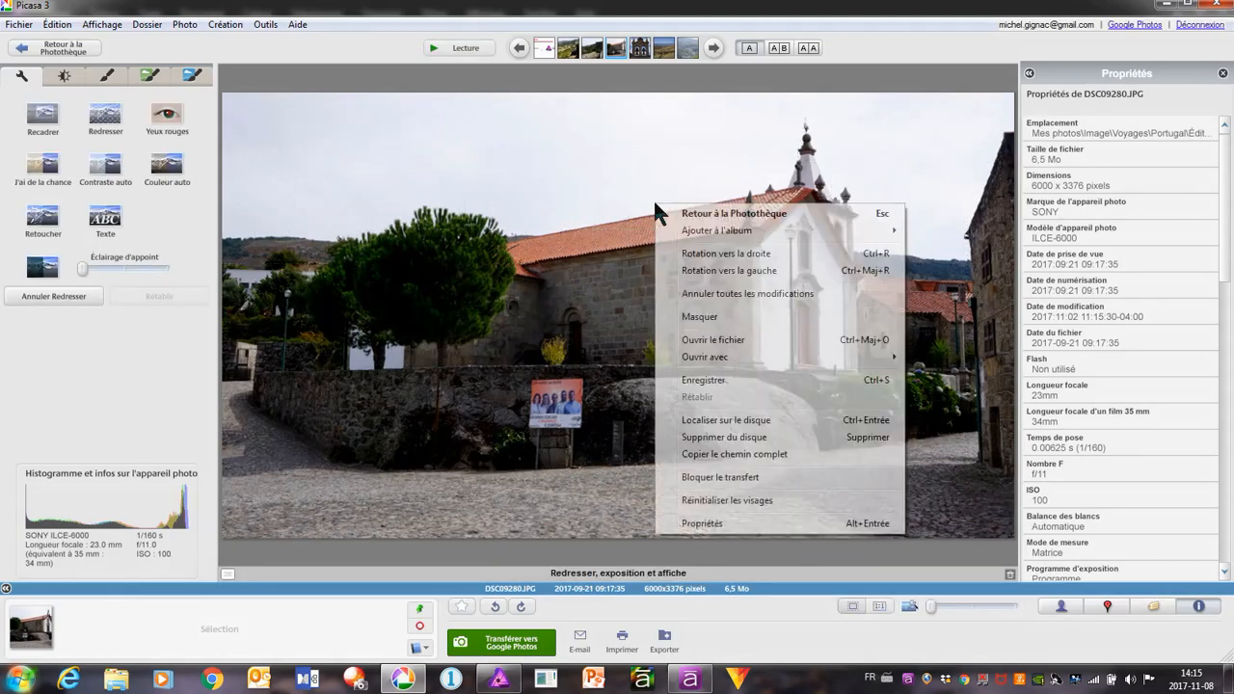
click(718, 380)
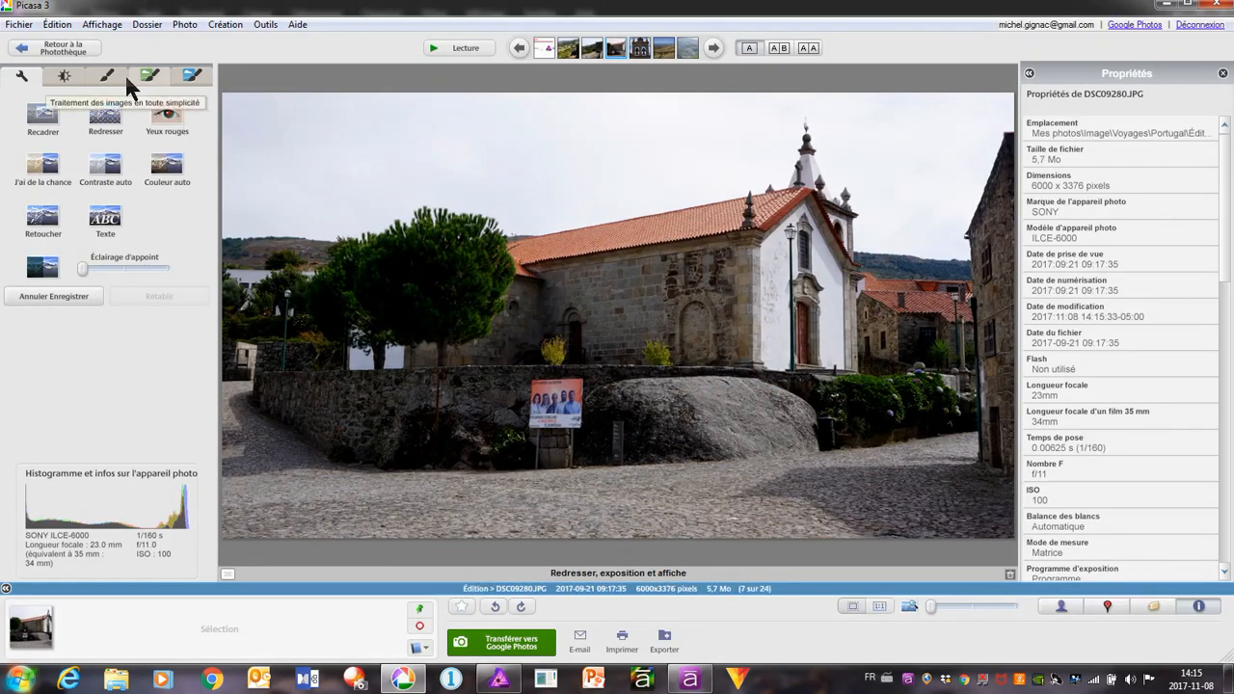
click(20, 26)
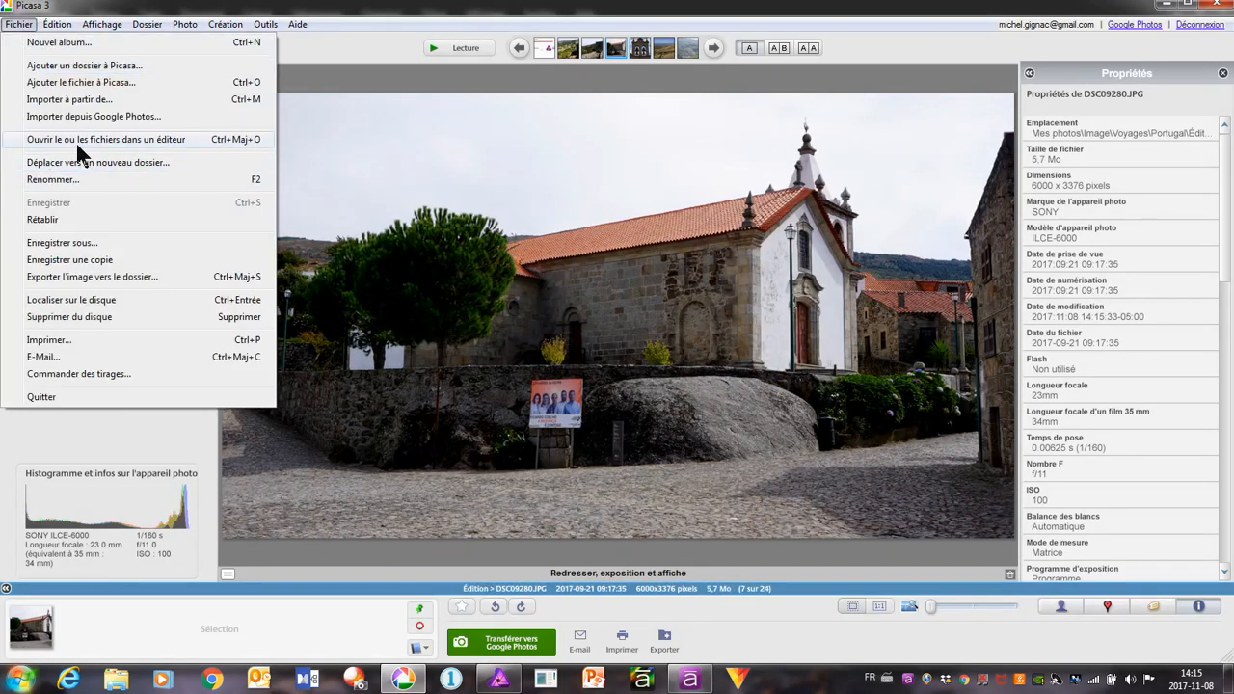
click(134, 142)
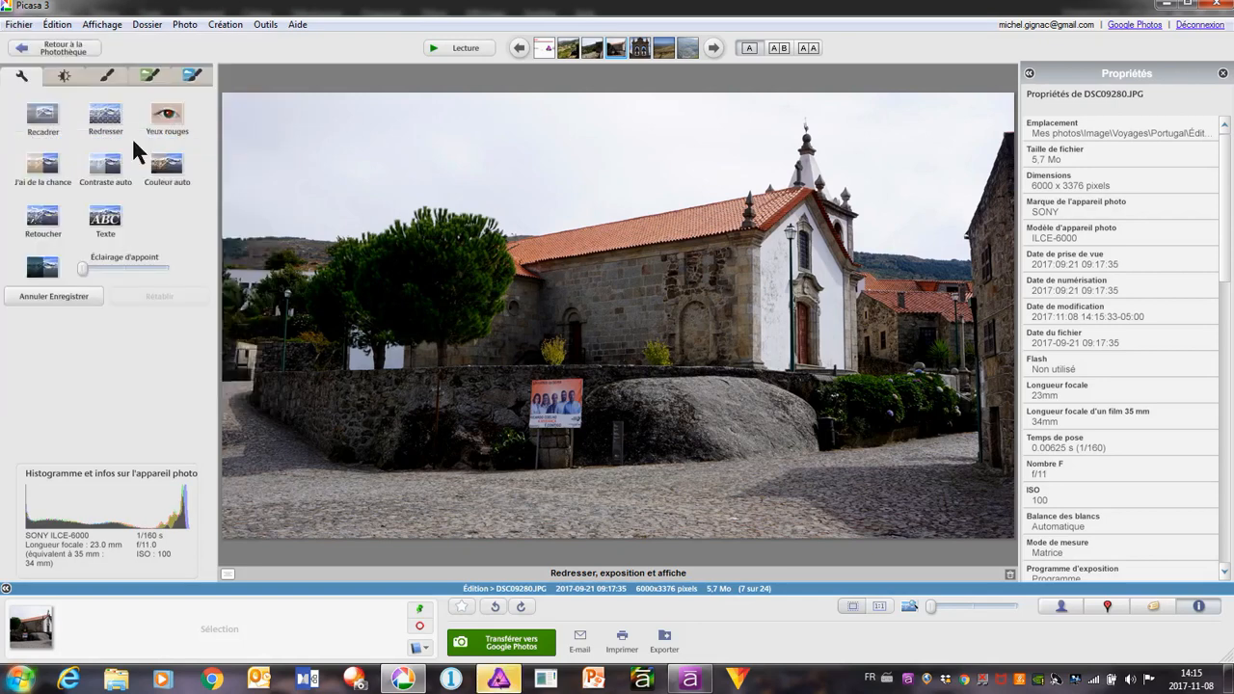
Switch to Affinity Photo and close DSC09300.JPG without saving its changes
mouse_move(498, 680)
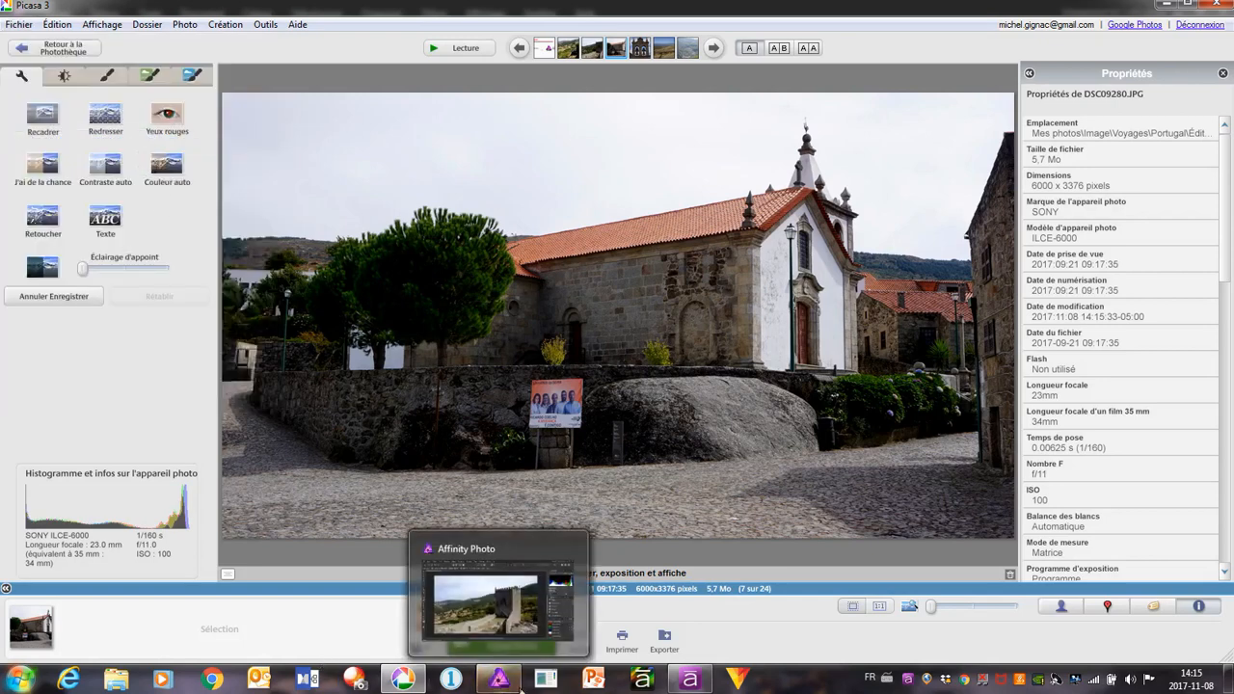
click(495, 596)
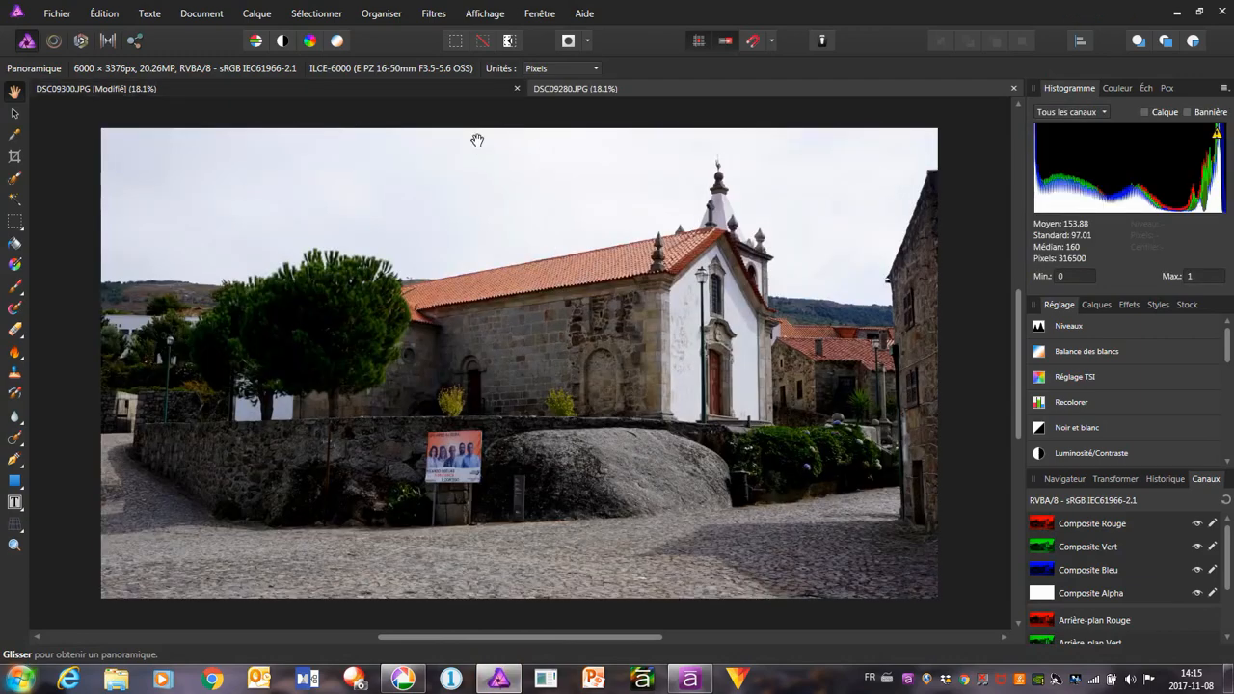
click(517, 88)
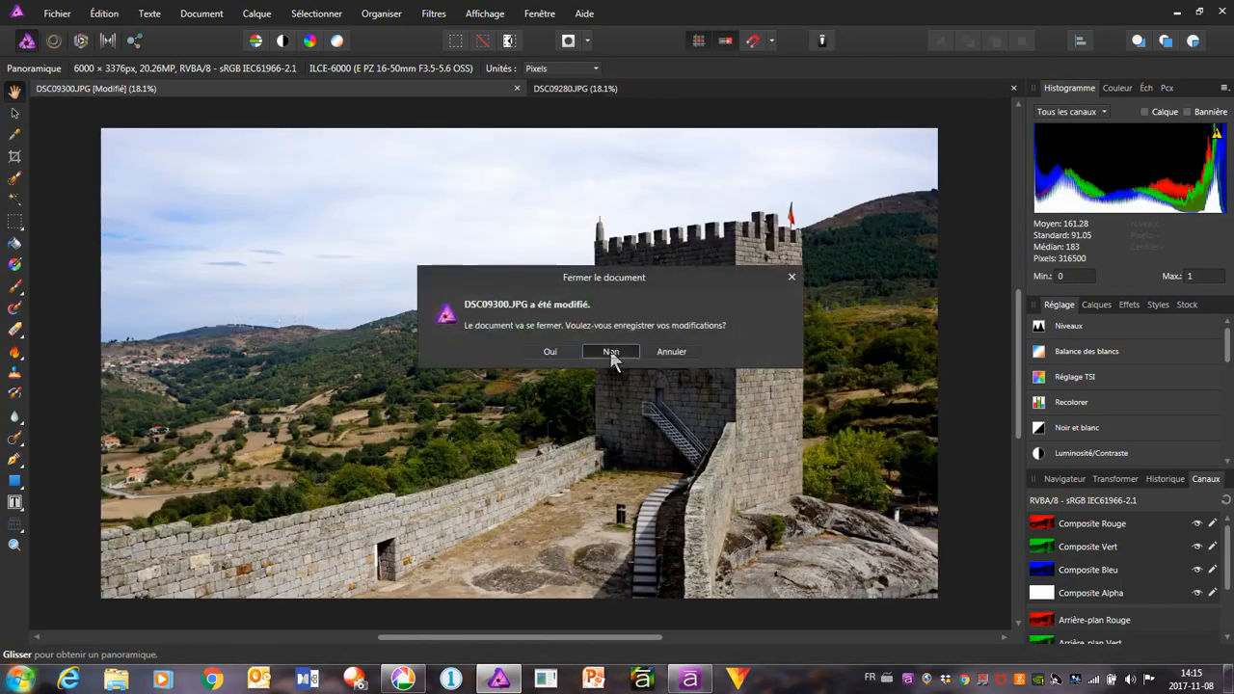
click(610, 350)
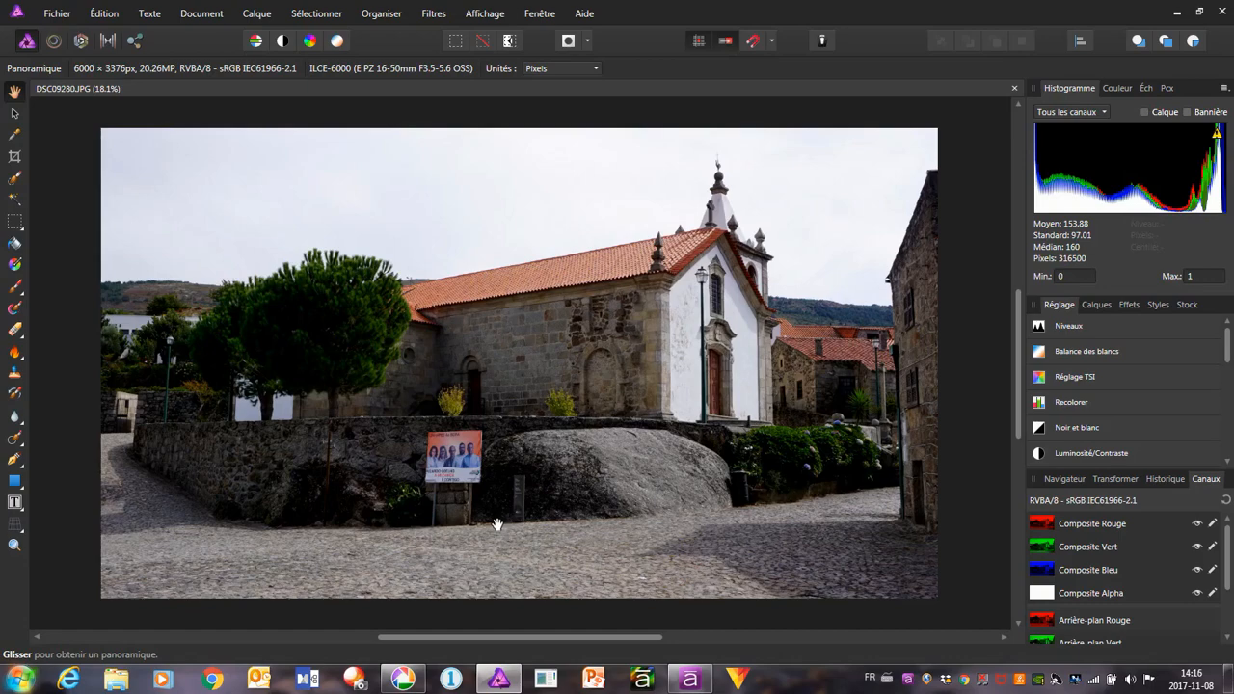
Paint out the orange election poster in front of the stone wall with the retouch brush (Pinceau de retouche) at 75 px width
scroll(446, 460, up, 5)
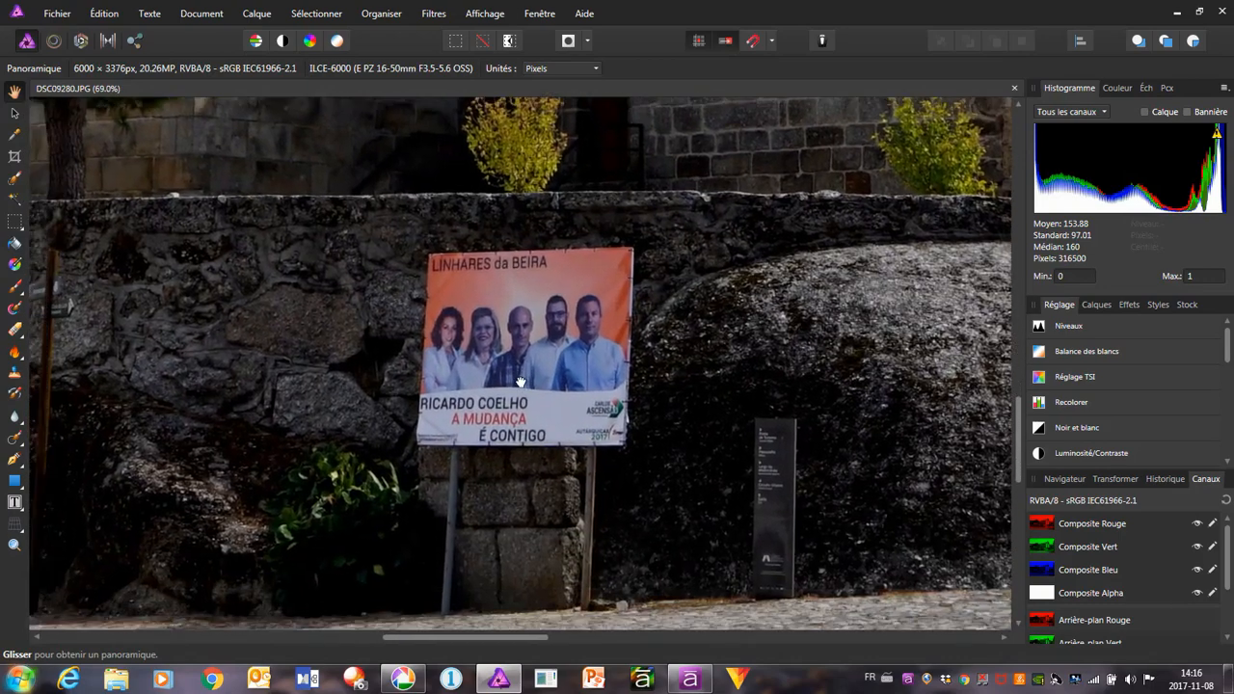
drag(521, 381, 568, 343)
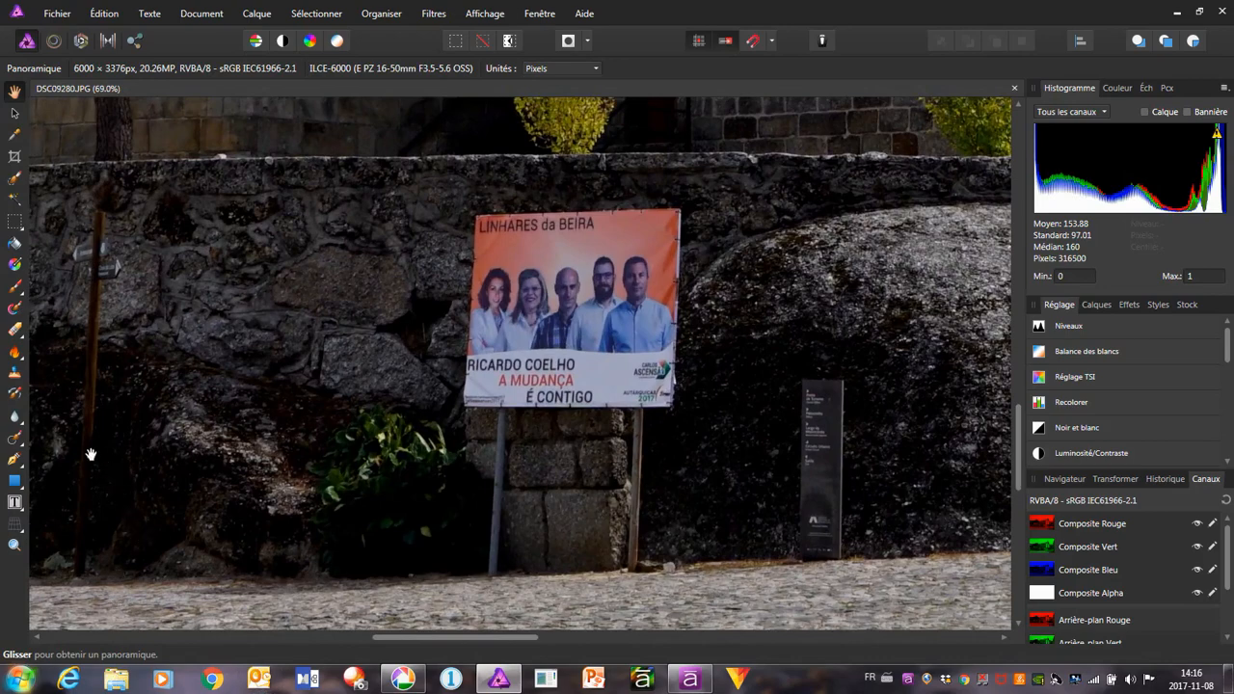
click(16, 442)
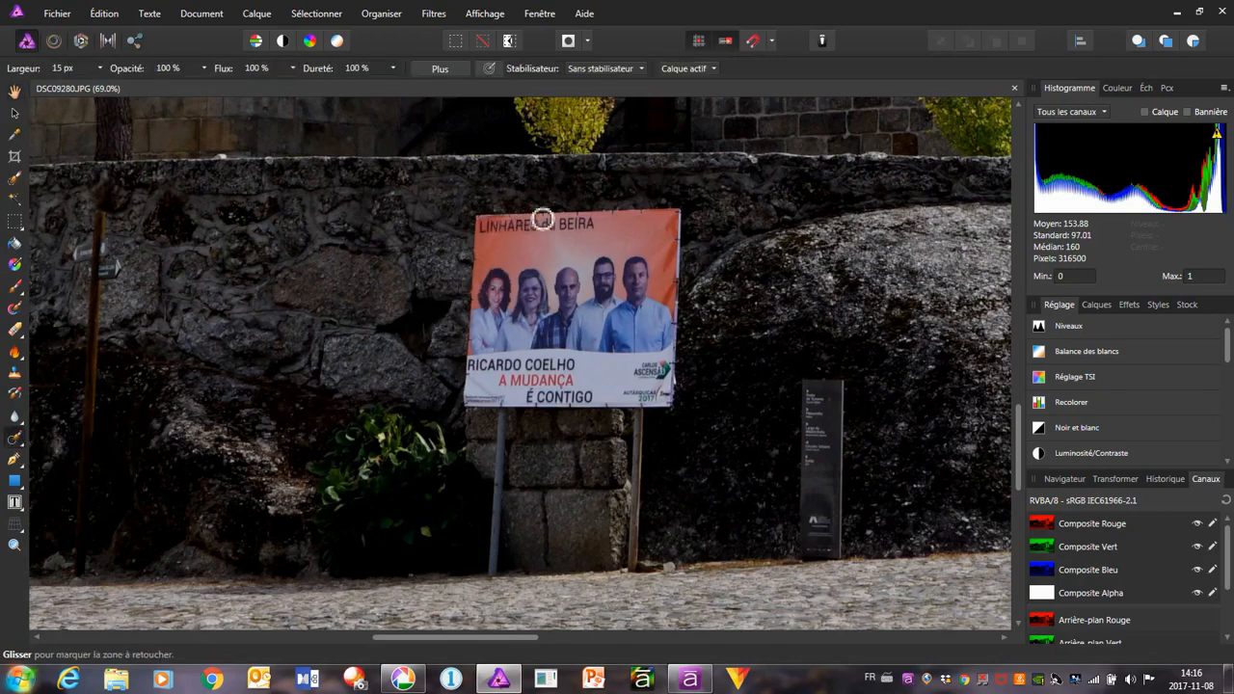
click(85, 69)
click(82, 68)
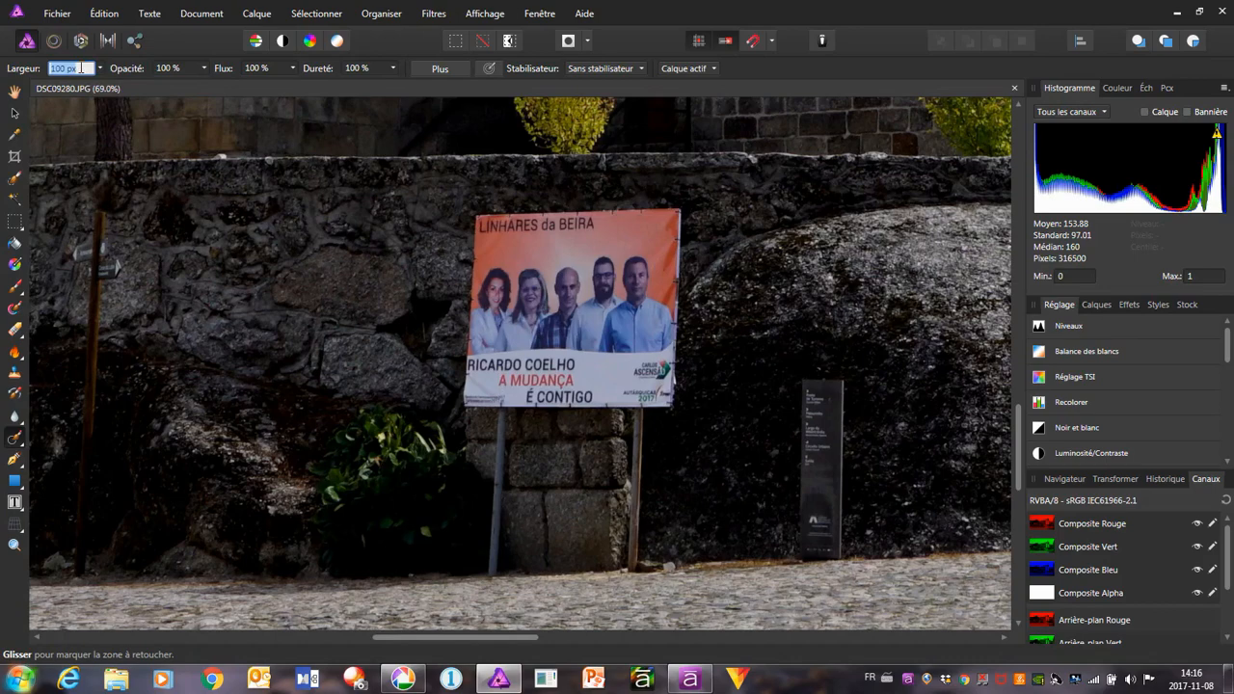
text(75)
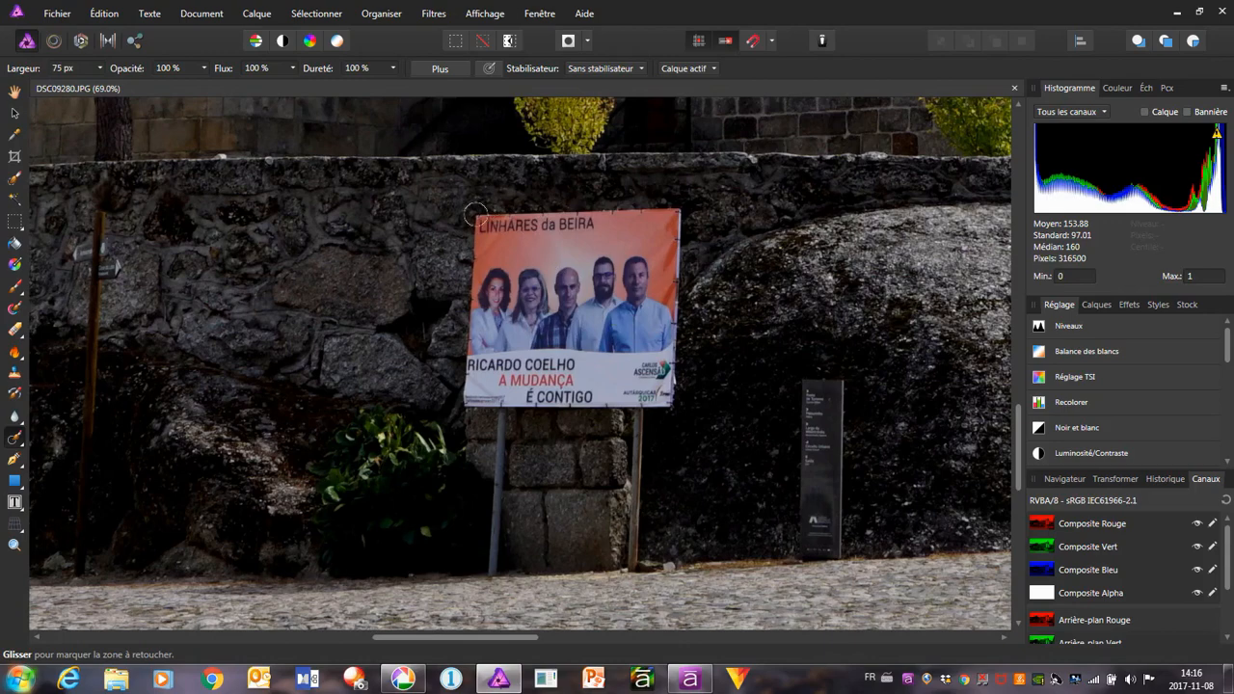
mouse_move(475, 213)
mouse_down()
mouse_move(676, 205)
mouse_move(680, 239)
mouse_move(462, 243)
mouse_move(501, 272)
mouse_move(666, 262)
mouse_move(674, 284)
mouse_move(467, 299)
mouse_move(463, 325)
mouse_move(521, 333)
mouse_move(617, 320)
mouse_move(670, 337)
mouse_move(666, 322)
mouse_move(670, 366)
mouse_move(579, 358)
mouse_move(624, 338)
mouse_move(456, 370)
mouse_move(463, 399)
mouse_move(503, 384)
mouse_move(644, 389)
mouse_move(664, 370)
mouse_up()
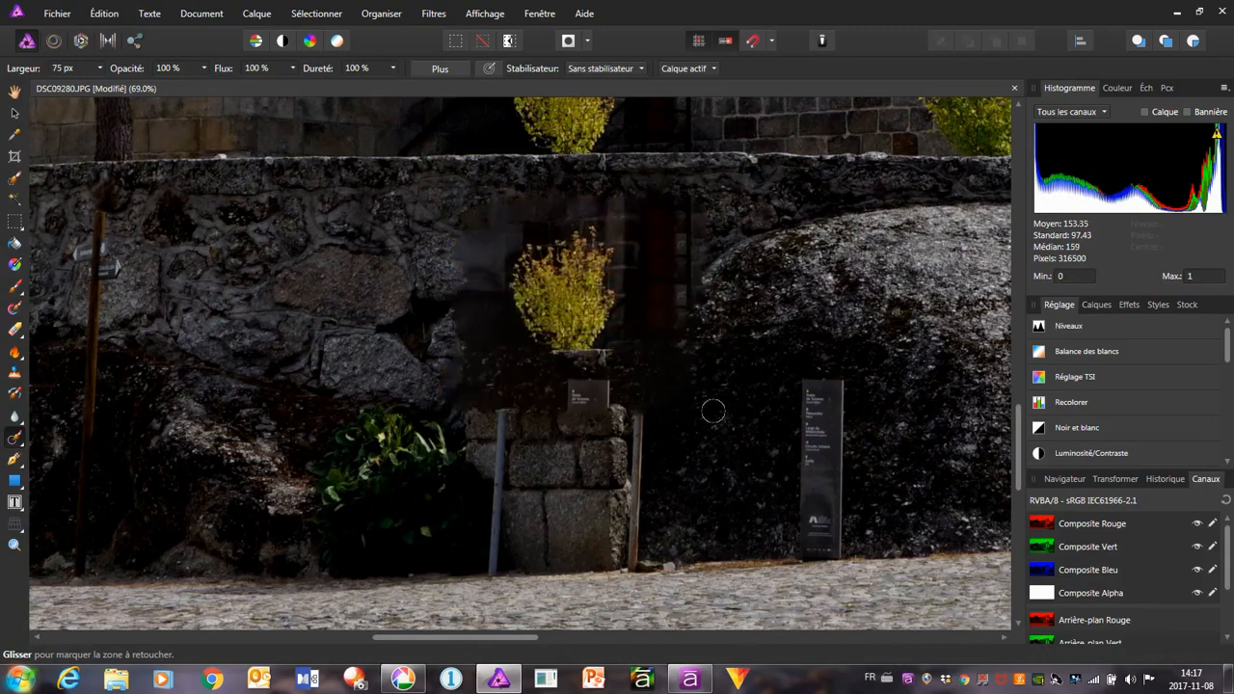
Try to paint the duplicated yellow bush out of the stone wall with repeated retouch brush passes
scroll(706, 396, up, 3)
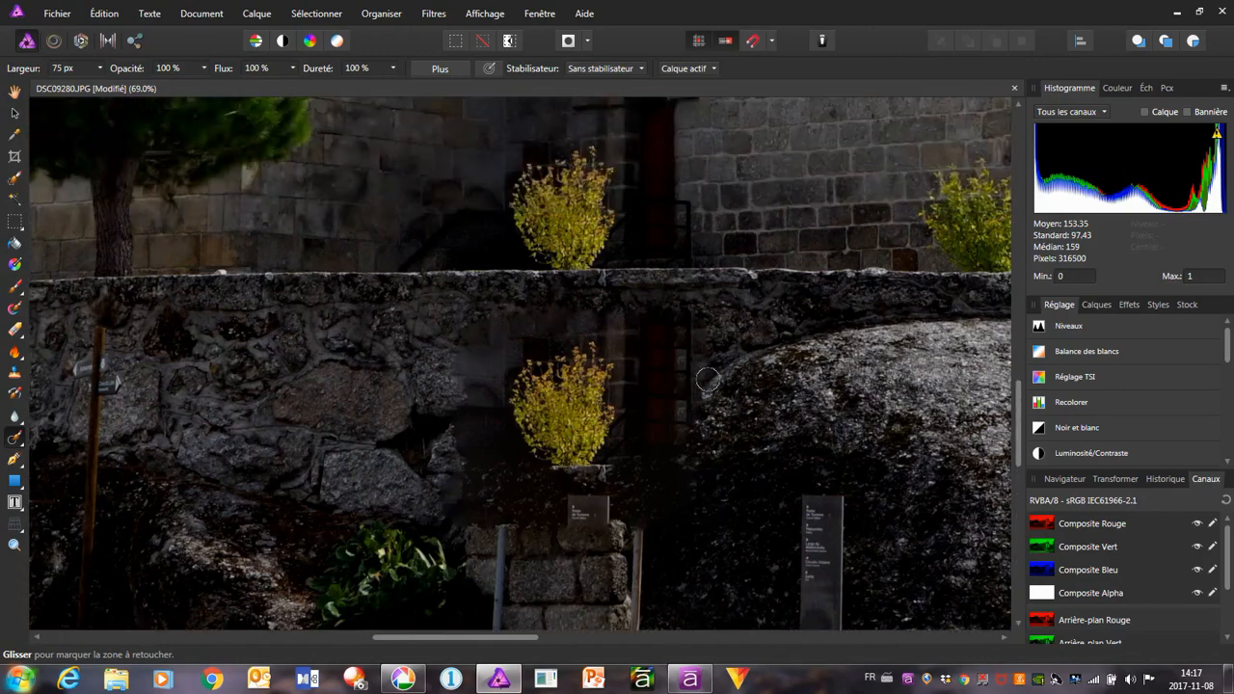
scroll(693, 419, down, 1)
scroll(693, 420, down, 1)
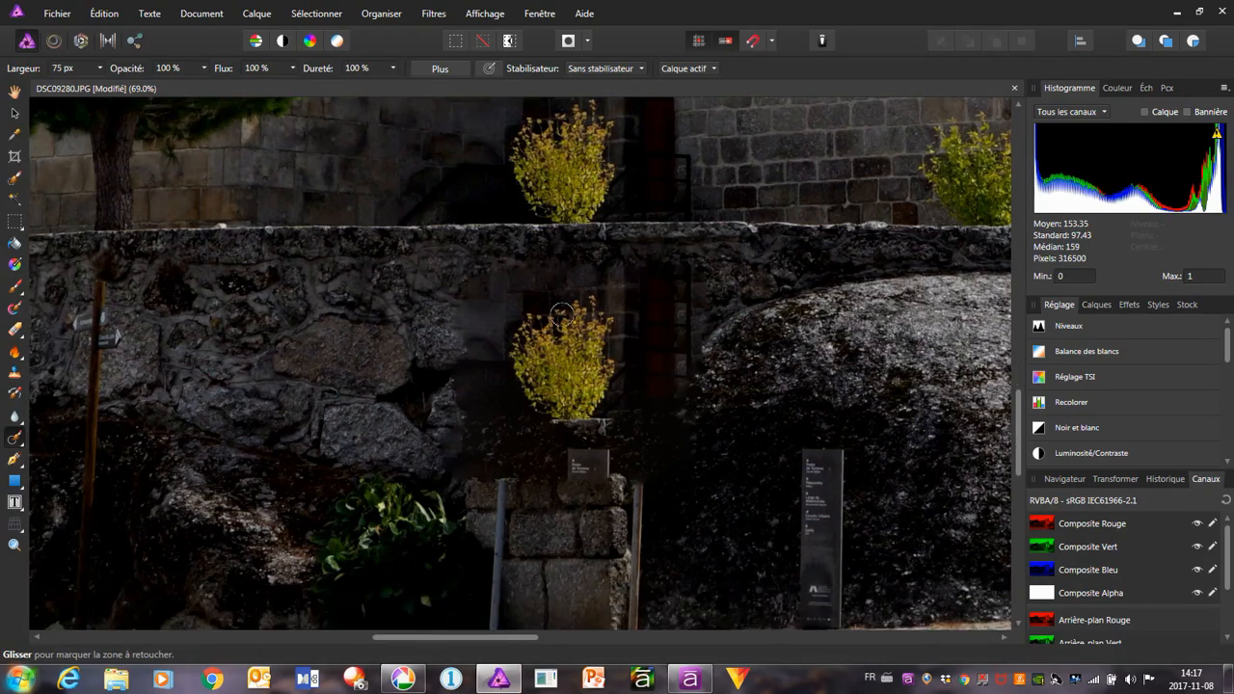
mouse_move(470, 277)
mouse_down()
mouse_move(684, 266)
mouse_move(689, 277)
mouse_move(503, 284)
mouse_move(450, 300)
mouse_move(688, 307)
mouse_move(664, 333)
mouse_up()
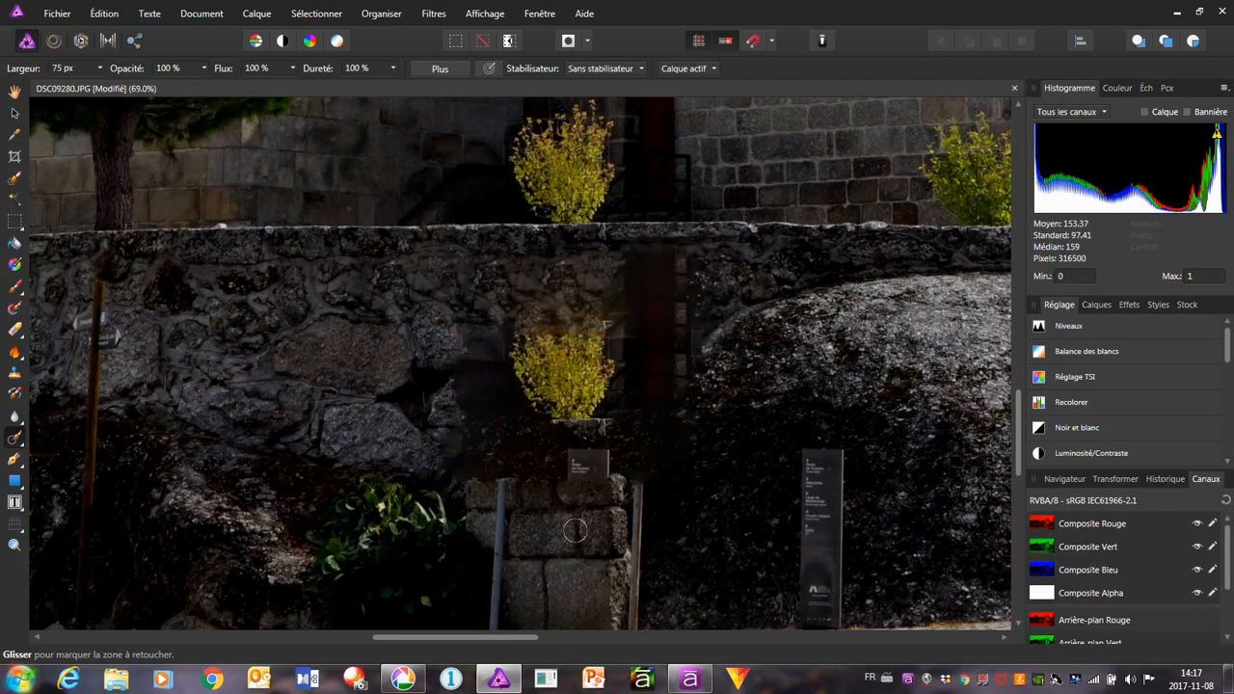
mouse_move(470, 283)
mouse_down()
mouse_move(470, 410)
mouse_move(493, 280)
mouse_move(501, 400)
mouse_move(513, 279)
mouse_move(546, 435)
mouse_move(555, 284)
mouse_move(576, 438)
mouse_move(592, 258)
mouse_move(584, 413)
mouse_move(617, 259)
mouse_move(628, 404)
mouse_move(611, 426)
mouse_up()
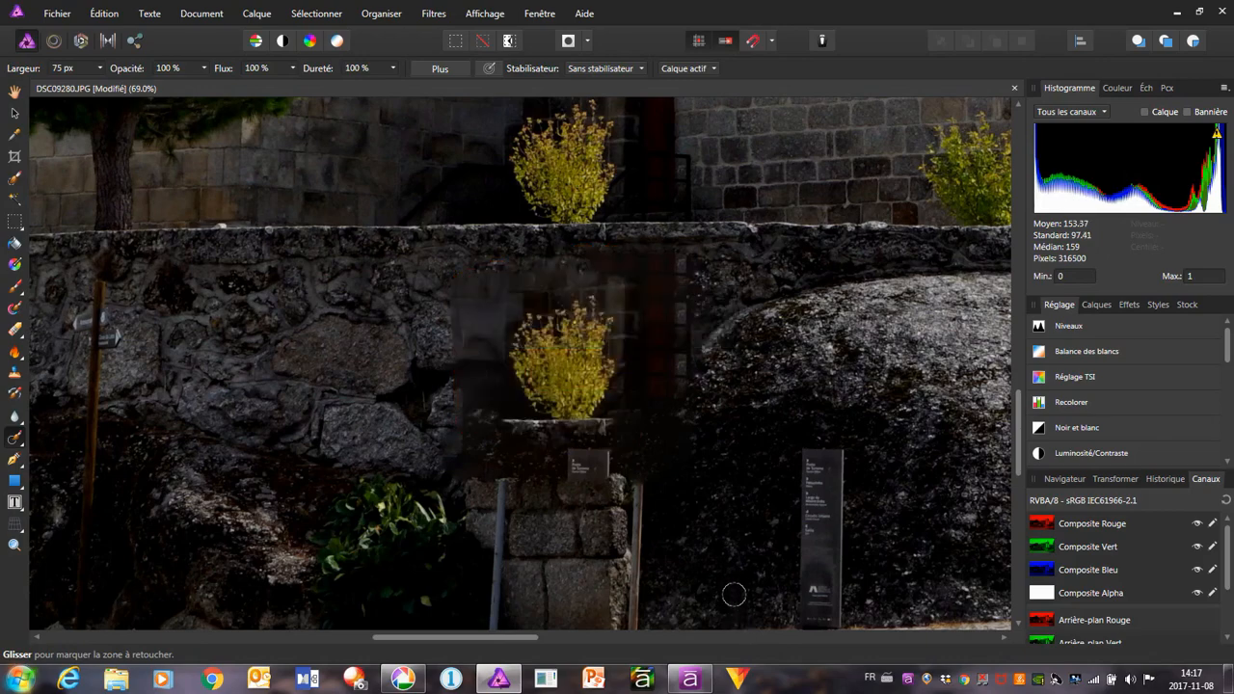
mouse_move(619, 277)
mouse_down()
mouse_move(489, 263)
mouse_move(441, 285)
mouse_move(629, 283)
mouse_move(594, 310)
mouse_move(536, 290)
mouse_move(468, 320)
mouse_move(603, 334)
mouse_move(613, 308)
mouse_move(523, 315)
mouse_move(500, 350)
mouse_move(595, 358)
mouse_move(542, 341)
mouse_move(475, 369)
mouse_move(601, 357)
mouse_move(623, 382)
mouse_move(554, 371)
mouse_move(496, 385)
mouse_move(634, 398)
mouse_move(497, 406)
mouse_up()
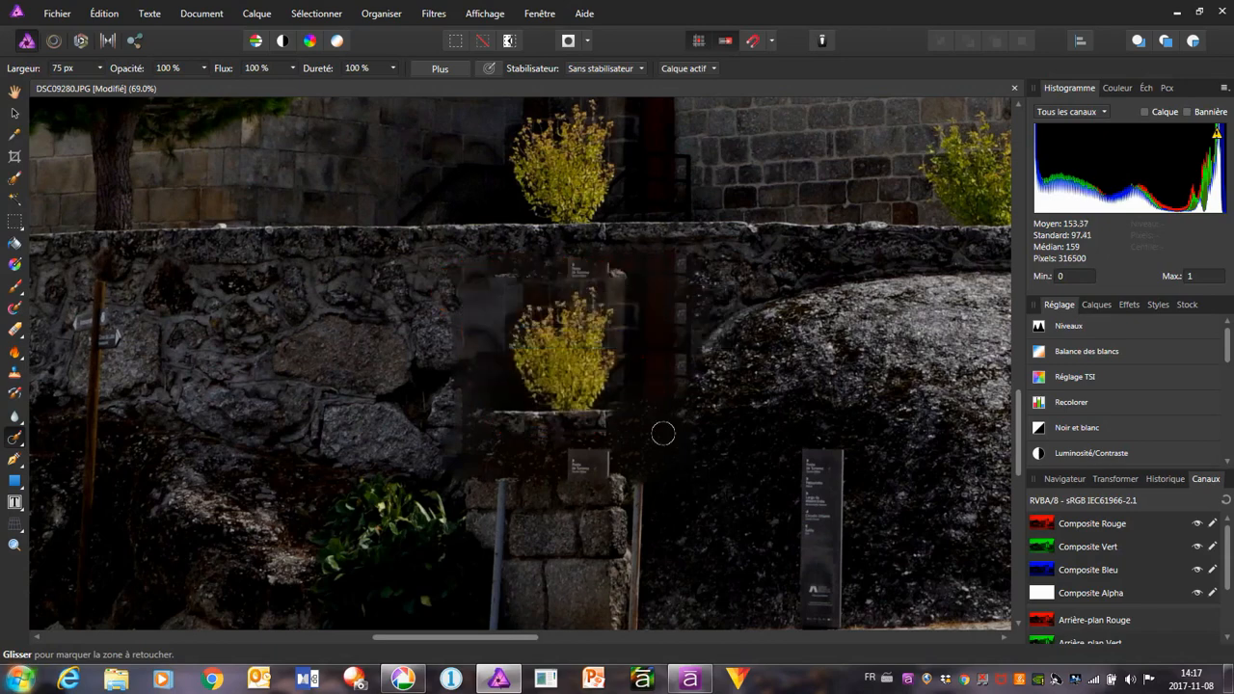
Paint out the yellow bush above the wall near the church doorway and its duplicate on the wall below with the retouch brush
scroll(662, 432, up, 1)
scroll(662, 432, up, 2)
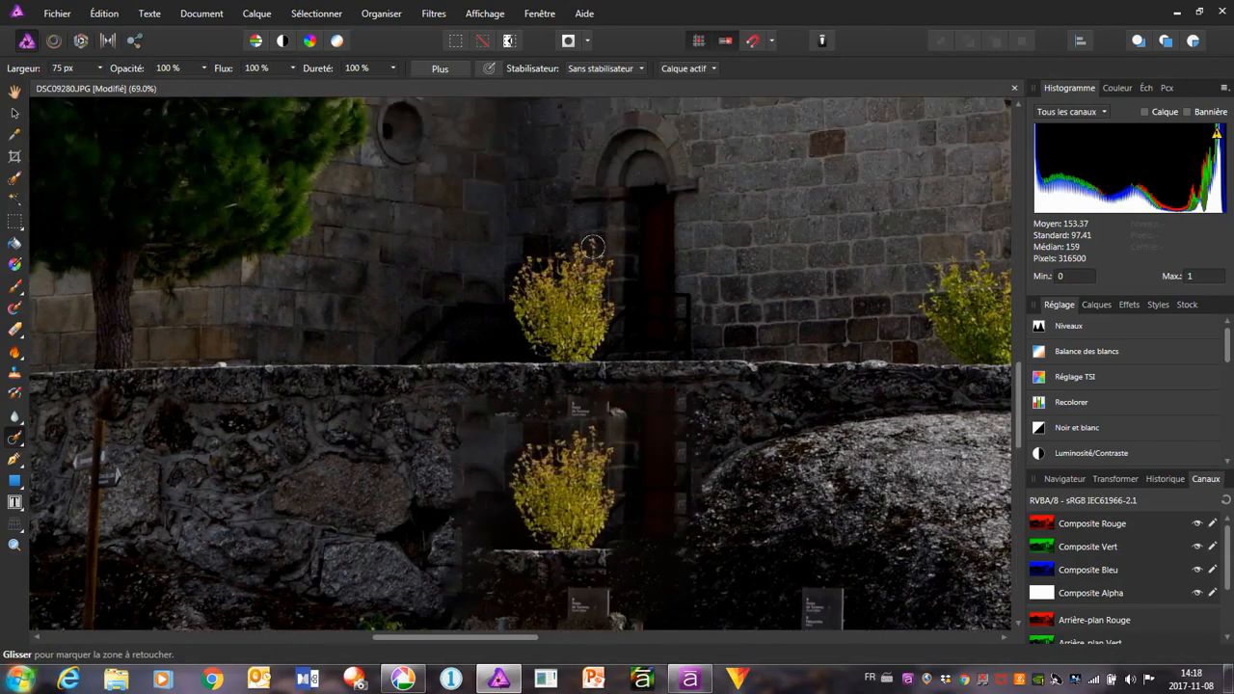
mouse_move(604, 249)
mouse_down()
mouse_move(534, 251)
mouse_move(507, 280)
mouse_move(517, 327)
mouse_move(584, 333)
mouse_move(600, 319)
mouse_move(599, 264)
mouse_move(532, 289)
mouse_move(585, 312)
mouse_up()
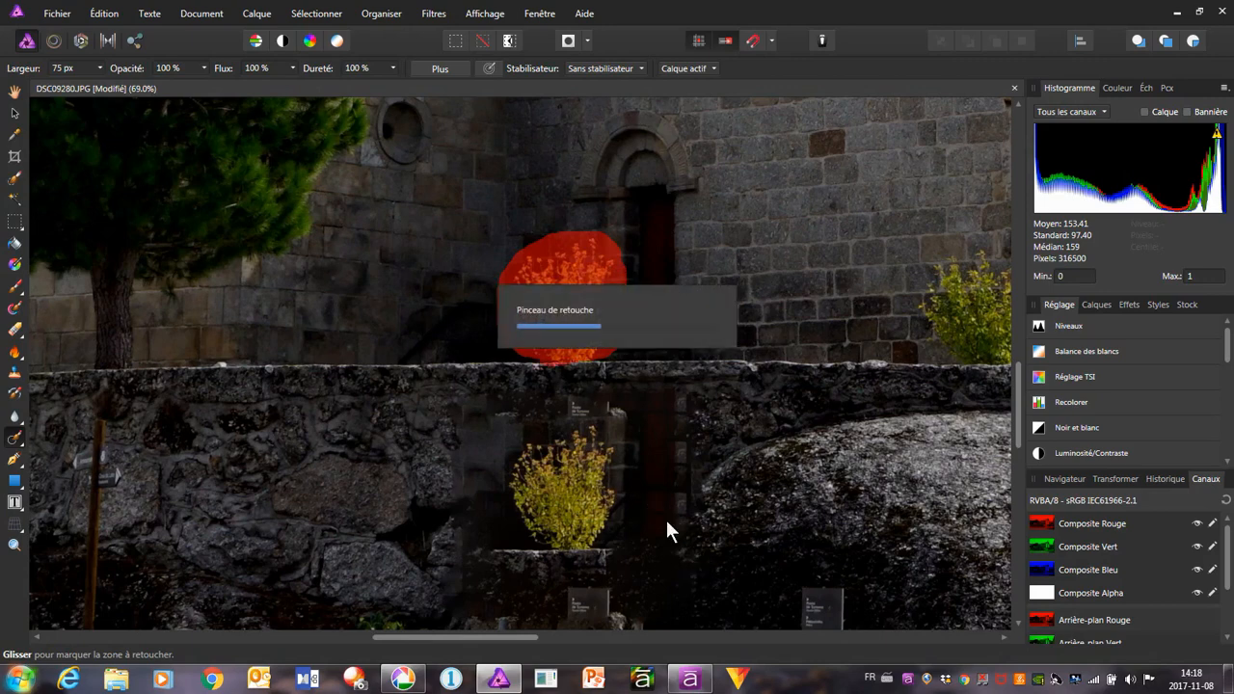
scroll(655, 510, down, 3)
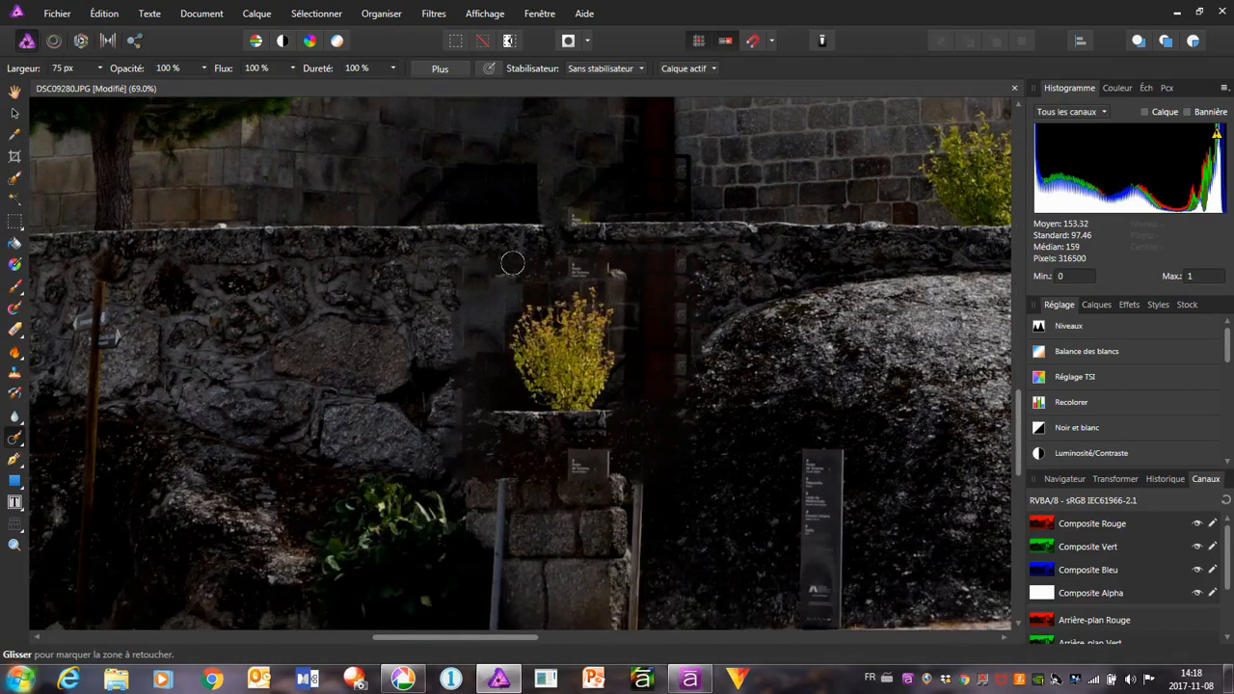
mouse_move(506, 272)
mouse_down()
mouse_move(651, 274)
mouse_move(636, 294)
mouse_move(493, 312)
mouse_move(602, 318)
mouse_move(501, 357)
mouse_move(573, 364)
mouse_move(482, 385)
mouse_move(636, 410)
mouse_move(478, 419)
mouse_move(643, 424)
mouse_move(634, 436)
mouse_move(551, 442)
mouse_move(682, 447)
mouse_up()
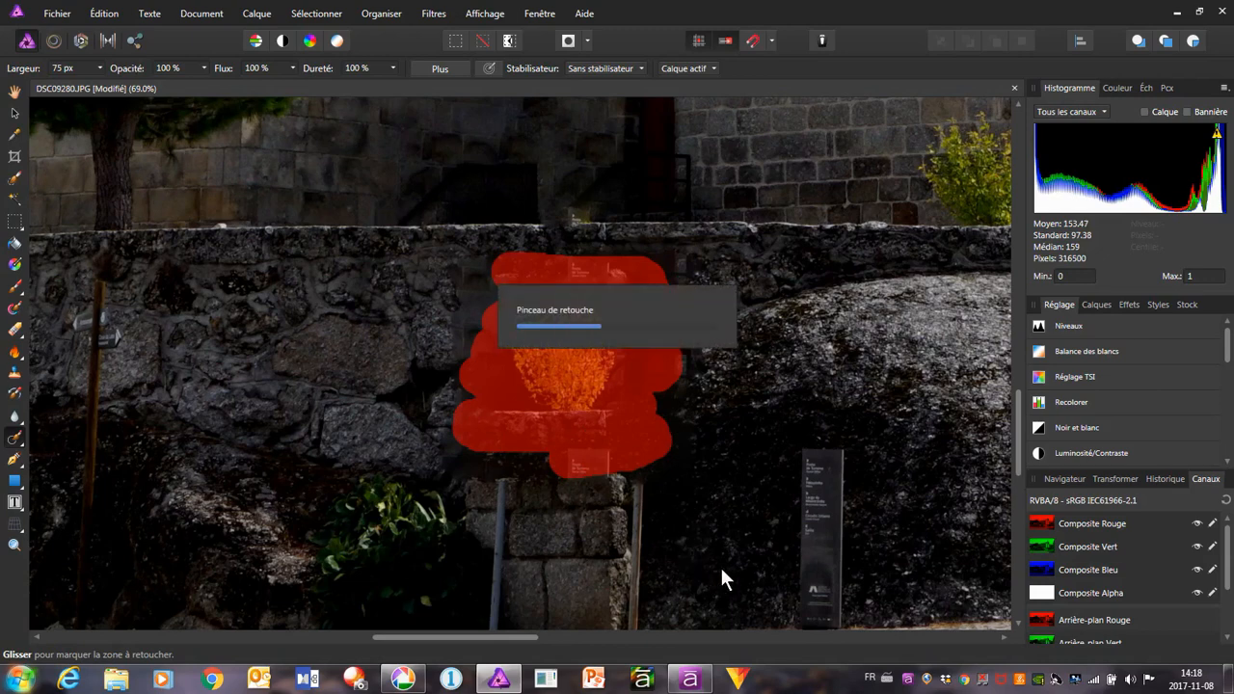
Remove the poster's two support posts and the stray sign fragment above the stone blocks with the retouch brush at 31 px width
scroll(710, 515, down, 3)
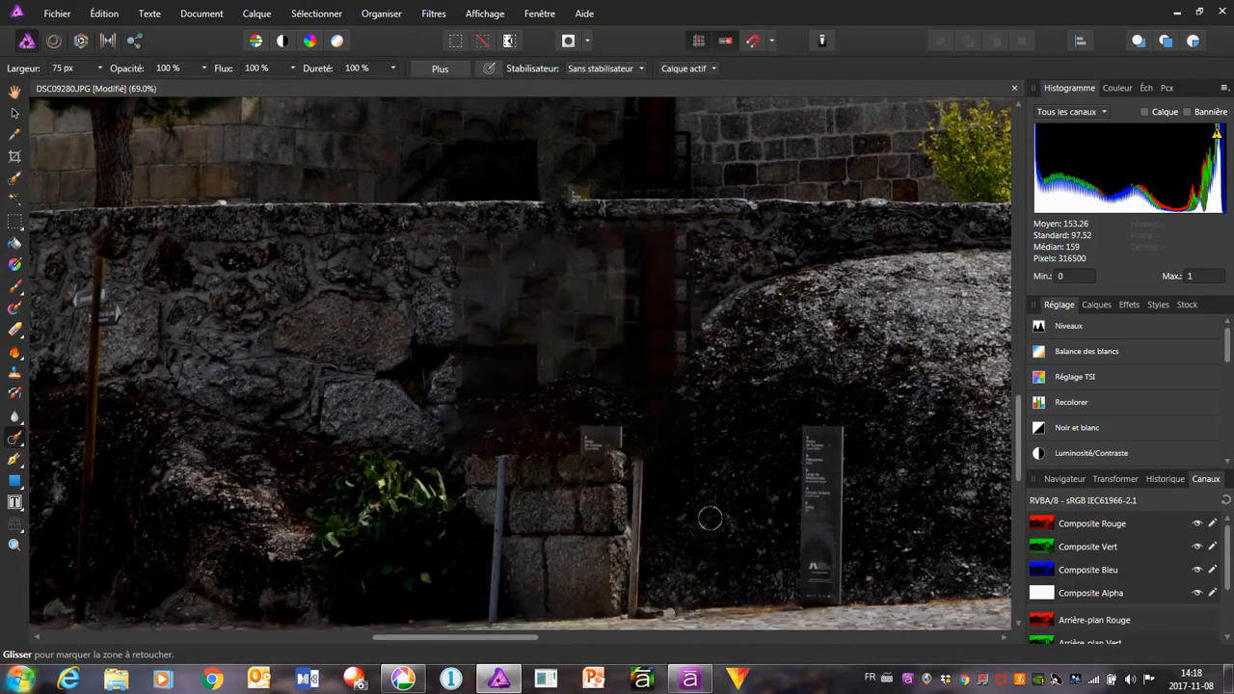
scroll(699, 492, down, 1)
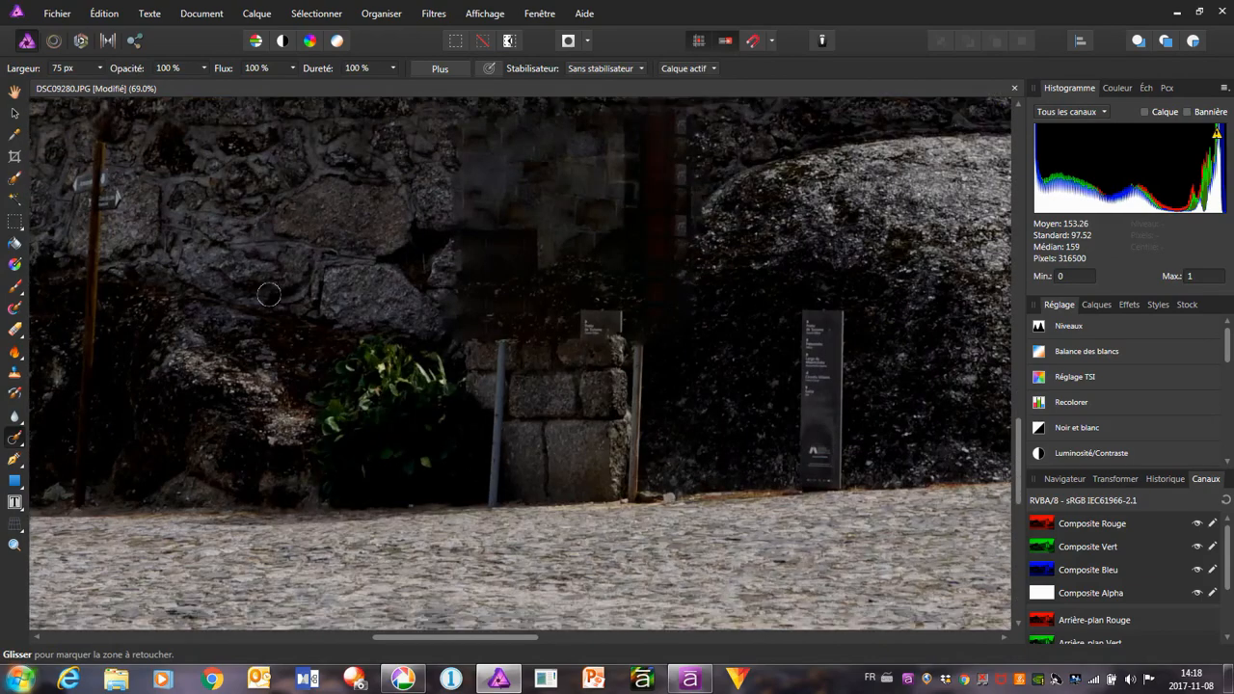
click(100, 68)
click(75, 84)
drag(111, 84, 117, 85)
drag(503, 344, 496, 506)
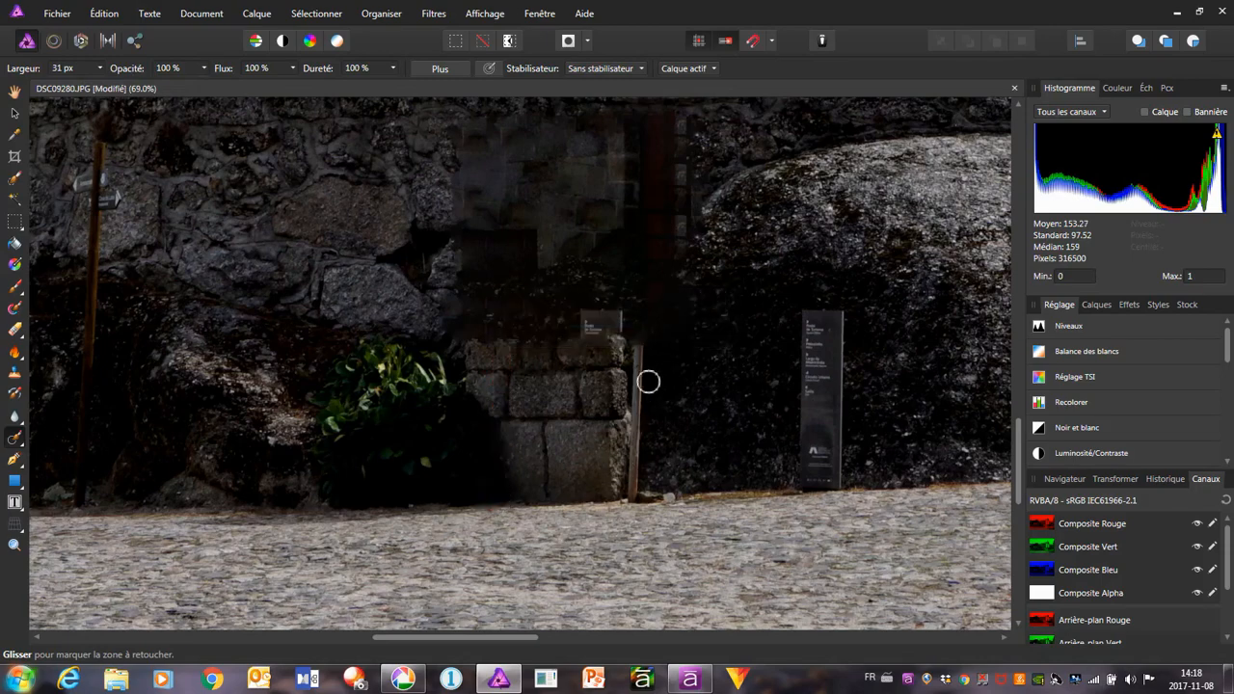
mouse_move(638, 351)
mouse_down()
mouse_move(630, 499)
mouse_move(638, 449)
mouse_move(631, 493)
mouse_up()
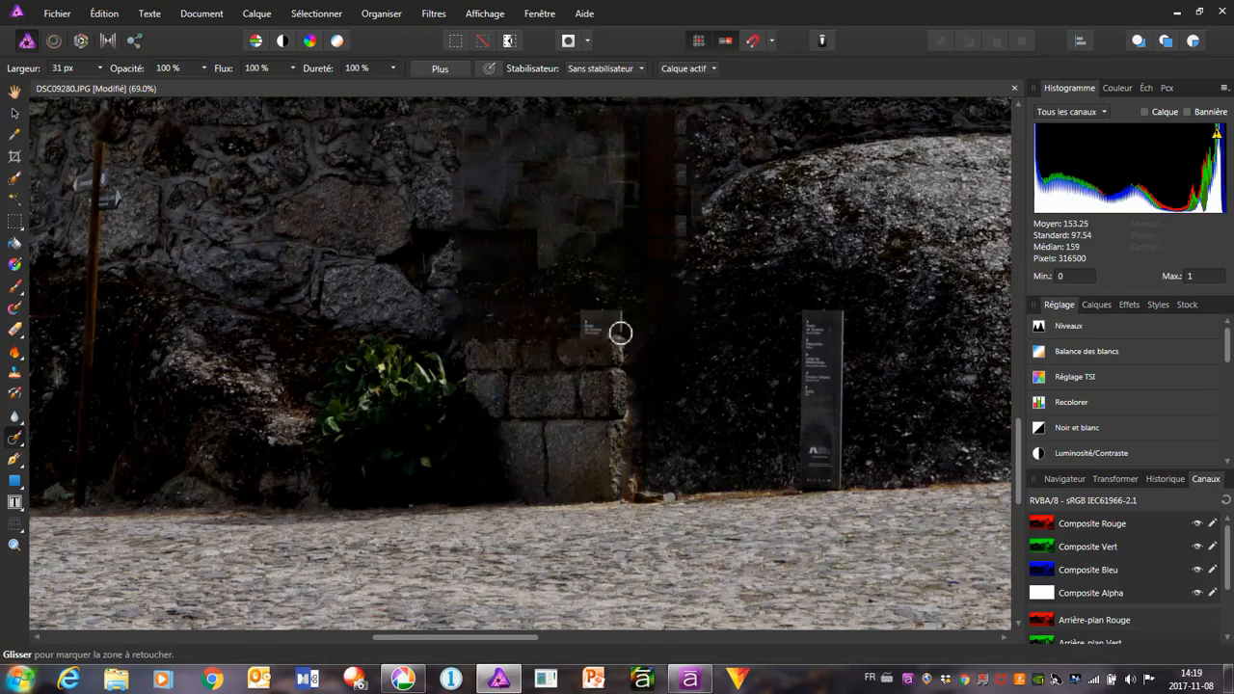
mouse_move(620, 333)
mouse_down()
mouse_move(586, 317)
mouse_move(622, 319)
mouse_move(607, 324)
mouse_up()
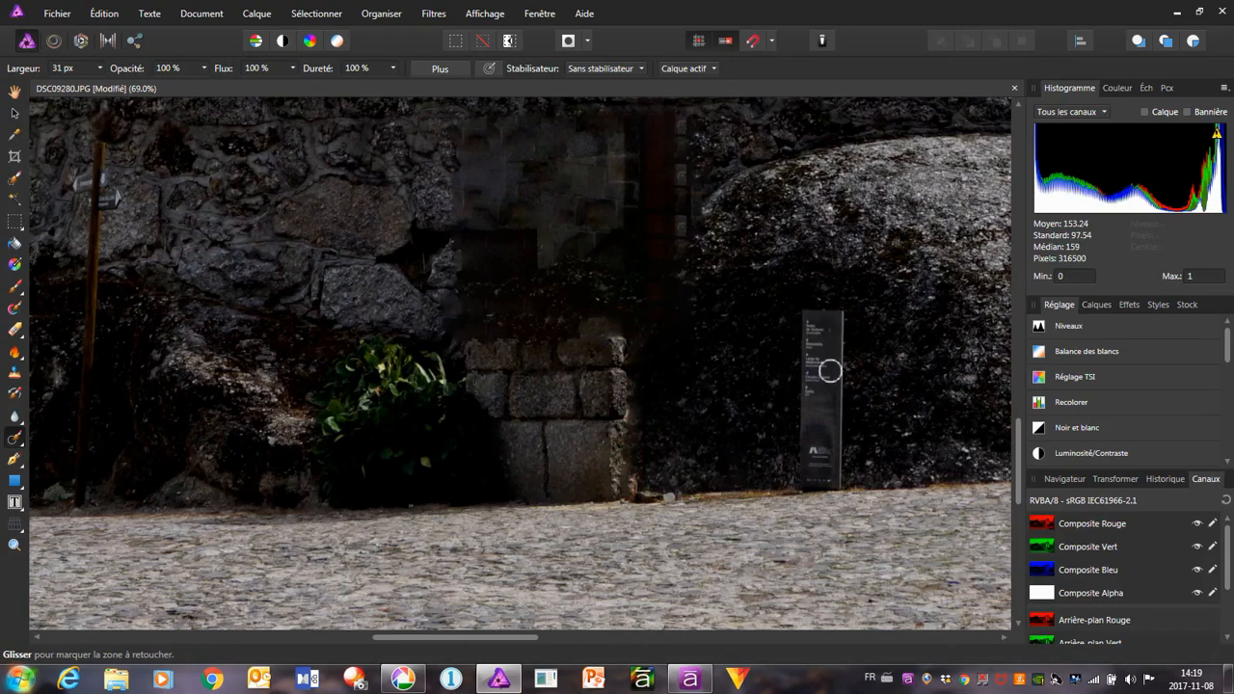
Export the whole retouched church photo as a JPEG, replacing the existing DSC09280 file in the Édition folder
scroll(638, 424, down, 6)
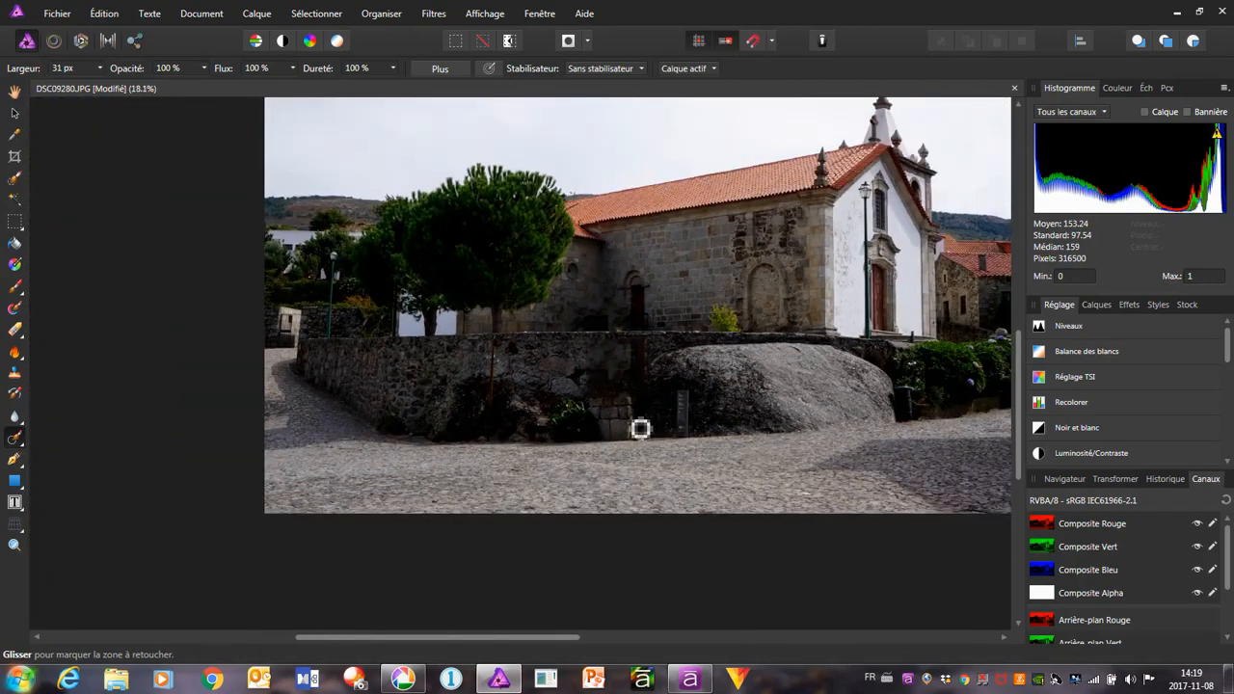
drag(509, 639, 587, 642)
scroll(595, 527, up, 3)
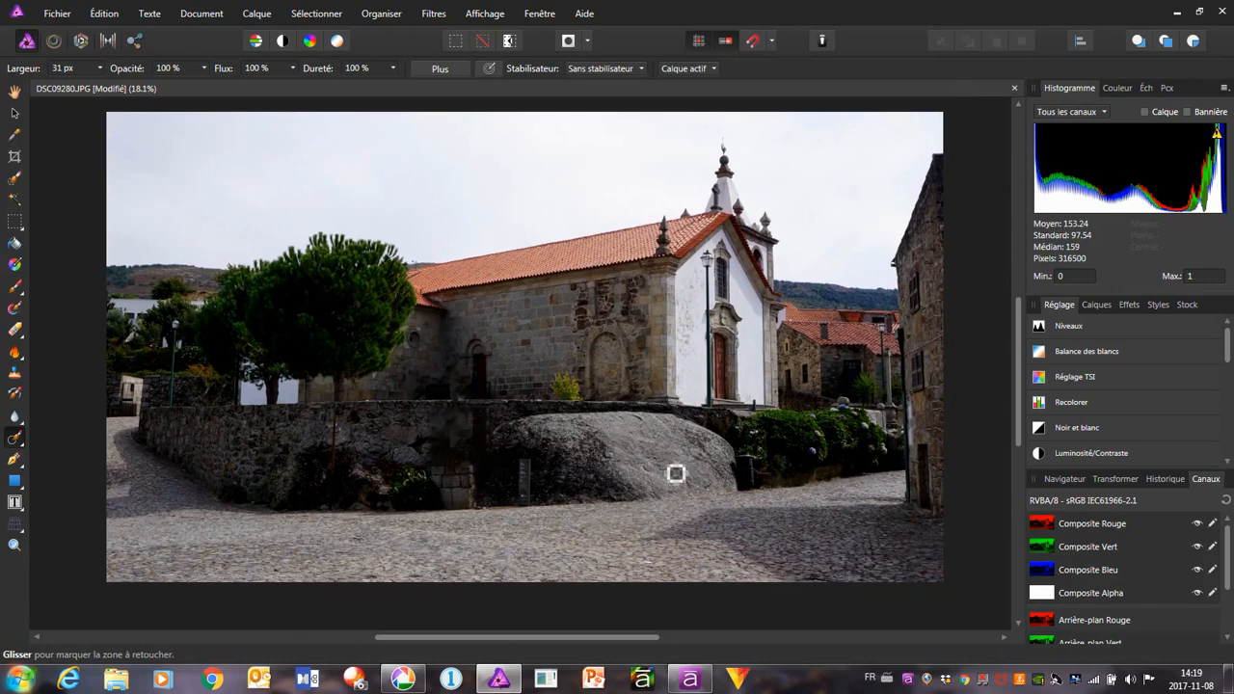
click(57, 13)
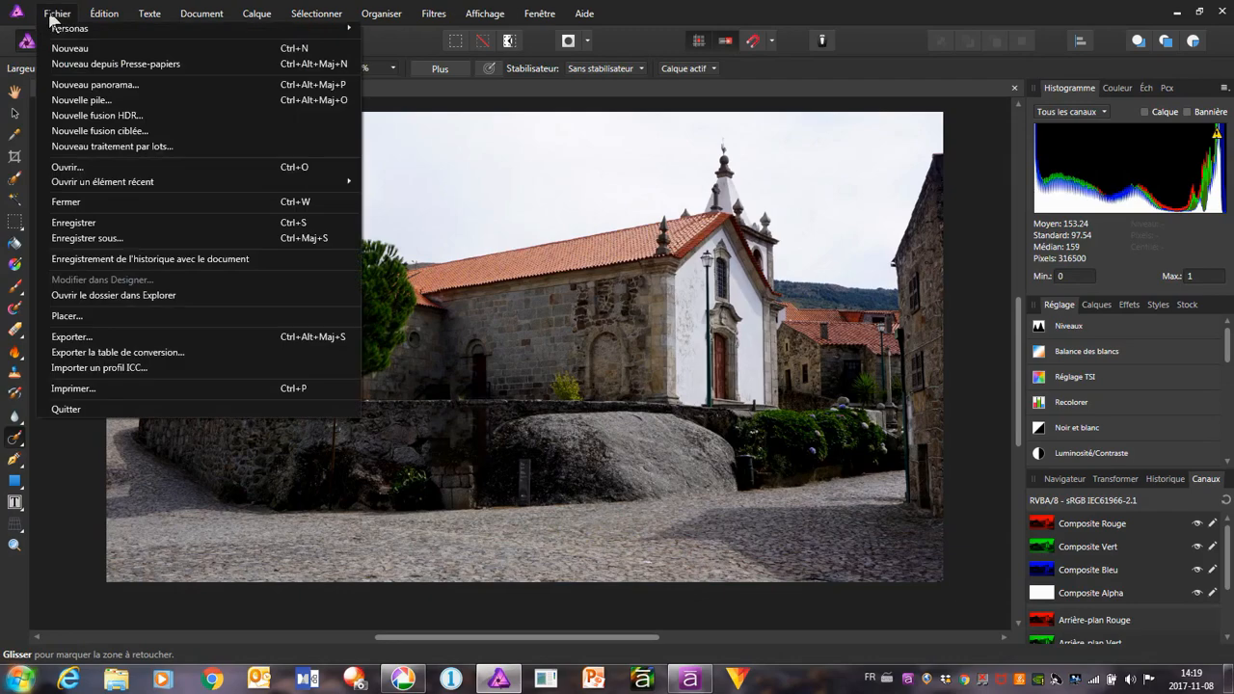
click(107, 336)
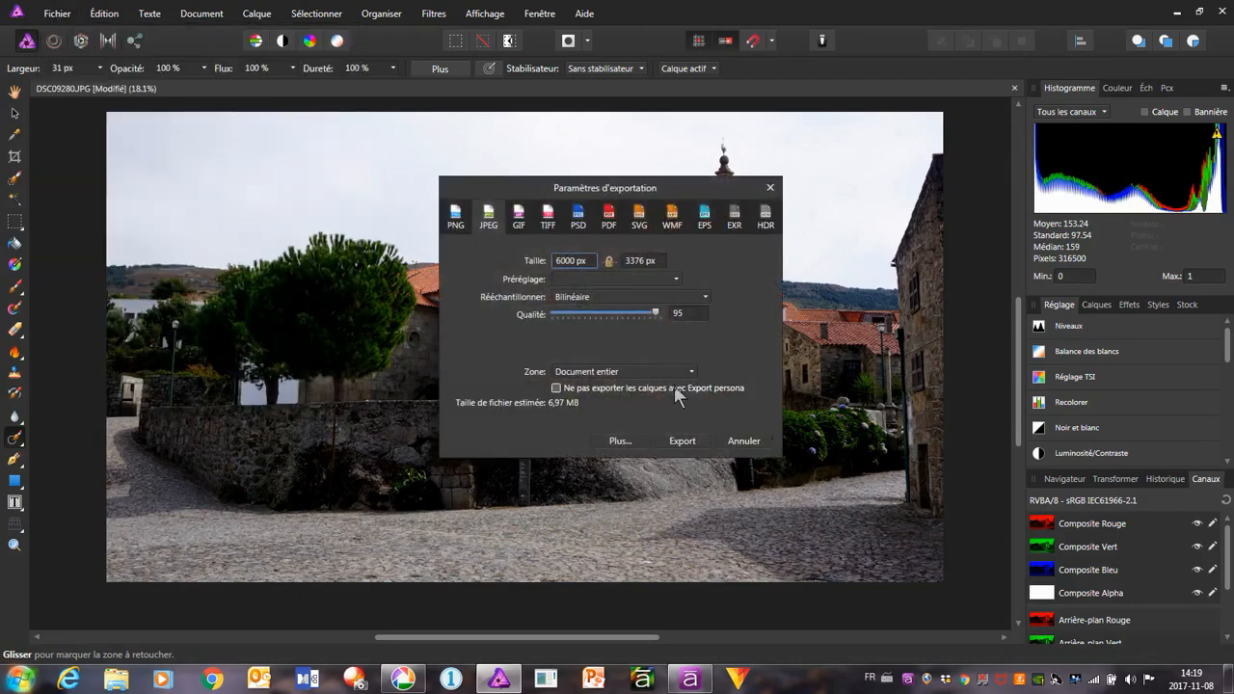
click(687, 440)
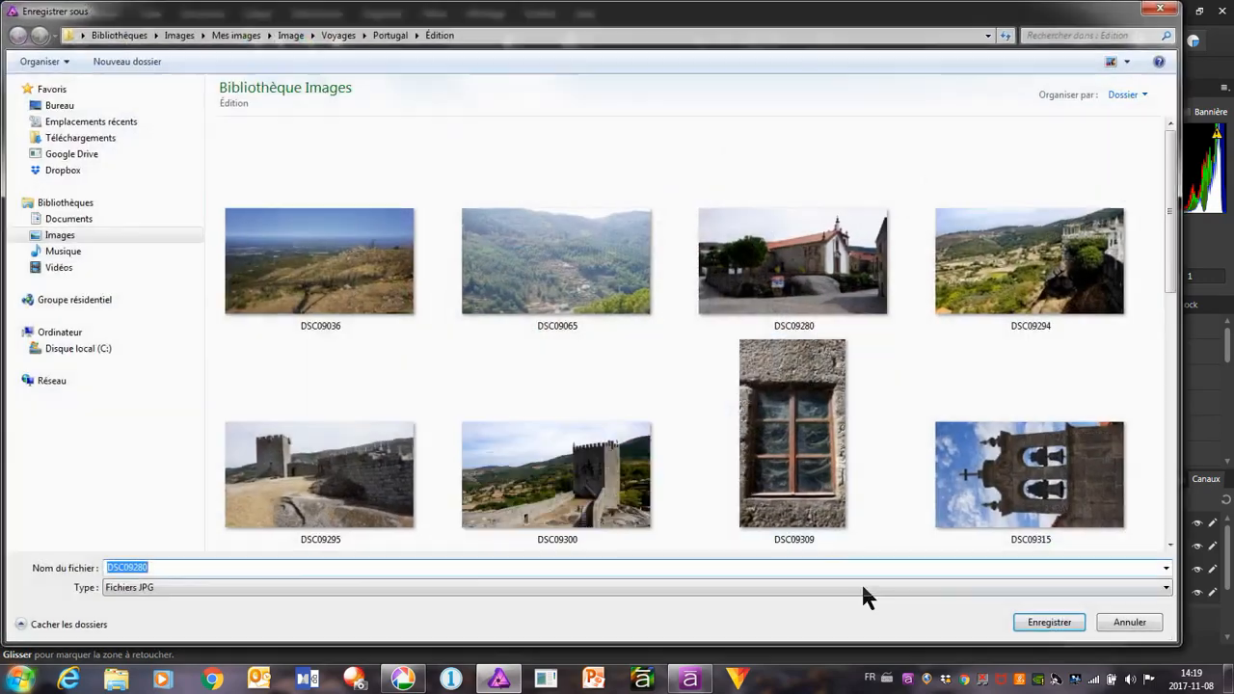
click(1022, 623)
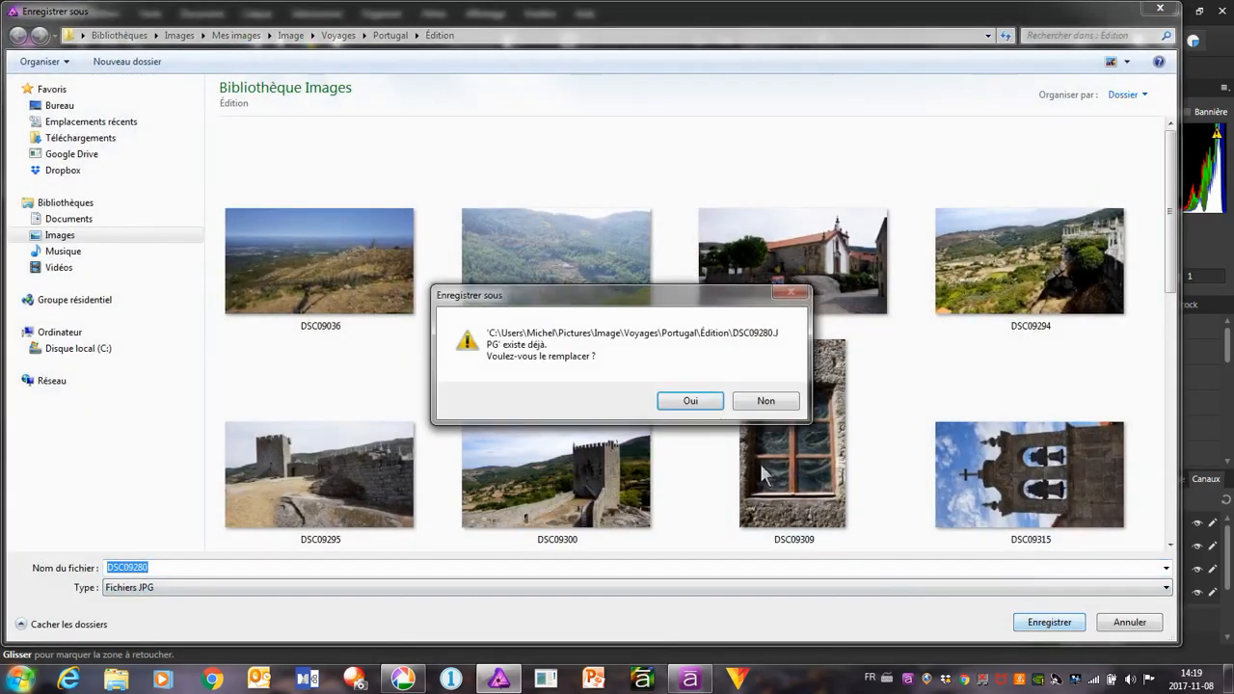
click(688, 408)
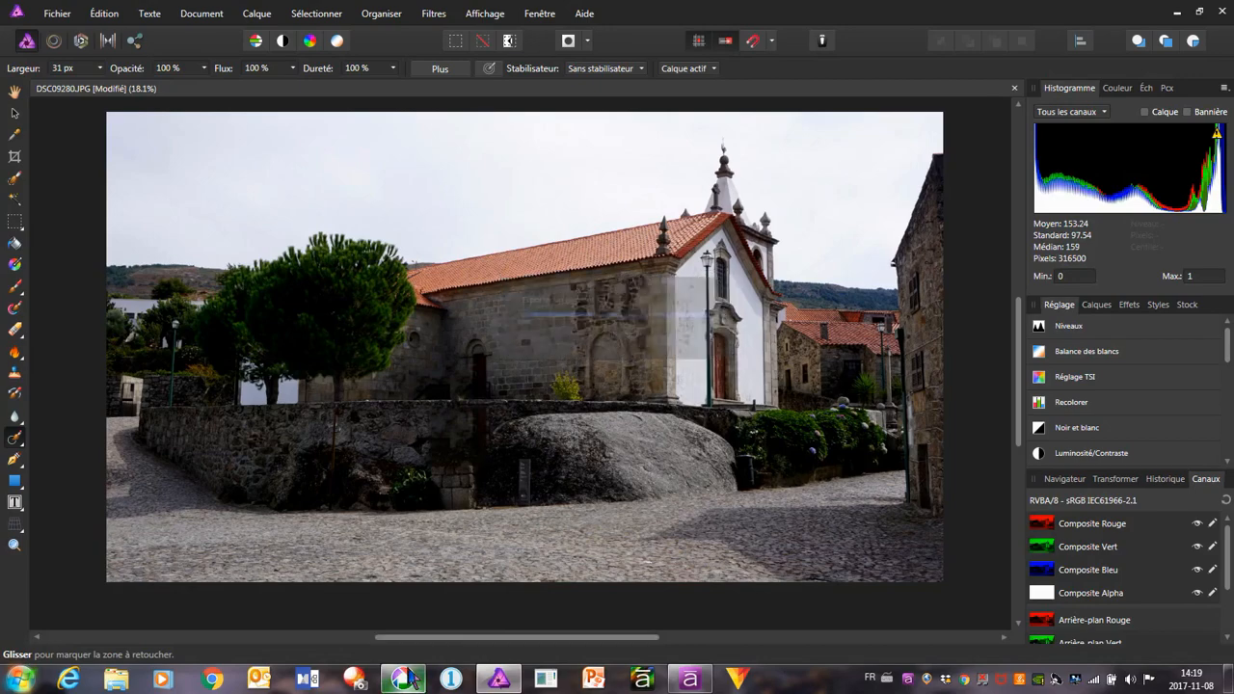
Switch back to Picasa, examine the retouched church photo in a full-screen slideshow and return to the editing view
click(410, 677)
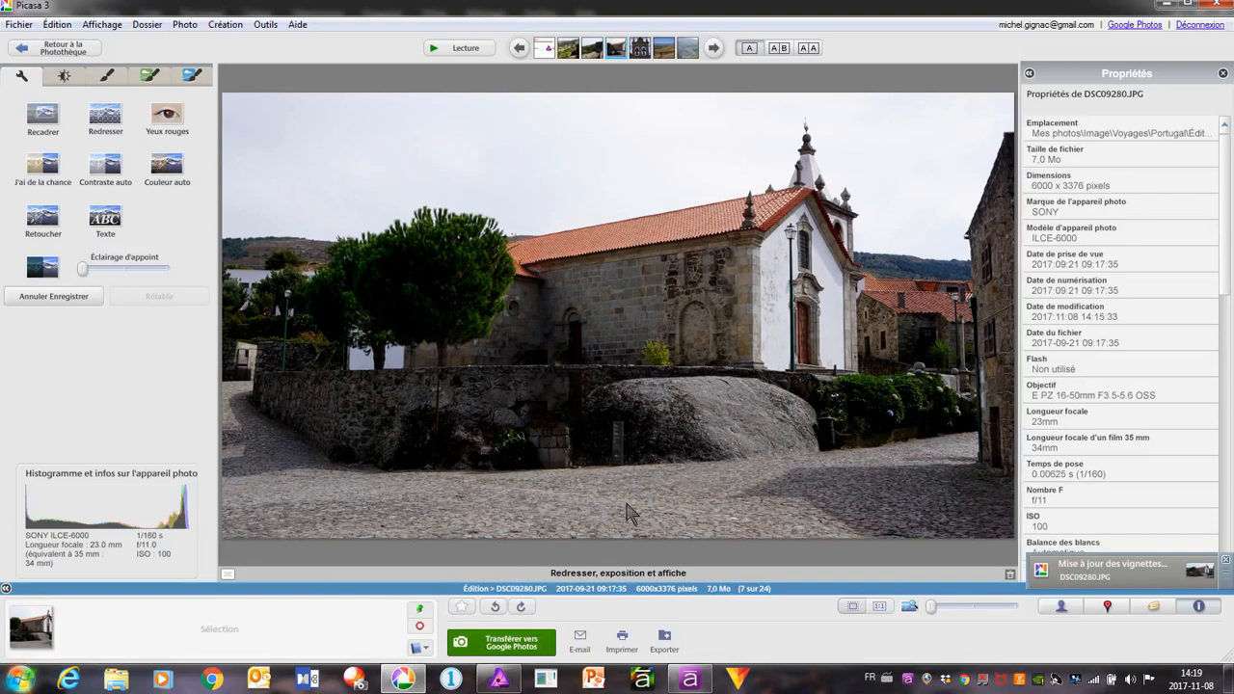
click(467, 49)
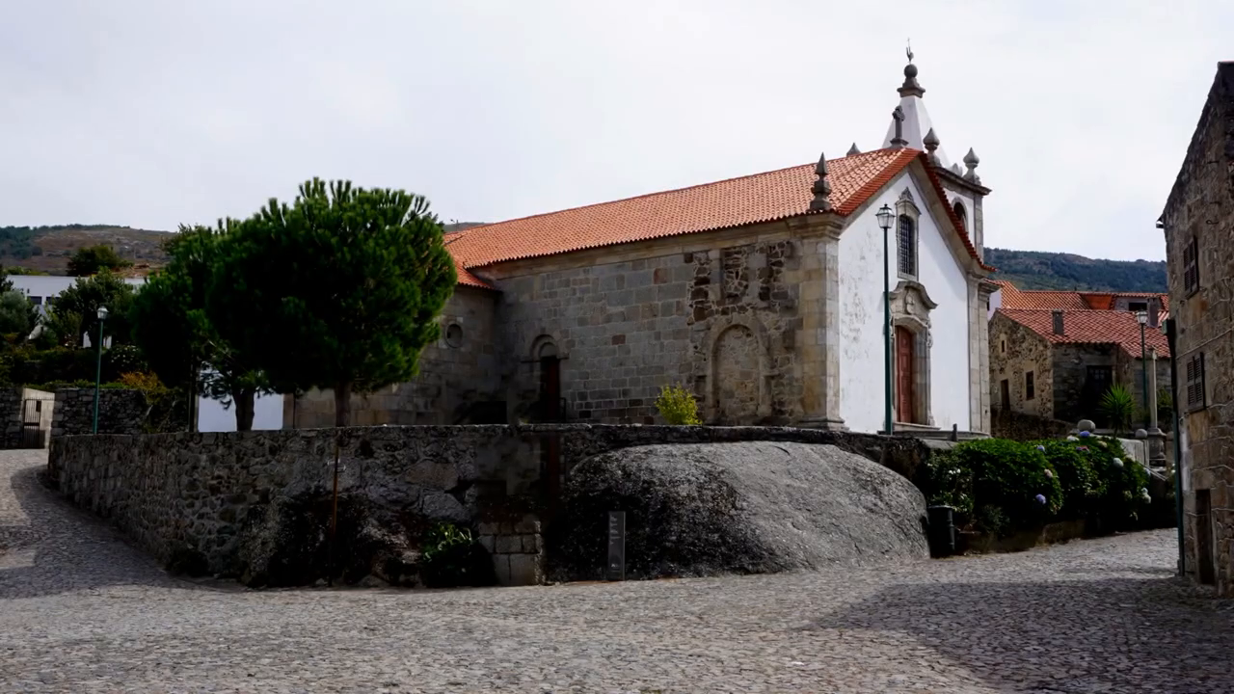
mouse_move(485, 177)
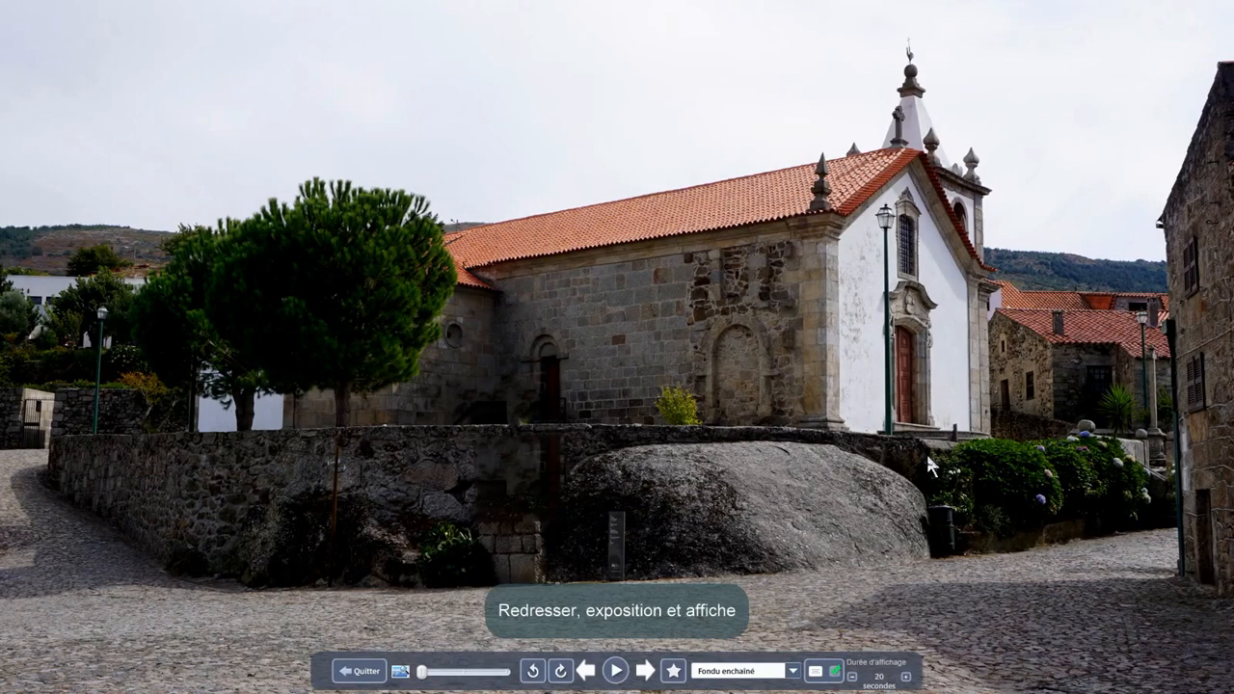
click(360, 674)
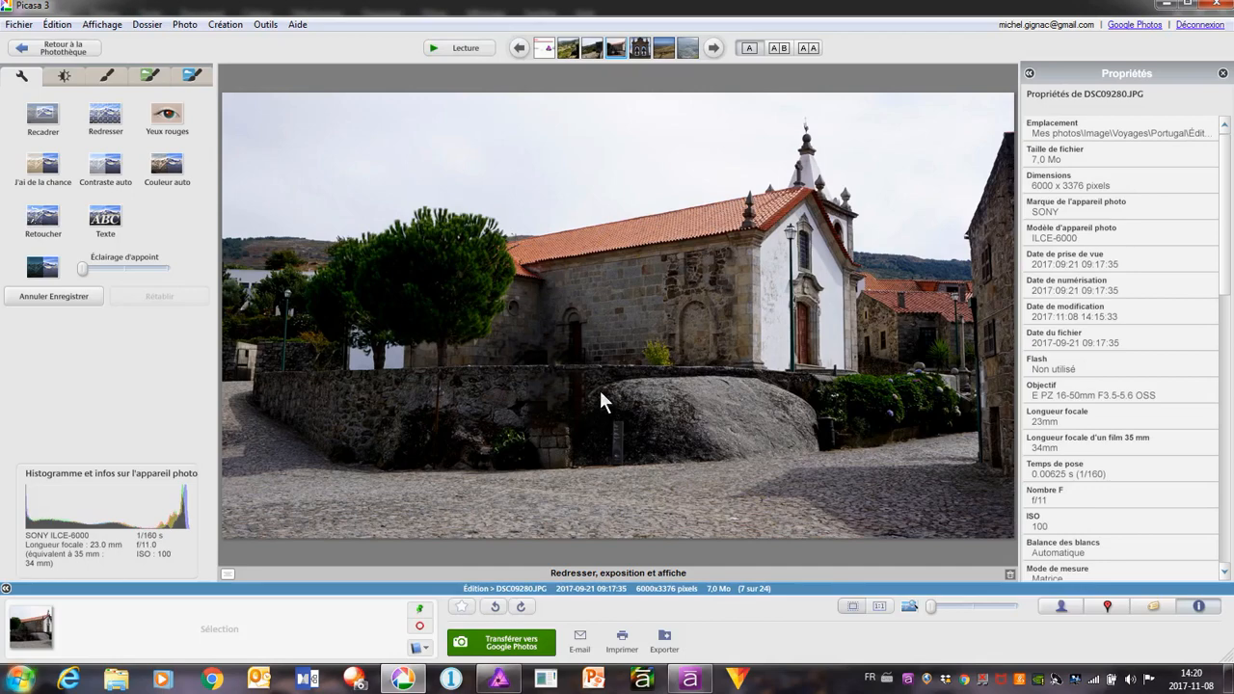
Go to the bell tower photo DSC09315.JPG and apply the quick lighting fix (Retouche rapide de l'éclairage)
click(714, 48)
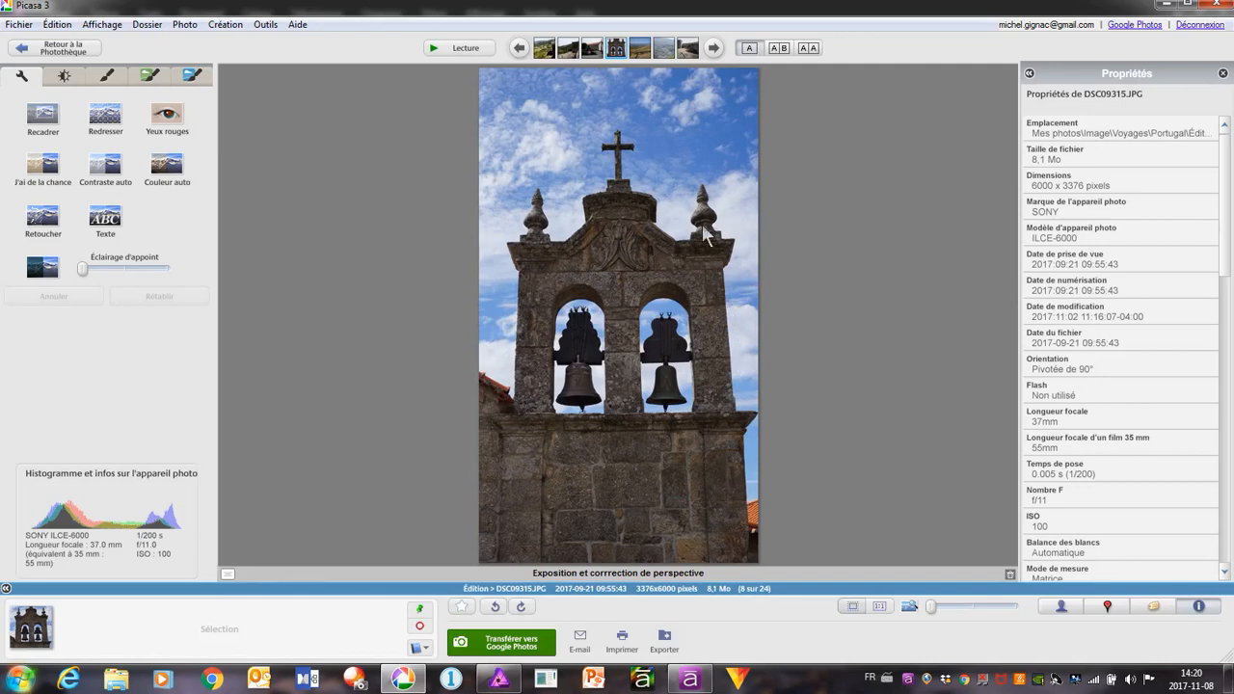
click(65, 77)
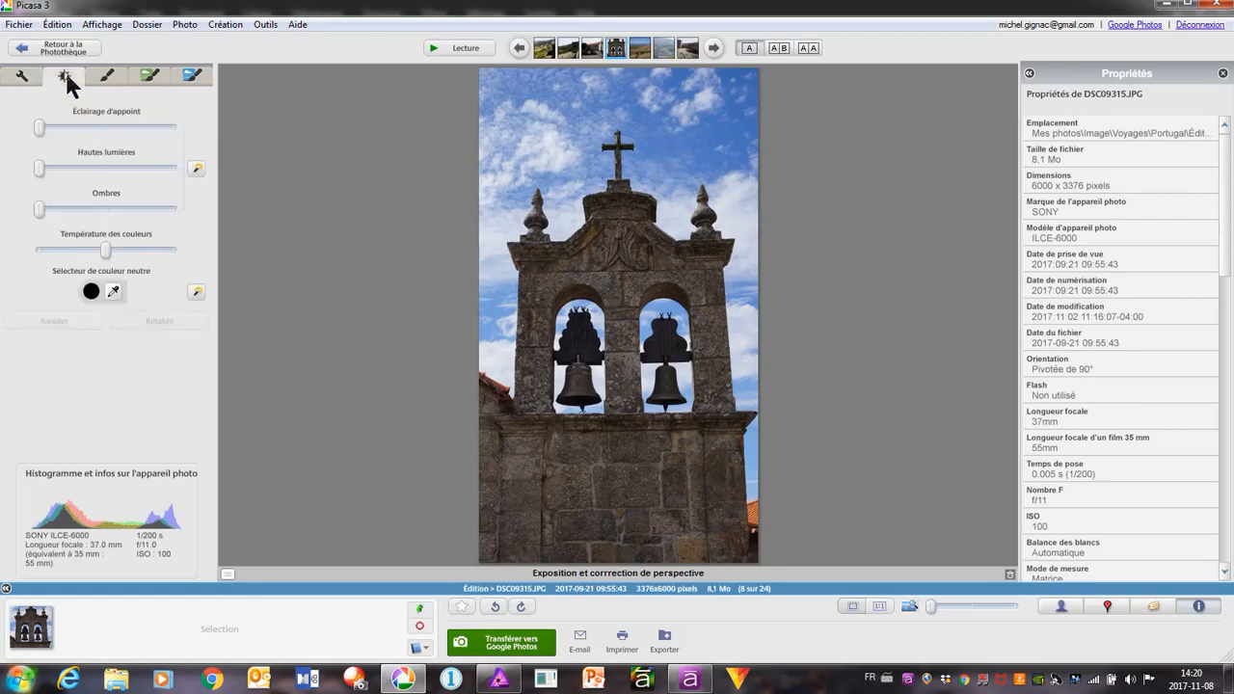
click(198, 171)
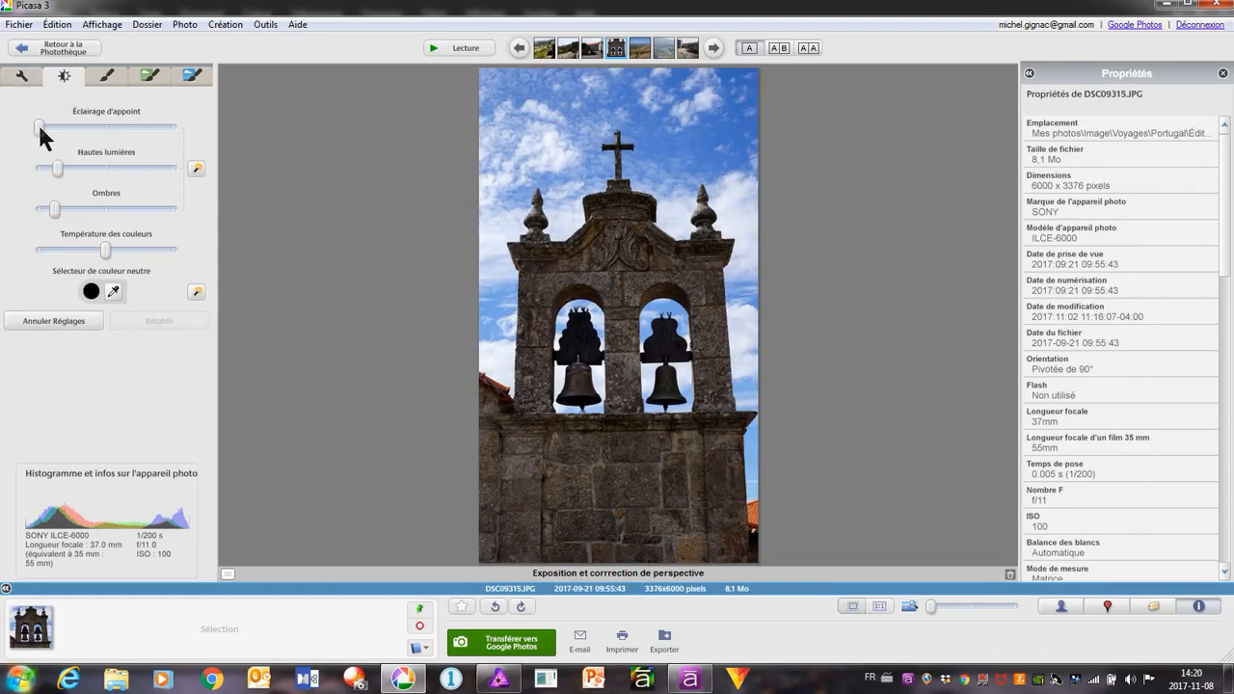
Brighten the bell tower photo with Éclairage d'appoint at nearly a third of its range and raise Ombres to about a quarter
drag(39, 127, 81, 128)
drag(54, 208, 75, 206)
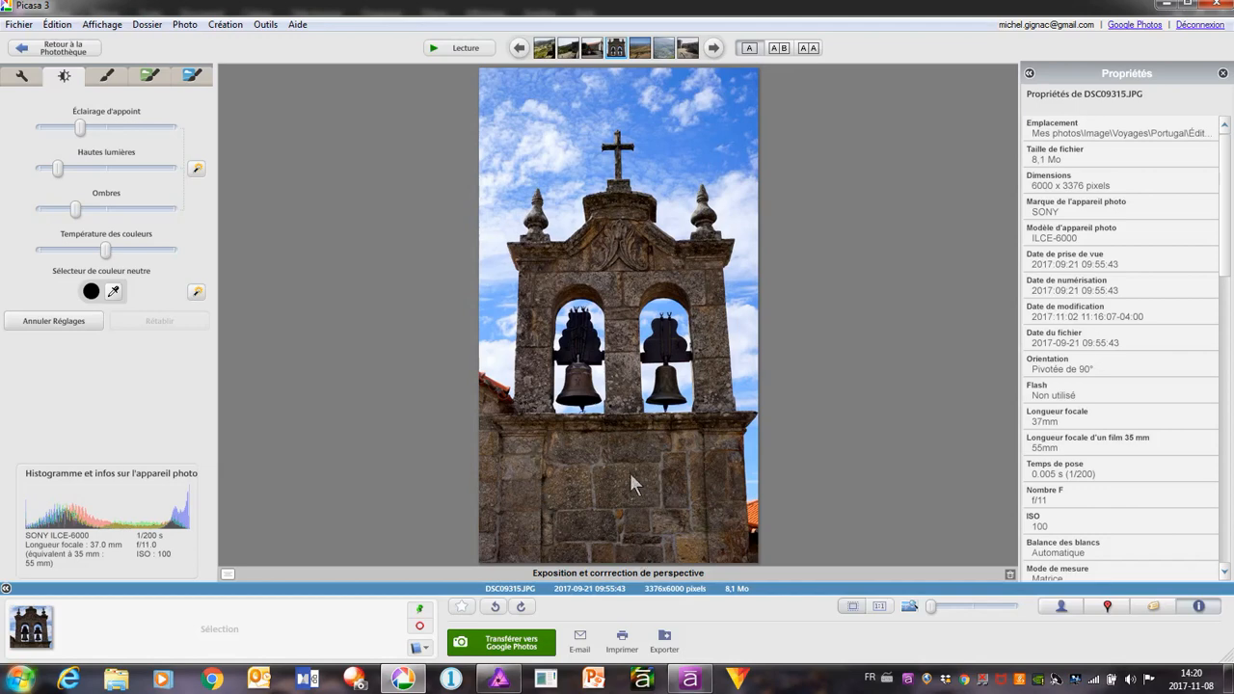
click(29, 77)
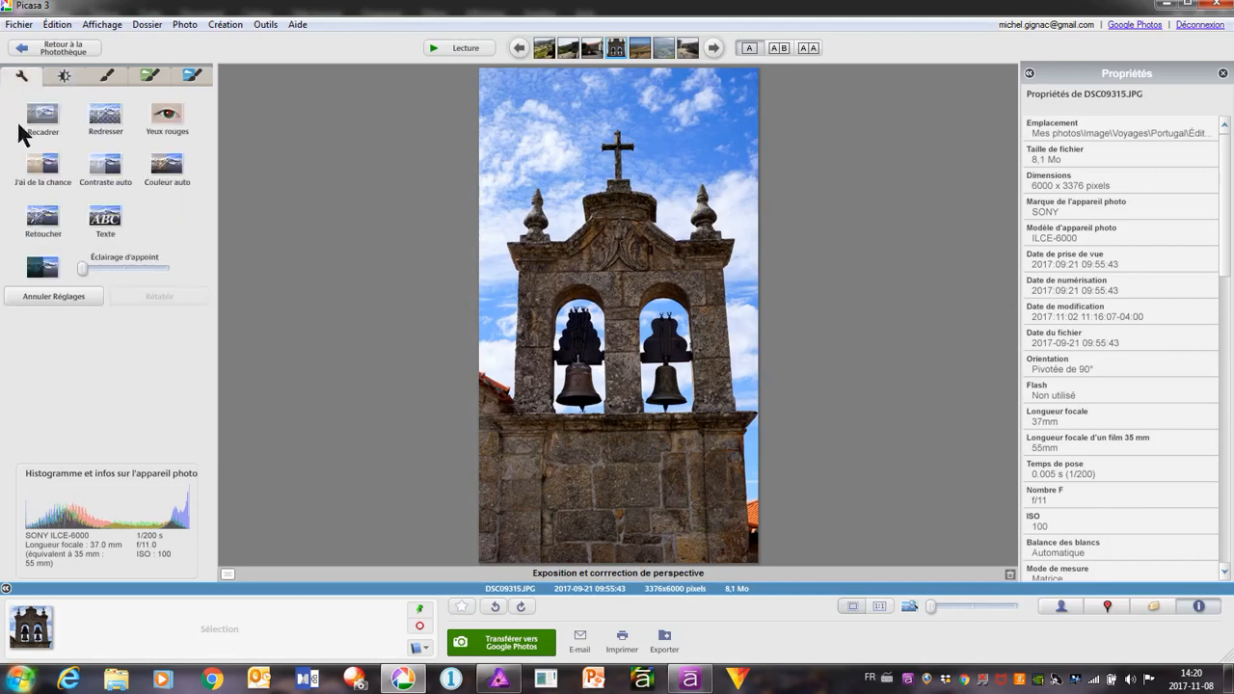
click(106, 117)
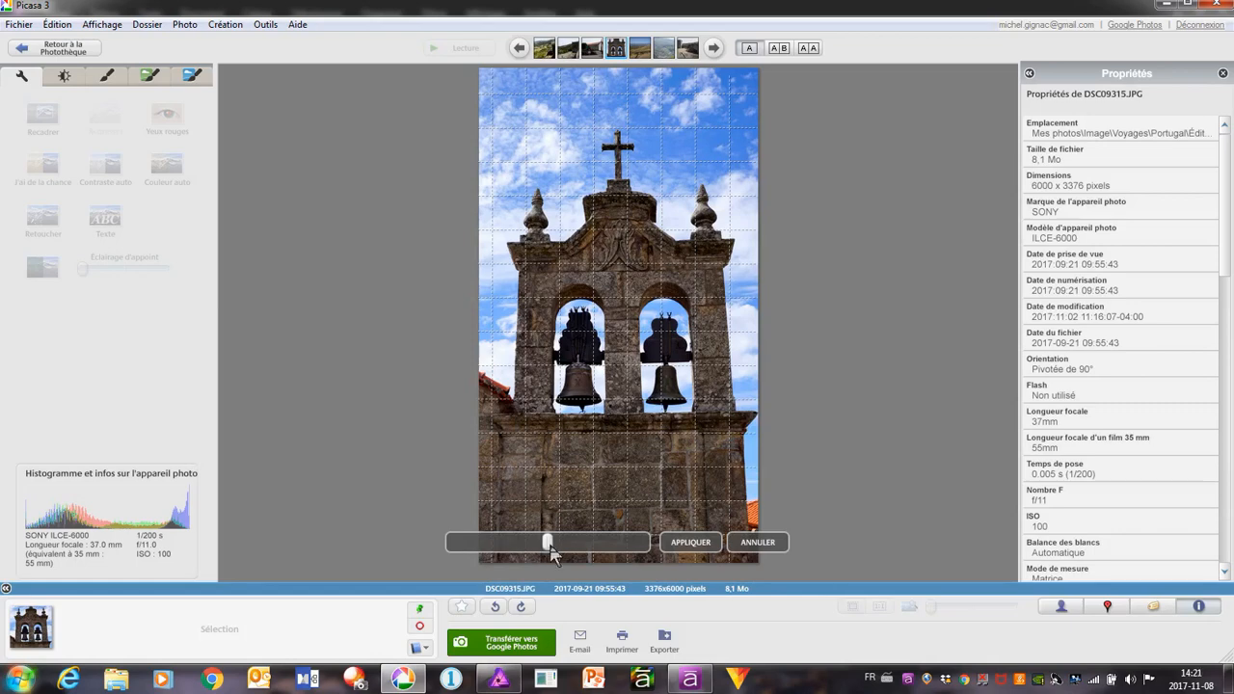
drag(551, 544, 546, 547)
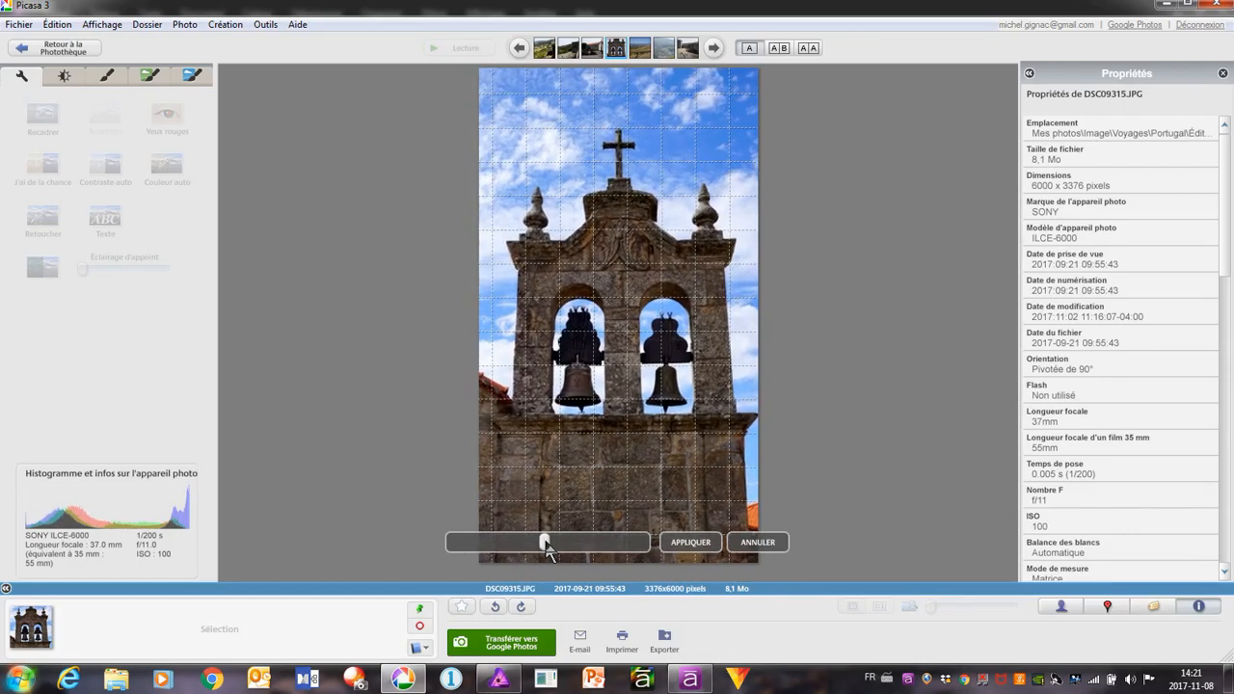
click(758, 542)
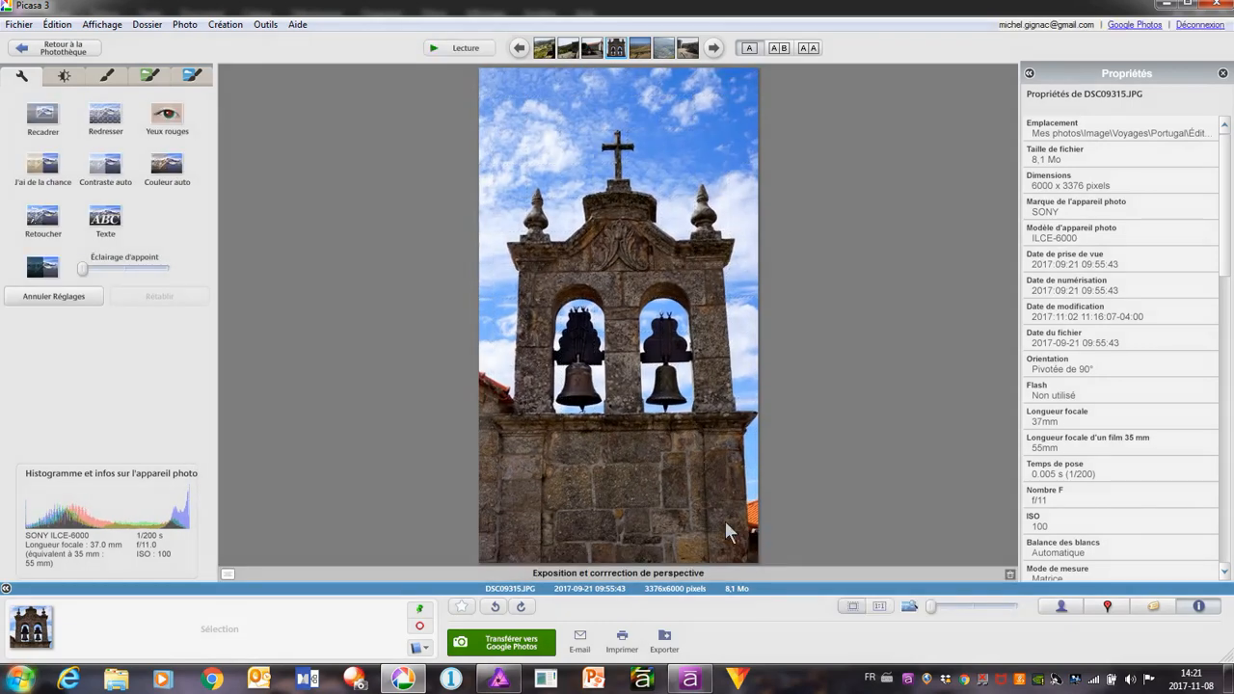
Save the edited bell tower photo DSC09315.JPG and open the file in the external editor
right_click(570, 169)
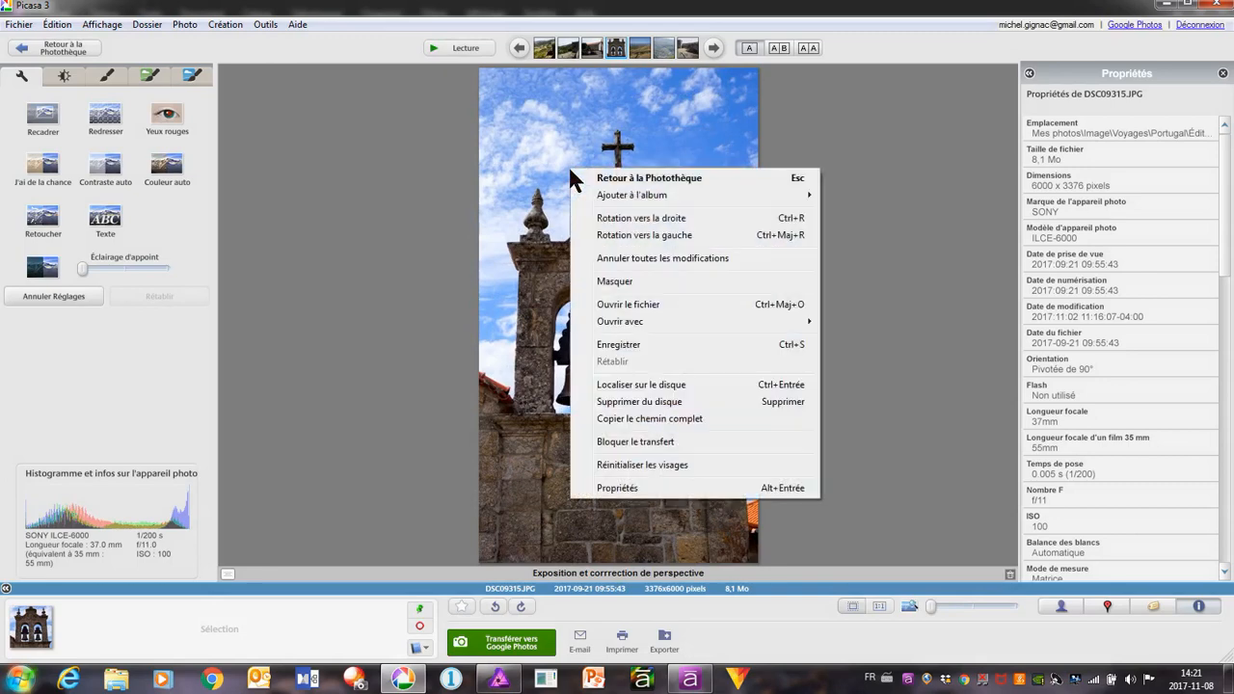
click(621, 345)
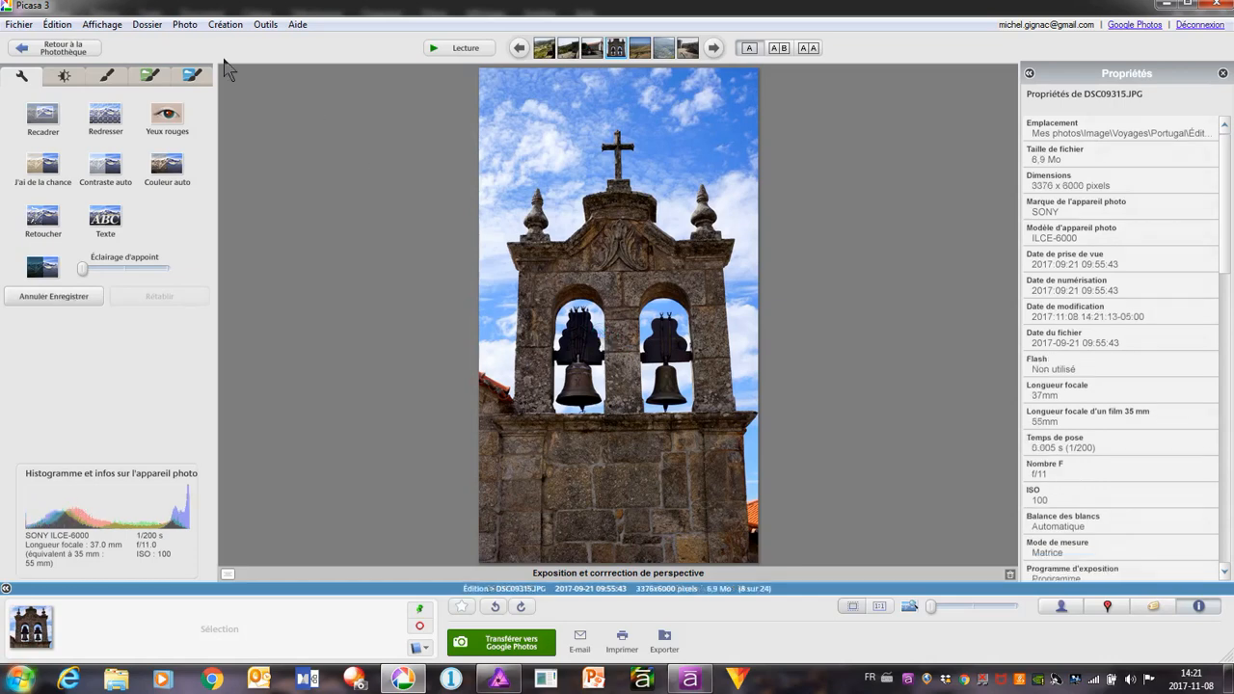
click(16, 25)
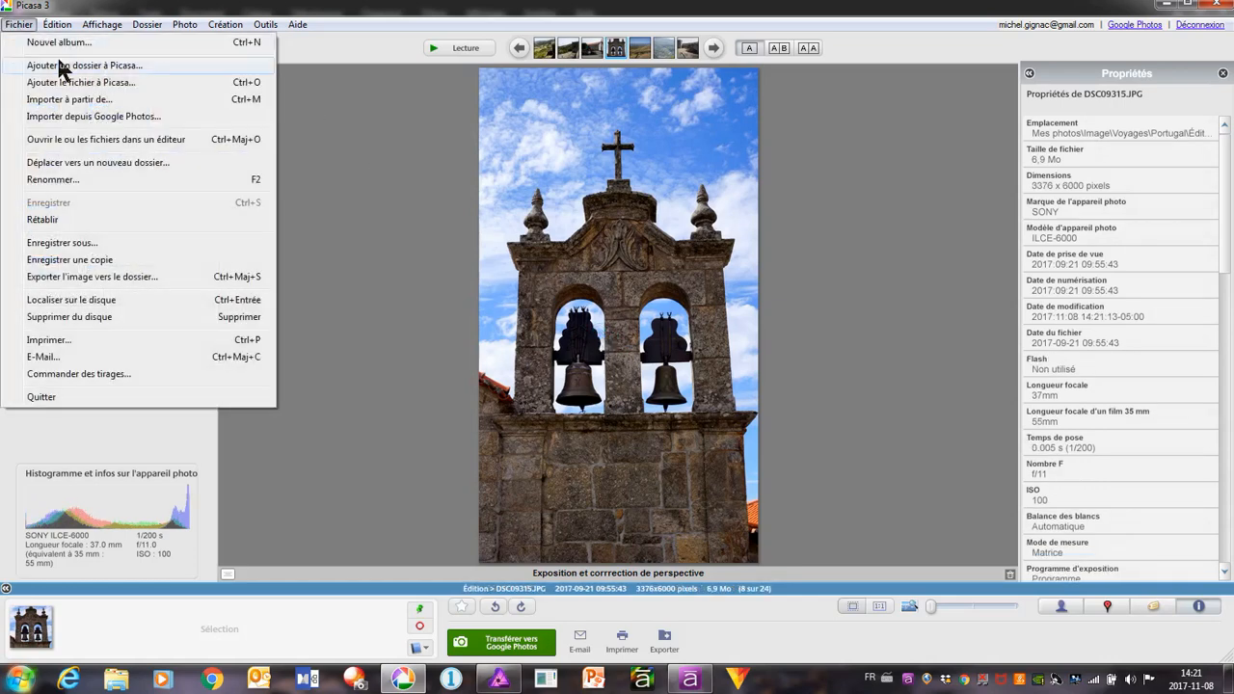
click(98, 143)
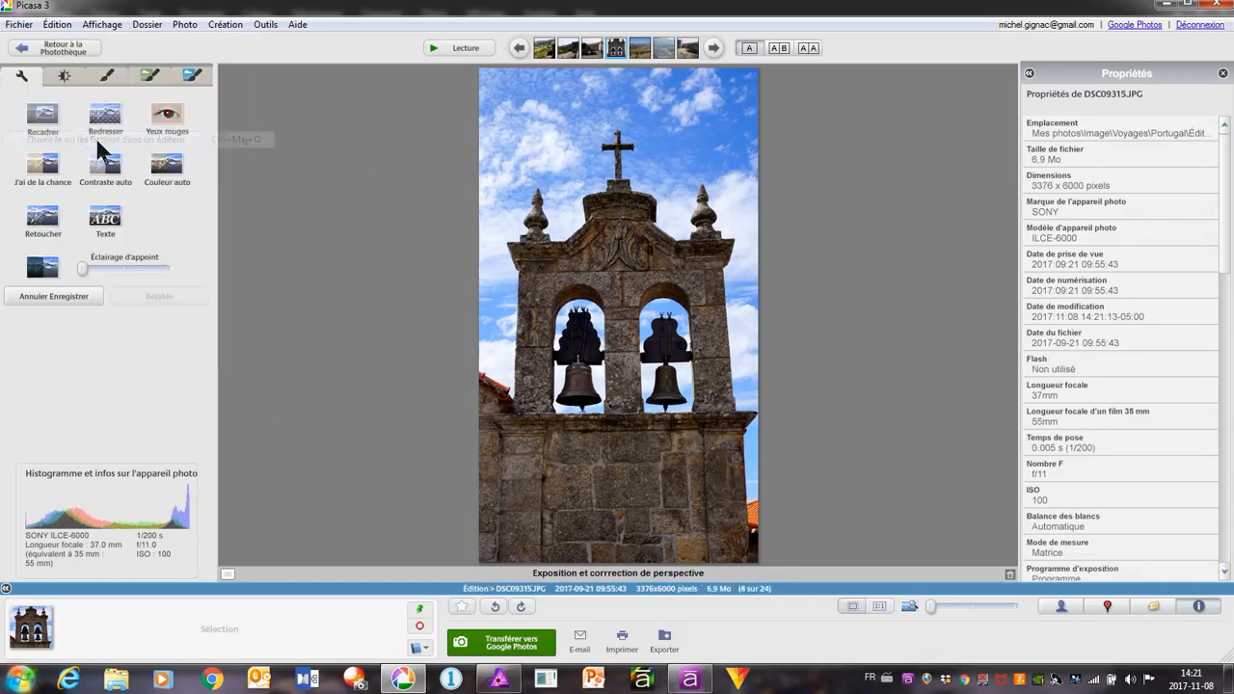
Switch to Affinity Photo and close the DSC09280.JPG document without saving its changes
click(502, 679)
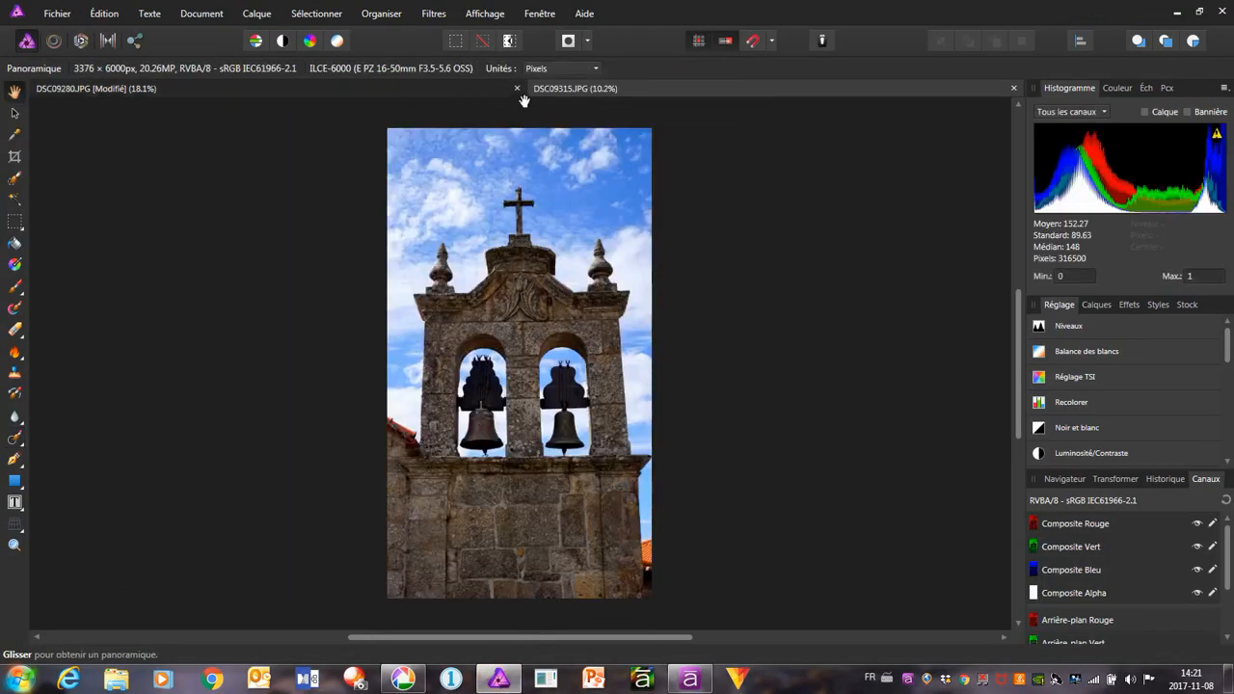
click(516, 88)
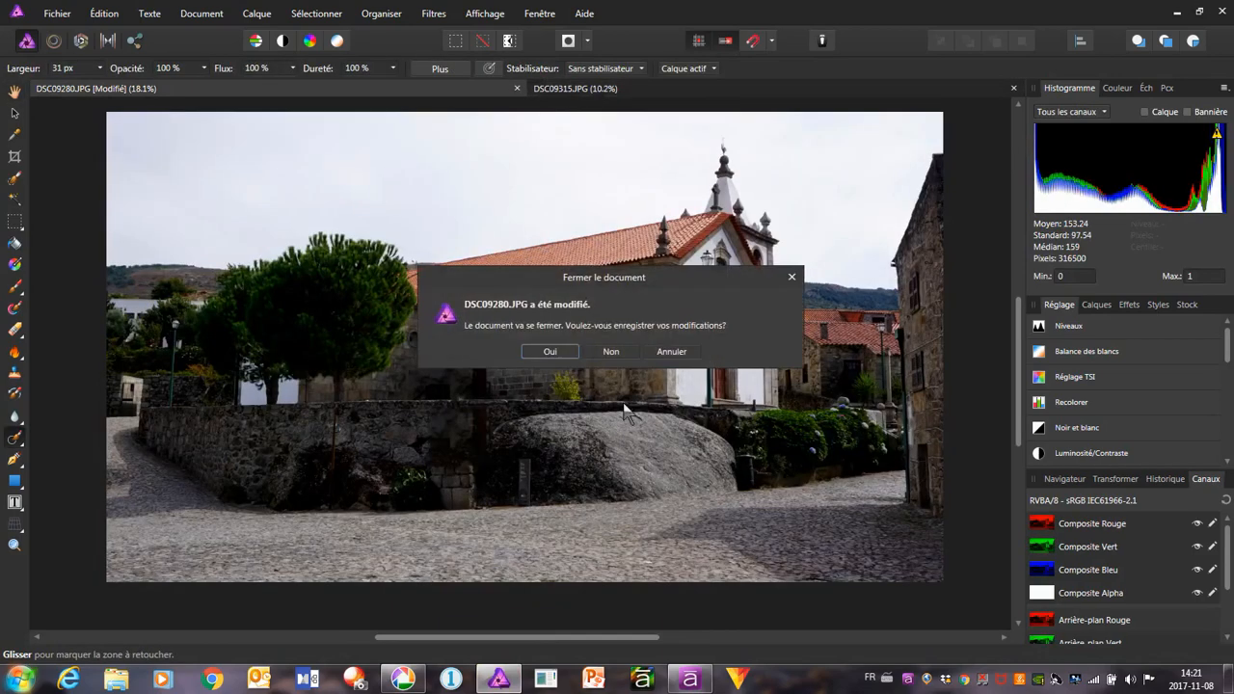
click(614, 351)
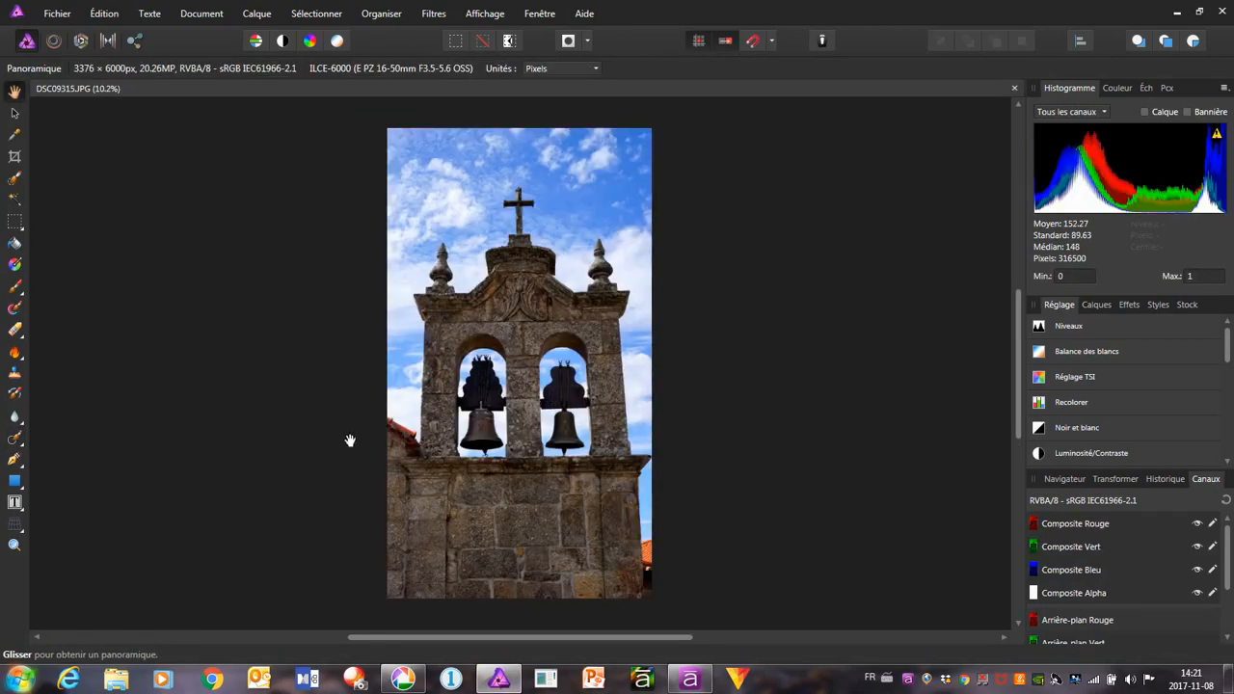
Correct the bell tower's converging verticals with the single-plane Perspective tool, pulling both upper corners outward and upward, and apply it
scroll(611, 488, down, 1)
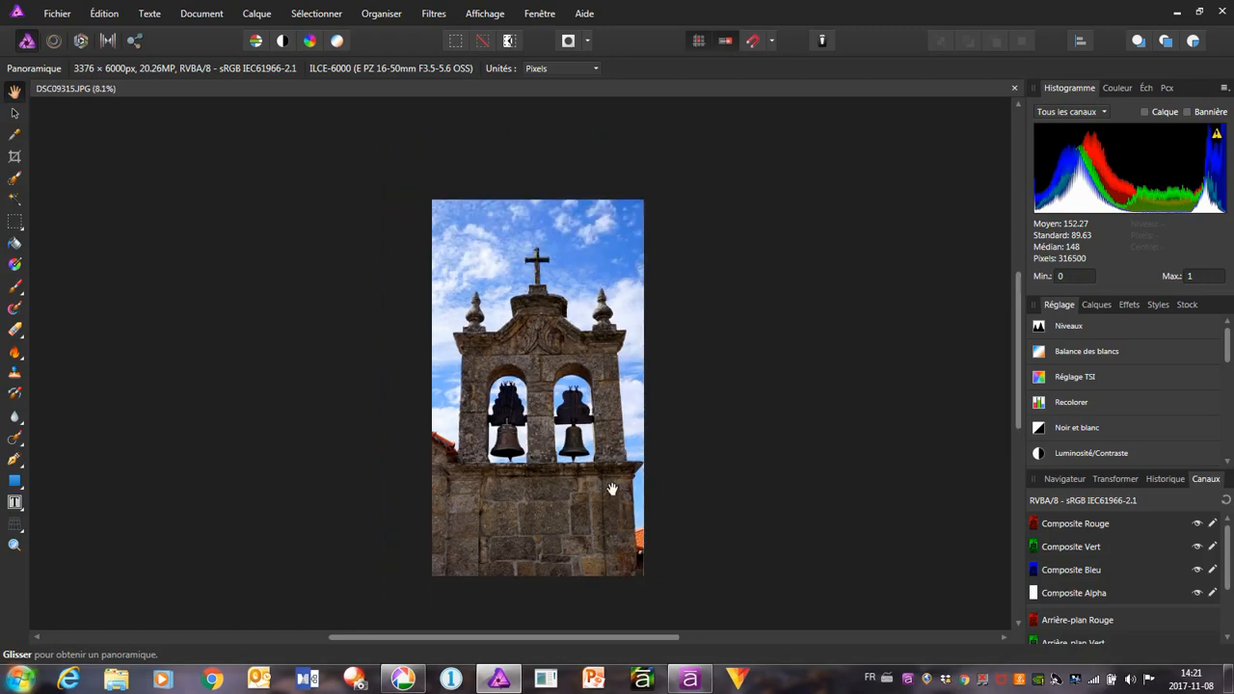
click(16, 533)
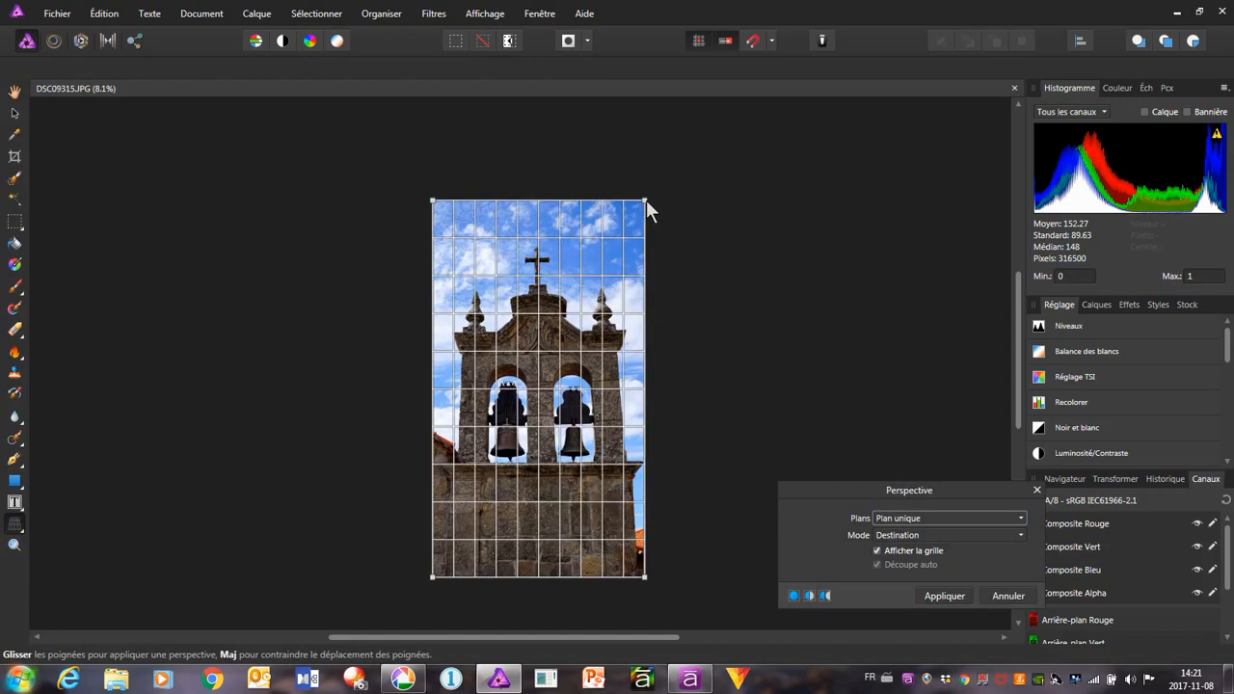
mouse_move(646, 200)
mouse_down()
mouse_move(669, 200)
mouse_move(654, 195)
mouse_move(666, 189)
mouse_move(668, 202)
mouse_up()
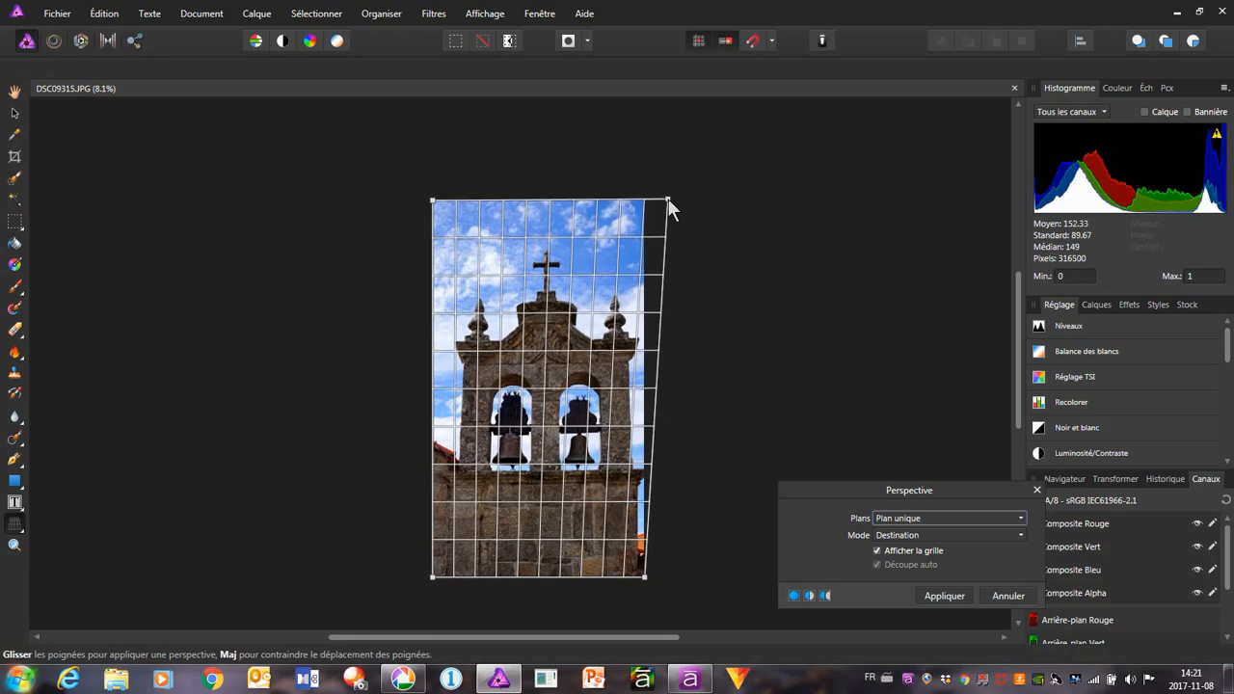
drag(668, 200, 674, 176)
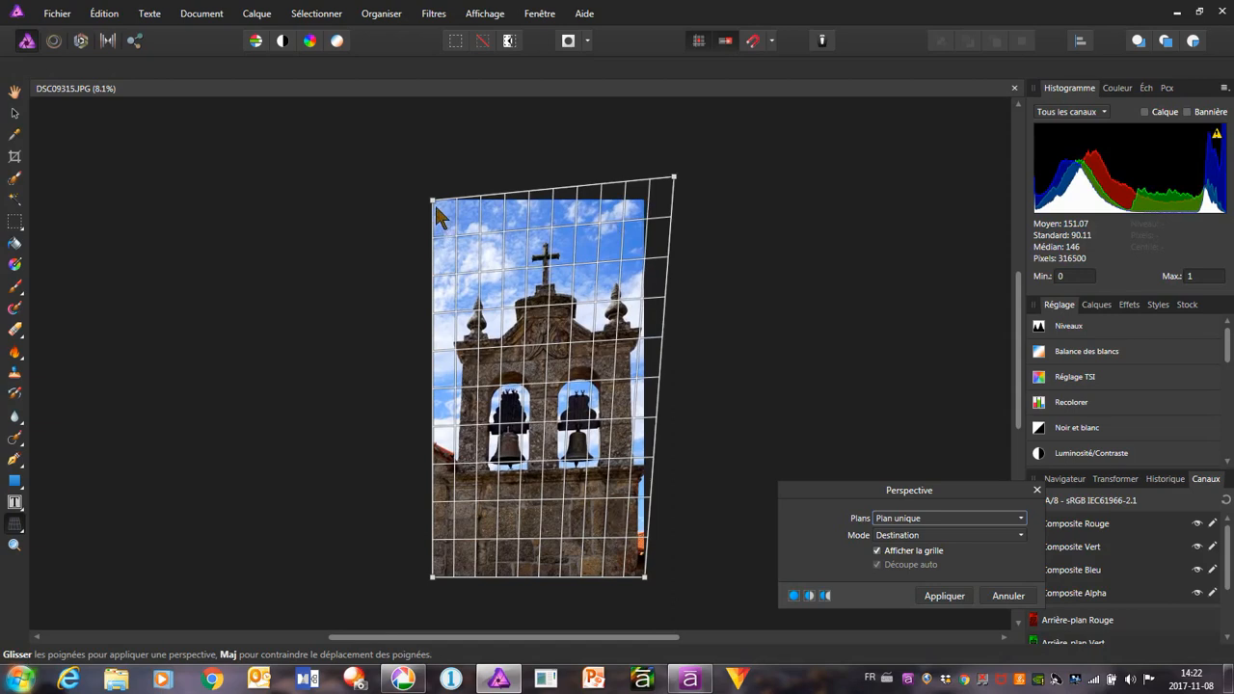
drag(432, 201, 421, 179)
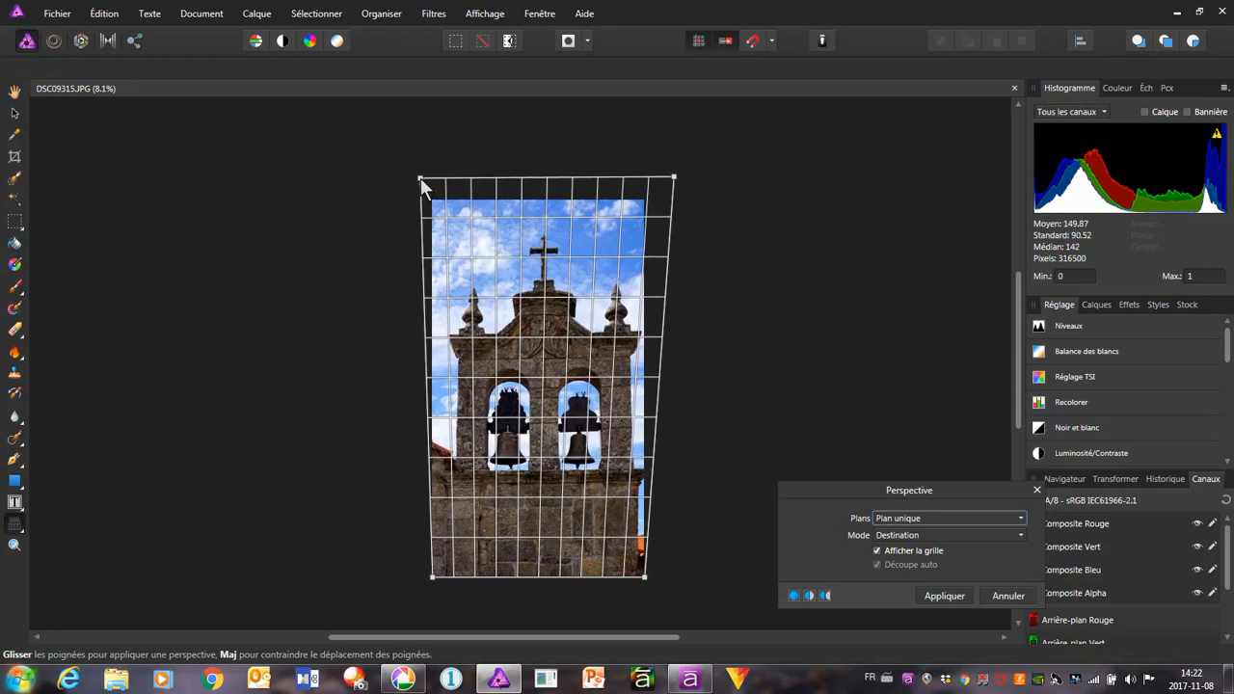
drag(420, 180, 417, 173)
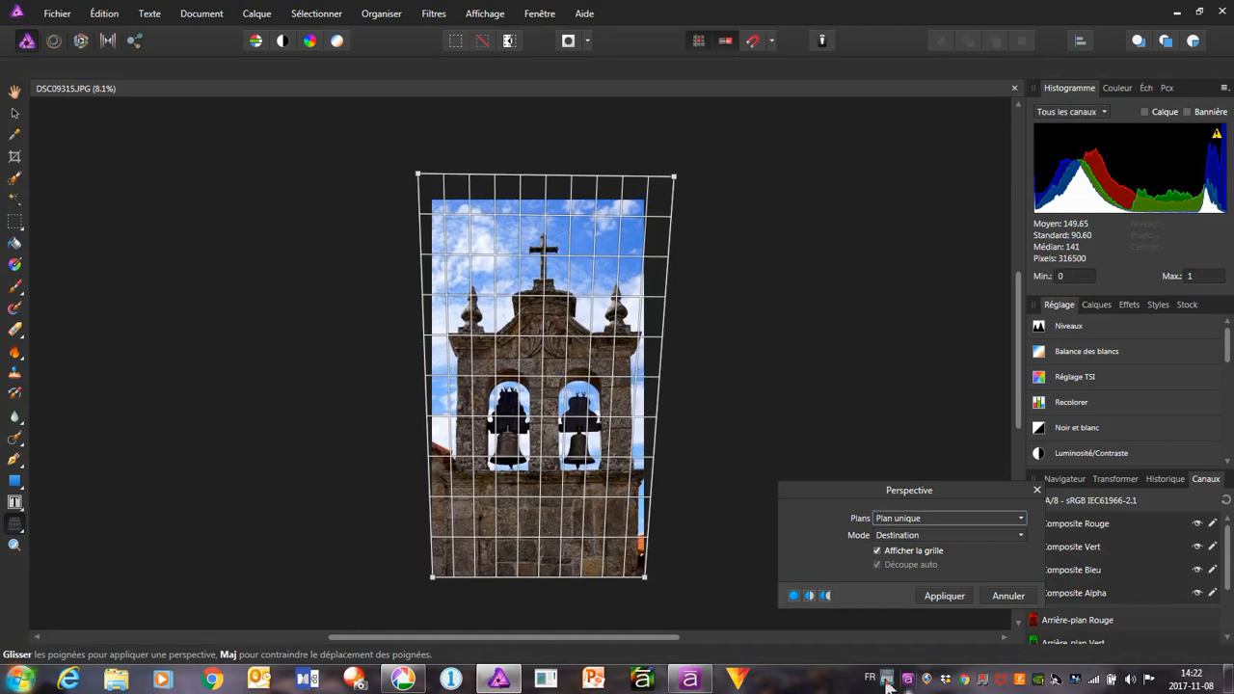
click(944, 596)
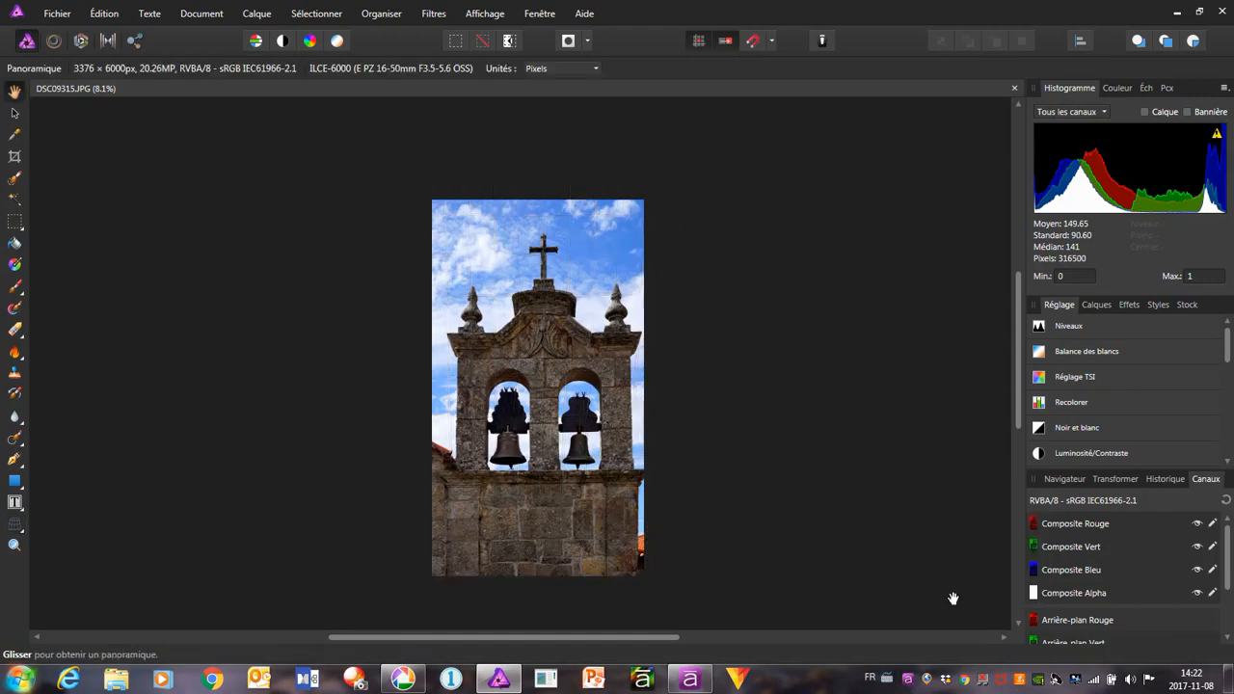
Export the whole corrected bell tower photo as a JPEG at quality 95, replacing the existing DSC09315 file in the Édition folder
click(58, 16)
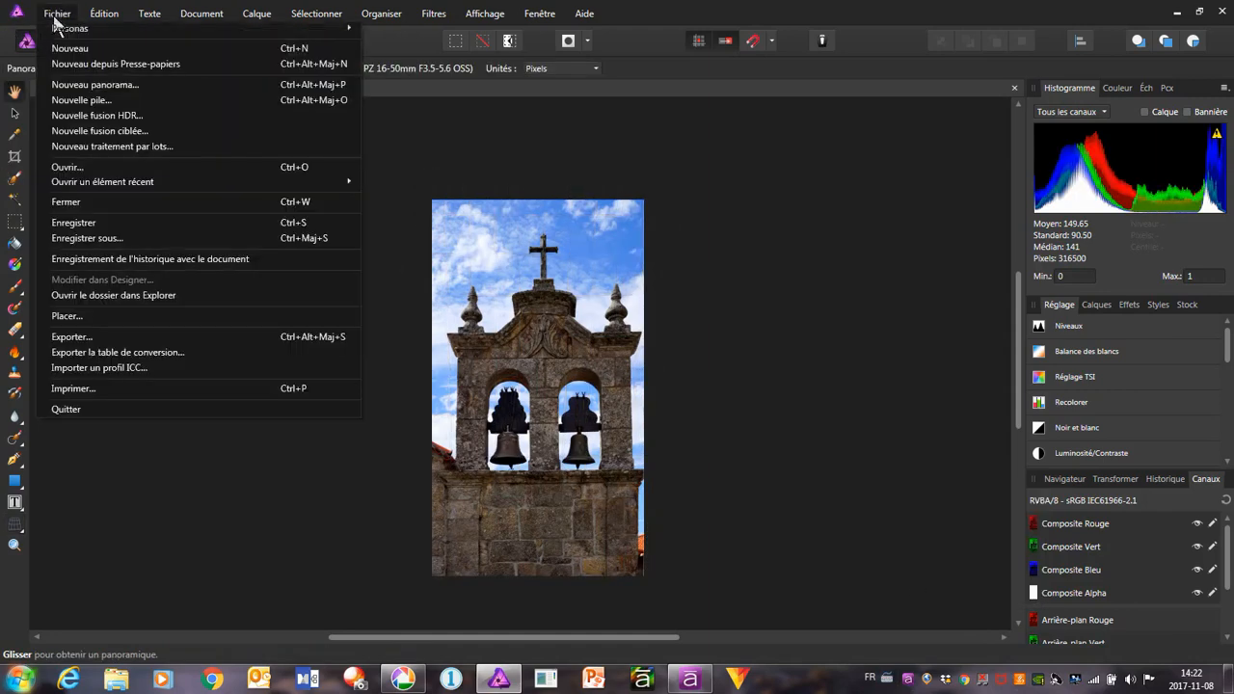
click(84, 337)
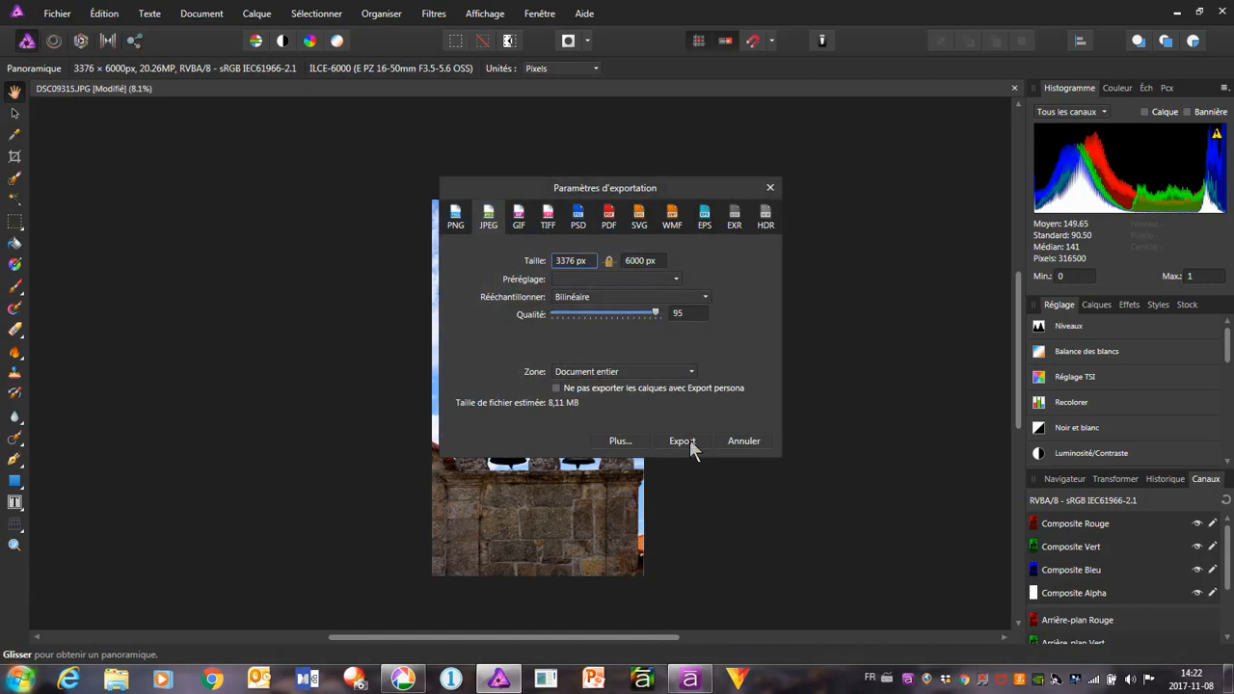
click(681, 441)
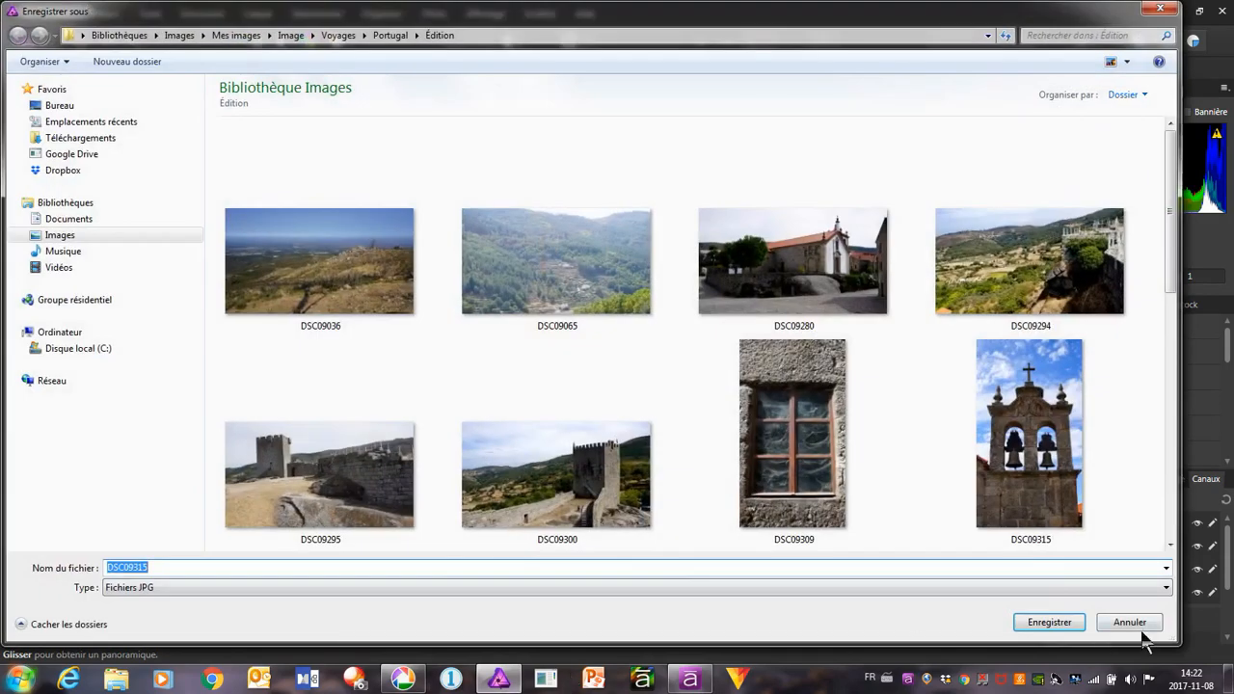
click(1051, 622)
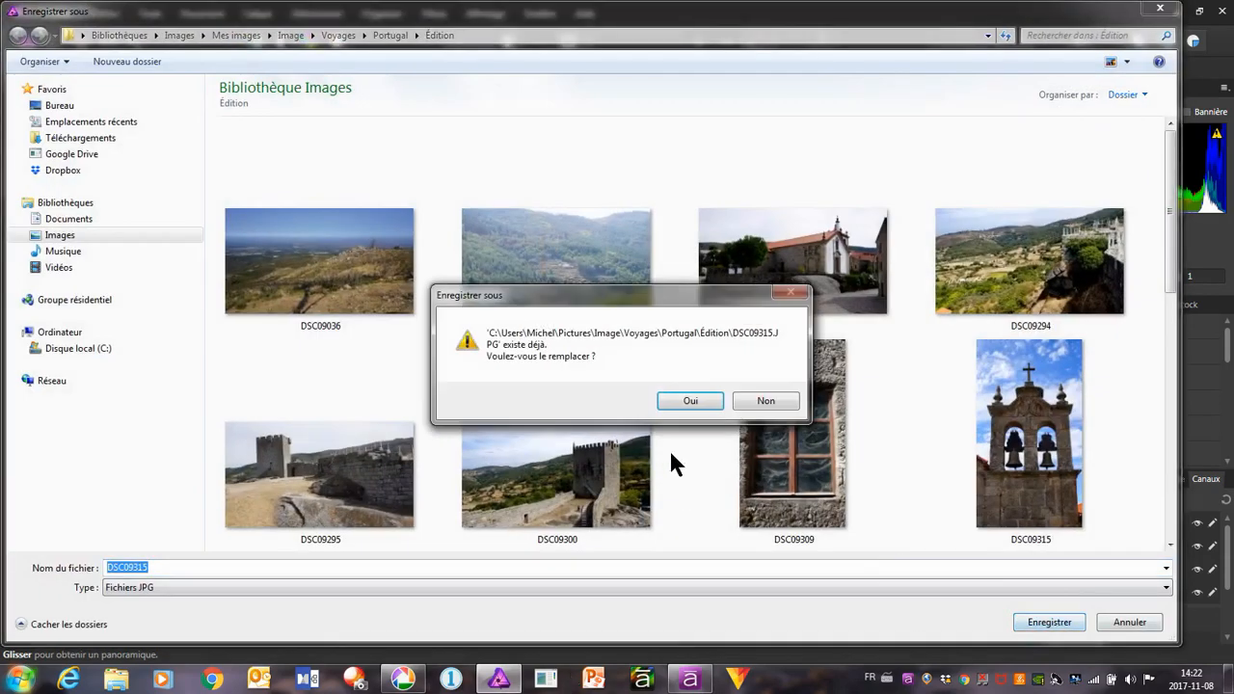
click(704, 404)
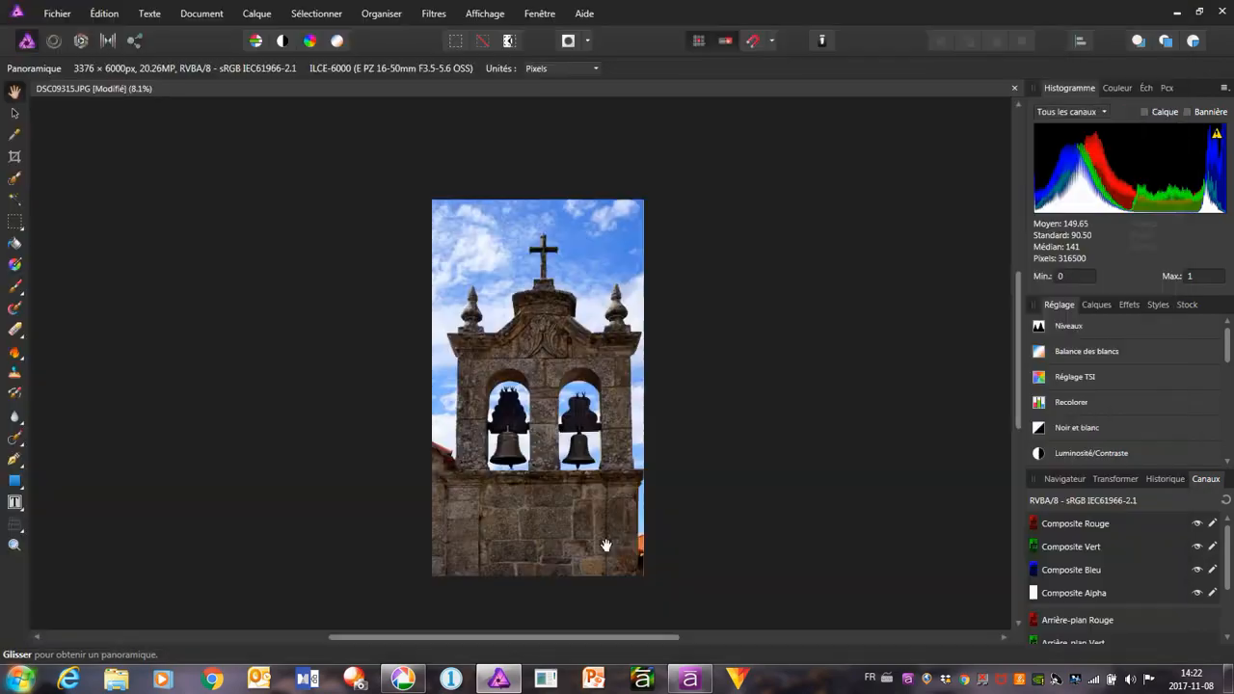
Switch back to Picasa, go to the hillside photo DSC09036.JPG, apply the quick lighting fix and raise Ombres slightly
click(403, 679)
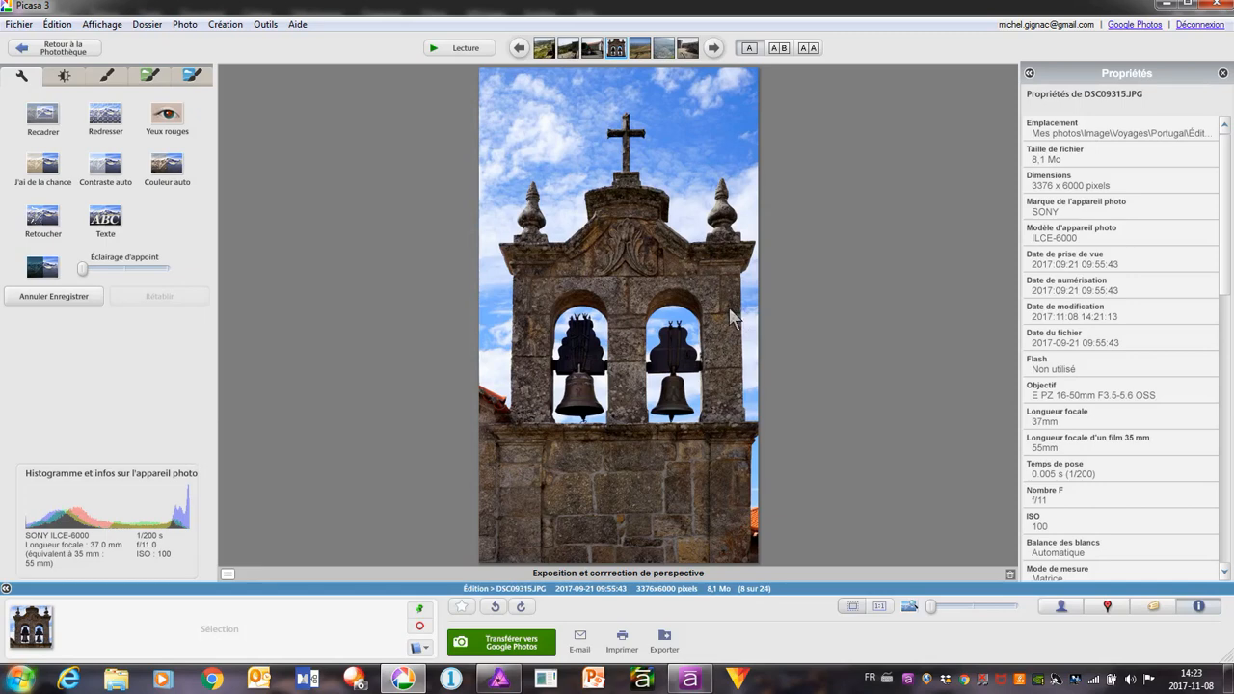
click(714, 48)
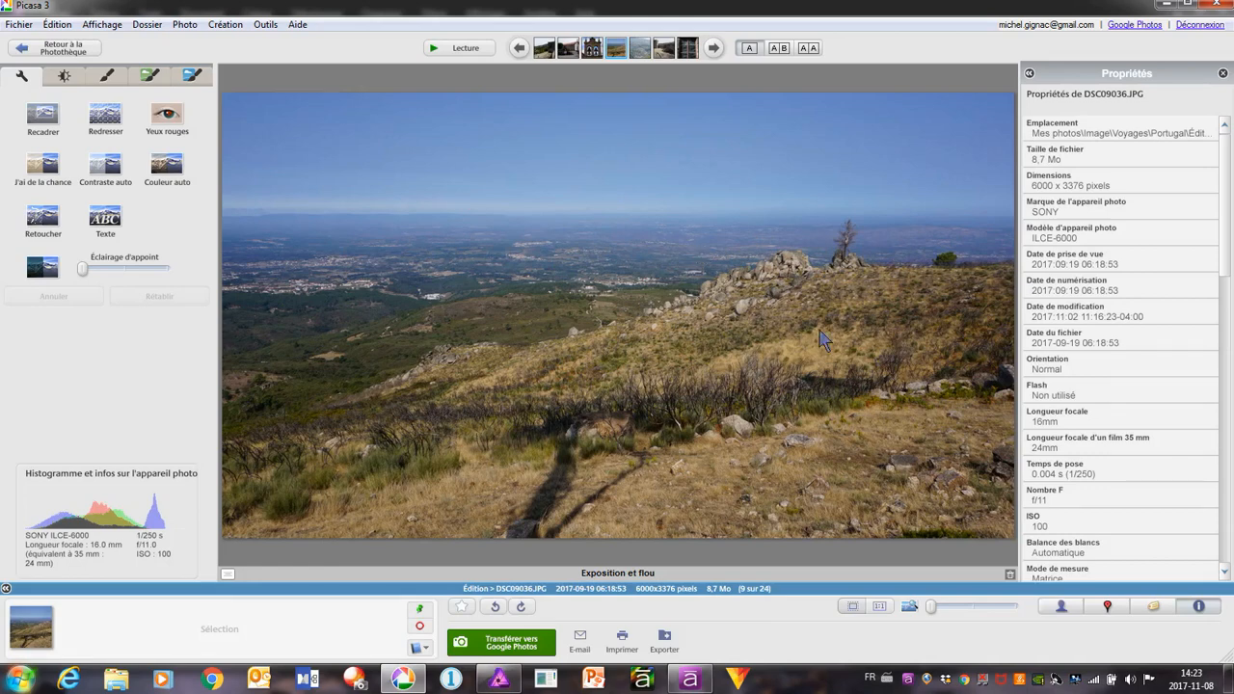
click(64, 78)
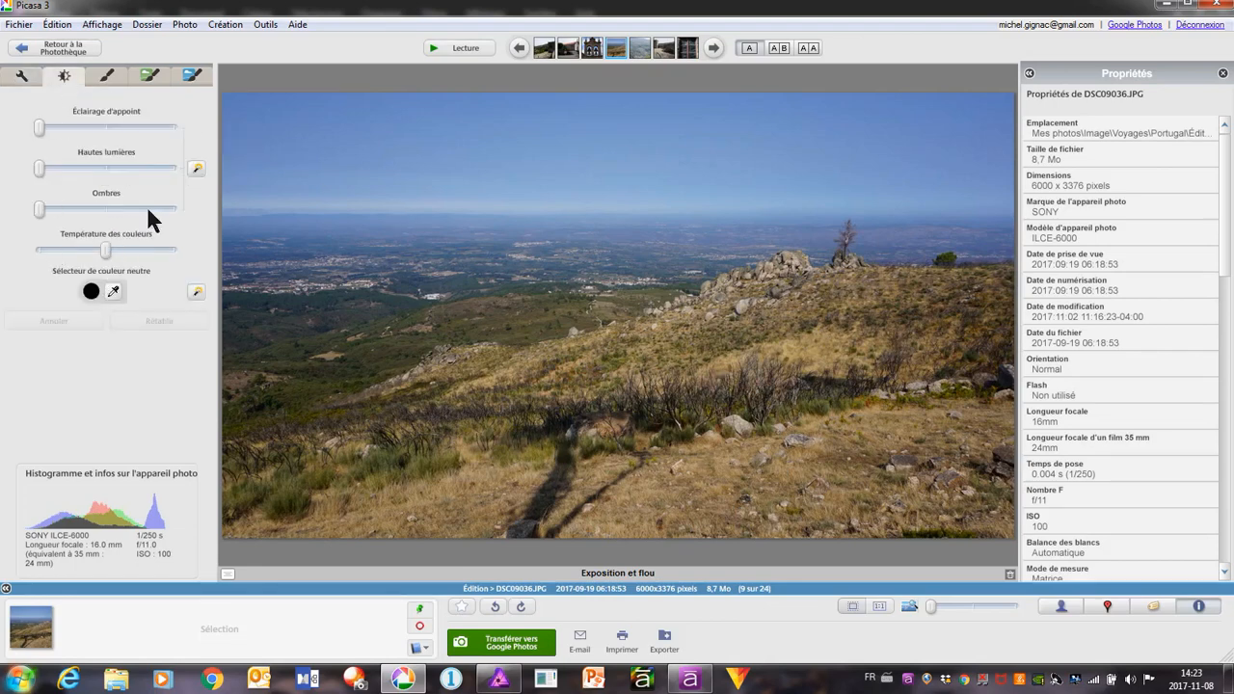
click(197, 172)
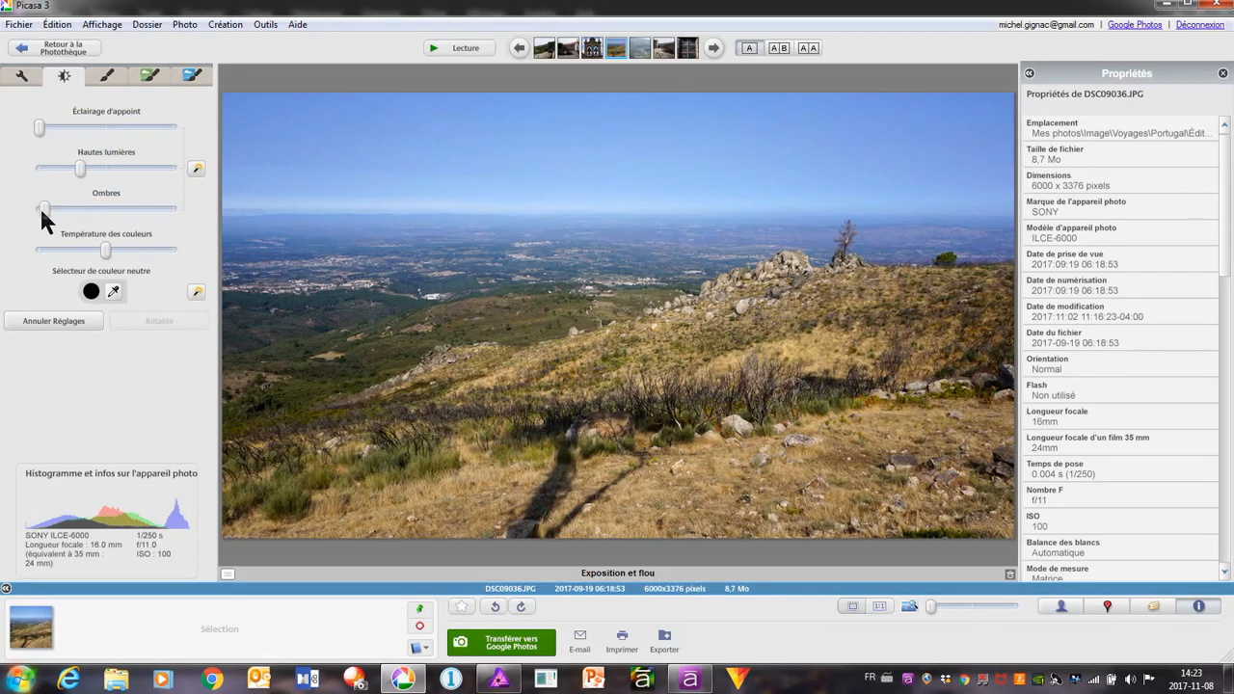
mouse_move(44, 207)
mouse_down()
mouse_move(72, 207)
mouse_move(57, 207)
mouse_up()
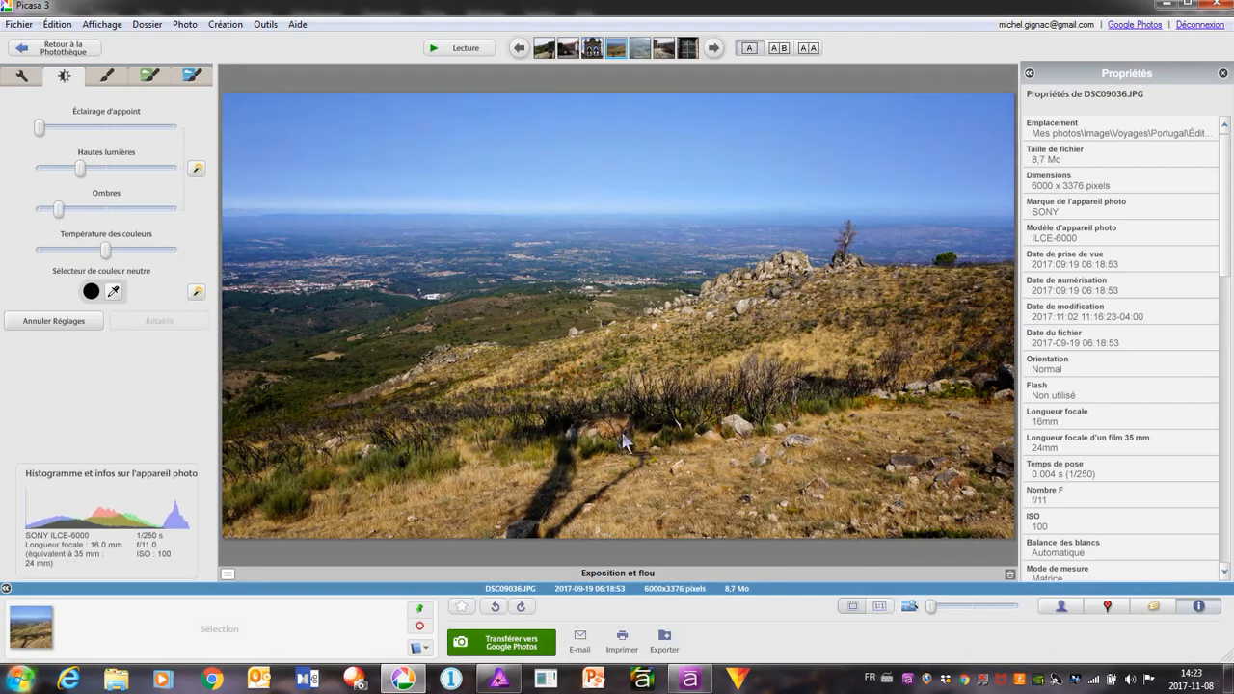
Straighten the hillside photo with a very slight rotation so its horizon follows the grid, and apply it
click(21, 75)
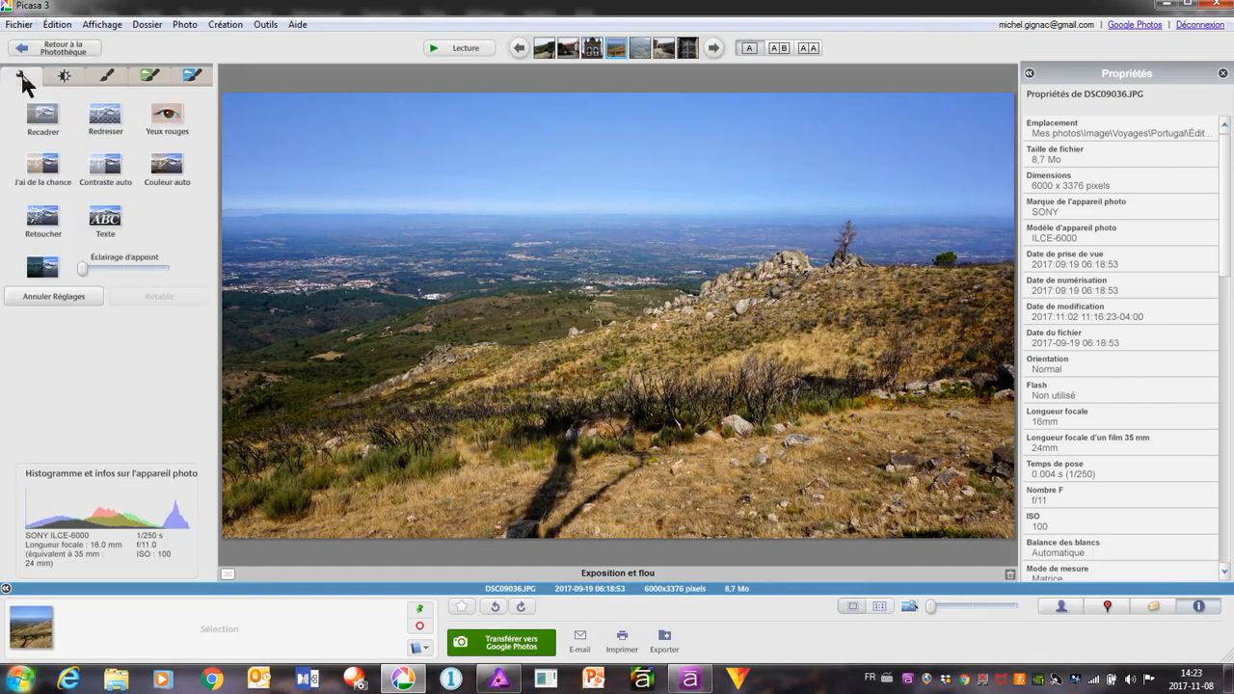
click(107, 118)
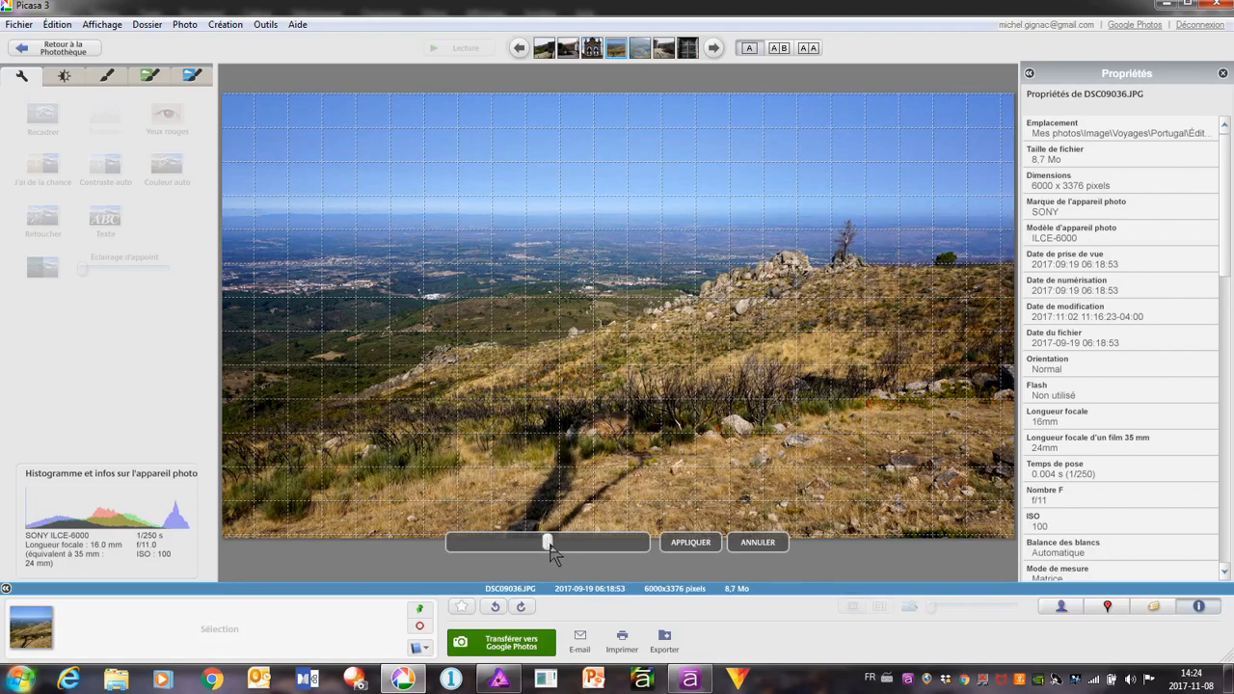
drag(548, 544, 549, 545)
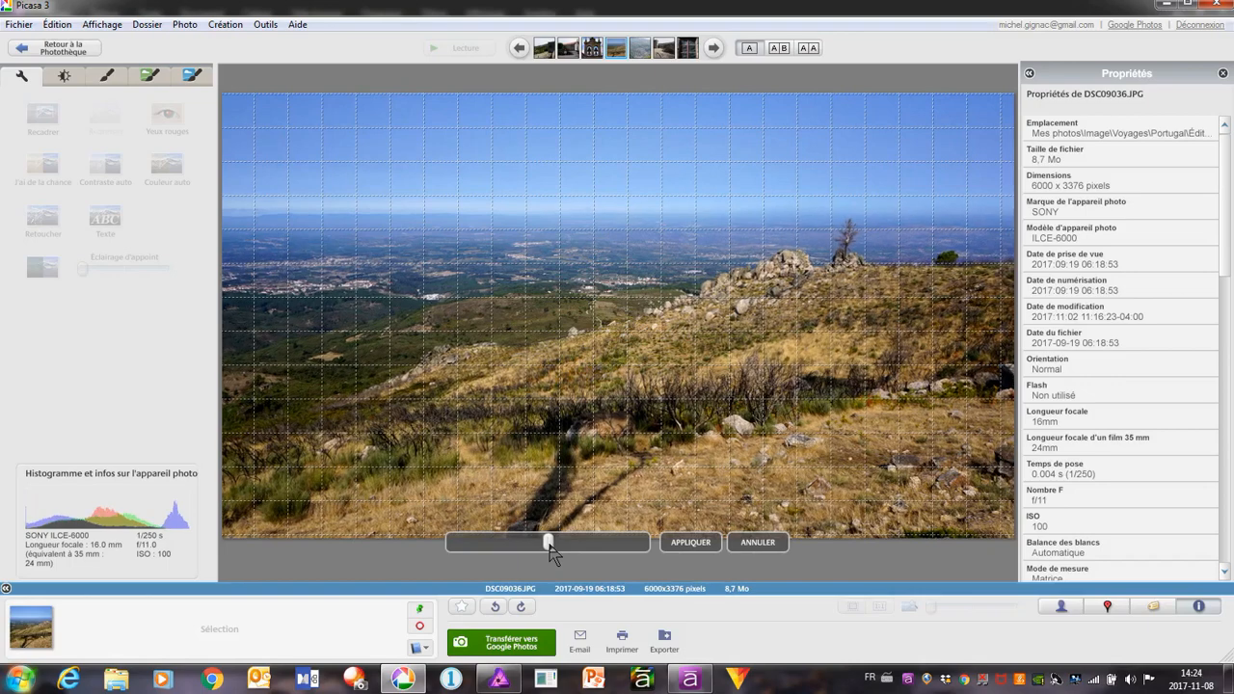
drag(549, 544, 547, 545)
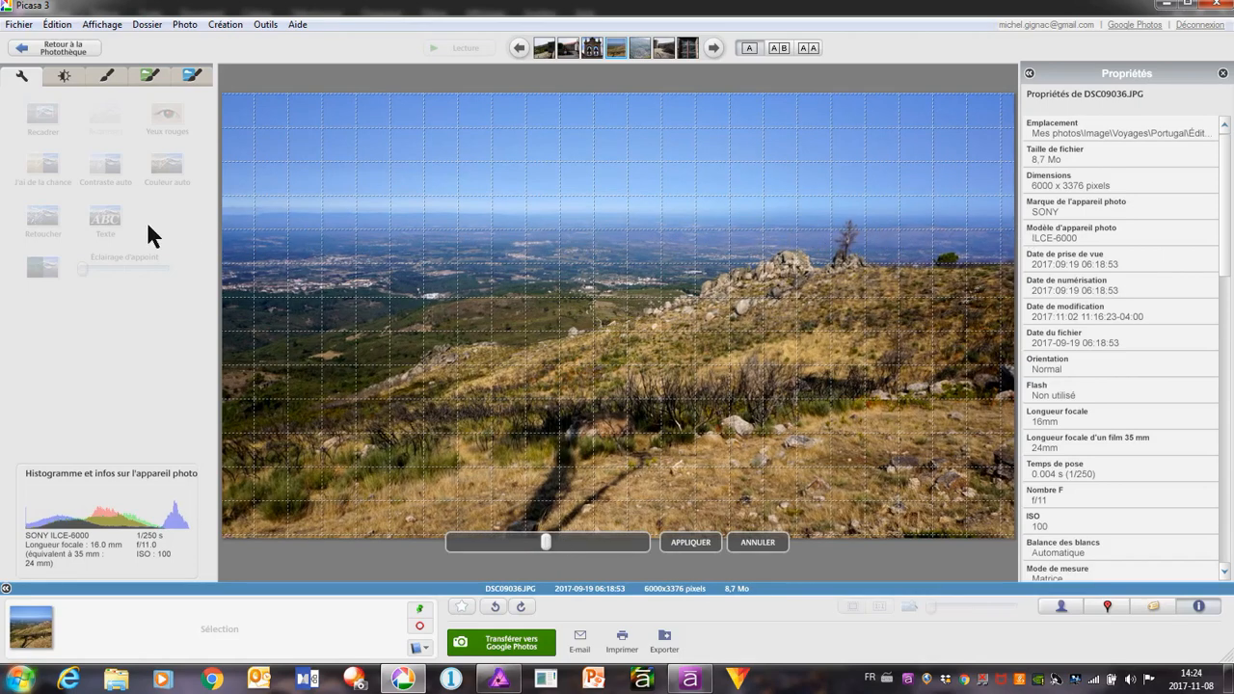
click(690, 545)
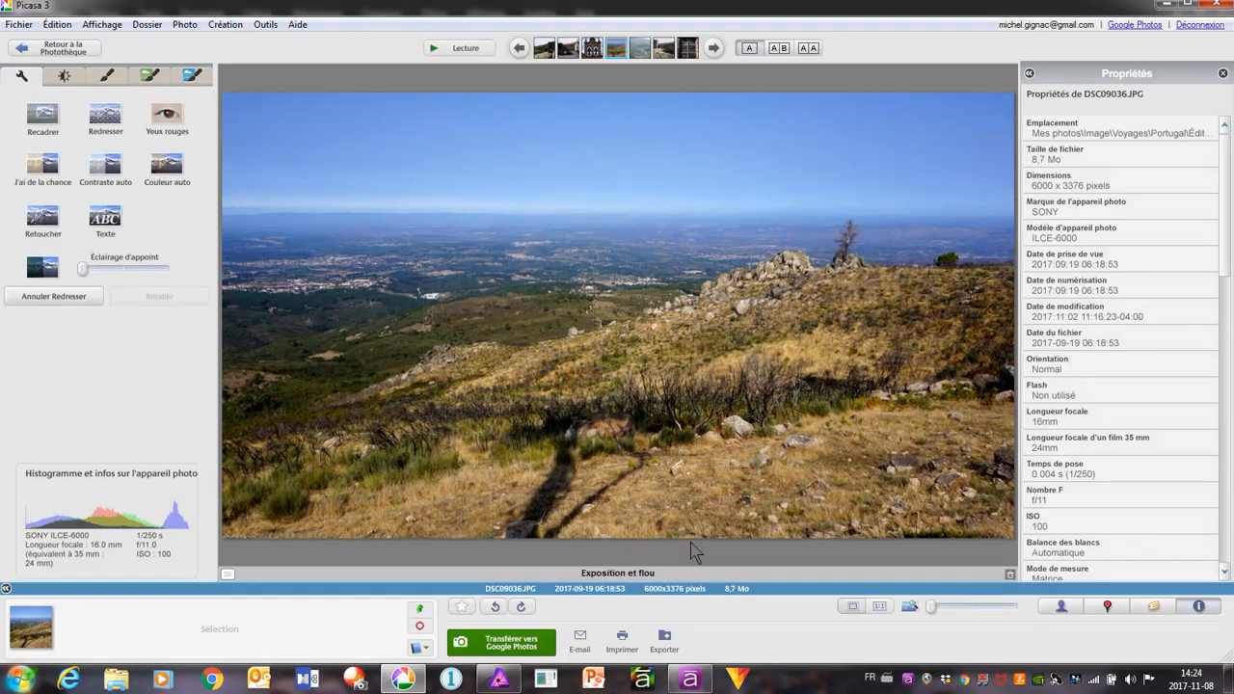
Save the straightened hillside photo DSC09036.JPG in Picasa and open it in Affinity Photo
right_click(582, 214)
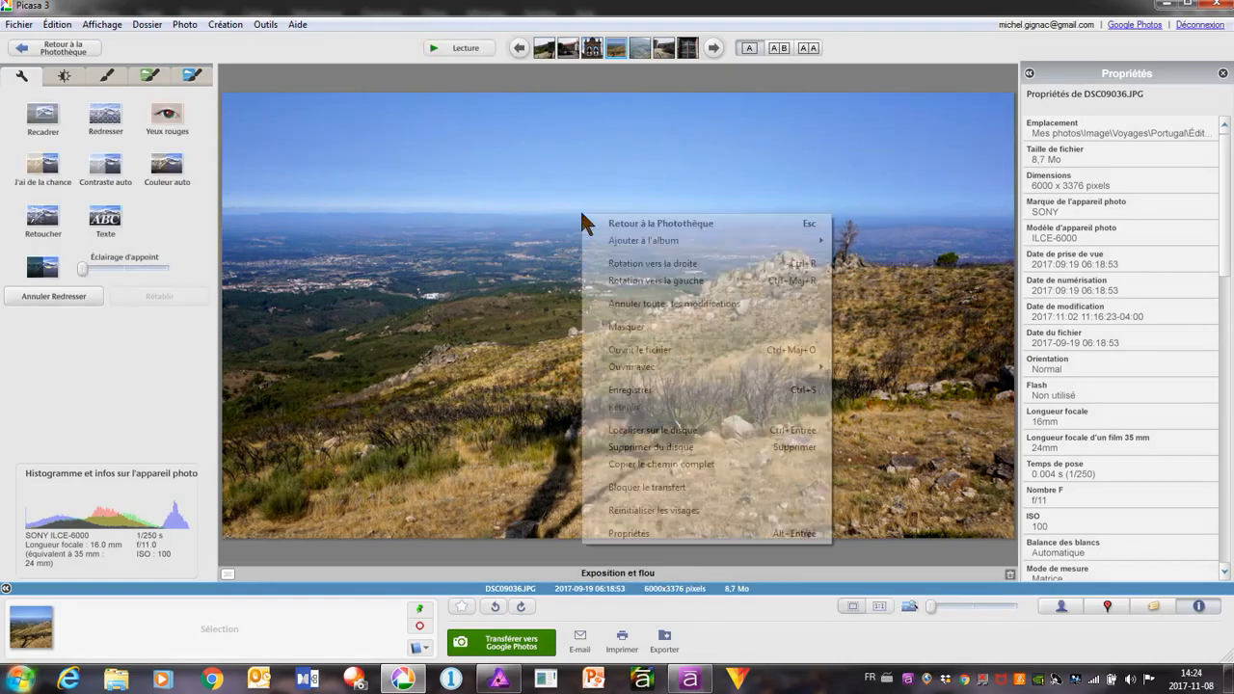
click(625, 397)
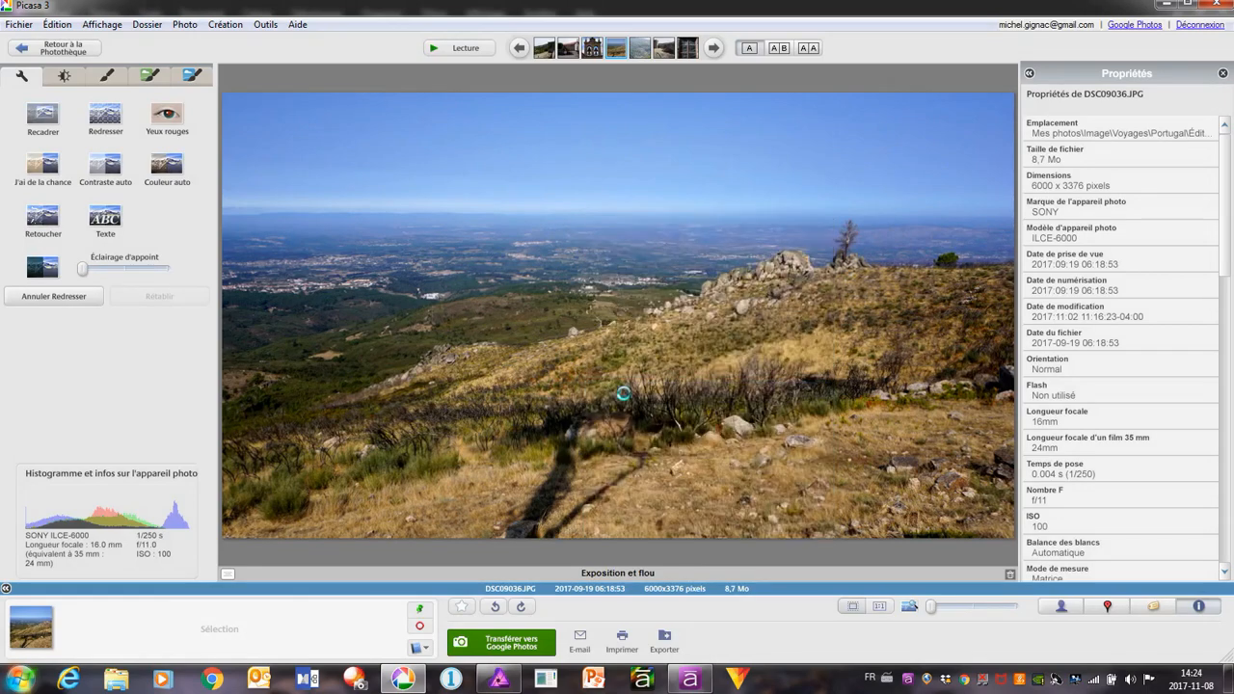
click(20, 25)
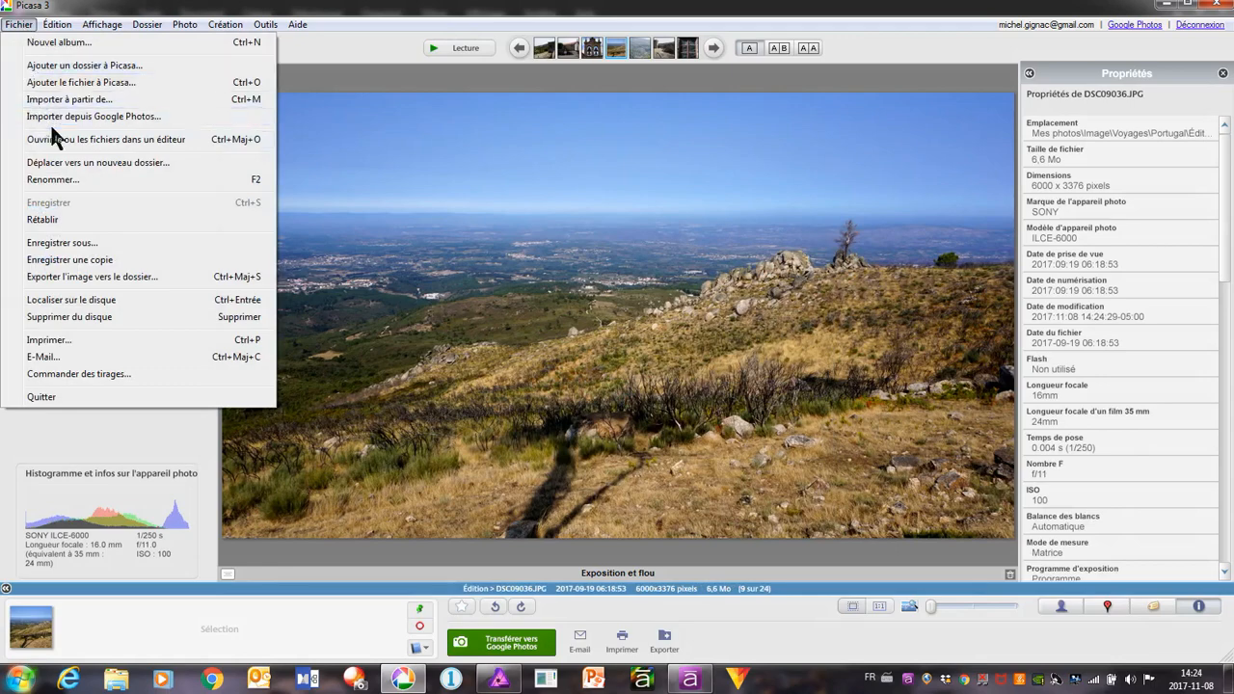
click(86, 140)
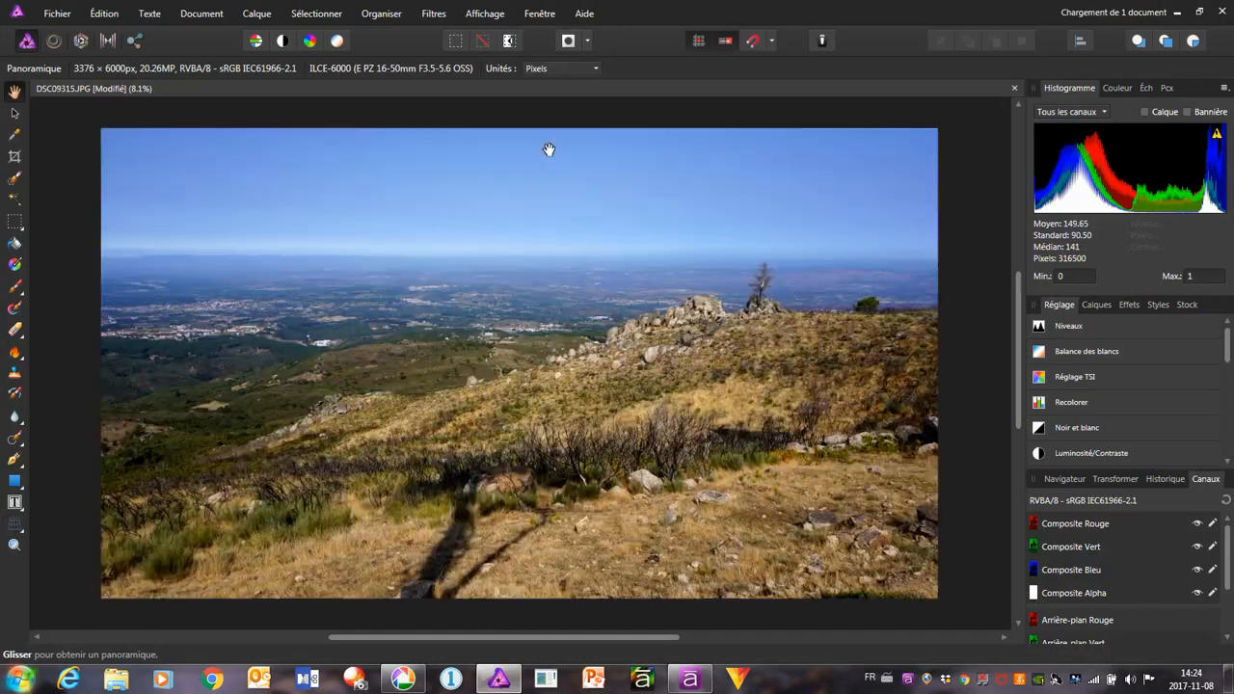
Close the bell tower document without saving, and apply haze removal to the hillside photo with the default settings
click(519, 92)
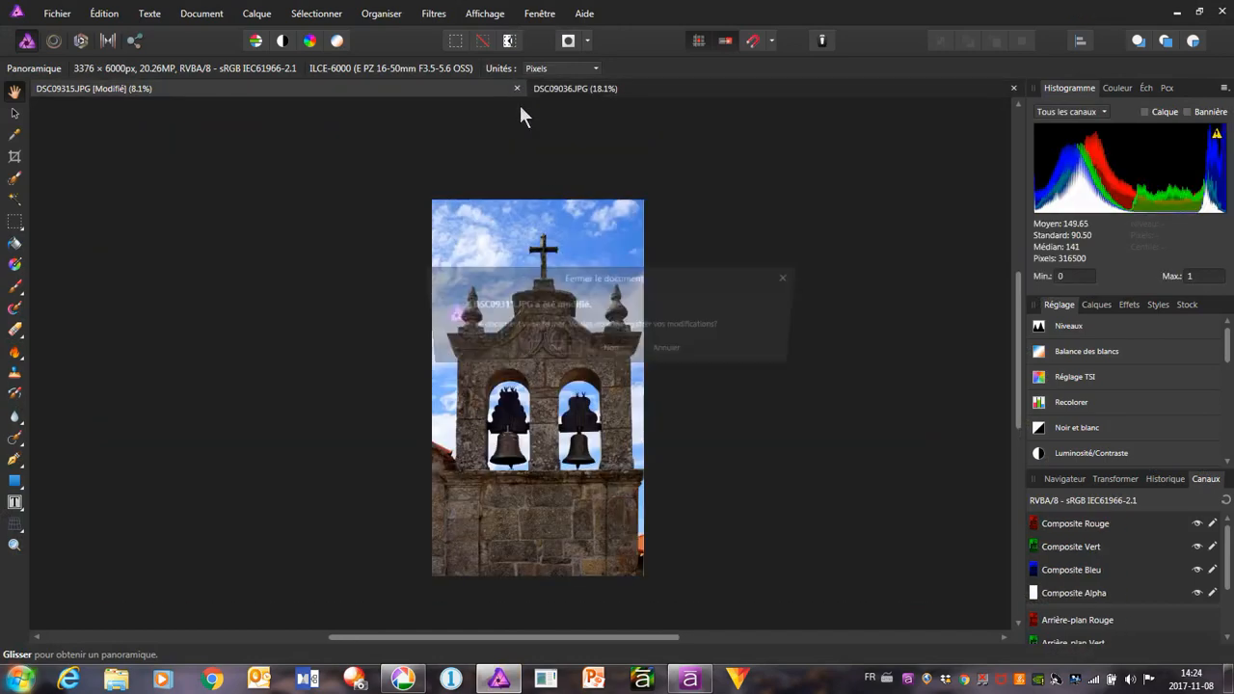
click(611, 351)
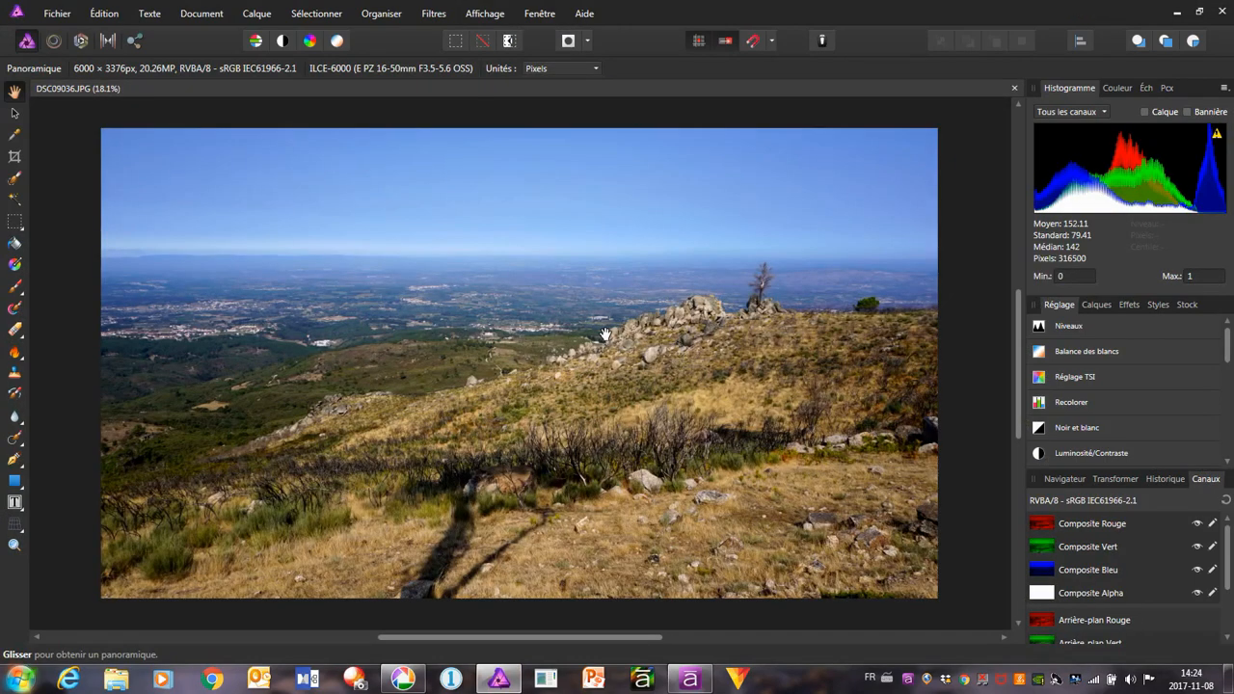
click(434, 15)
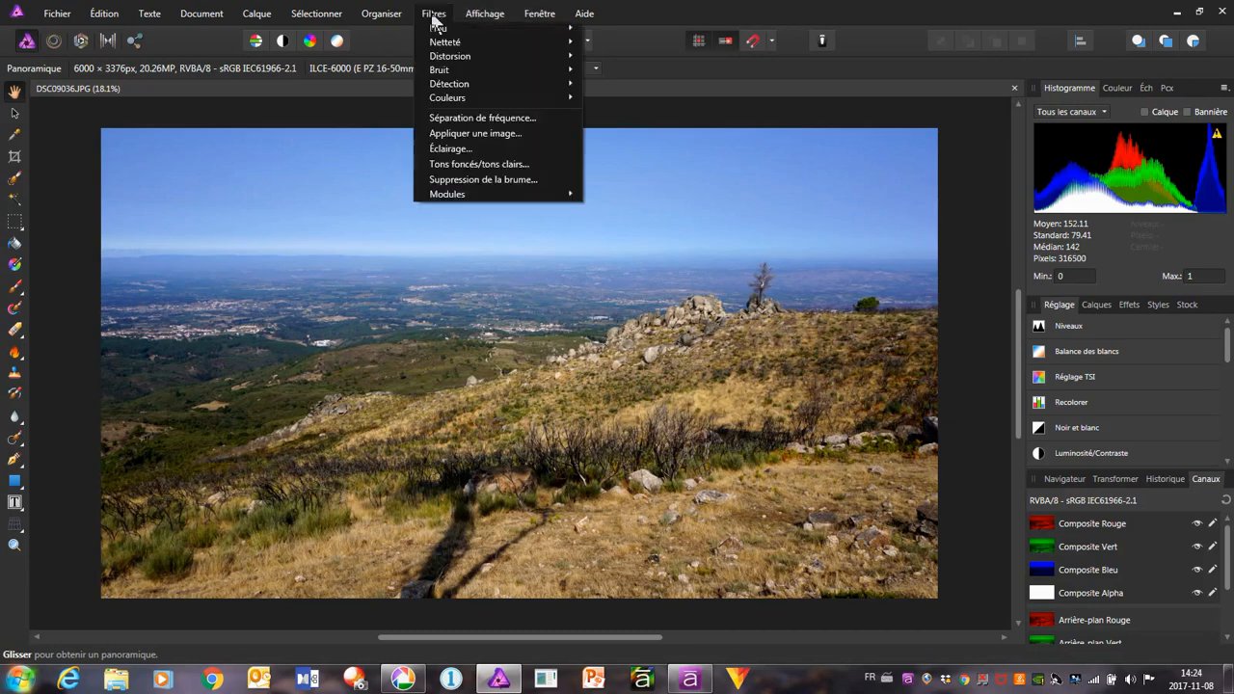
click(513, 180)
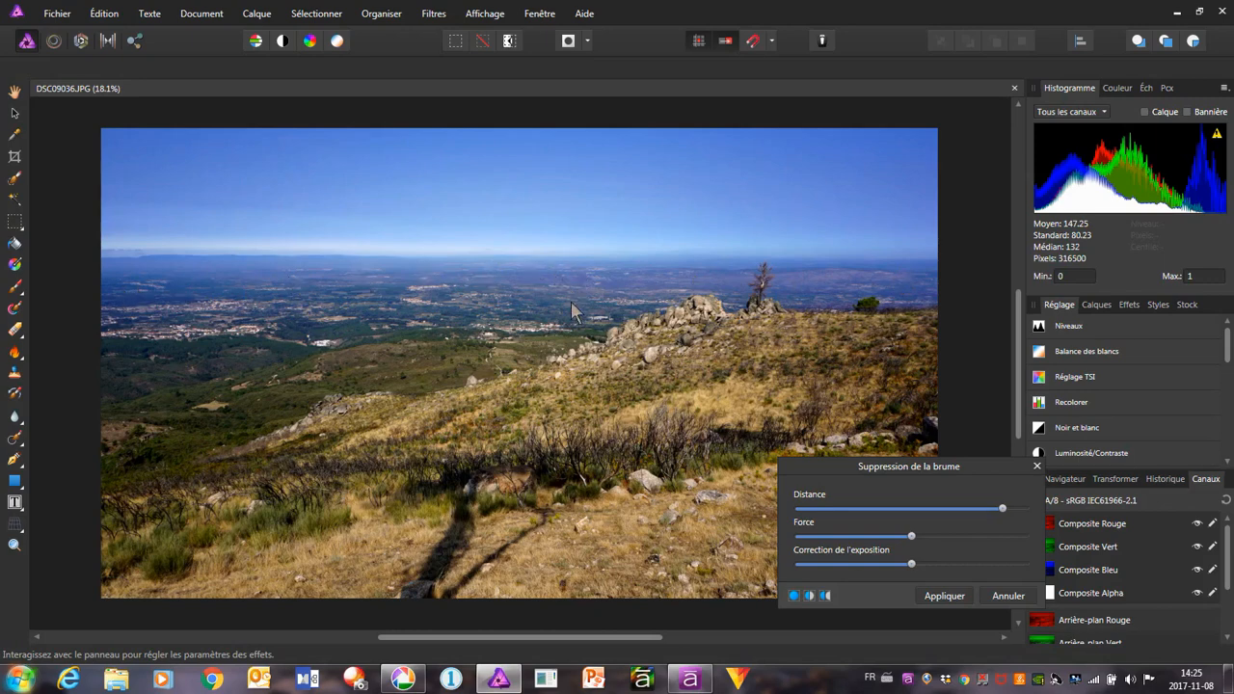
click(940, 595)
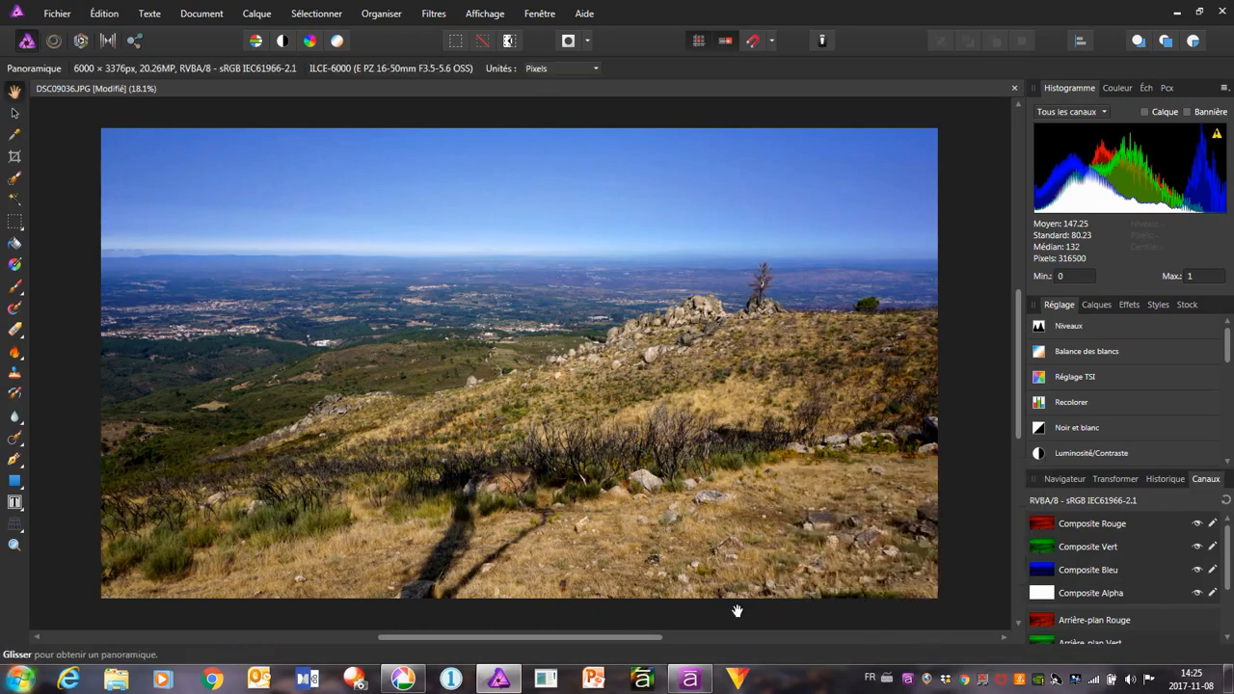
Export the whole hillside photo as a JPEG at quality 95, replacing the existing DSC09036 file in the Édition folder
click(54, 15)
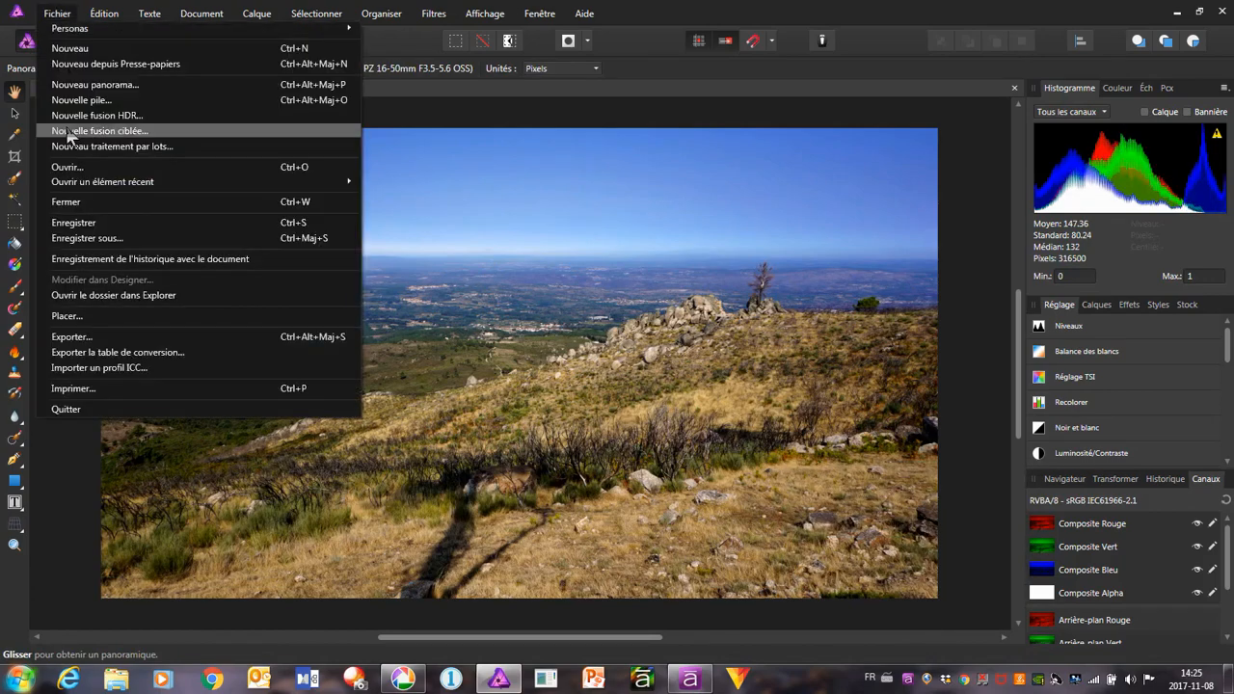
click(106, 338)
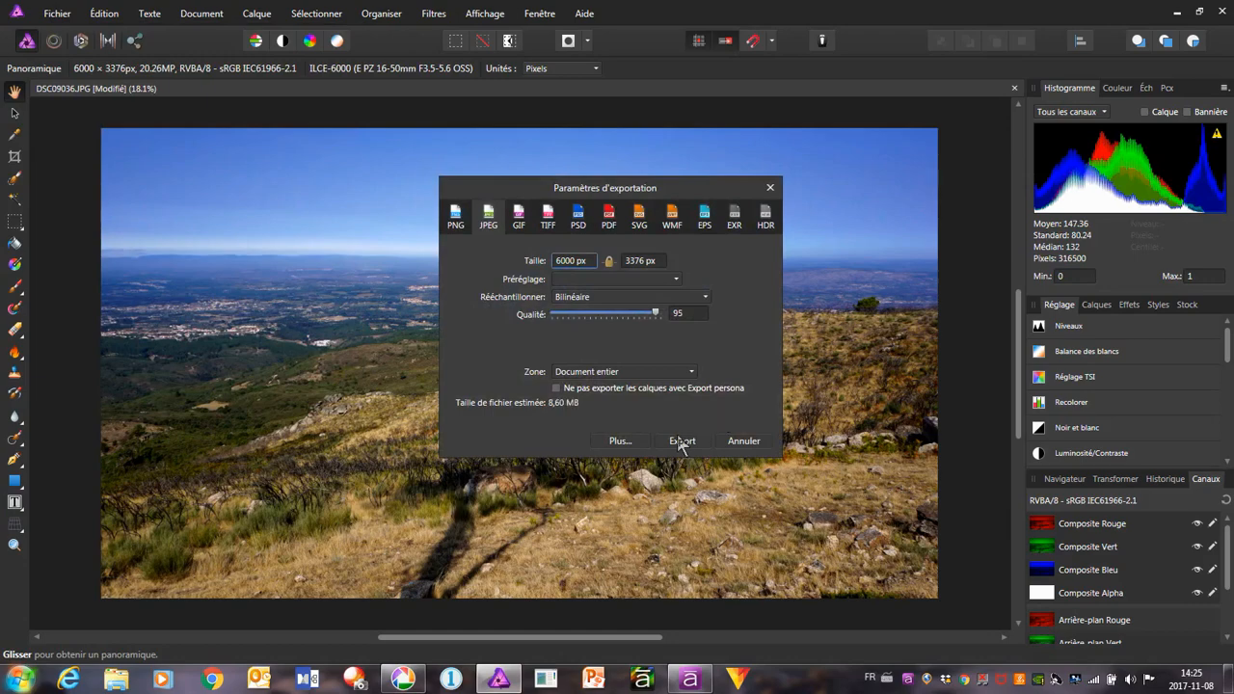
click(683, 441)
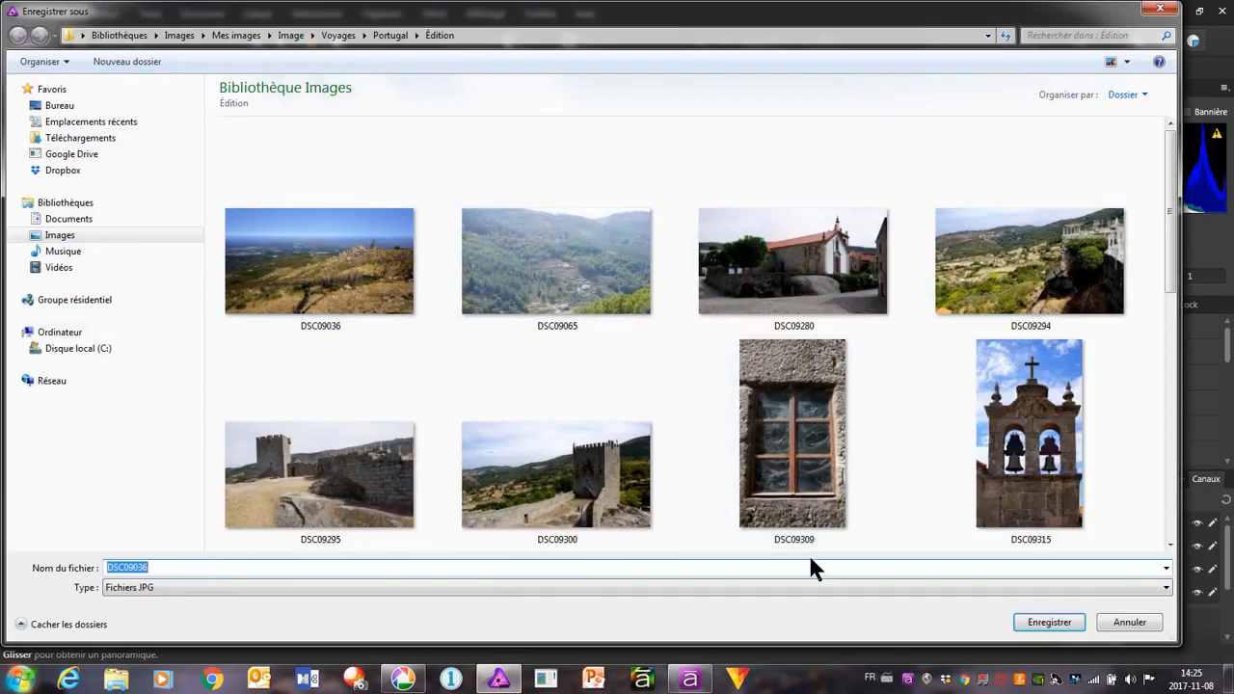
click(1075, 625)
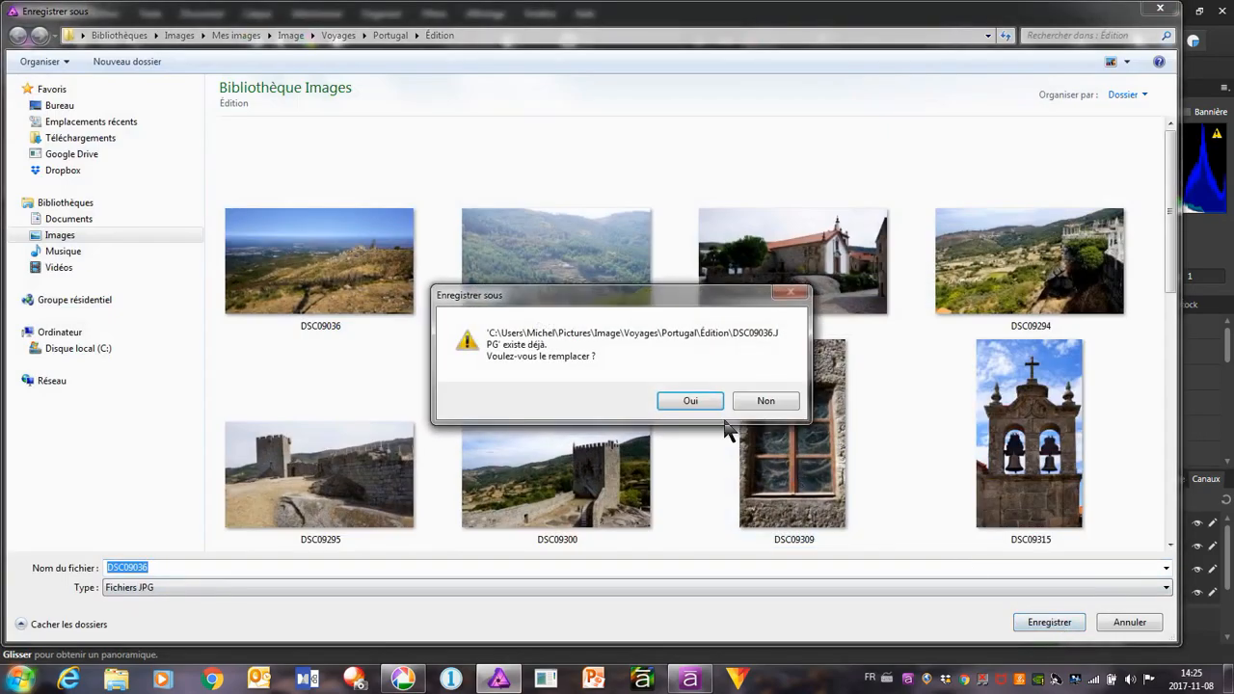
click(688, 401)
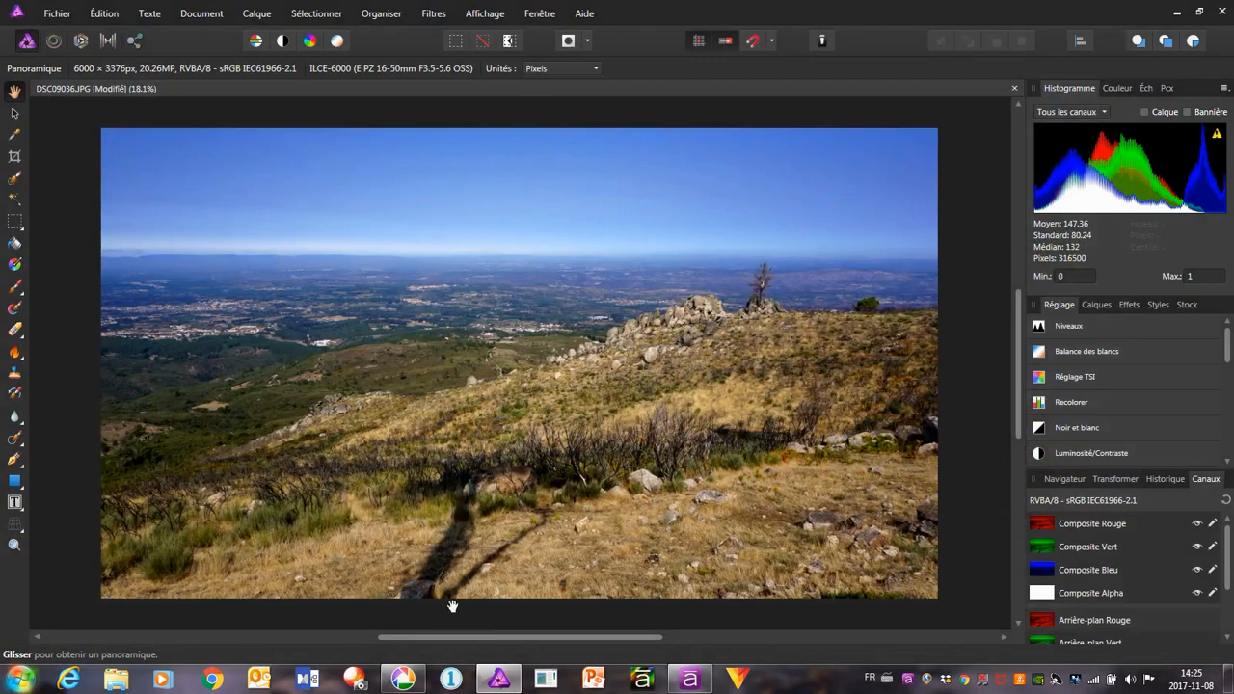
Switch back to Picasa, straighten the dehazed hillside photo again with a very slight rotation along its horizon, and save it
click(400, 680)
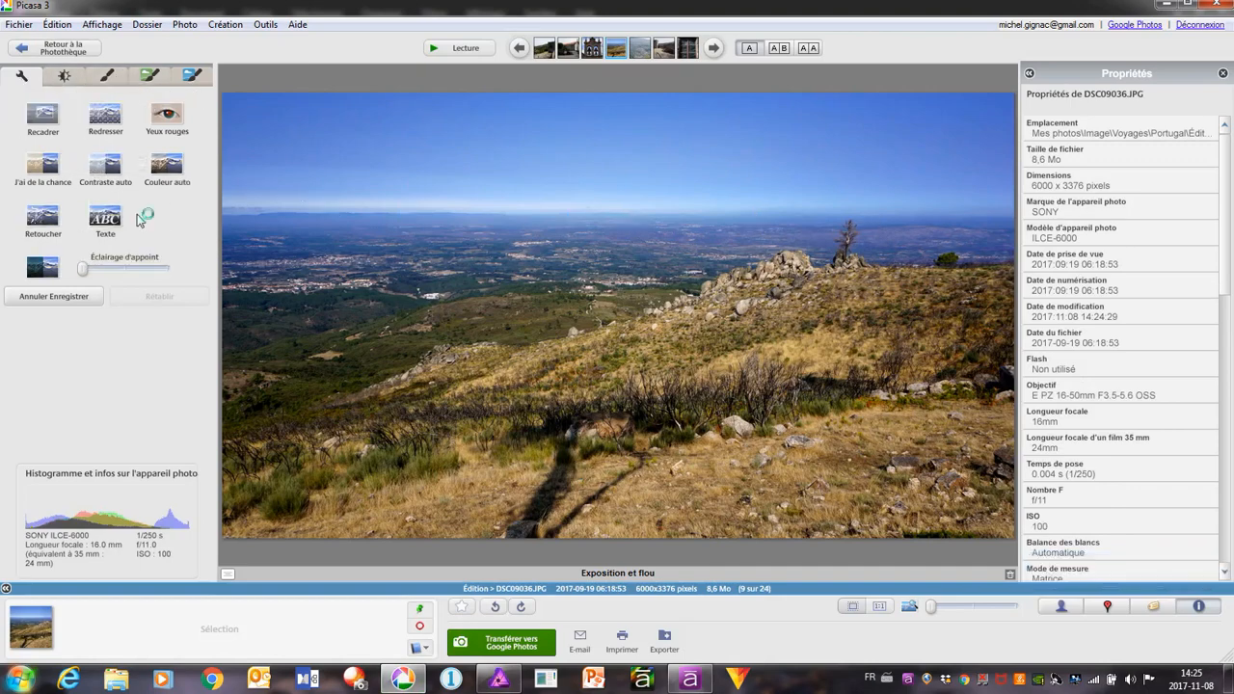
click(105, 116)
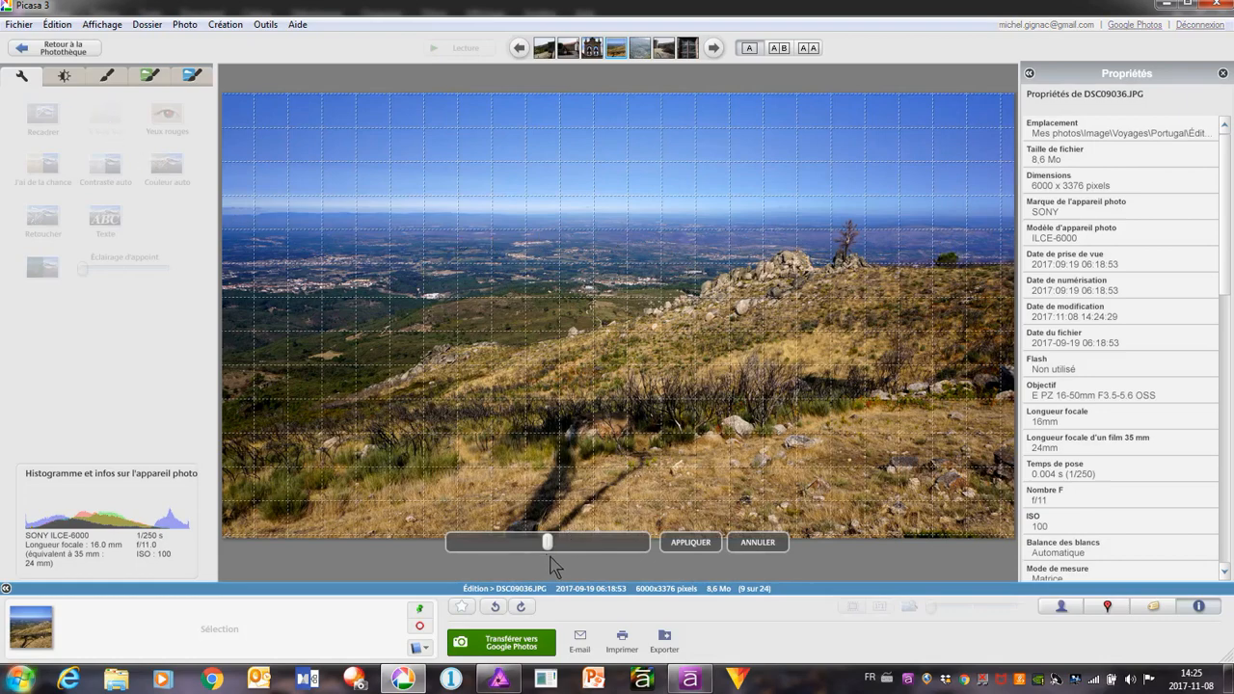
drag(548, 542, 547, 547)
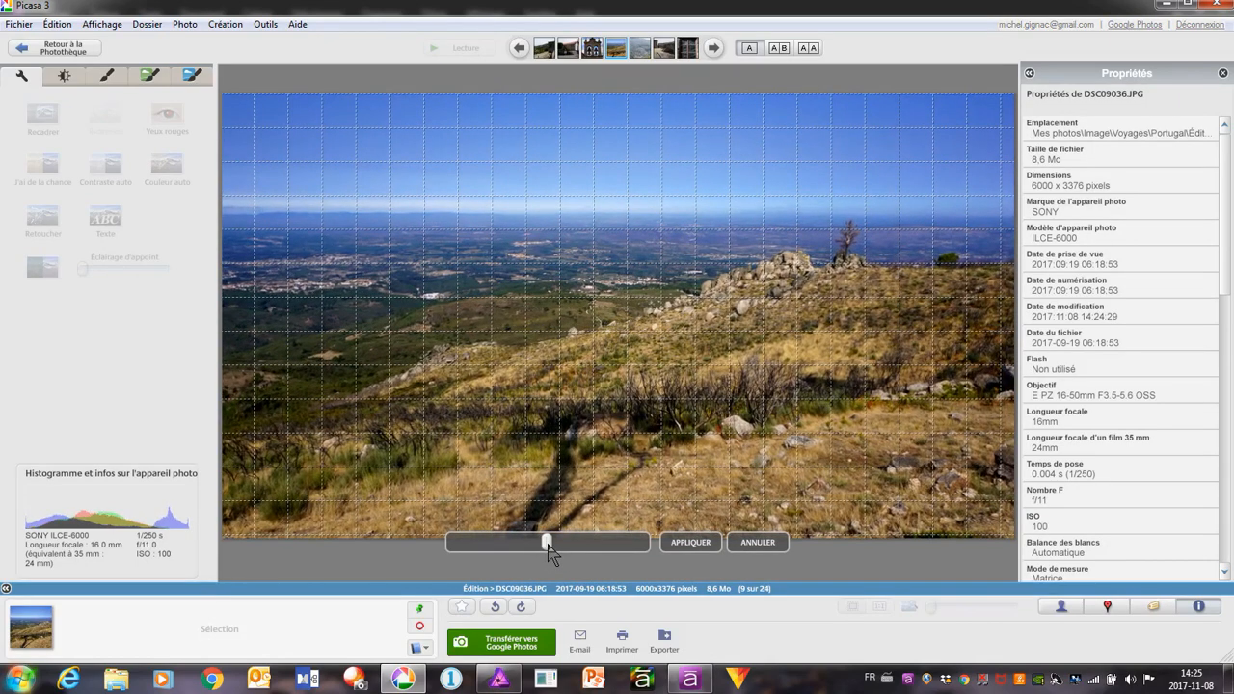
click(699, 542)
right_click(573, 172)
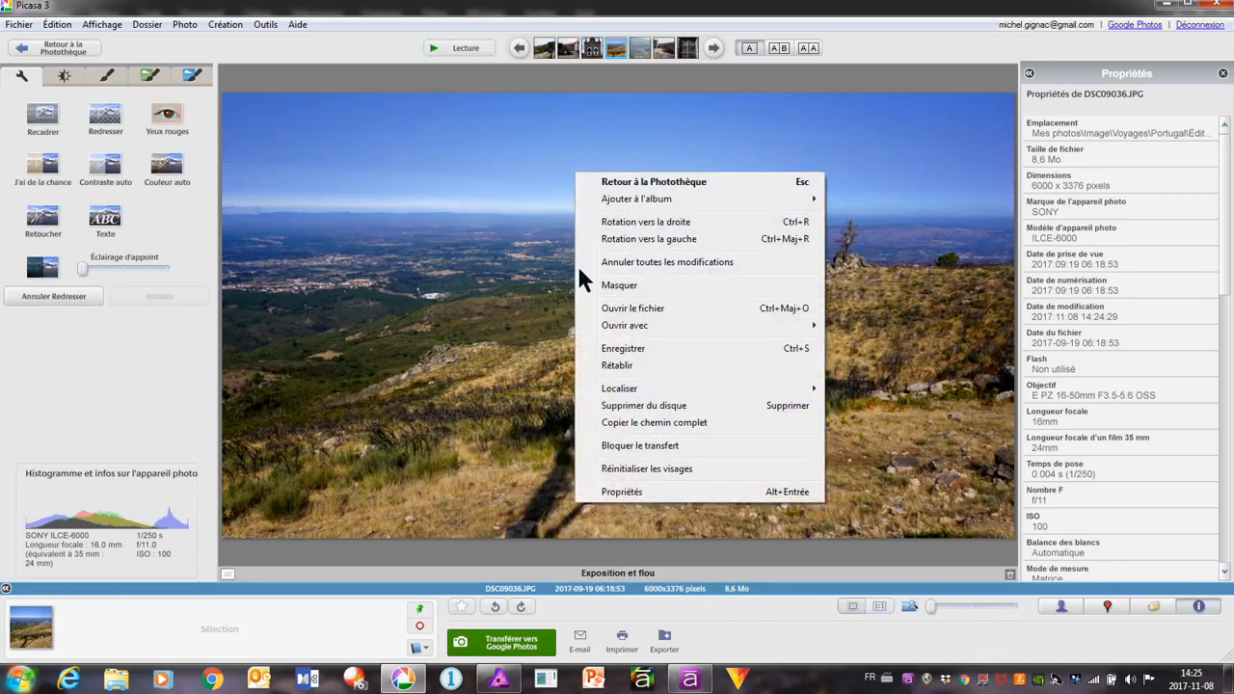
click(628, 348)
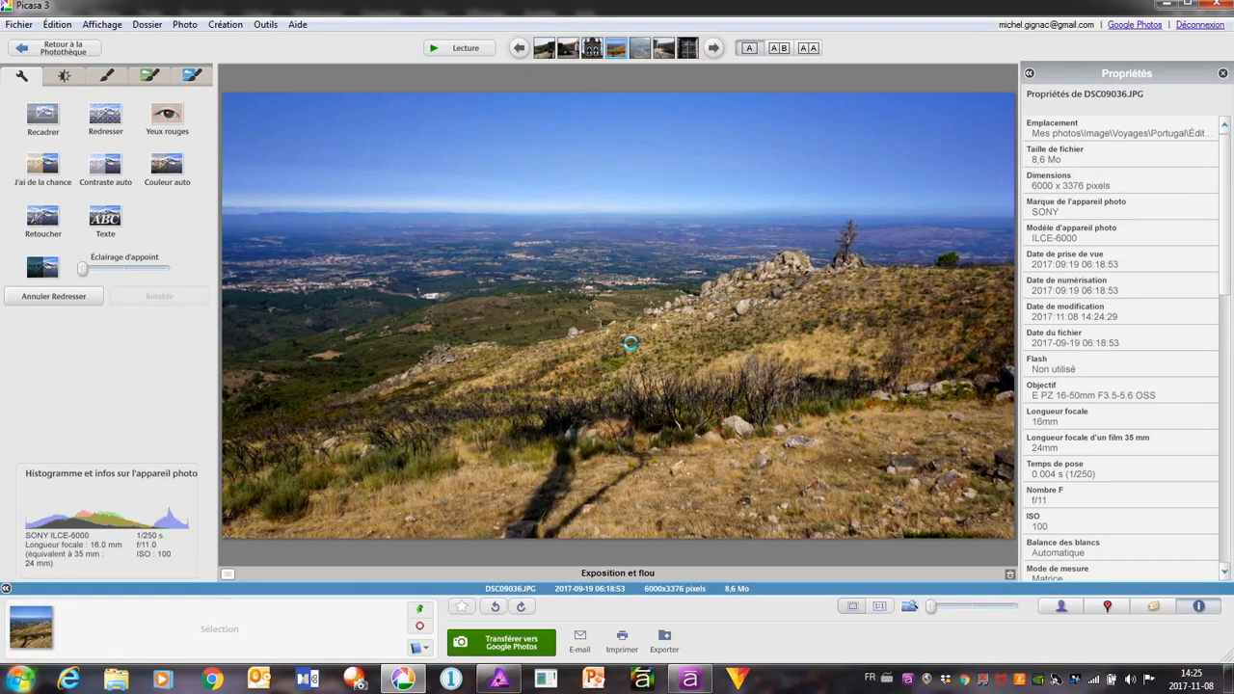
View the hillside photo full screen as a slideshow, exit it and go to the next photo, DSC09065.JPG
click(460, 53)
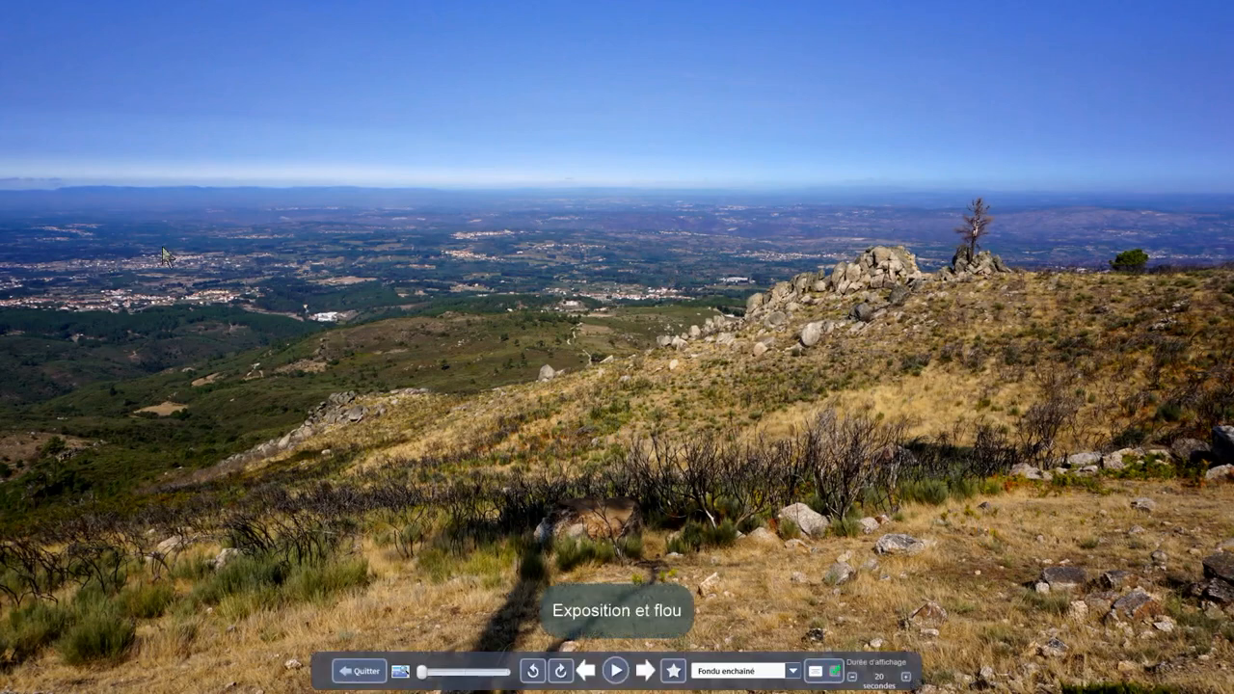
click(359, 672)
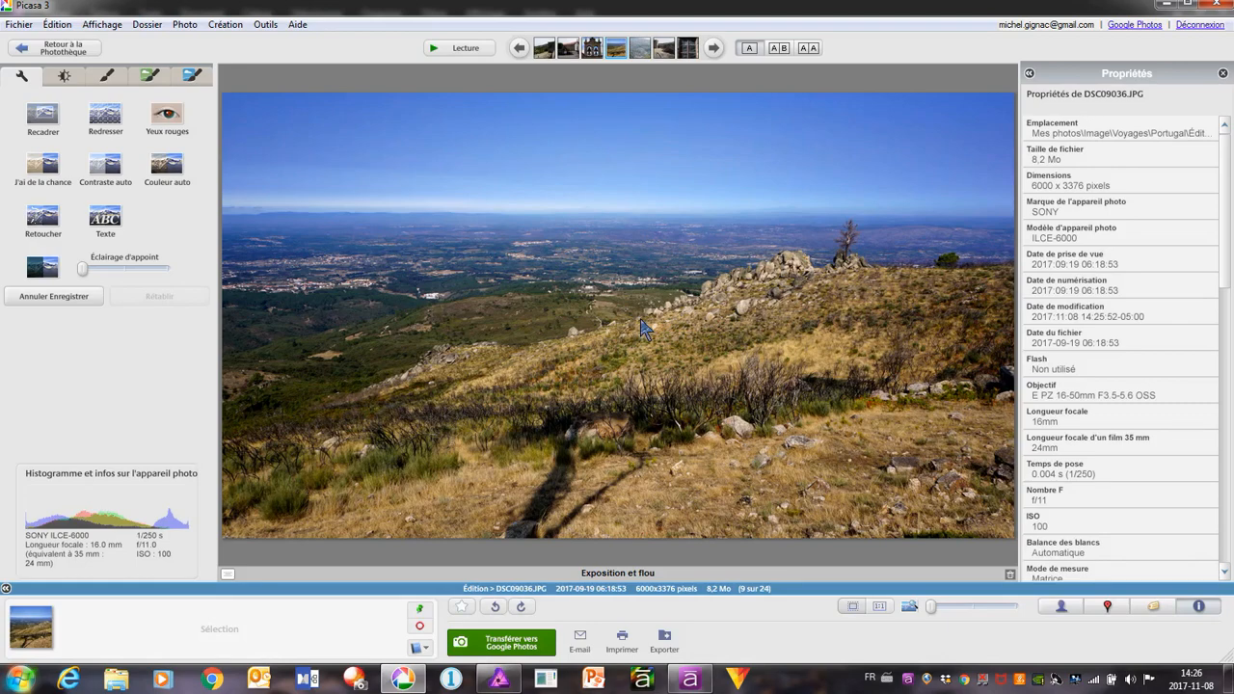
click(714, 49)
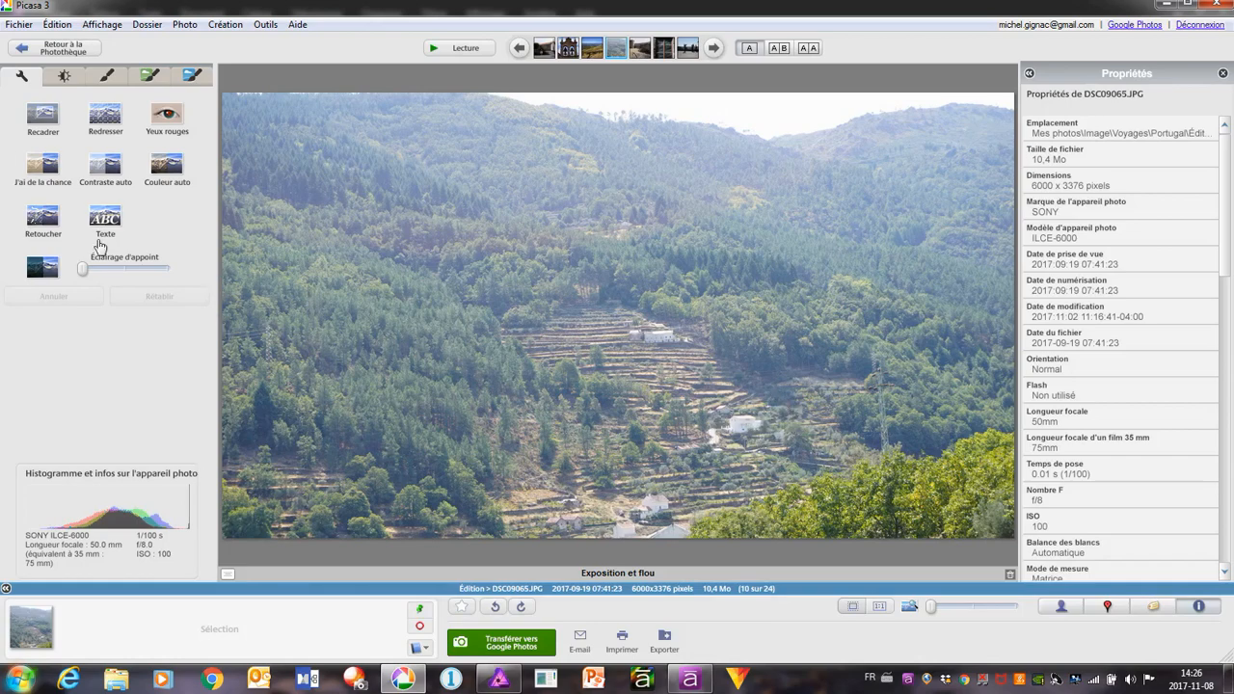
Apply the quick lighting fix to the hazy terraced valley photo DSC09065.JPG and save it
click(67, 76)
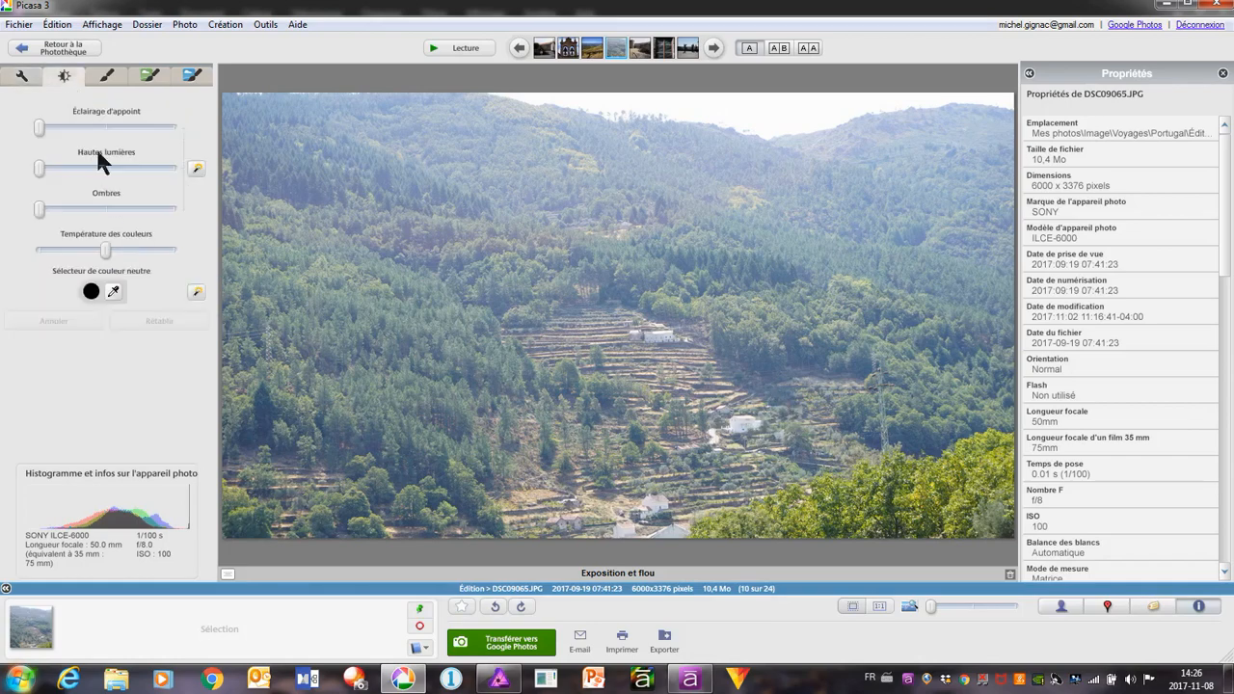
click(196, 169)
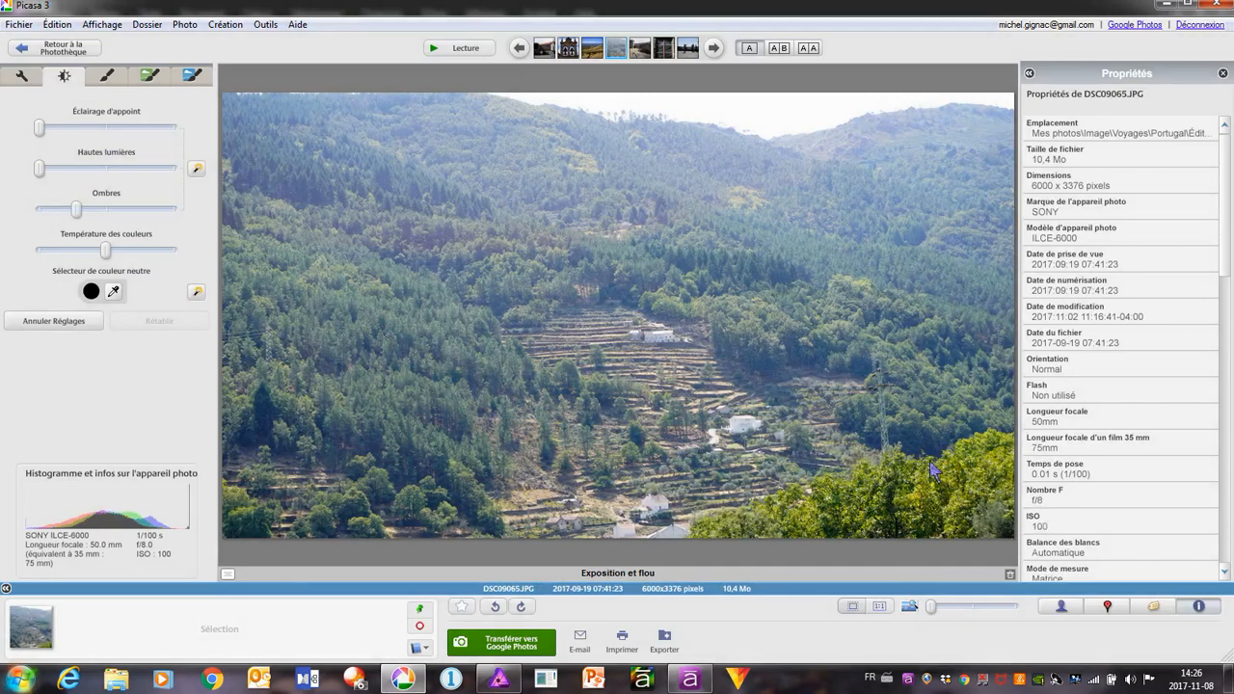
right_click(489, 243)
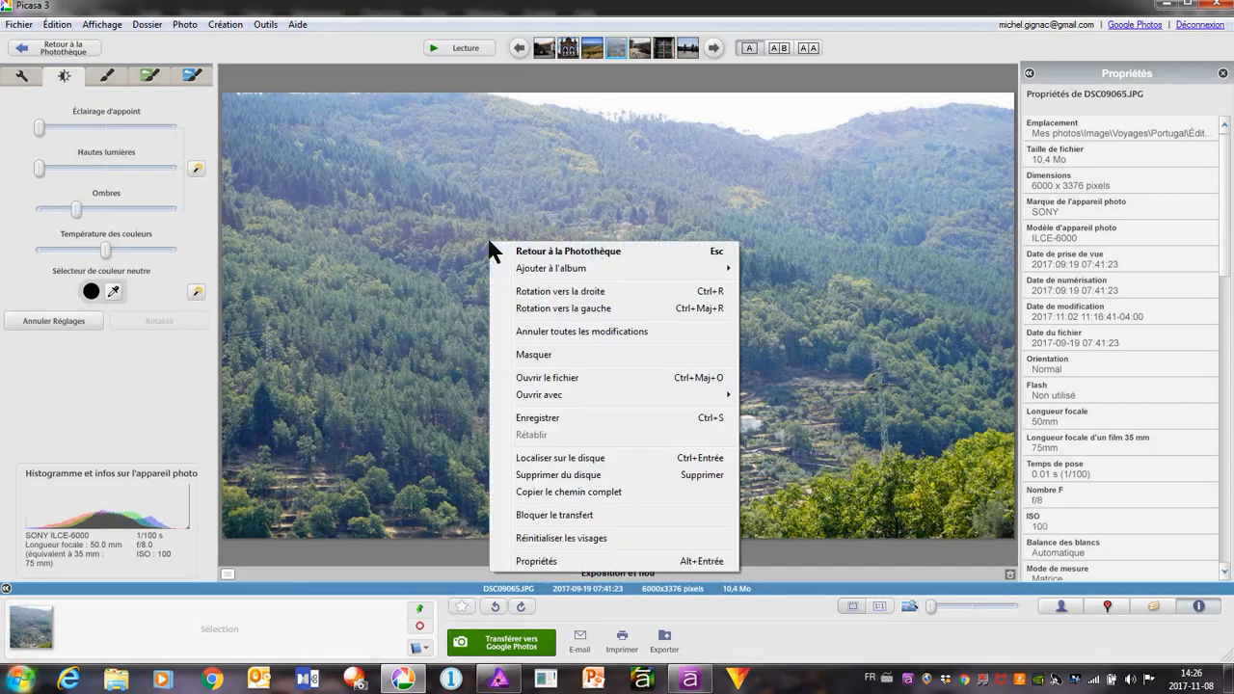
click(562, 417)
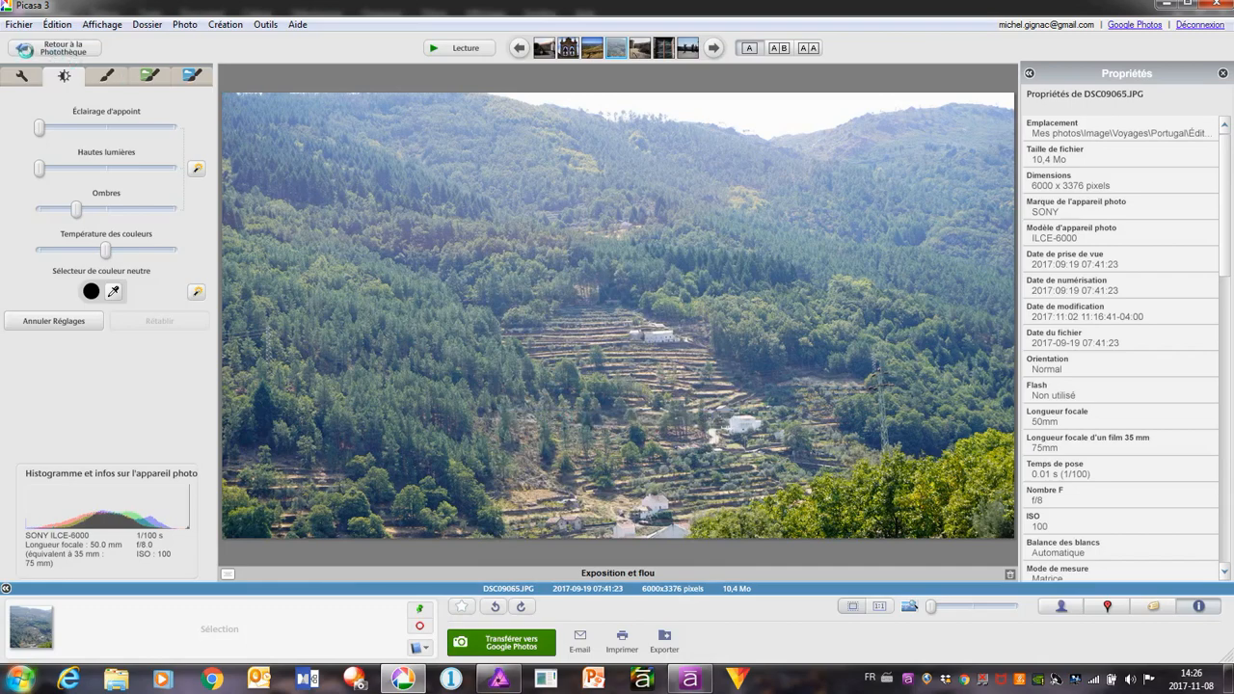
Open the terraced valley photo in Affinity Photo and close the hillside document without saving
click(17, 27)
click(54, 139)
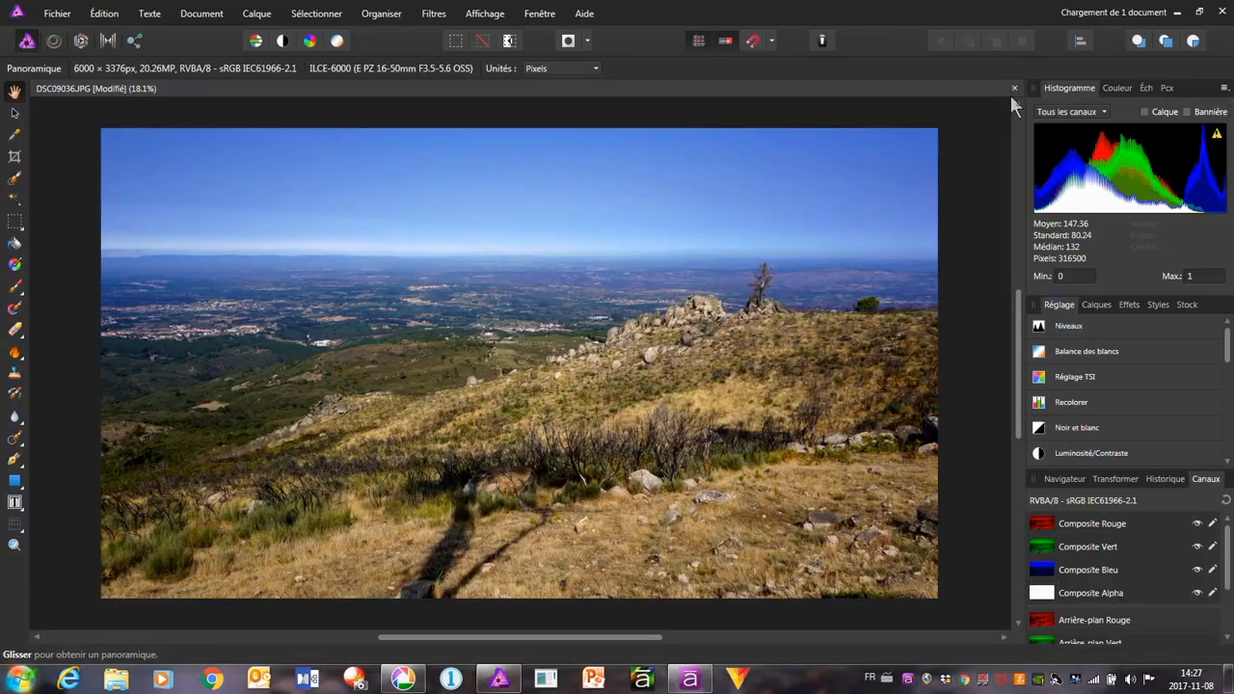
click(1014, 88)
click(611, 353)
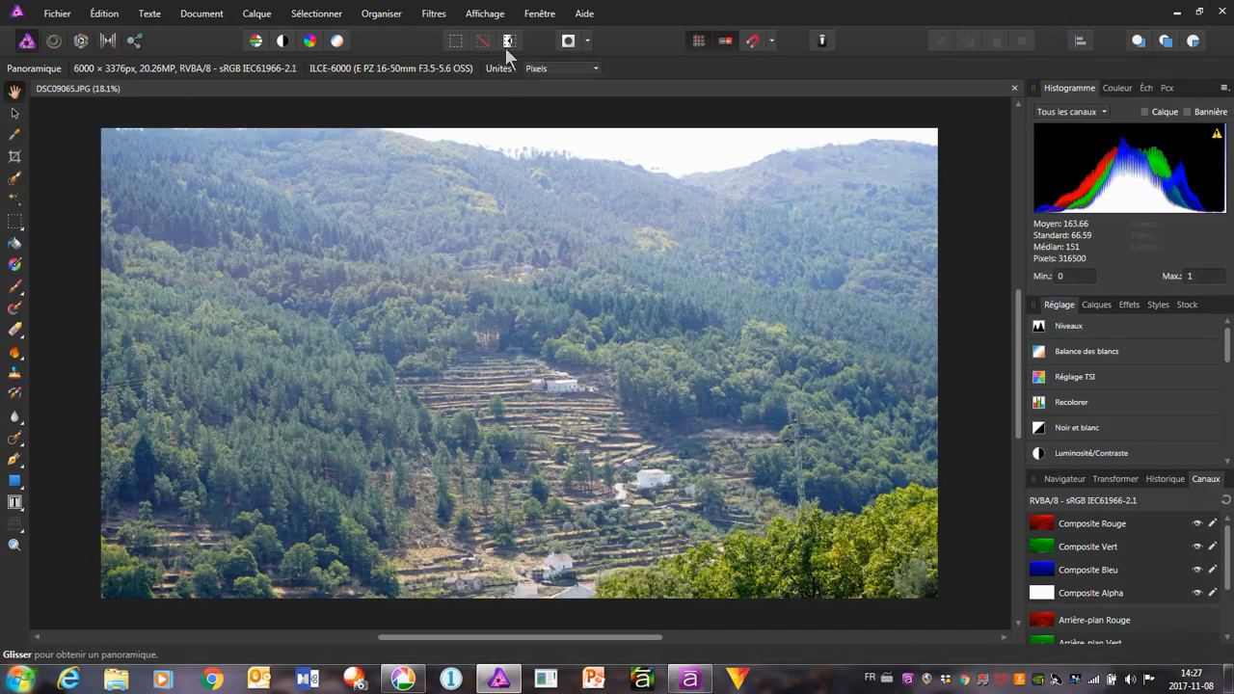
Remove the haze from the terraced valley photo with the haze removal filter's default settings
click(434, 14)
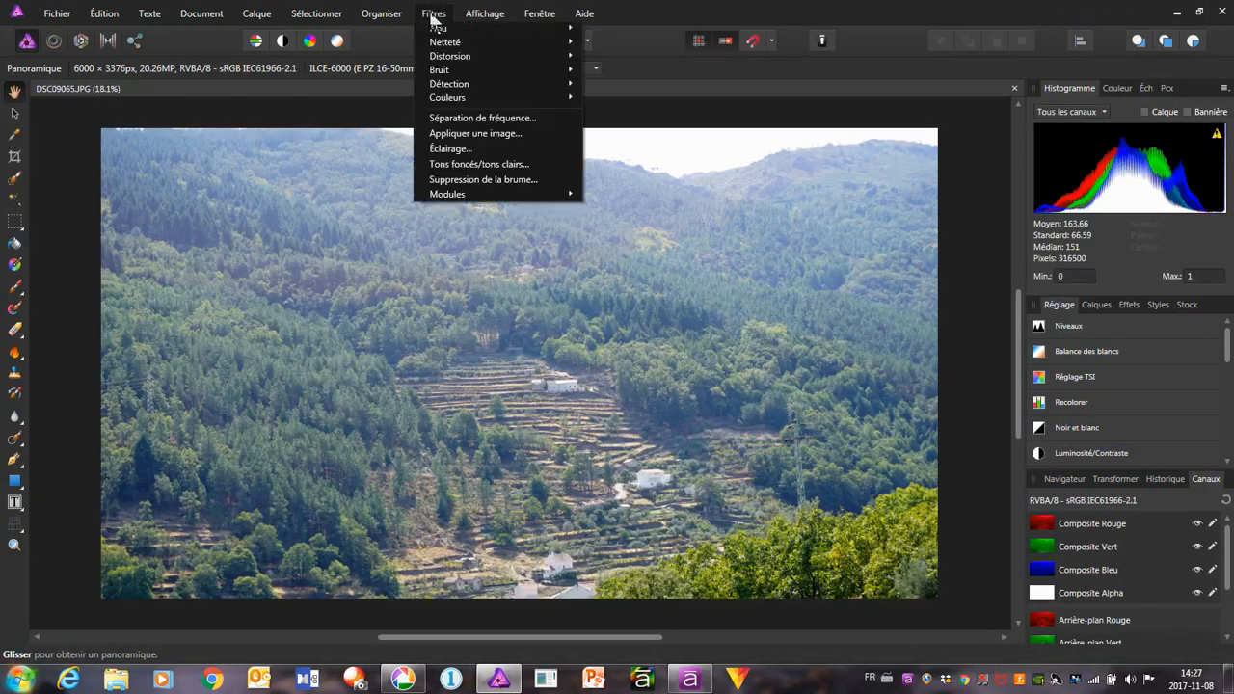
click(444, 179)
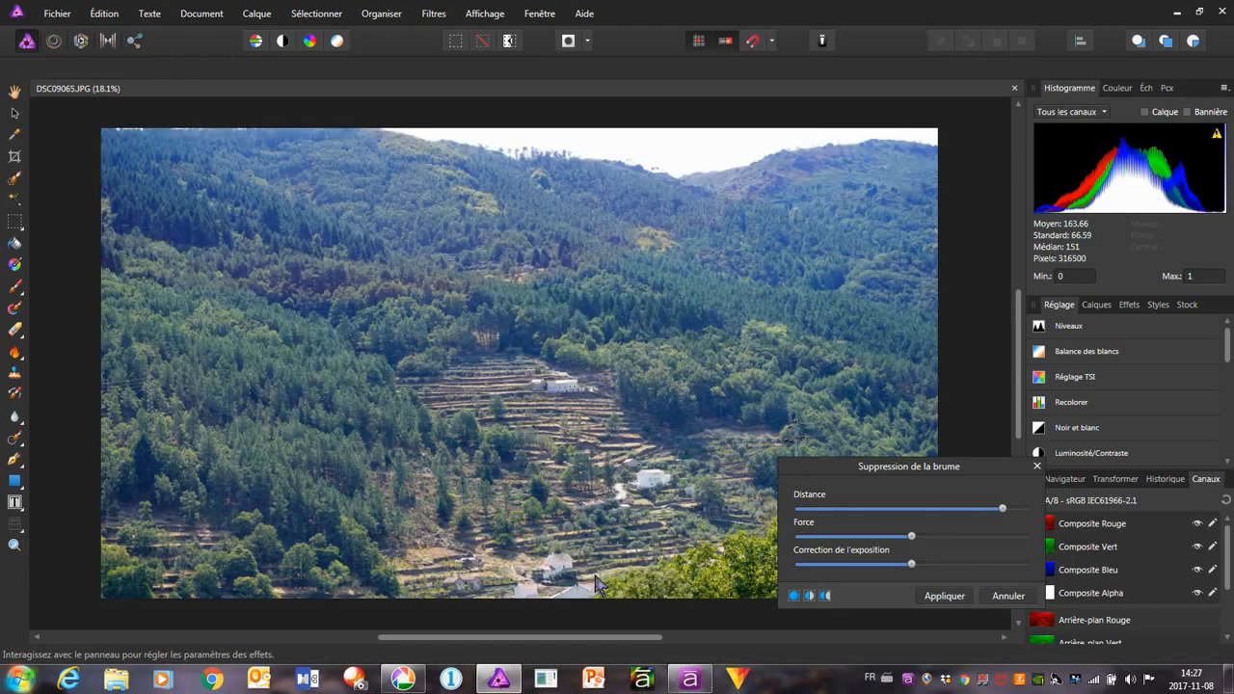
click(944, 596)
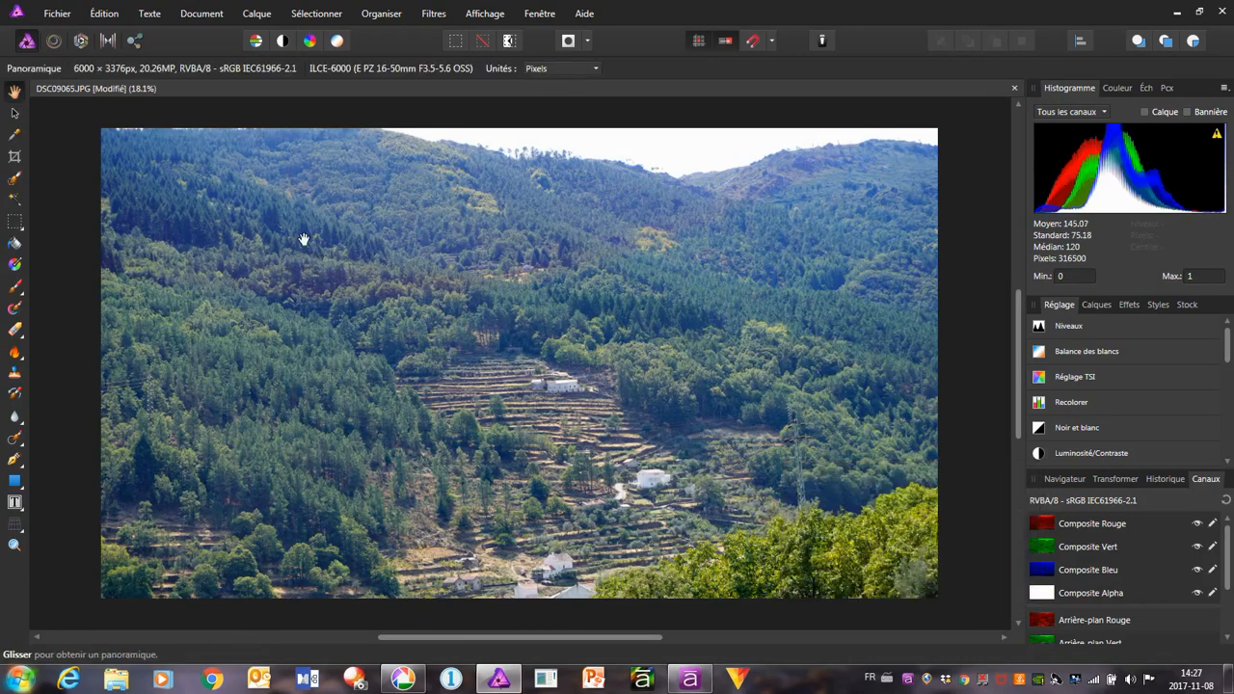
Export the dehazed valley photo as a JPEG at quality 95, replacing DSC09065 in the Édition folder, and switch back to Picasa
click(57, 13)
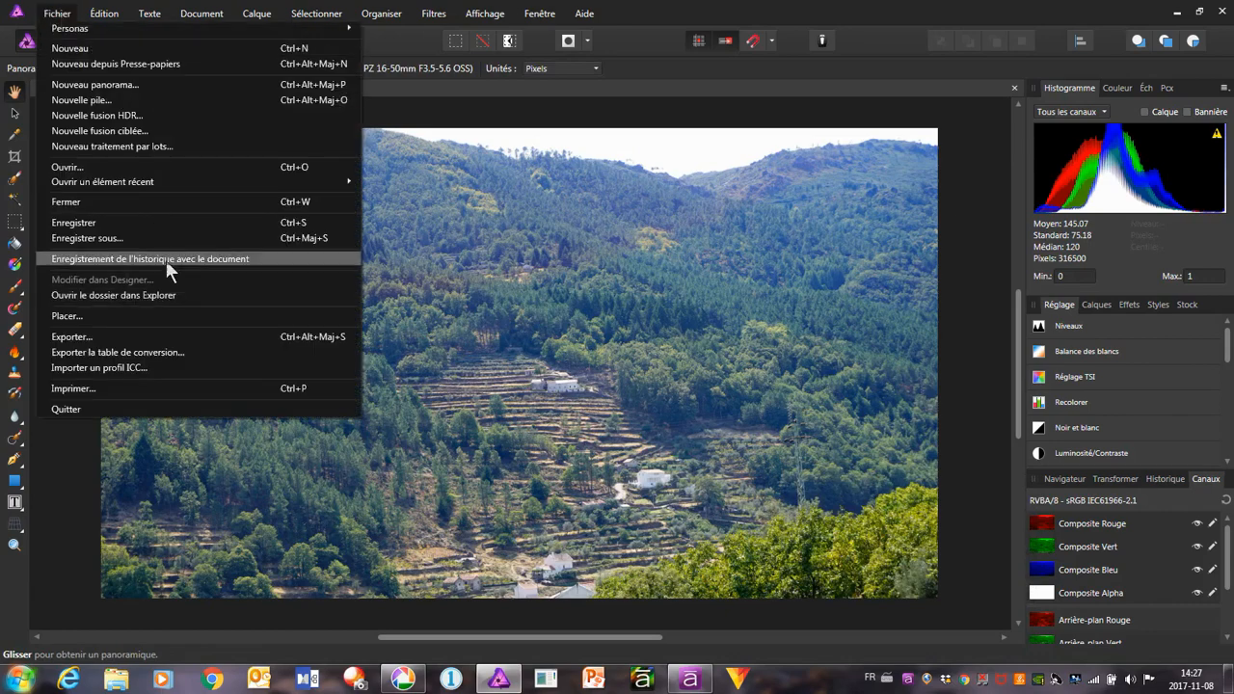
click(170, 334)
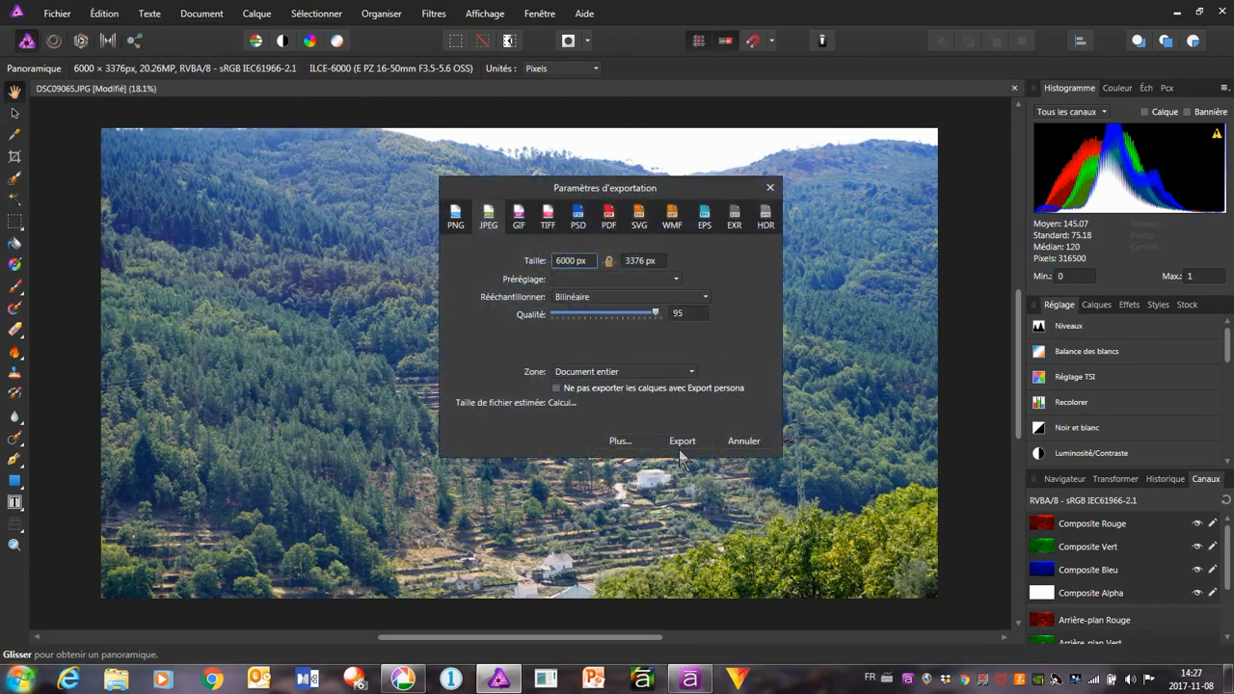
click(680, 443)
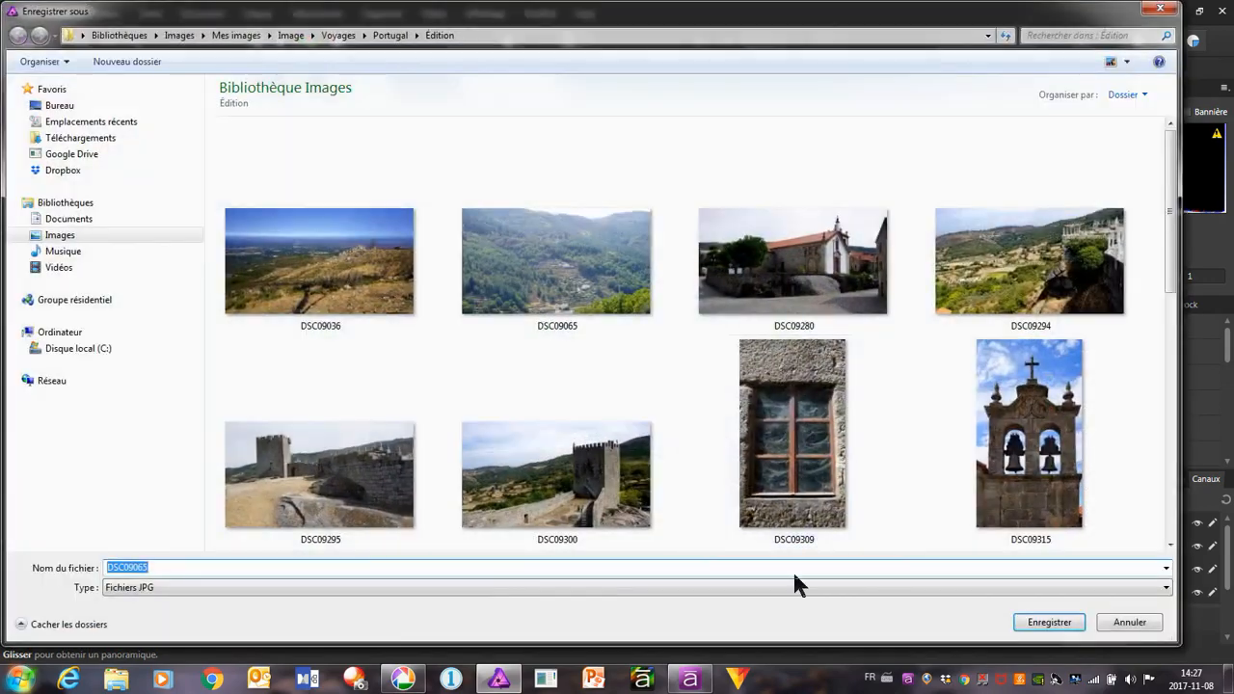
click(1066, 624)
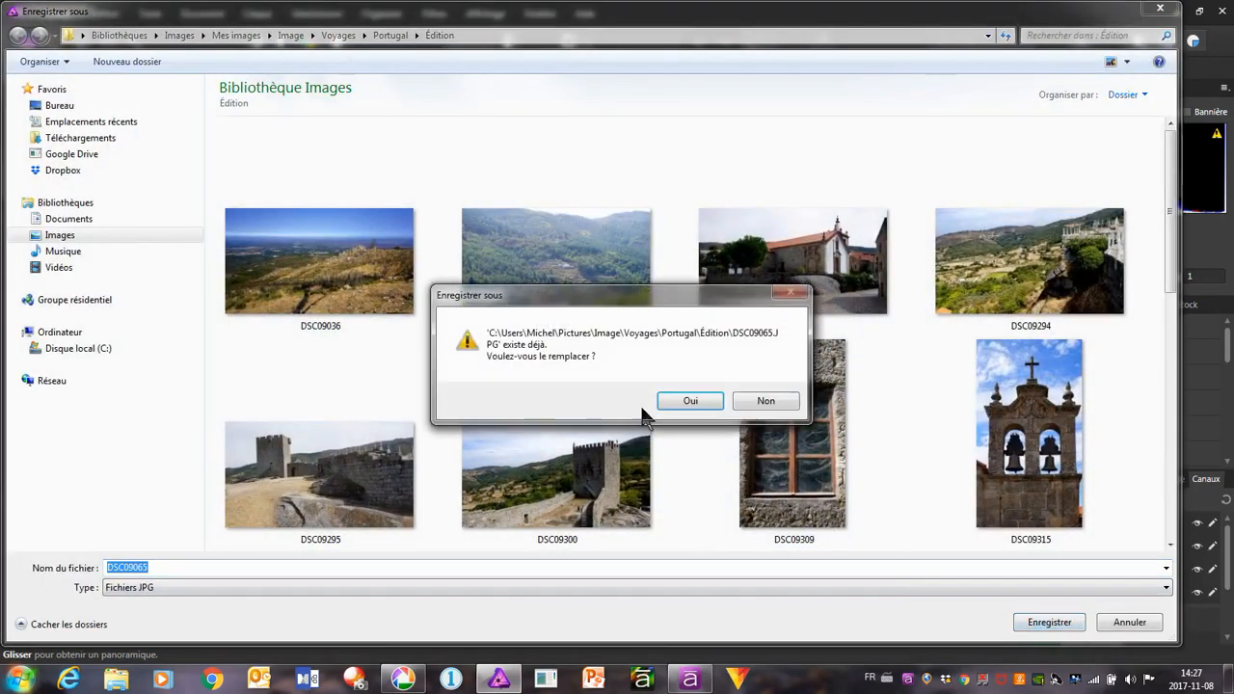
click(684, 401)
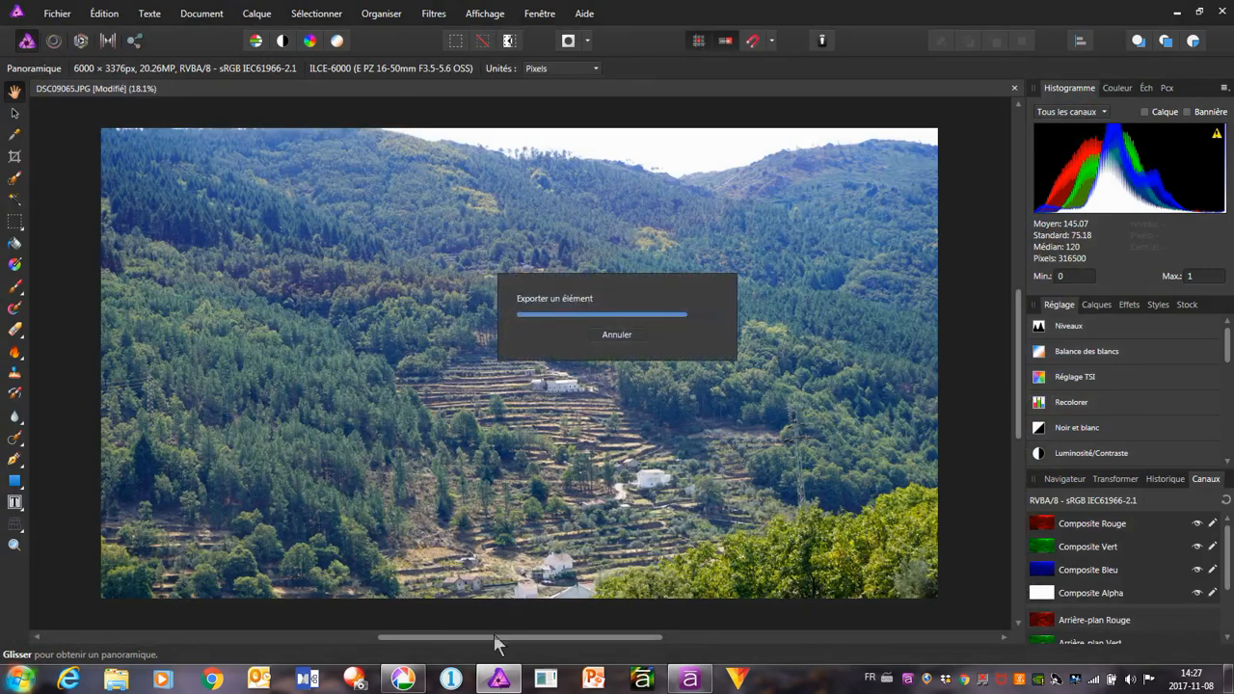
click(403, 679)
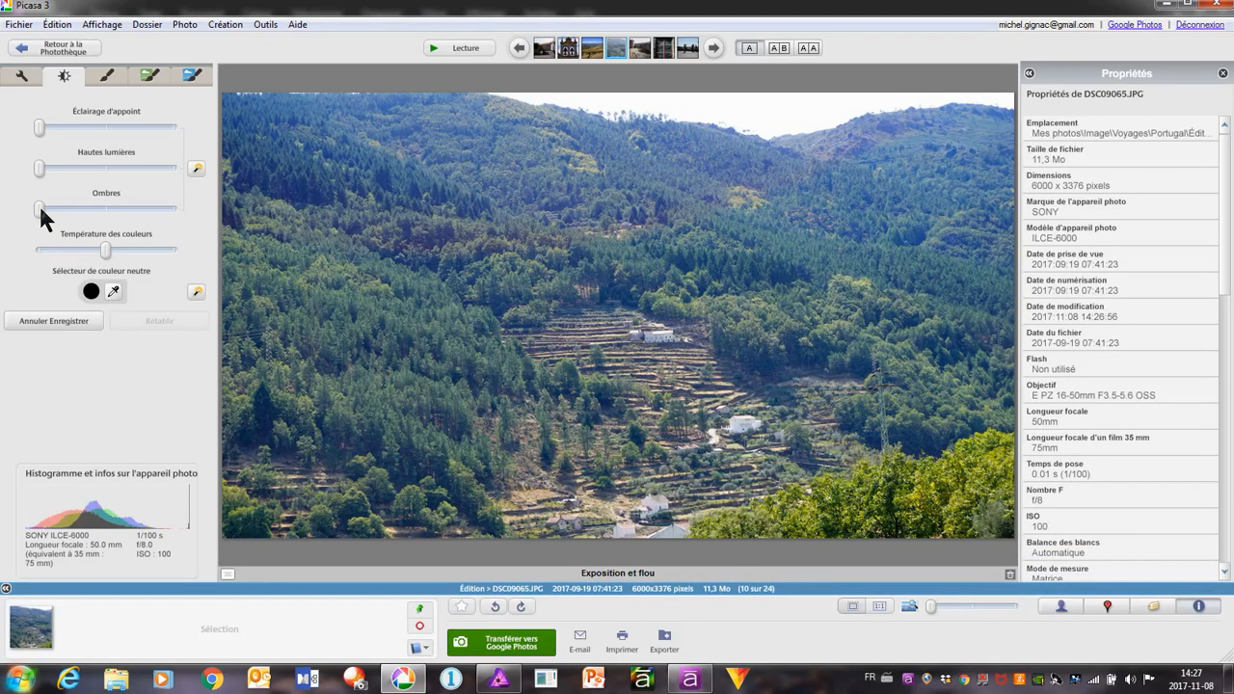
Slightly raise the shadows and highlights of the terraced valley photo DSC09065.JPG and save it
drag(38, 204, 56, 202)
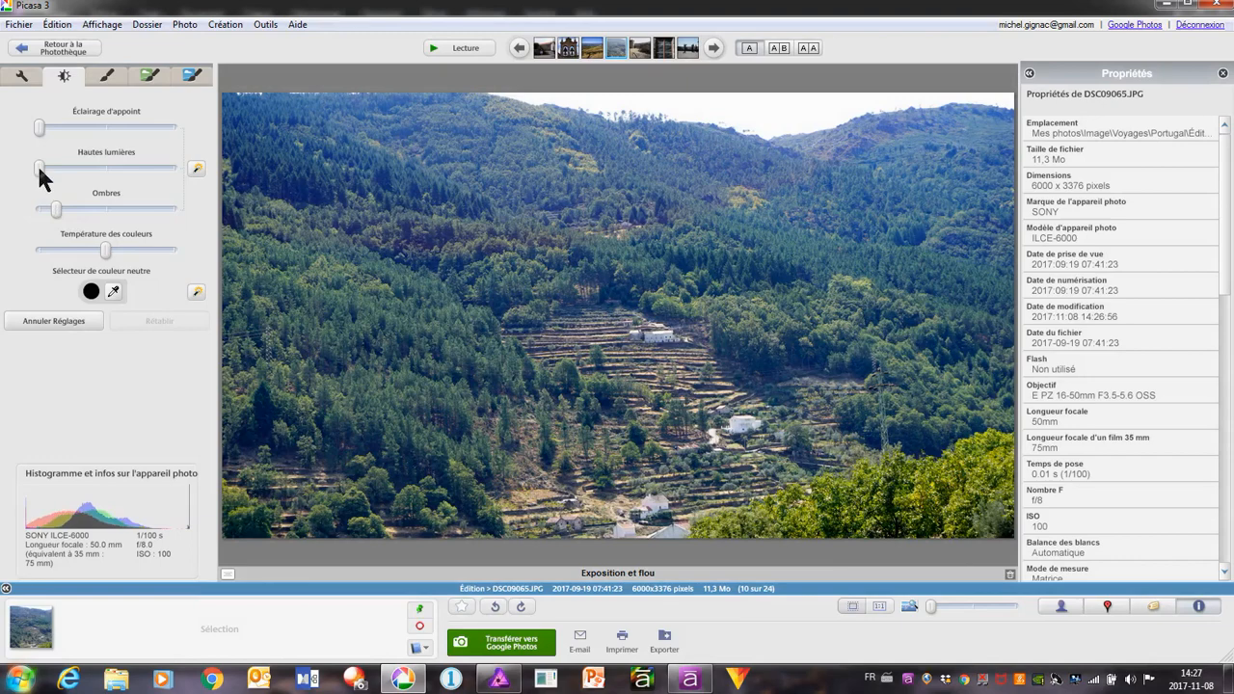
drag(37, 166, 58, 162)
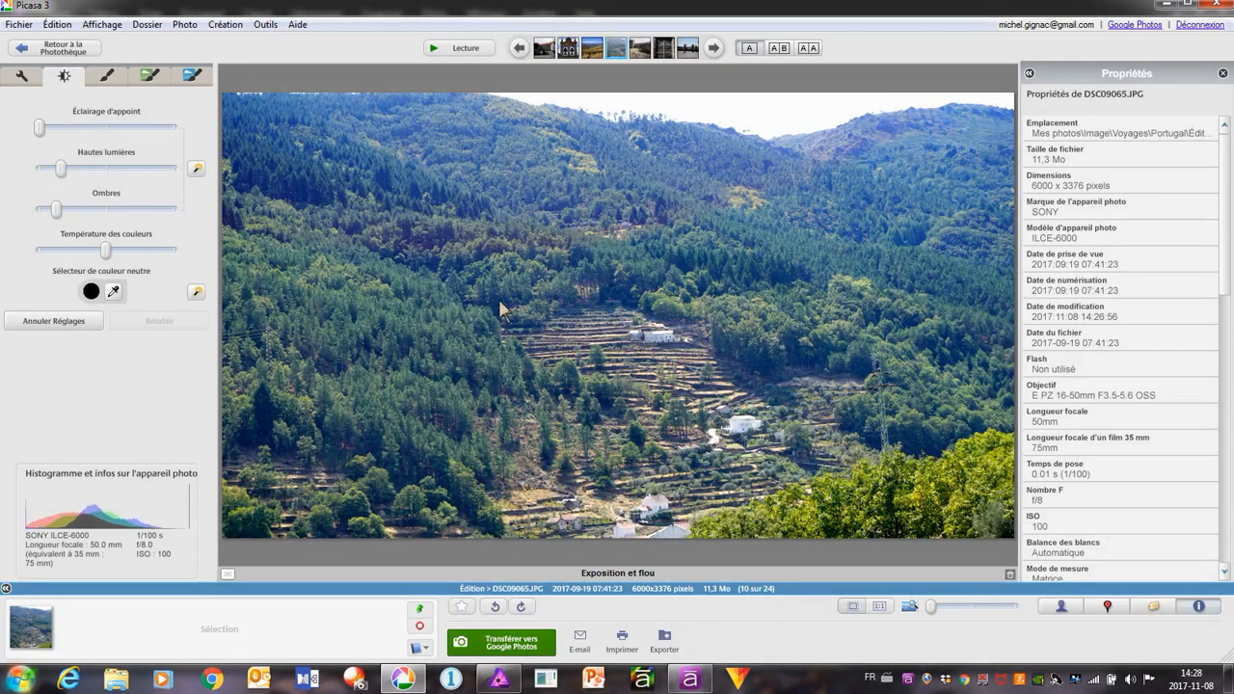
right_click(575, 236)
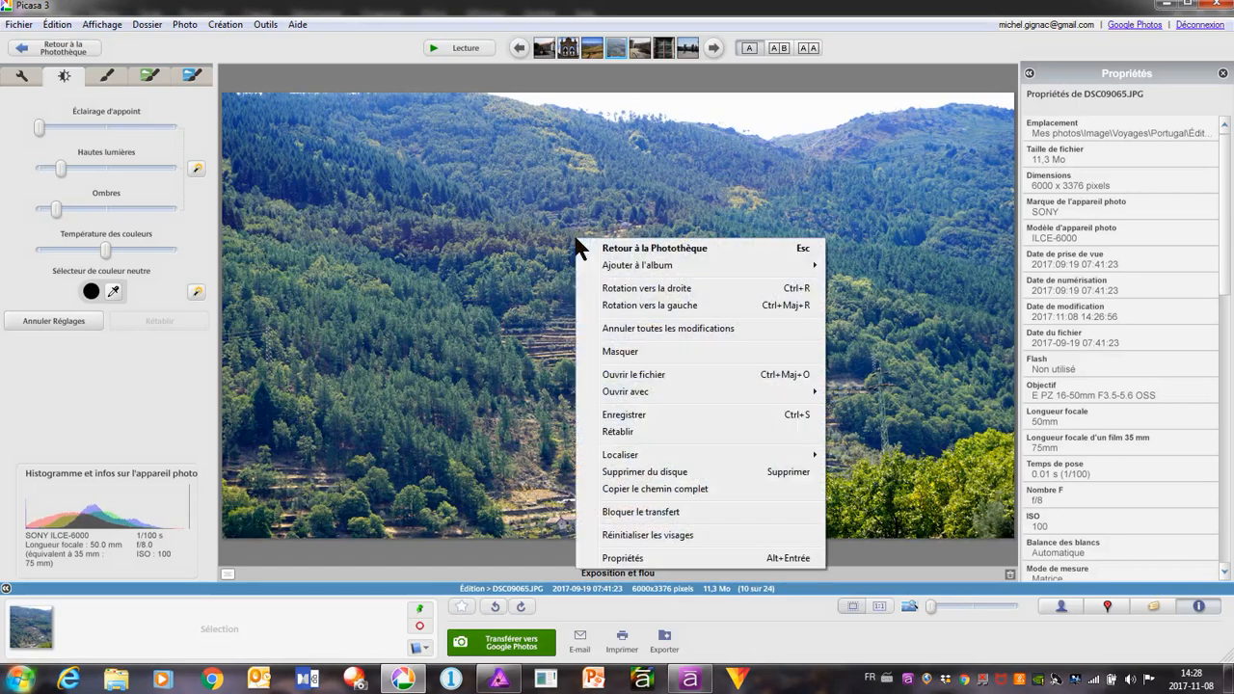
click(630, 411)
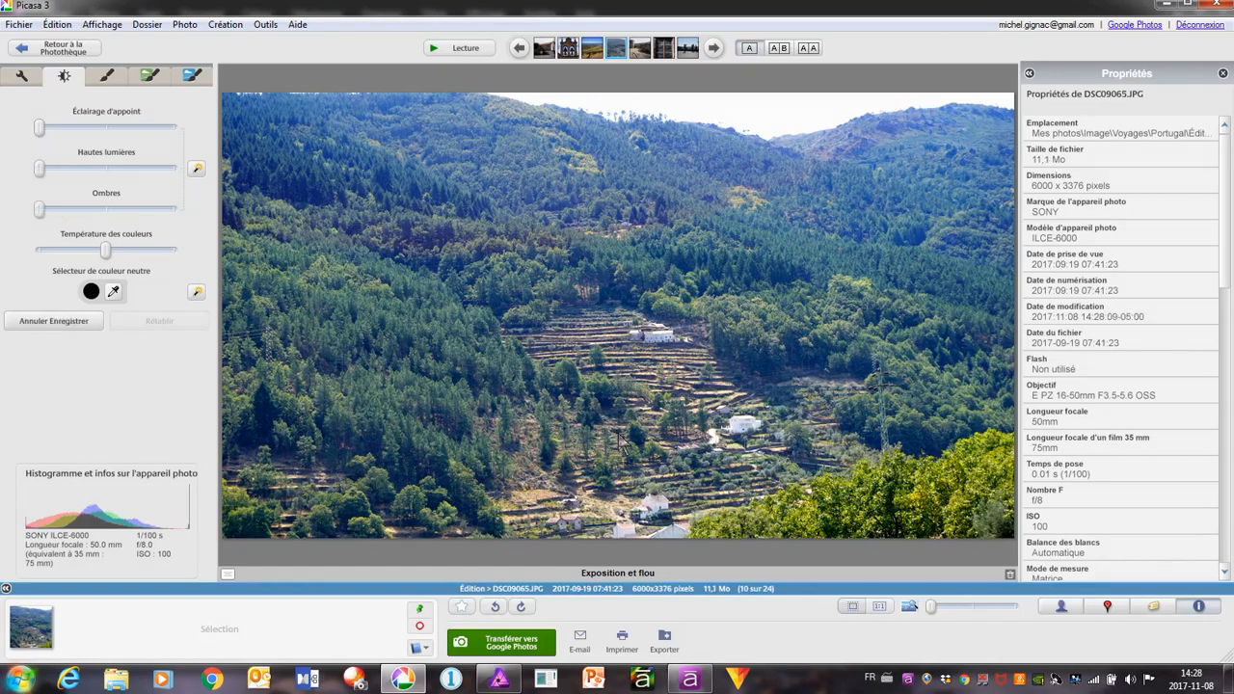
Go to the castle tower photo DSC09295.JPG, apply the quick lighting fix and straighten it with a slight clockwise rotation
click(714, 49)
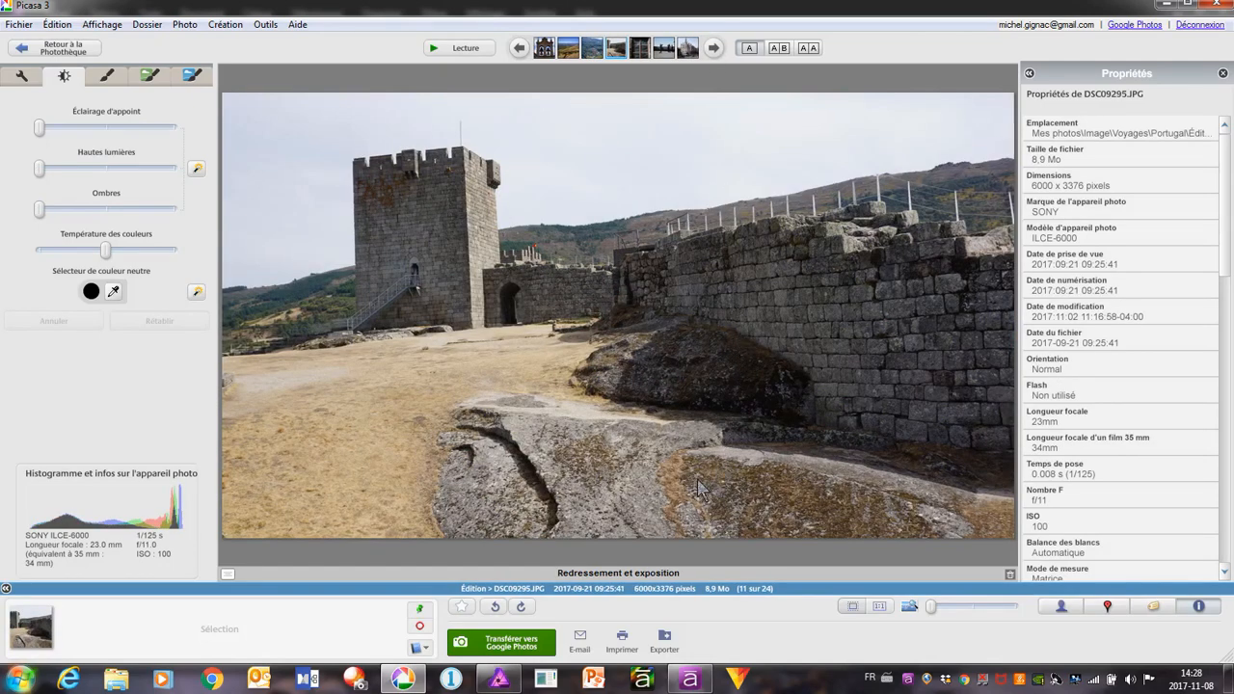
click(195, 169)
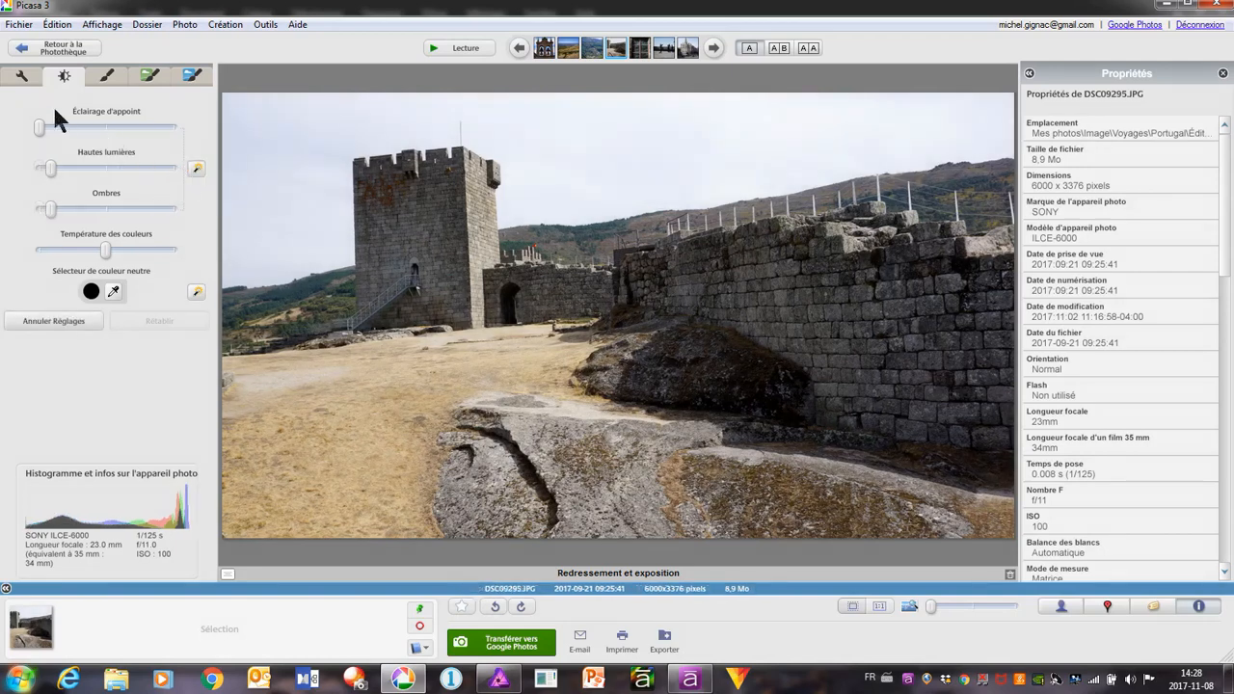
click(22, 77)
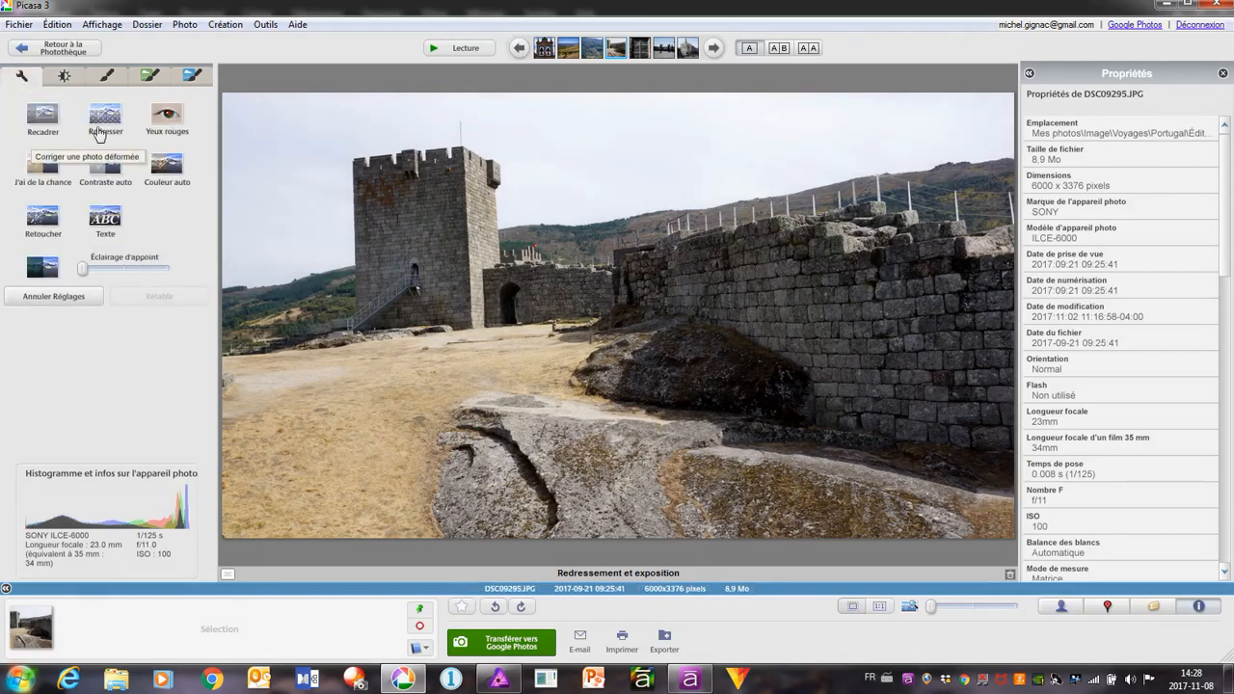
click(100, 134)
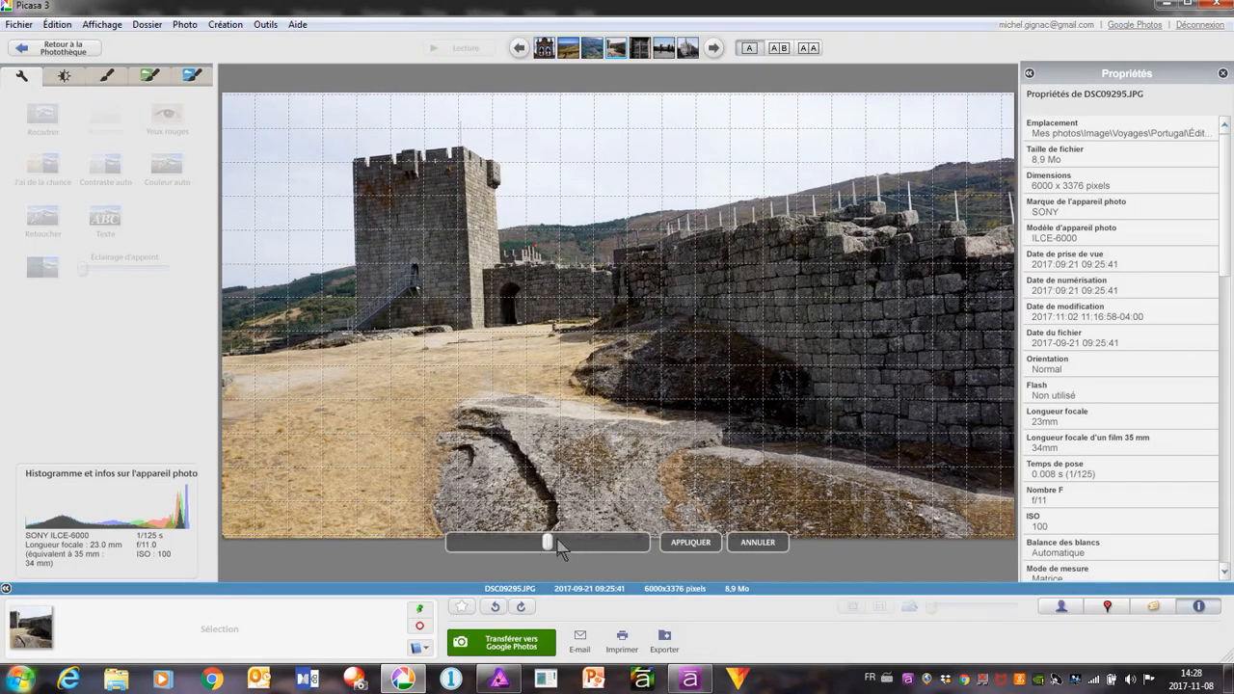
drag(546, 541, 530, 544)
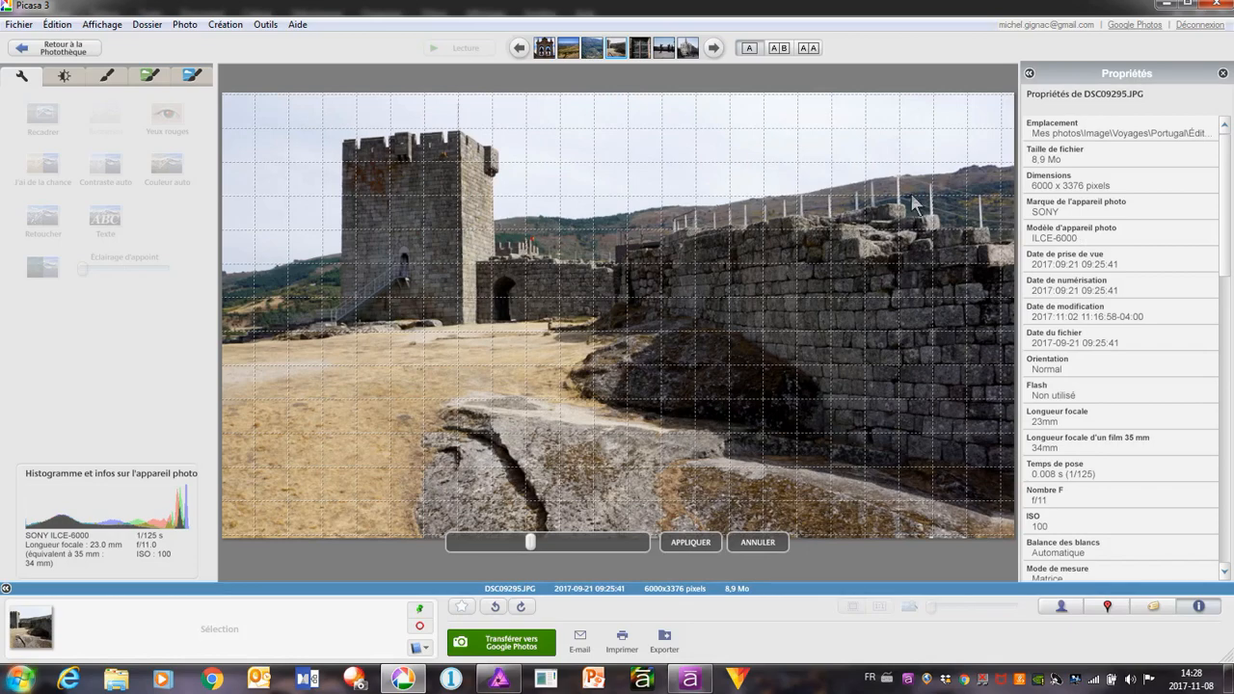
click(690, 542)
Save the castle tower photo and move past the window photo to the film crew photo DSC09934.JPG
right_click(610, 358)
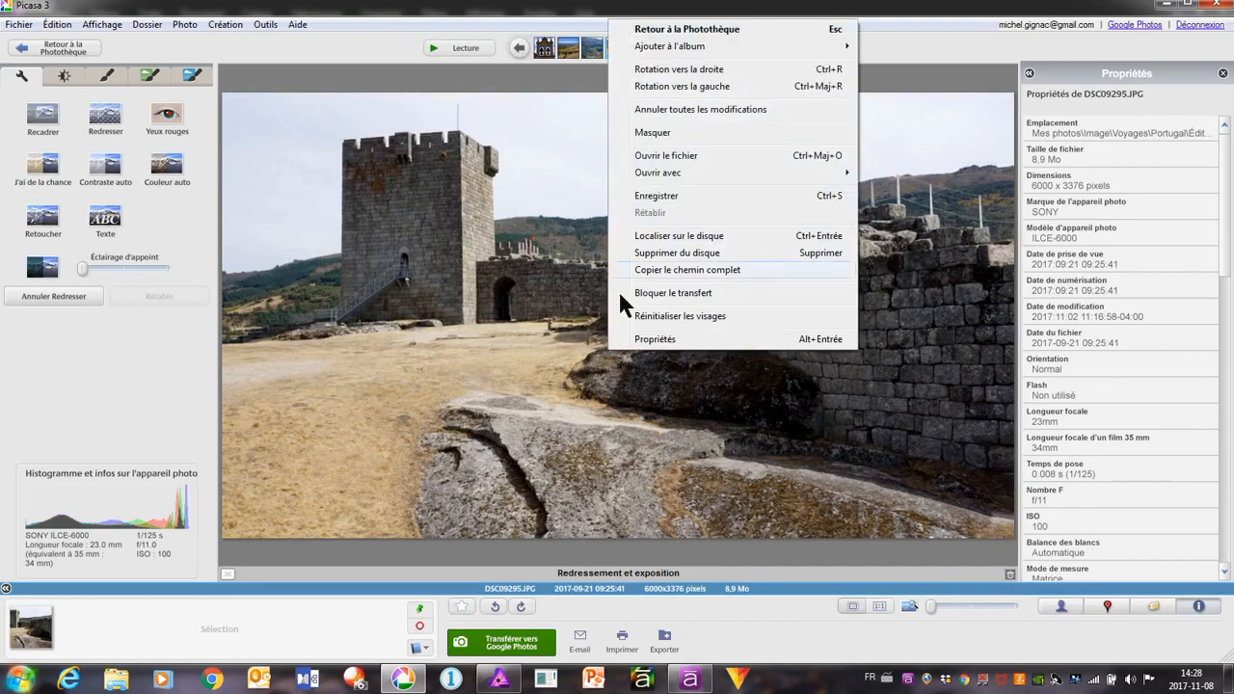
click(655, 197)
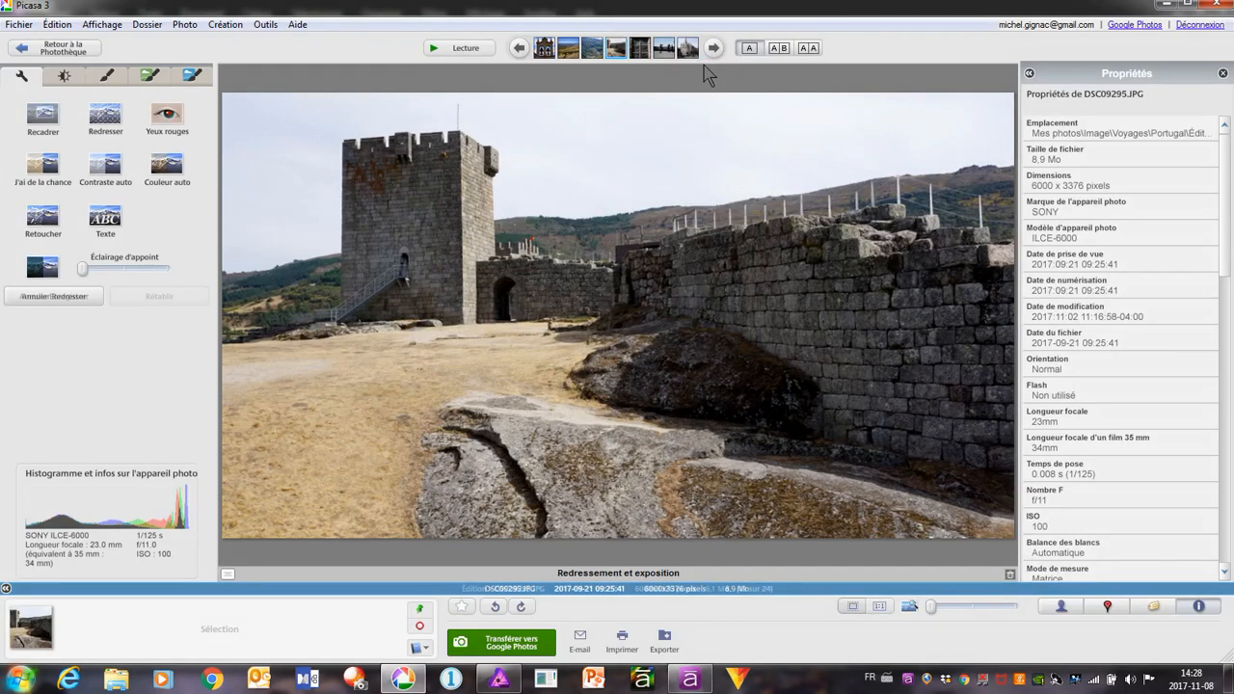
click(716, 50)
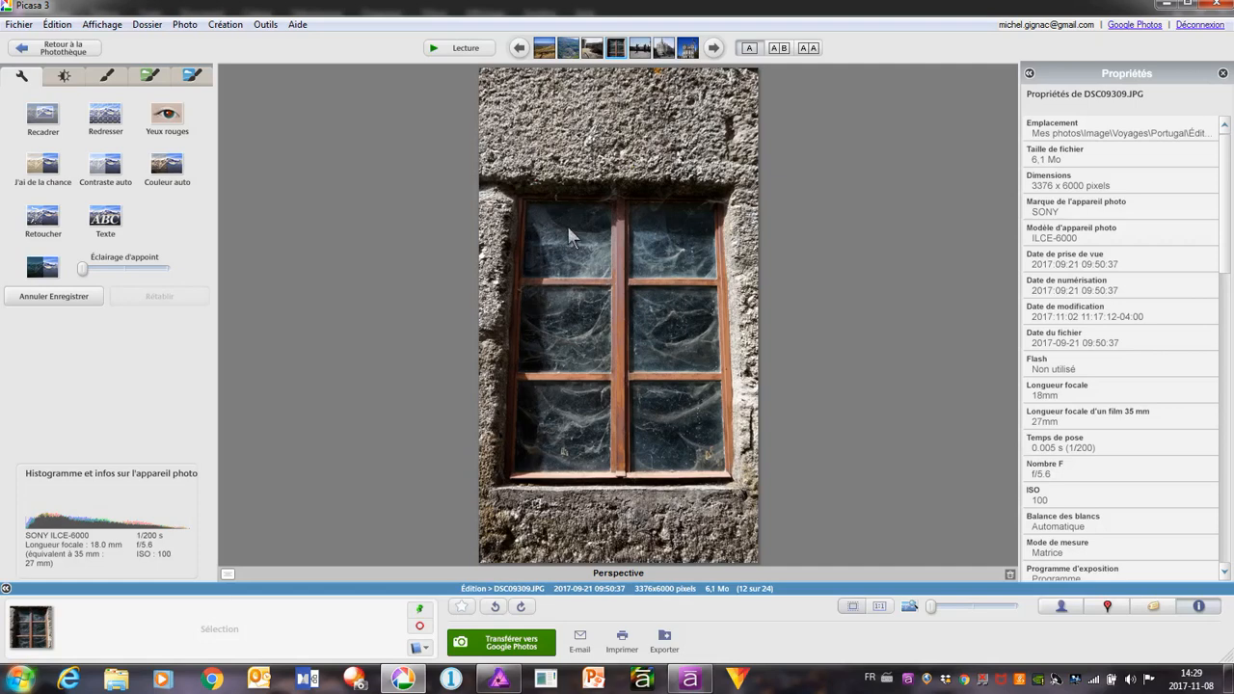
click(713, 50)
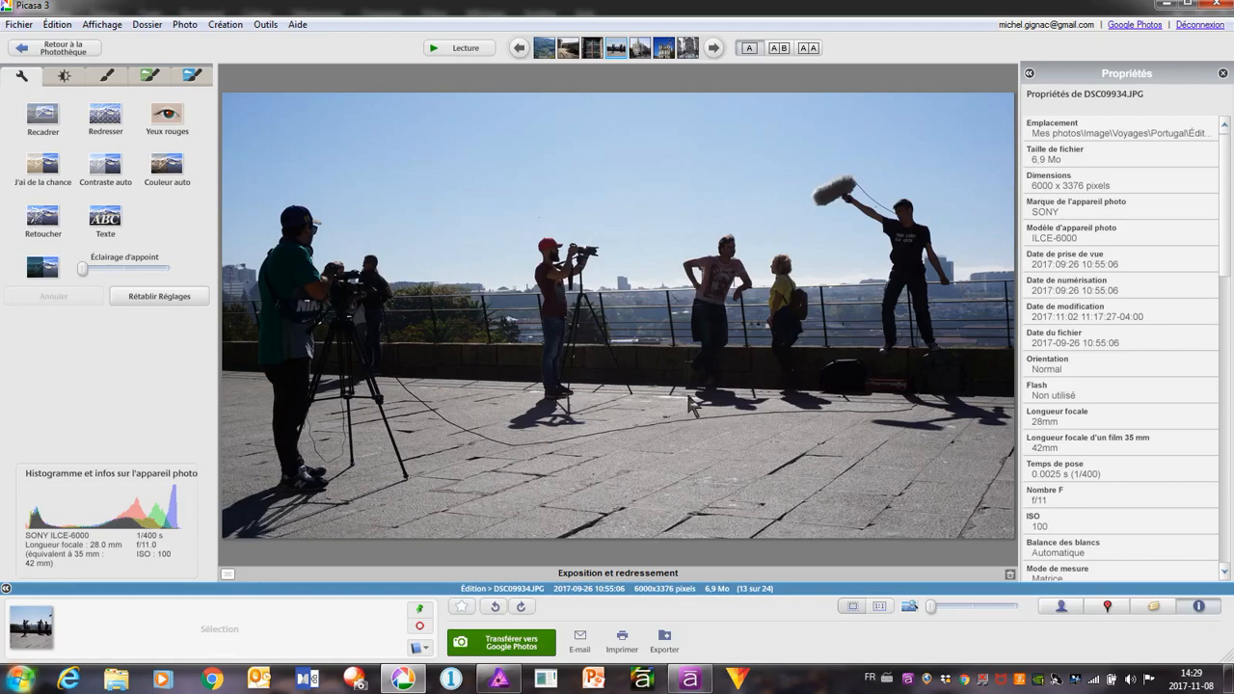
Apply the quick lighting fix to the film crew photo, raising fill light to about three quarters and shadows to about half
click(61, 77)
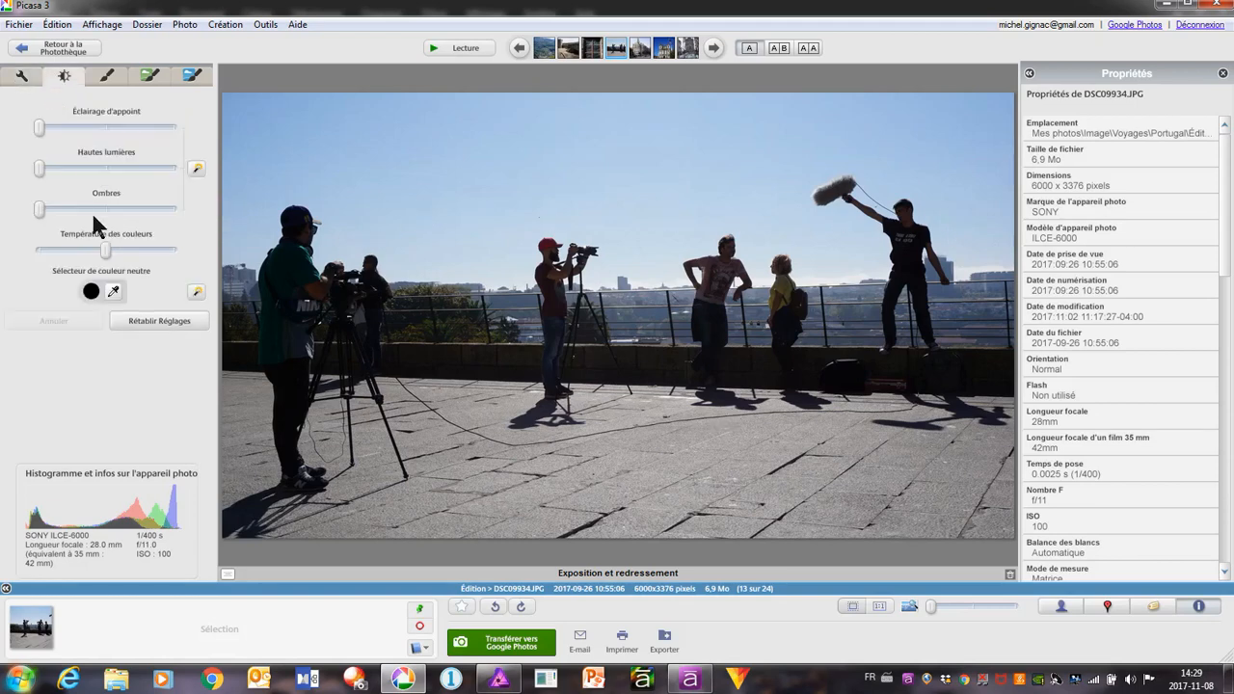
click(196, 171)
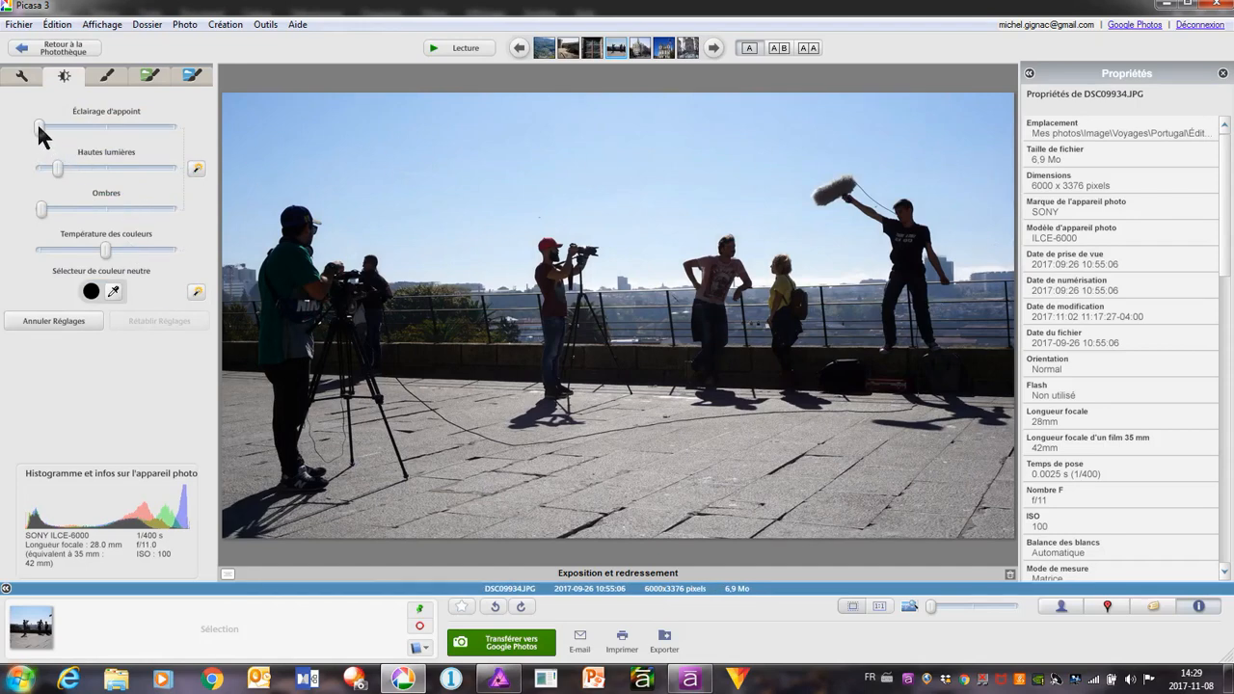
drag(46, 125, 138, 131)
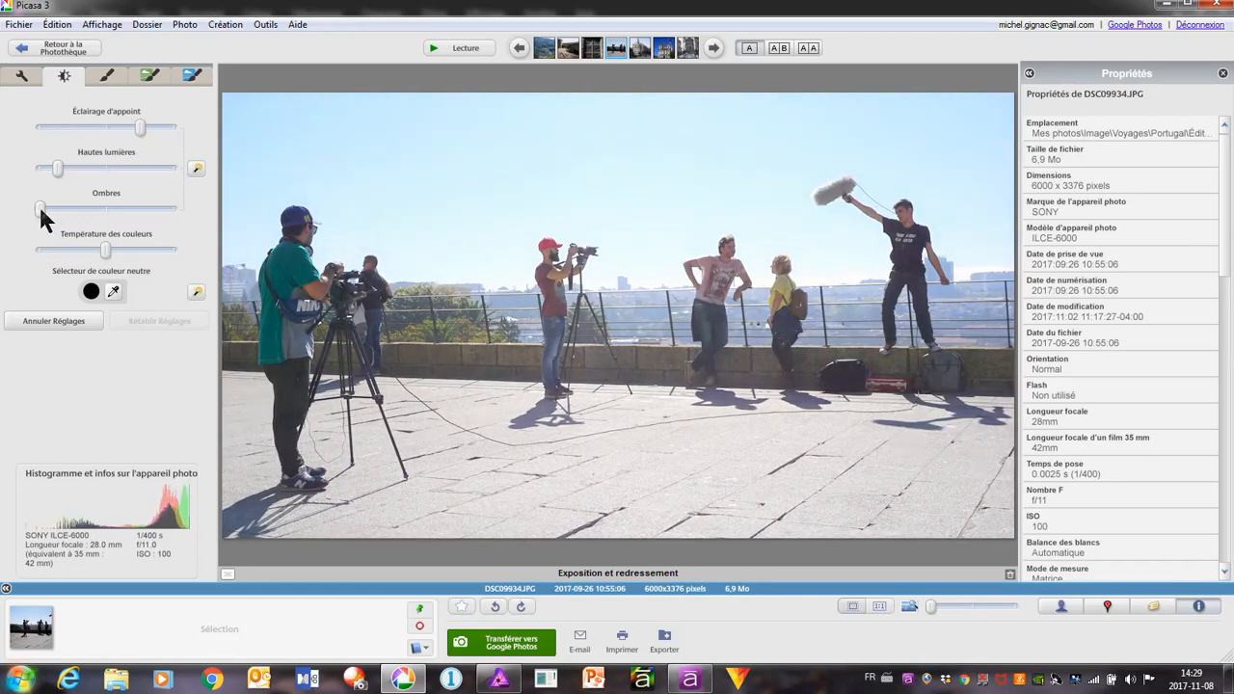
drag(39, 205, 107, 235)
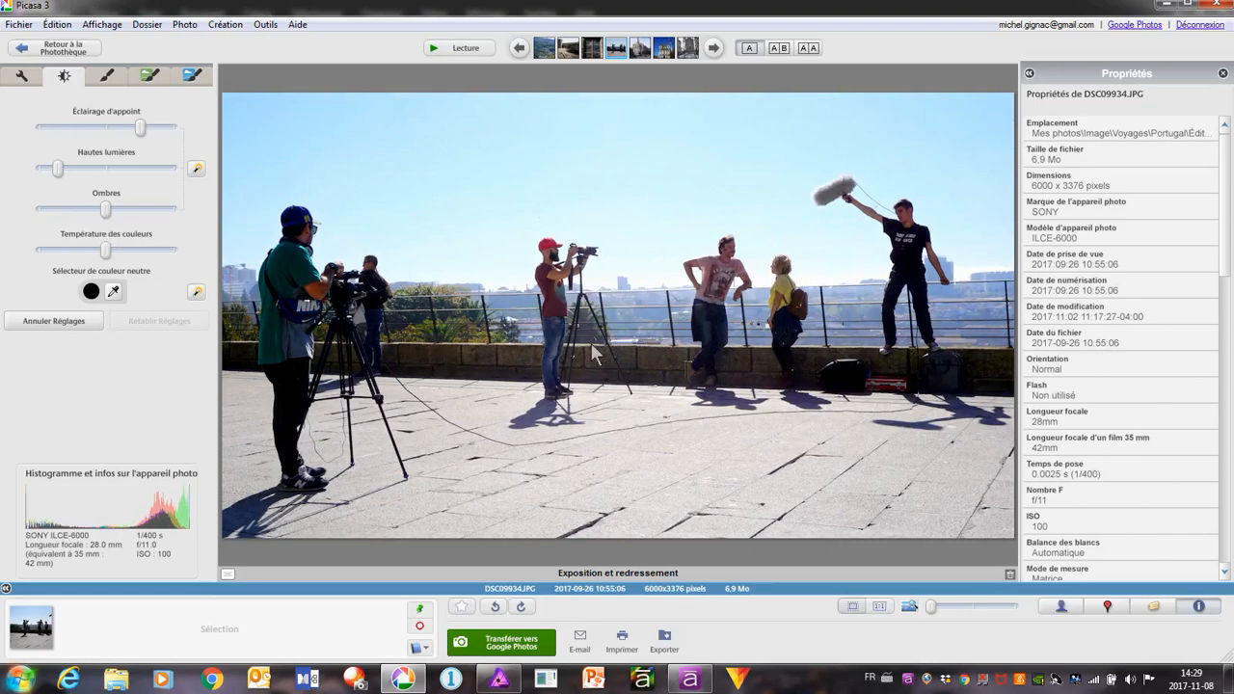
Straighten the film crew photo with a slight clockwise rotation and save it
click(20, 77)
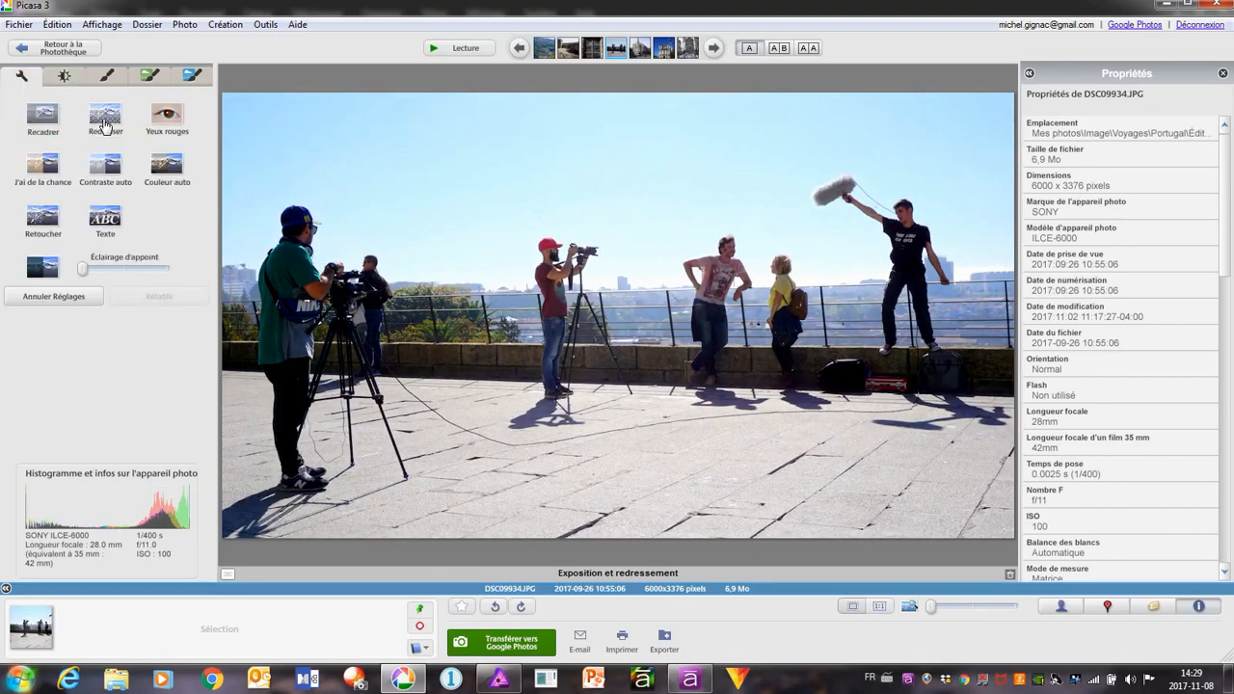
click(105, 116)
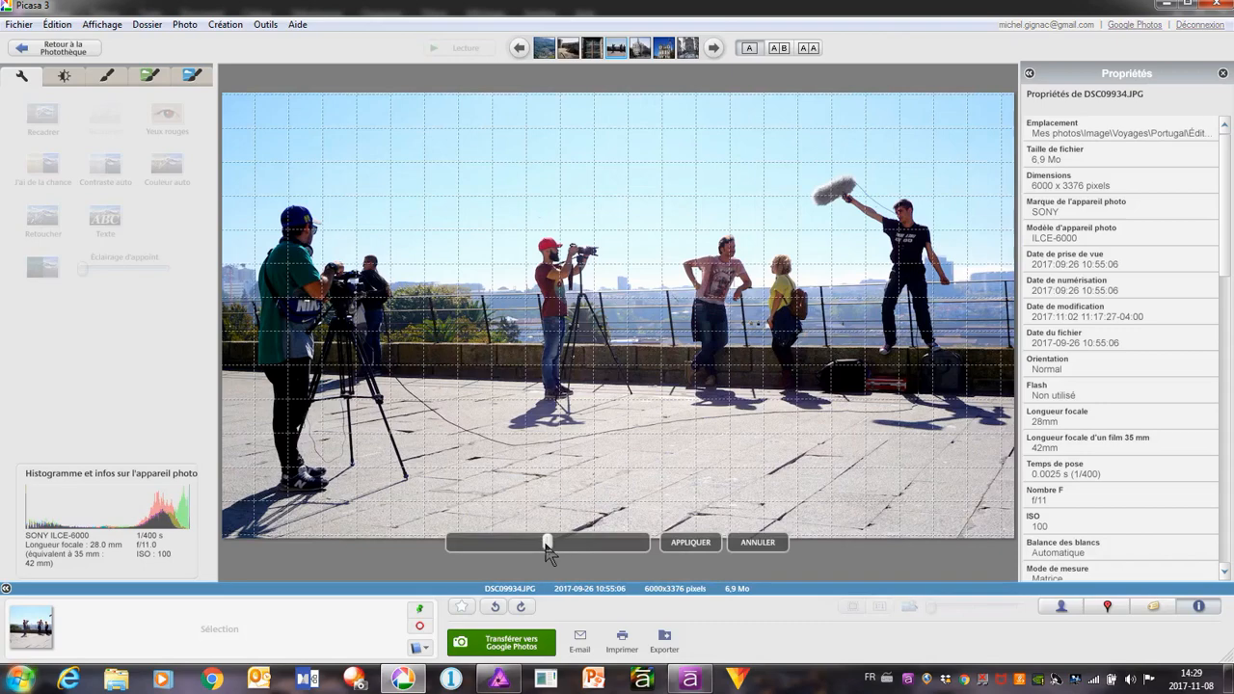
drag(546, 547, 534, 552)
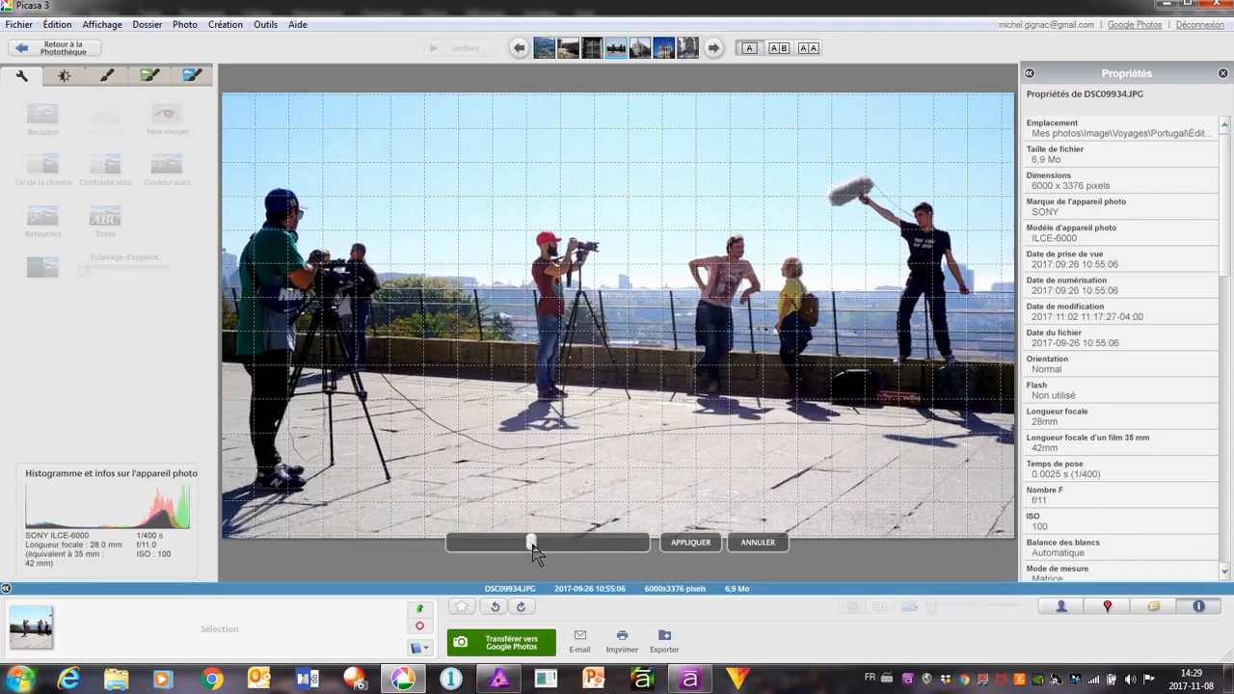
click(676, 544)
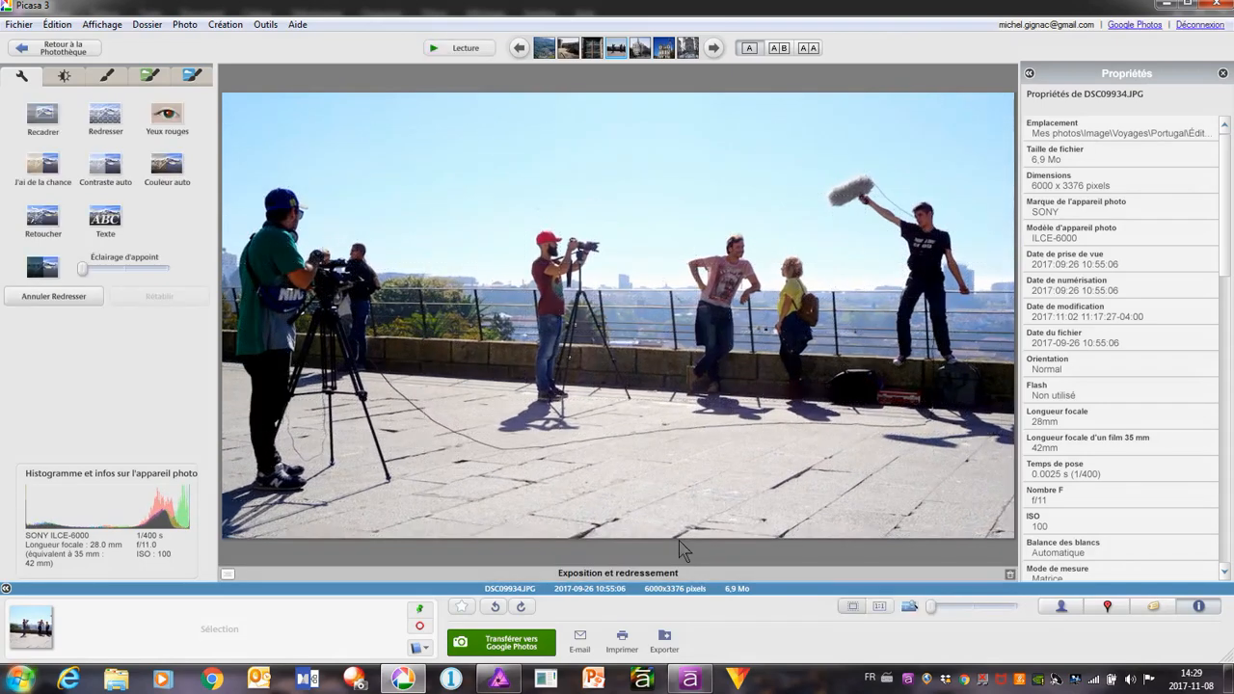
right_click(592, 279)
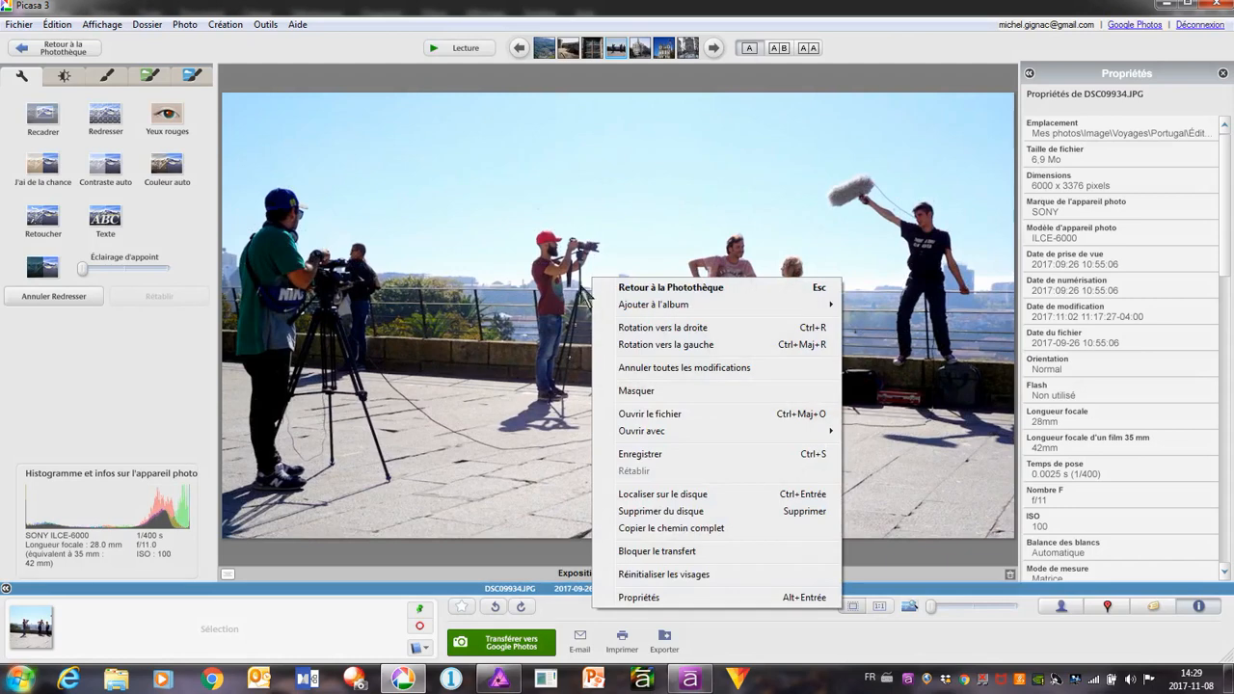
click(654, 454)
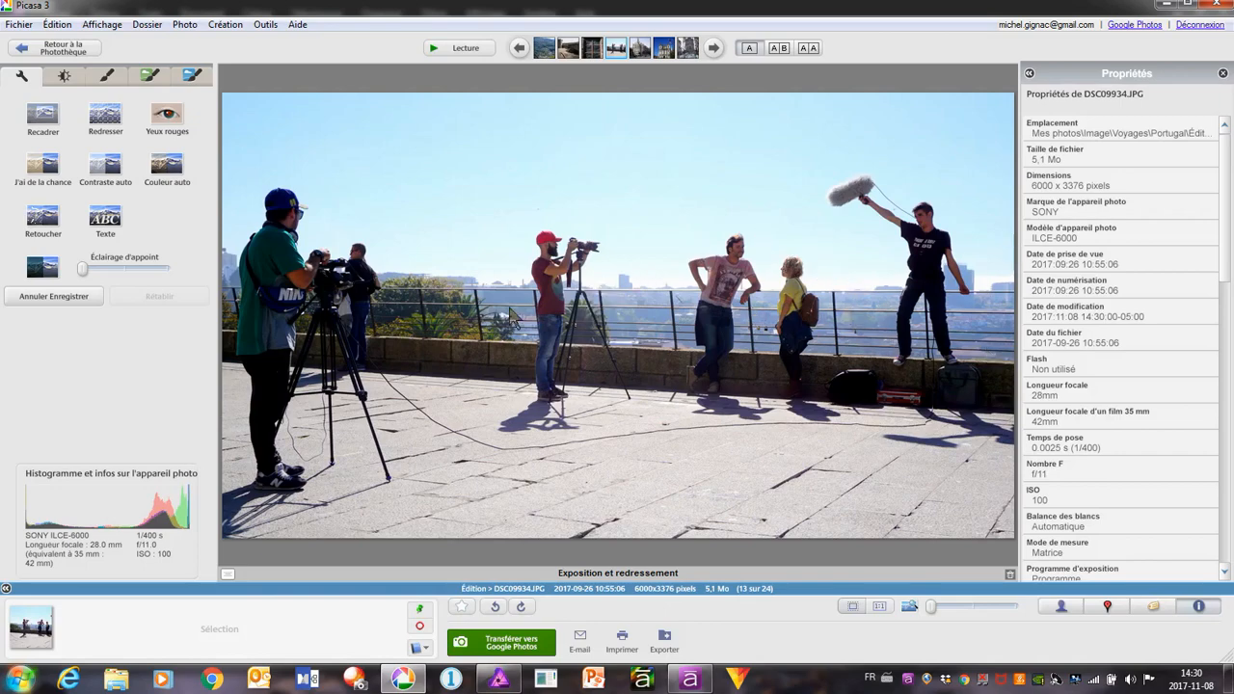
Go to the corner building photo DSC09515.JPG and apply the quick lighting fix
click(714, 48)
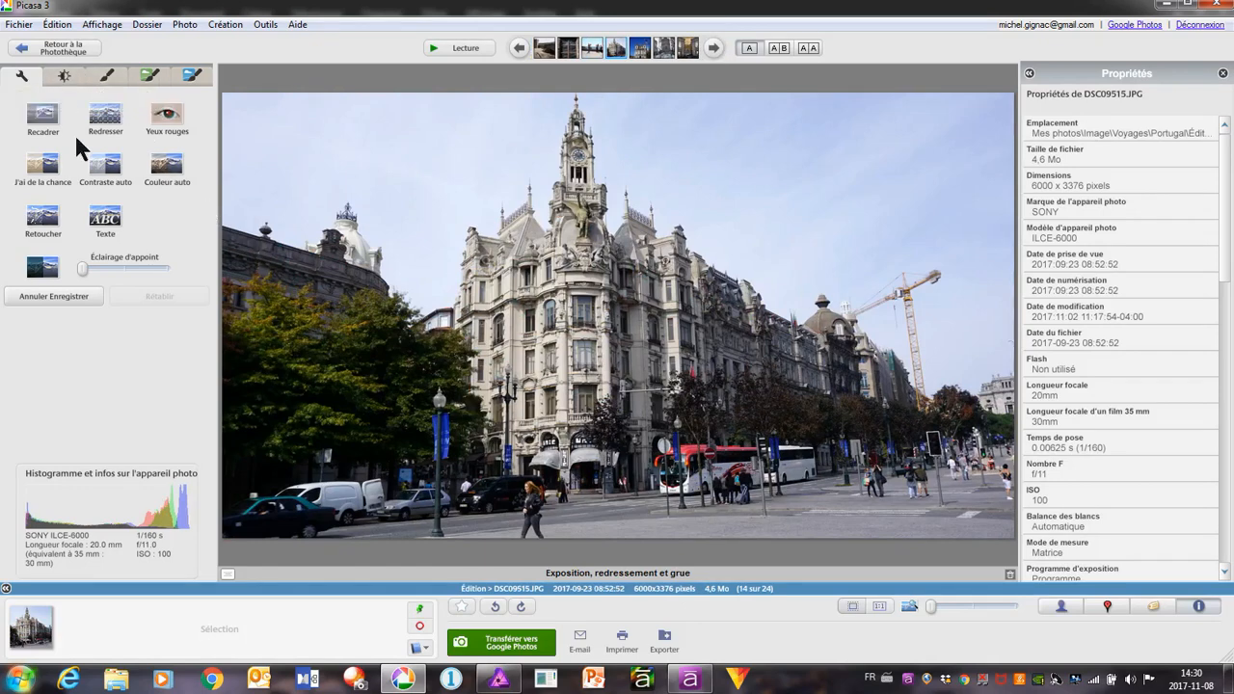
click(64, 78)
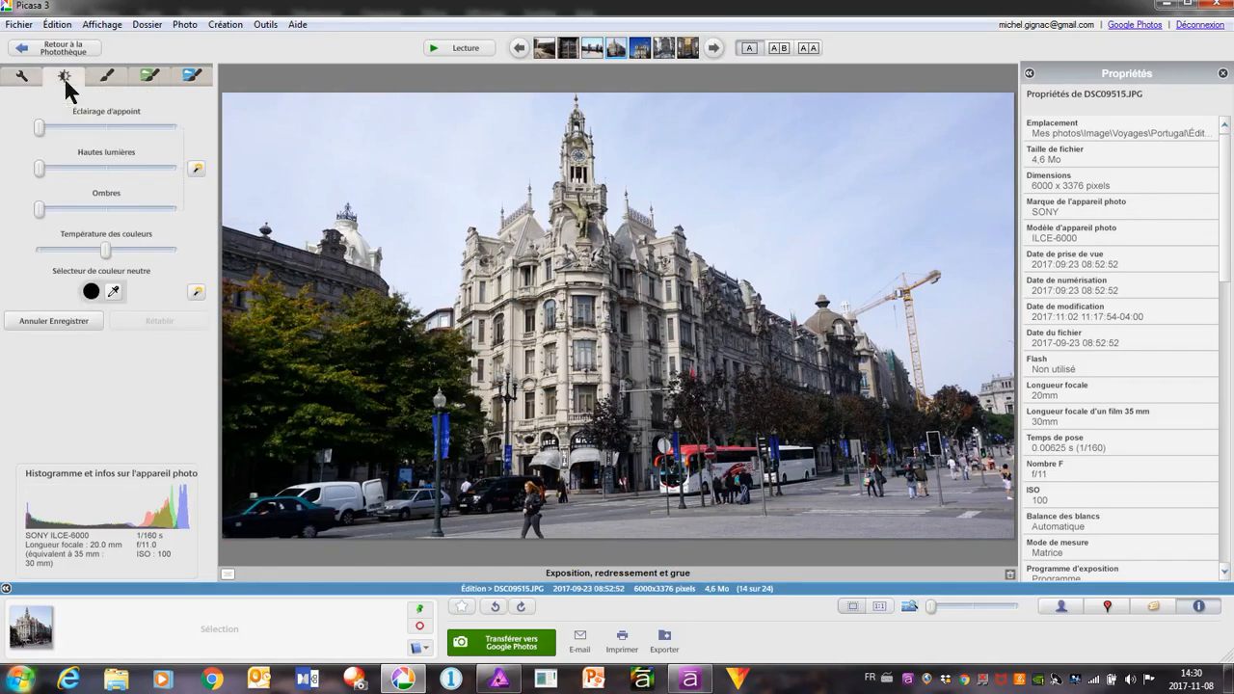
click(196, 170)
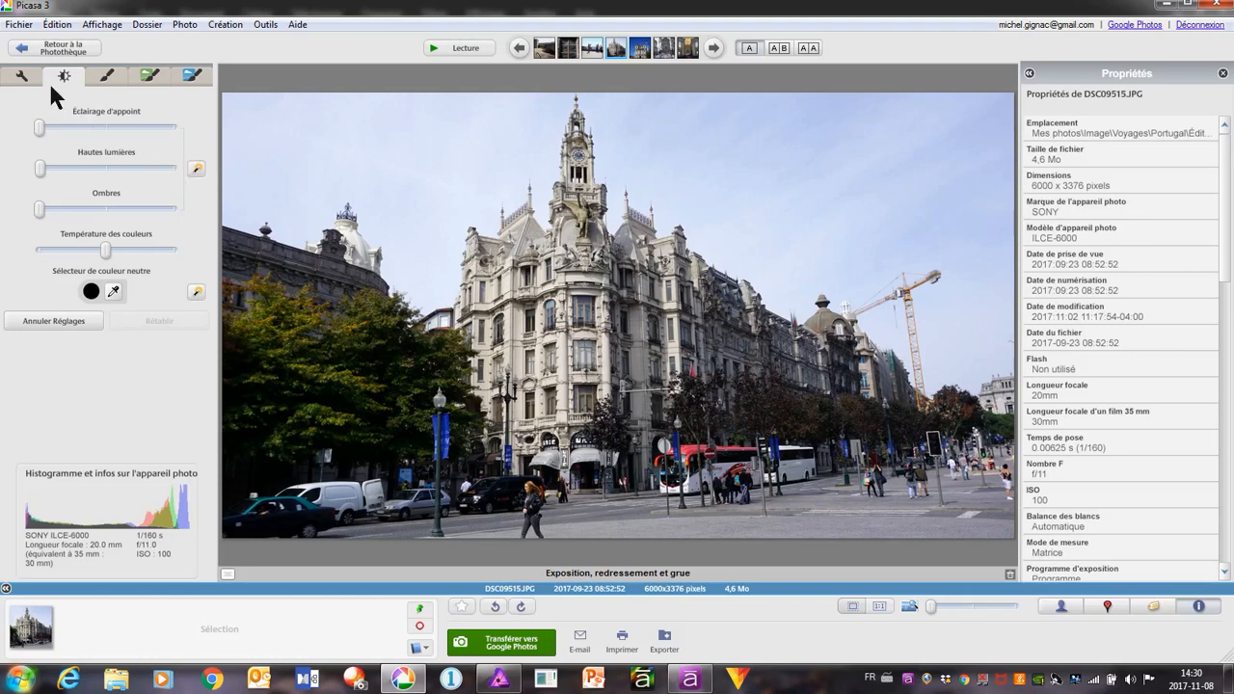
Start straightening the corner building photo DSC09515.JPG
click(24, 77)
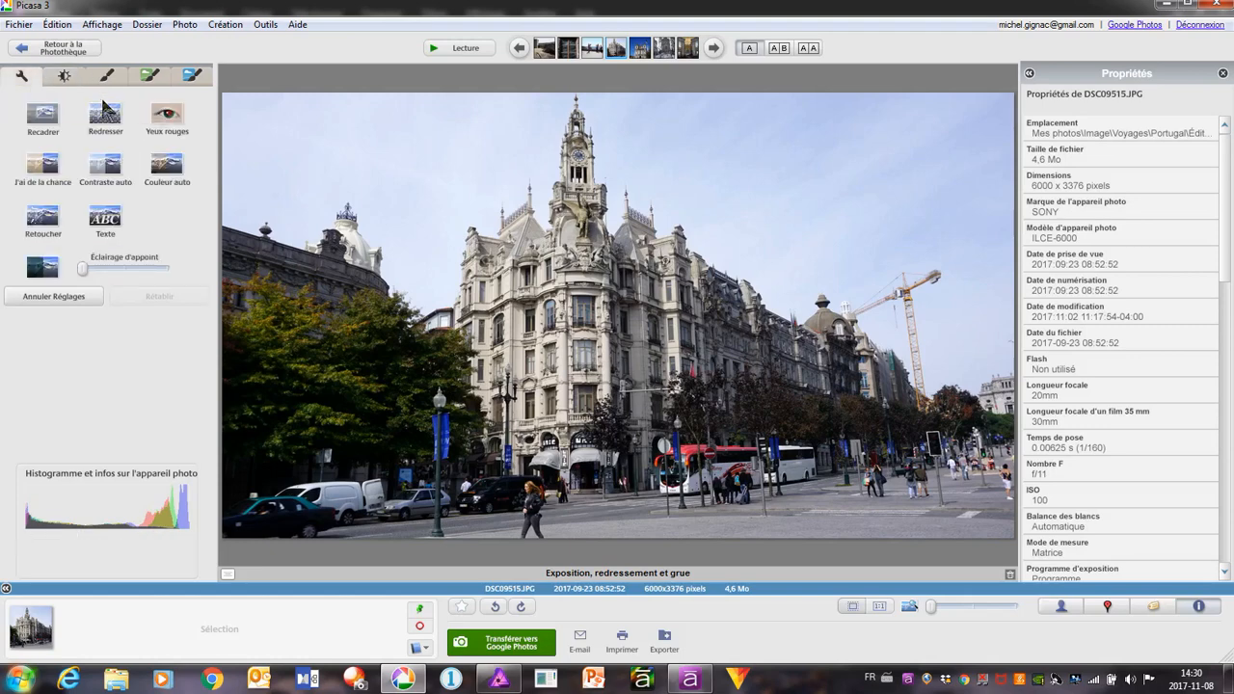
click(104, 112)
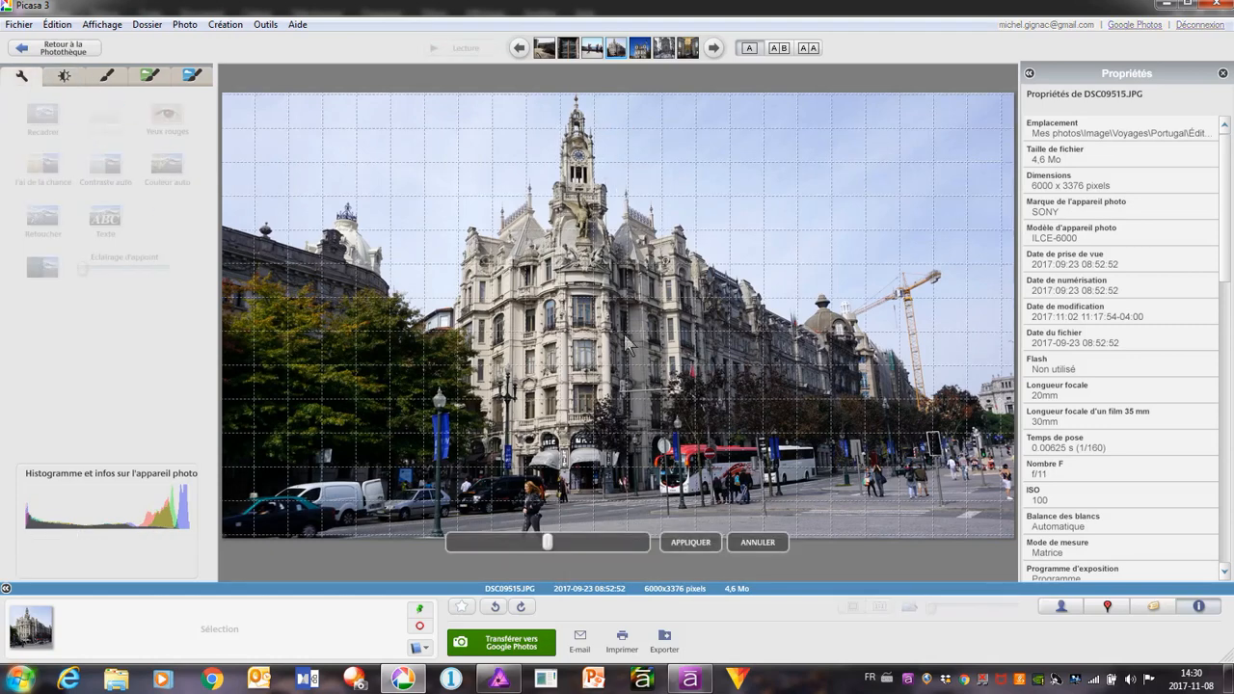
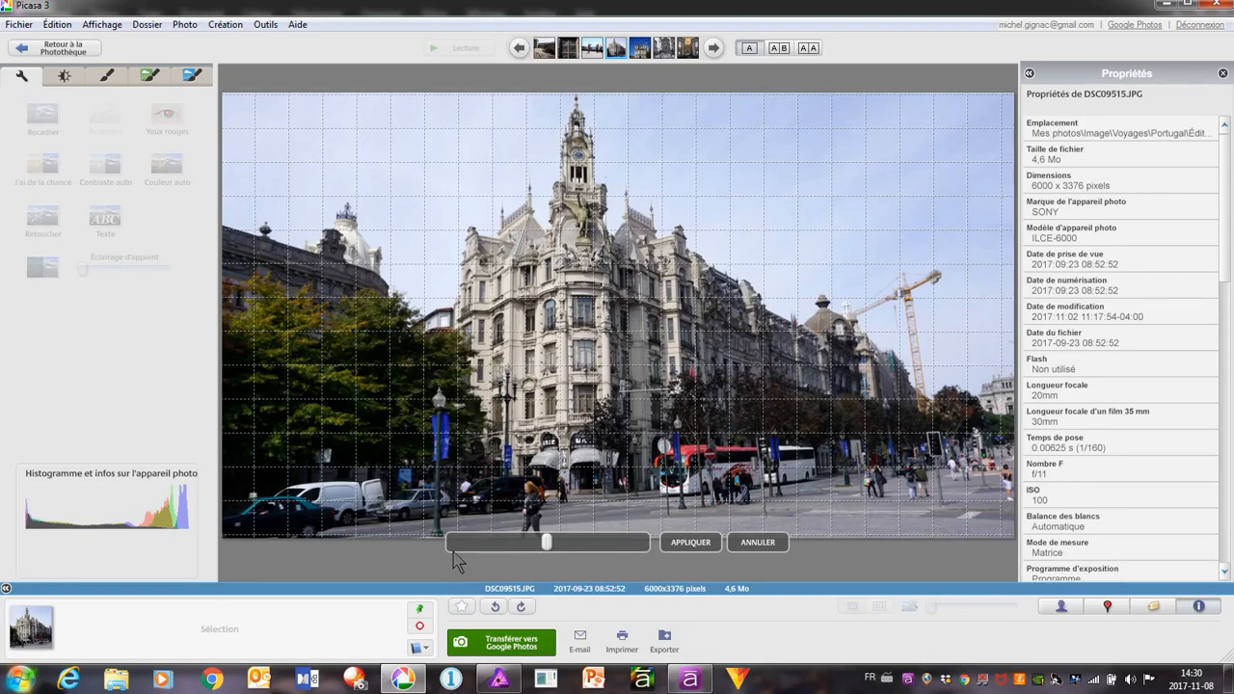
Apply the straightening to the corner building photo DSC09515.JPG and save the photo
click(681, 543)
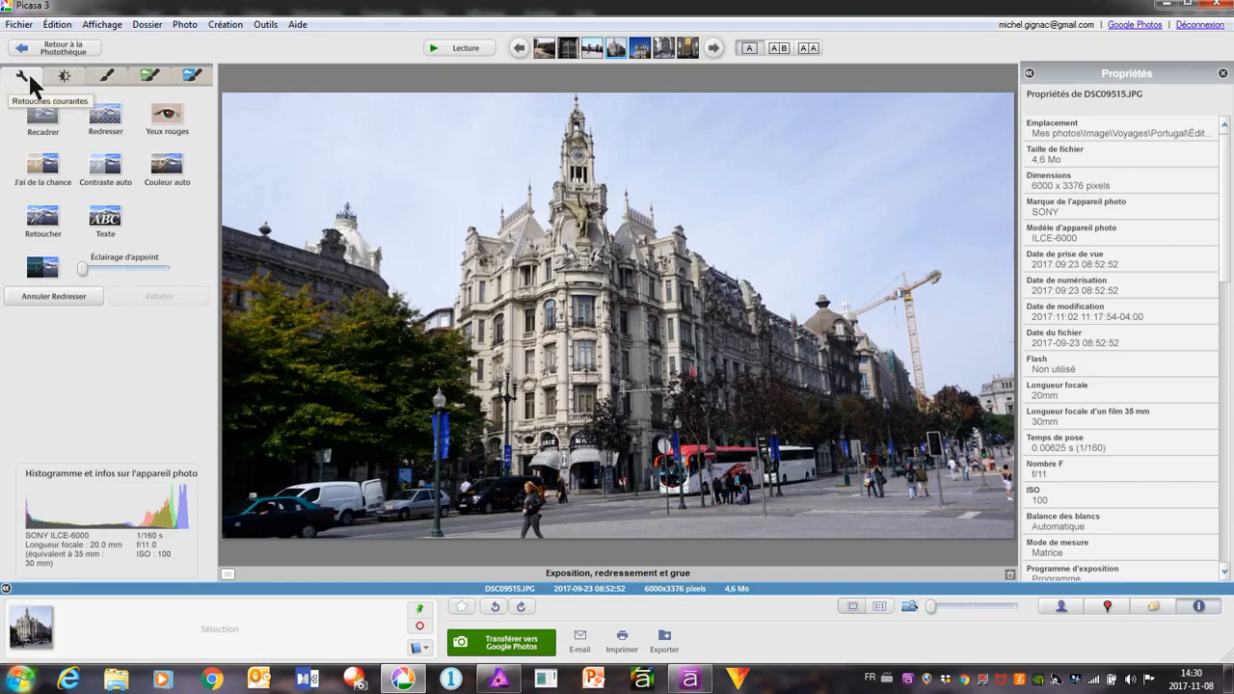
right_click(427, 311)
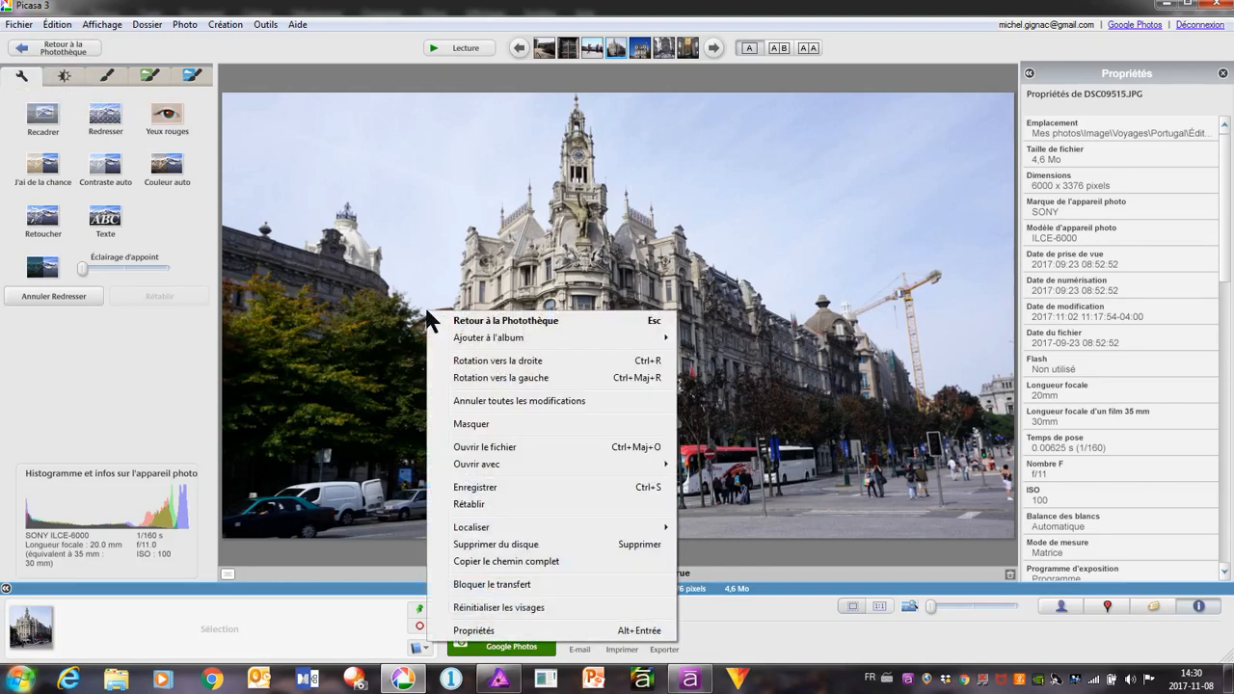
click(506, 481)
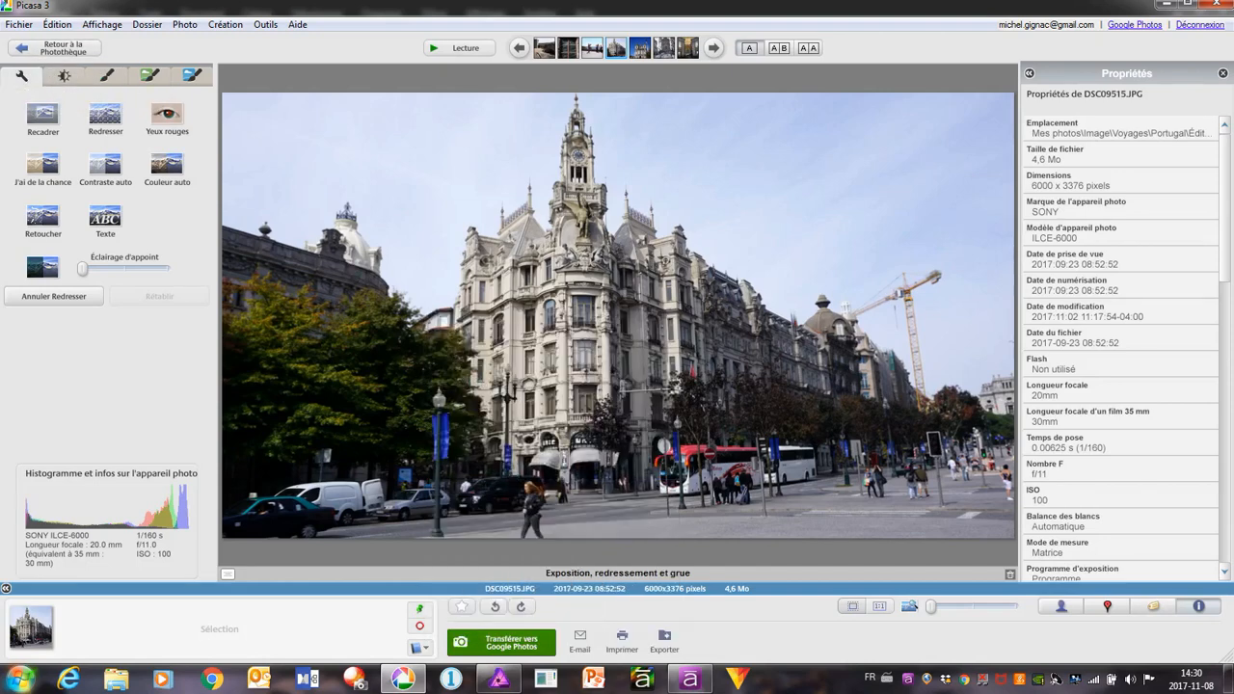
Open DSC09515.JPG in Affinity Photo as external editor and close the earlier DSC09065.JPG document there
click(18, 24)
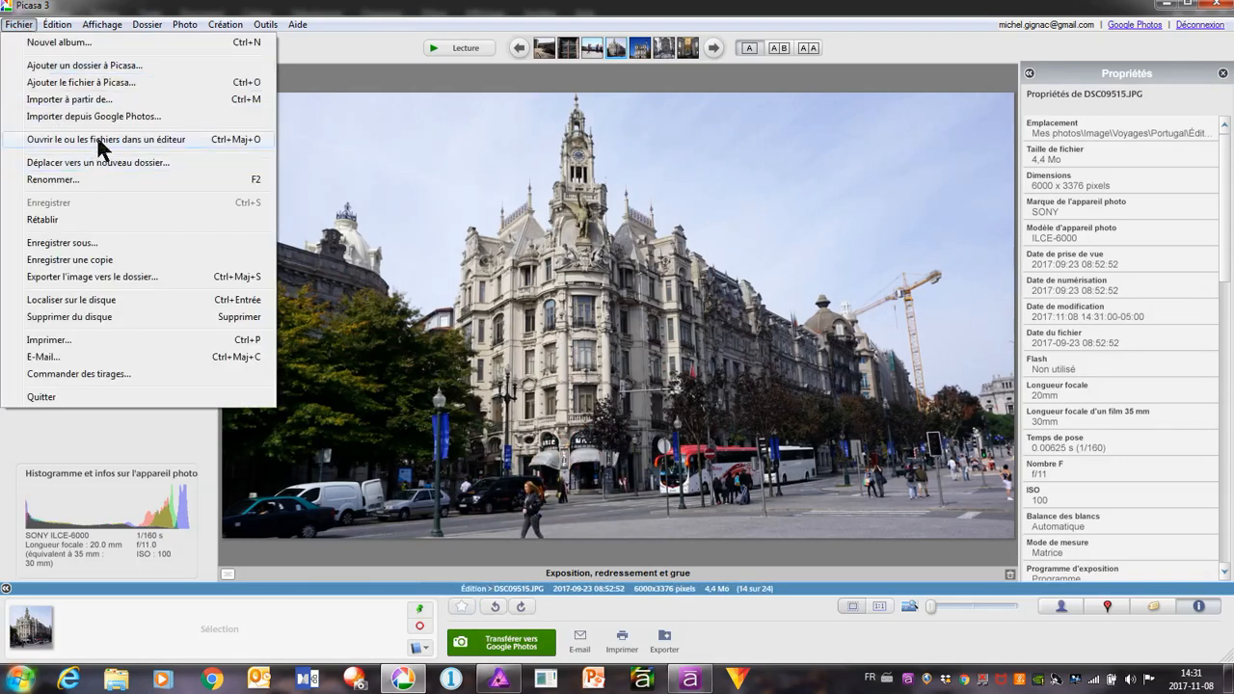
click(99, 140)
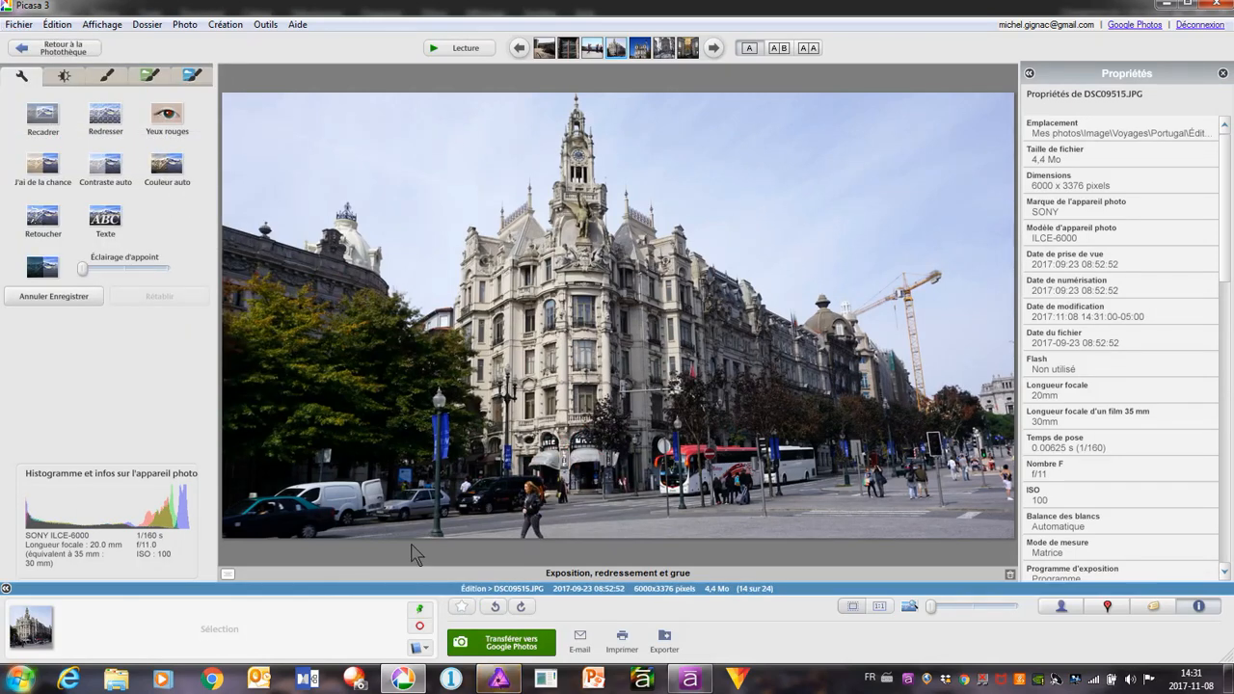
click(511, 683)
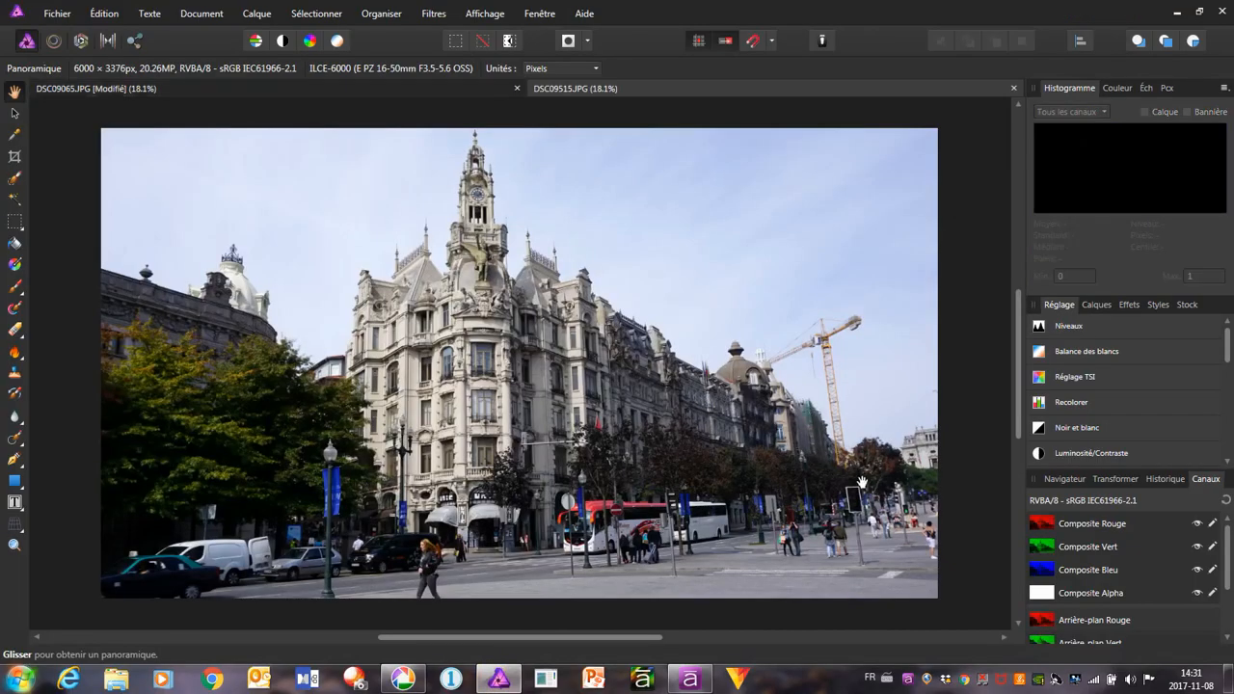
click(517, 89)
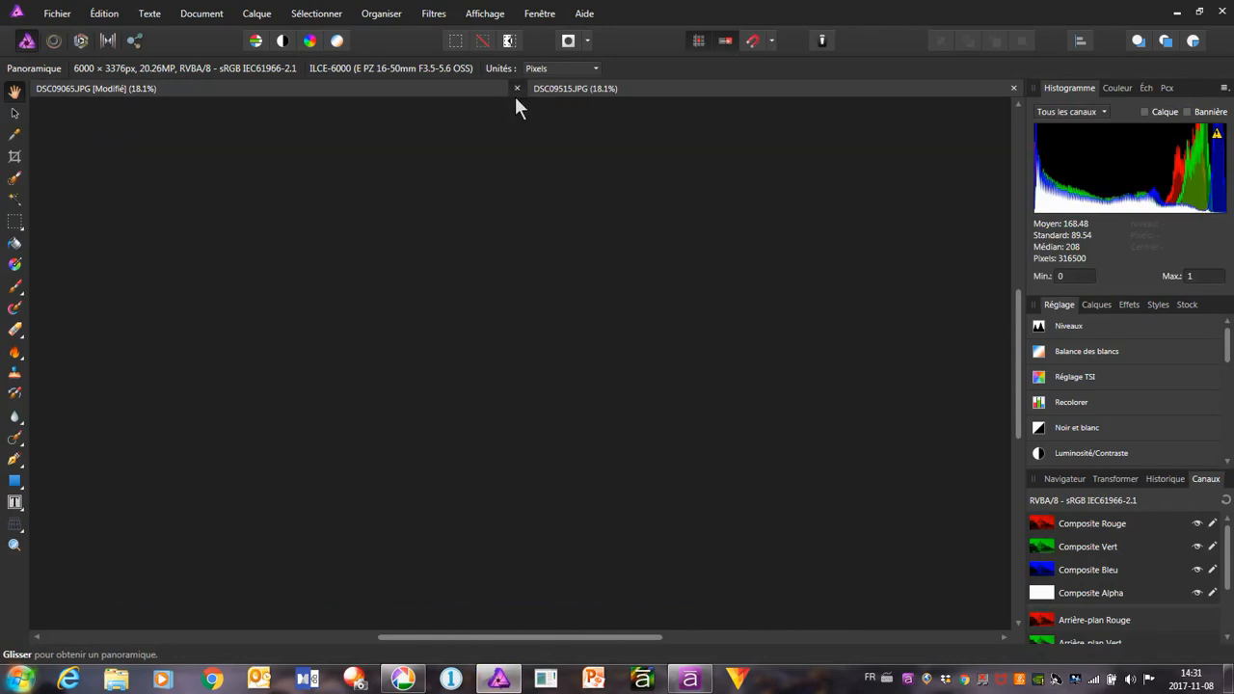
click(617, 351)
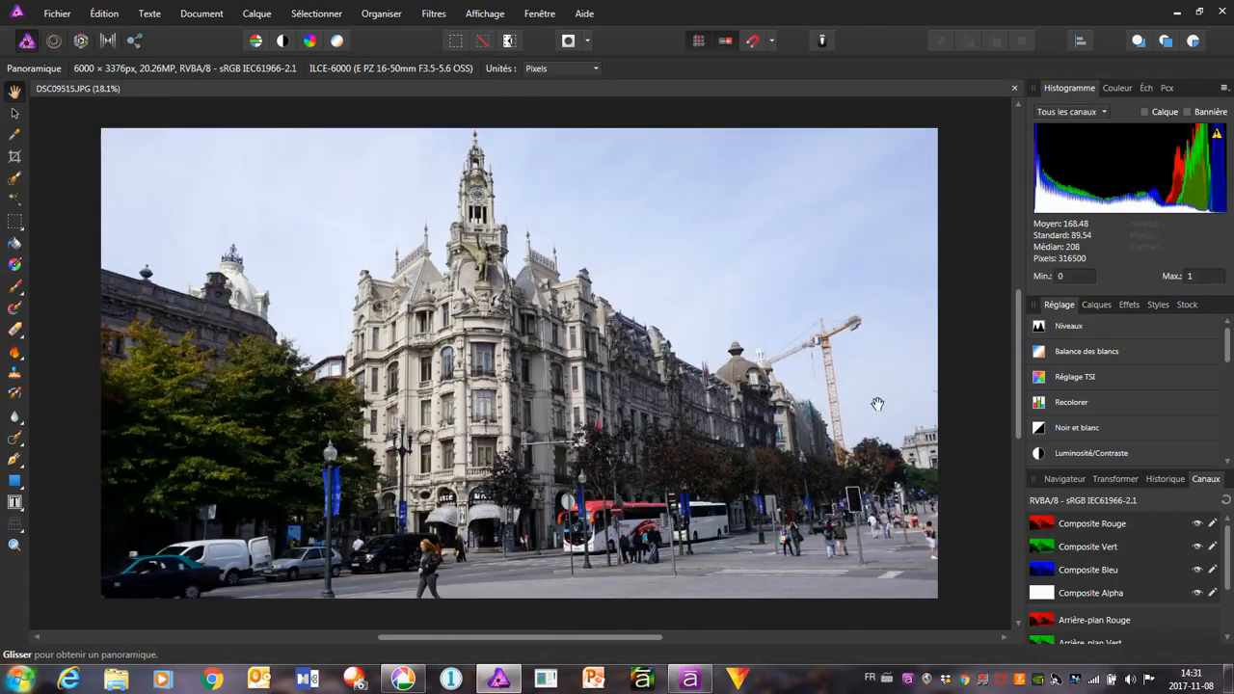
With the retouch brush (Pinceau de retouche) at 70 px wide, paint out the crane's horizontal arm in the sky
scroll(841, 330, up, 4)
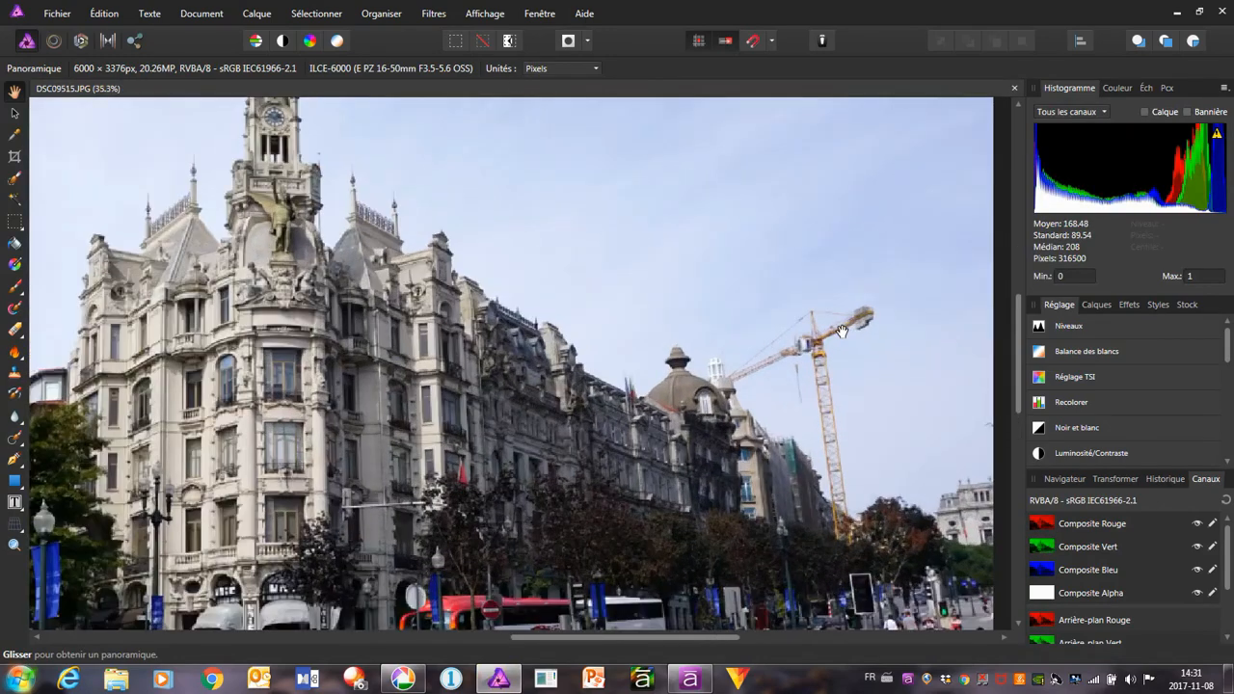
scroll(816, 447, up, 1)
drag(815, 446, 725, 347)
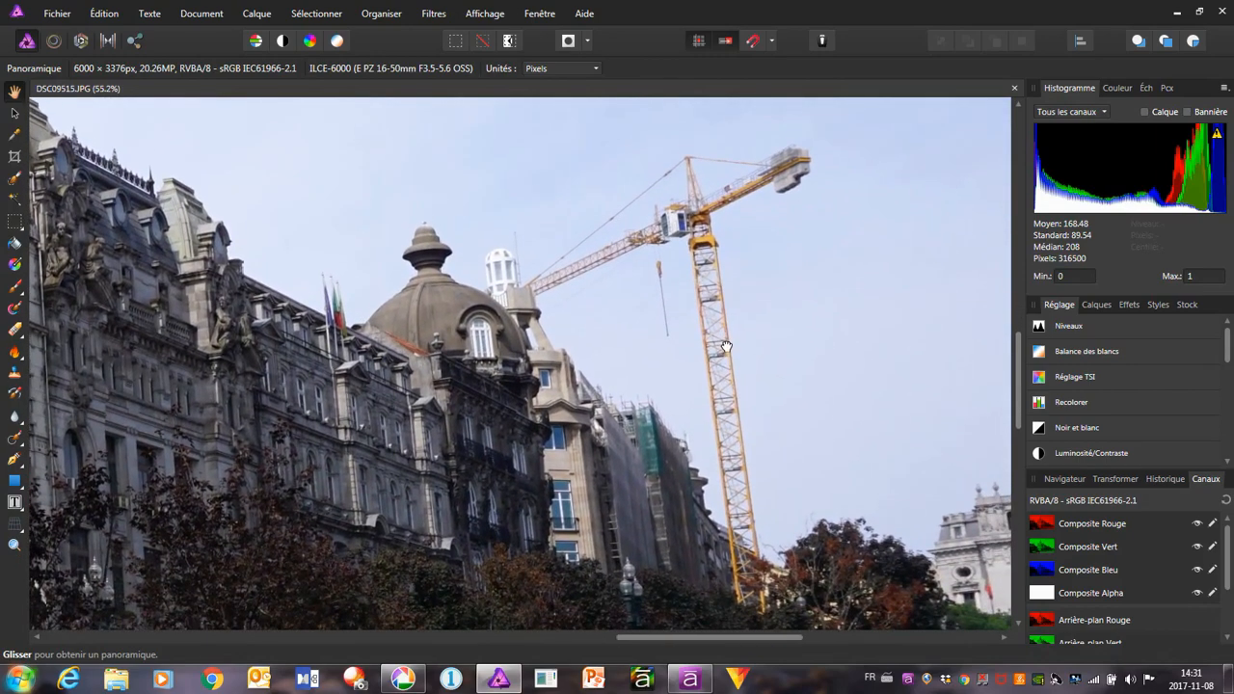
click(13, 445)
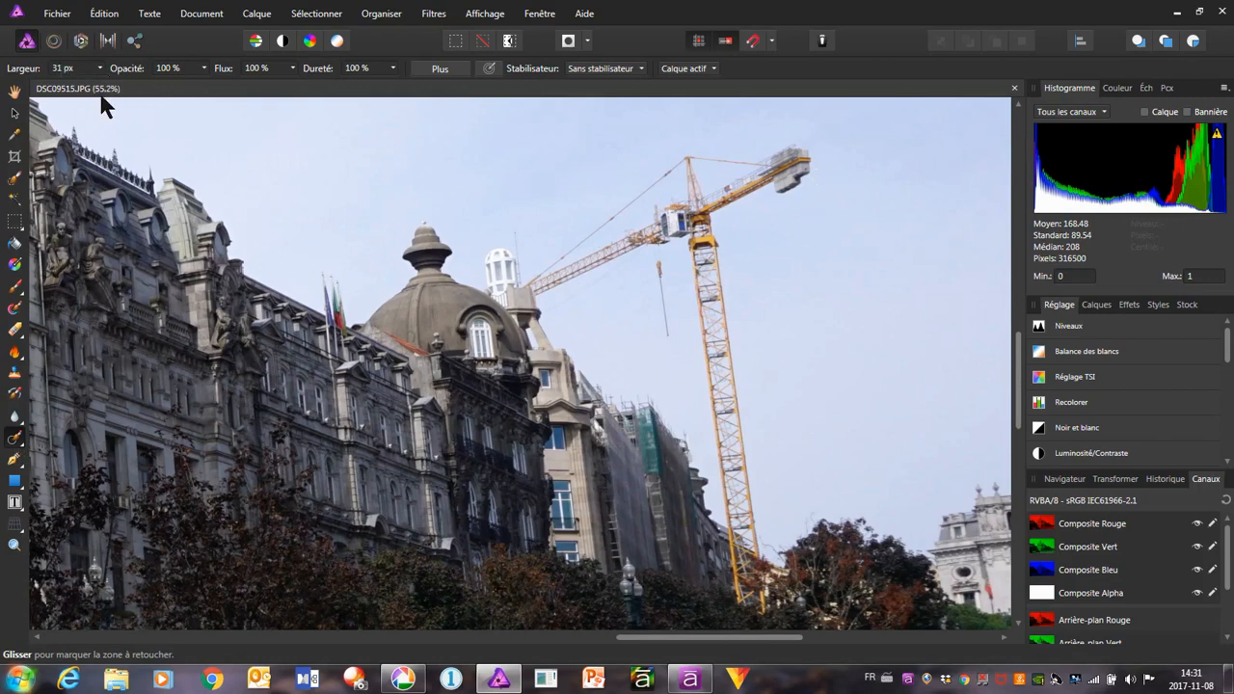
click(77, 69)
click(84, 68)
text(70)
key(Return)
mouse_move(548, 271)
mouse_down()
mouse_move(589, 243)
mouse_move(565, 284)
mouse_move(575, 264)
mouse_move(662, 215)
mouse_move(655, 233)
mouse_move(672, 202)
mouse_move(681, 199)
mouse_move(683, 217)
mouse_move(785, 147)
mouse_move(798, 150)
mouse_move(799, 180)
mouse_move(688, 146)
mouse_up()
mouse_move(686, 163)
mouse_down()
mouse_move(690, 178)
mouse_move(678, 159)
mouse_move(587, 229)
mouse_up()
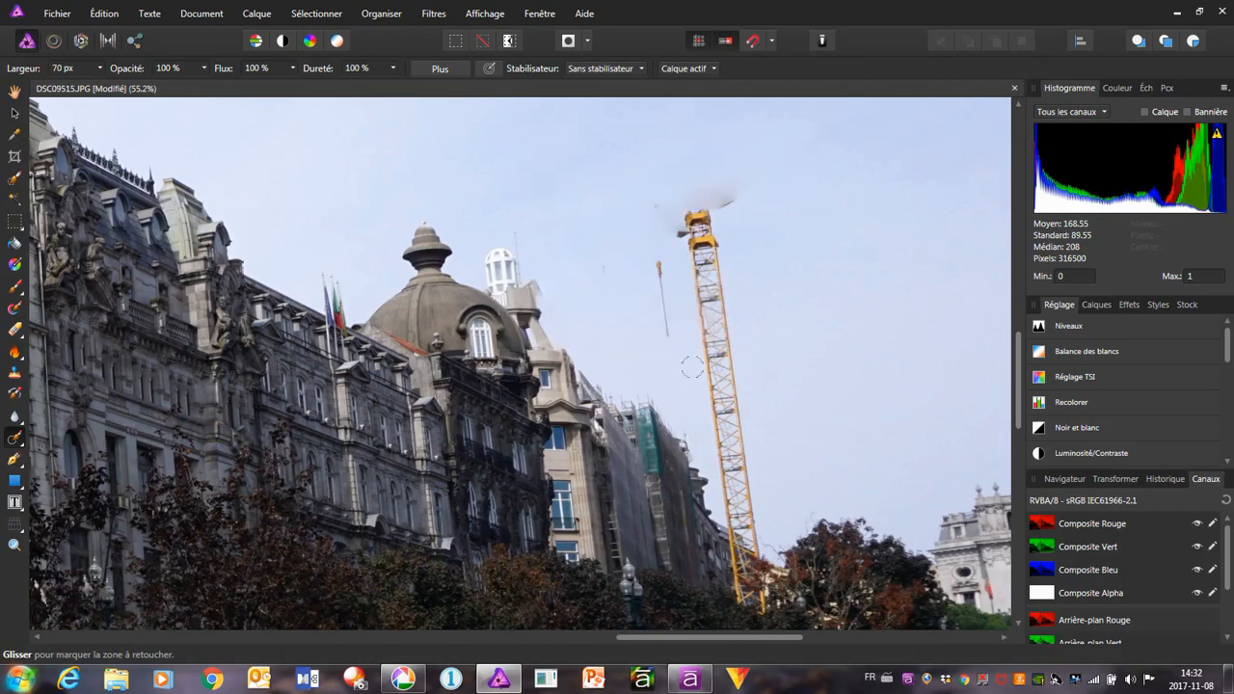
Paint out the crane's hanging hook cable, the leftover spot in the sky, and the crane's top and mast
mouse_move(658, 201)
mouse_down()
mouse_move(651, 269)
mouse_move(674, 336)
mouse_up()
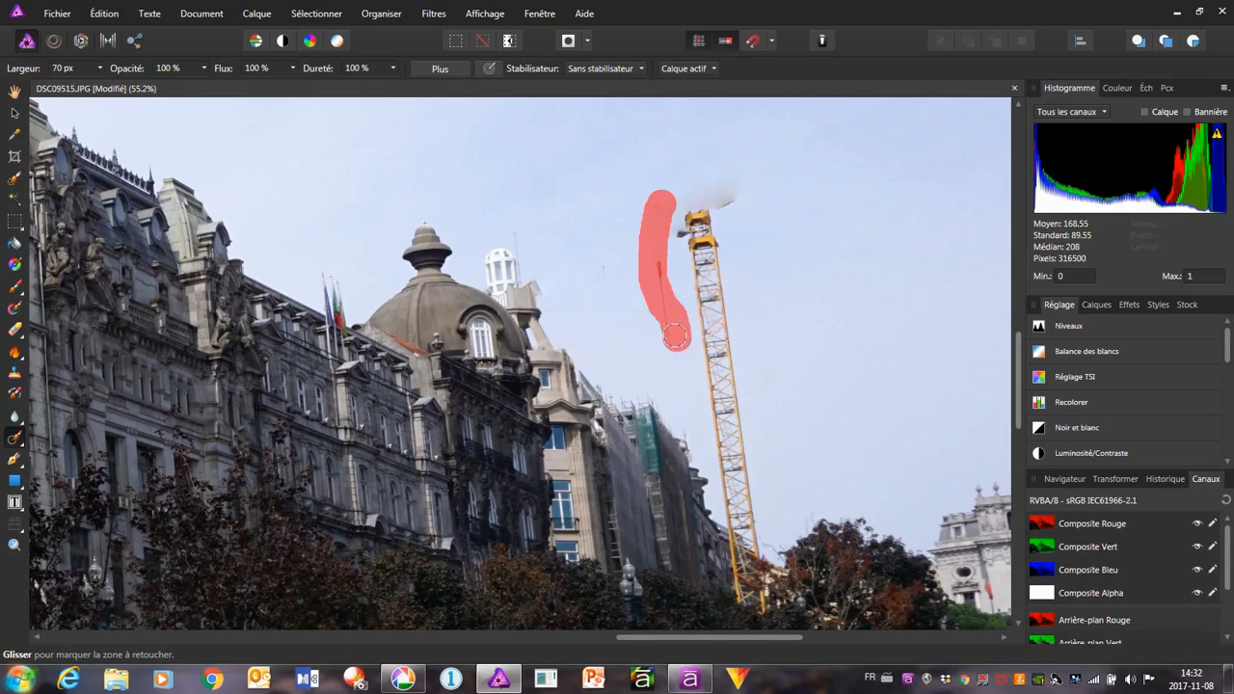
click(605, 276)
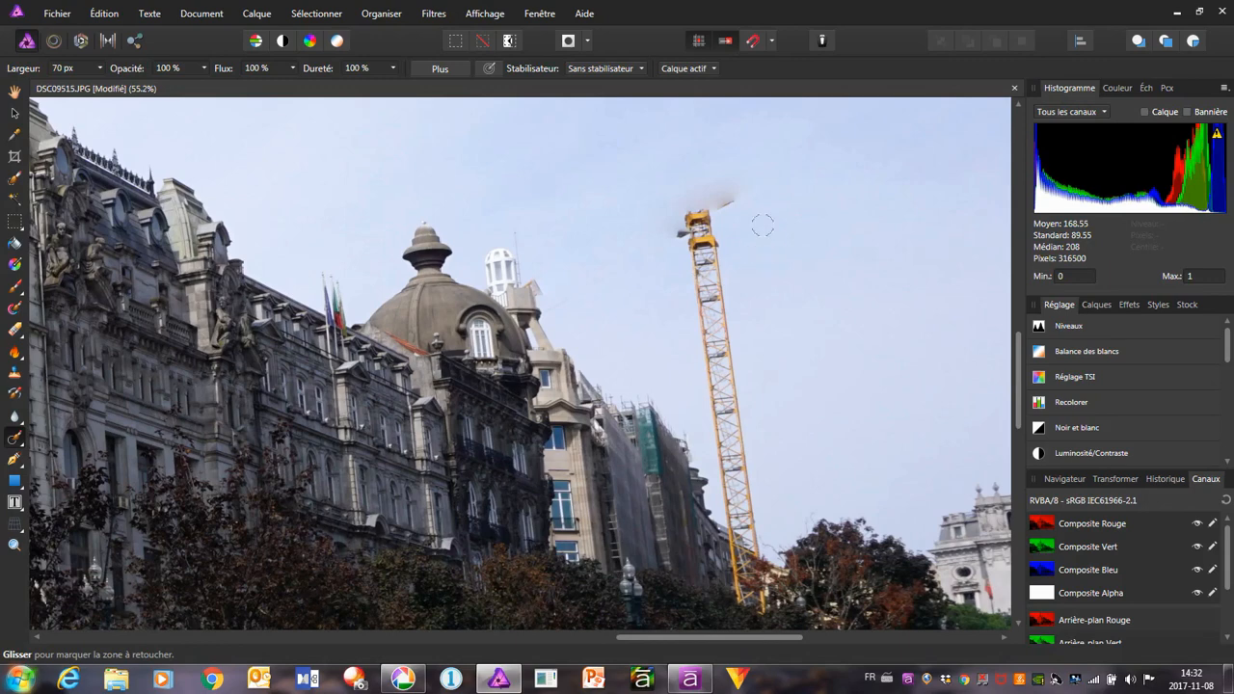
mouse_move(739, 194)
mouse_down()
mouse_move(651, 217)
mouse_move(662, 196)
mouse_move(729, 191)
mouse_move(673, 212)
mouse_move(679, 243)
mouse_move(683, 223)
mouse_move(711, 218)
mouse_move(699, 254)
mouse_move(746, 538)
mouse_move(704, 290)
mouse_up()
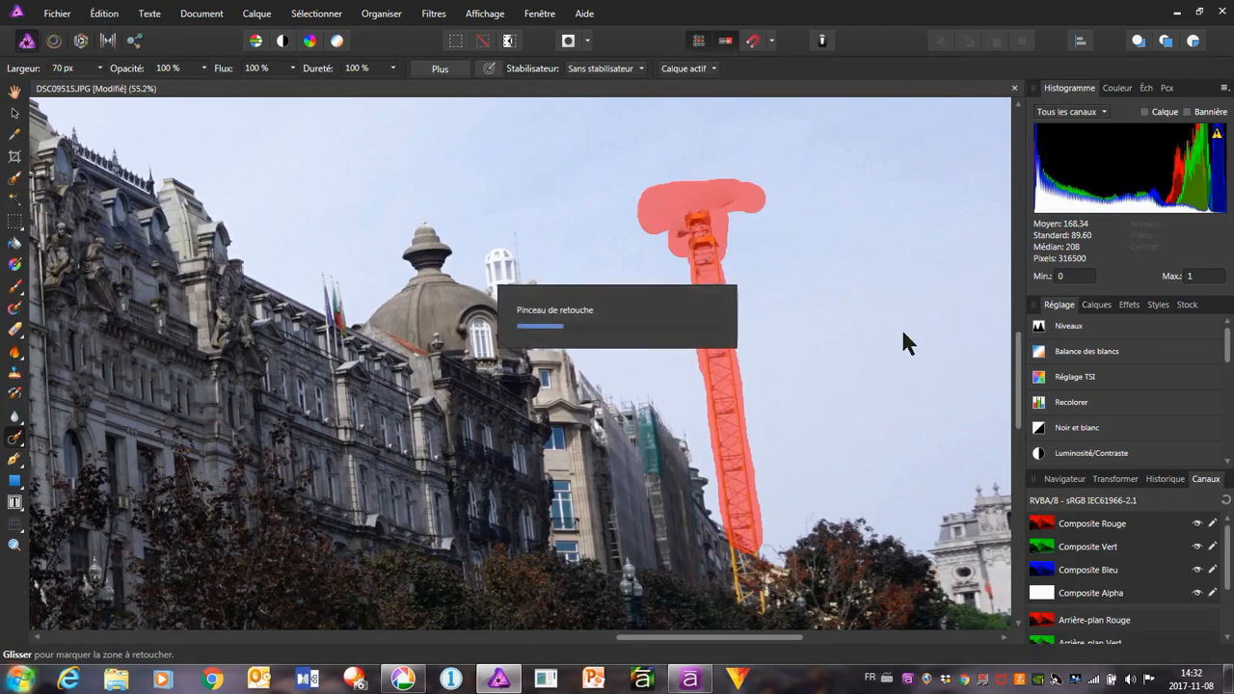
Paint out the remaining crane base above the trees and the smudge beside the scaffolded building's roofline
scroll(854, 353, down, 5)
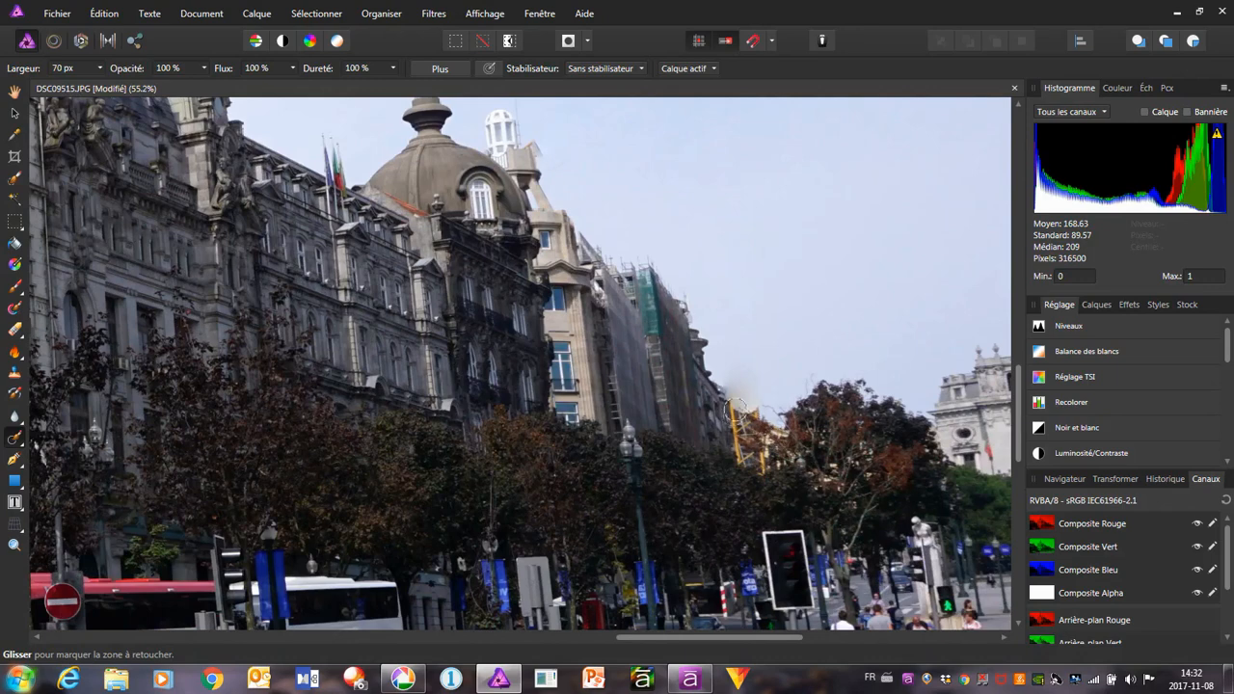
mouse_move(735, 406)
mouse_down()
mouse_move(747, 453)
mouse_move(760, 462)
mouse_move(769, 443)
mouse_up()
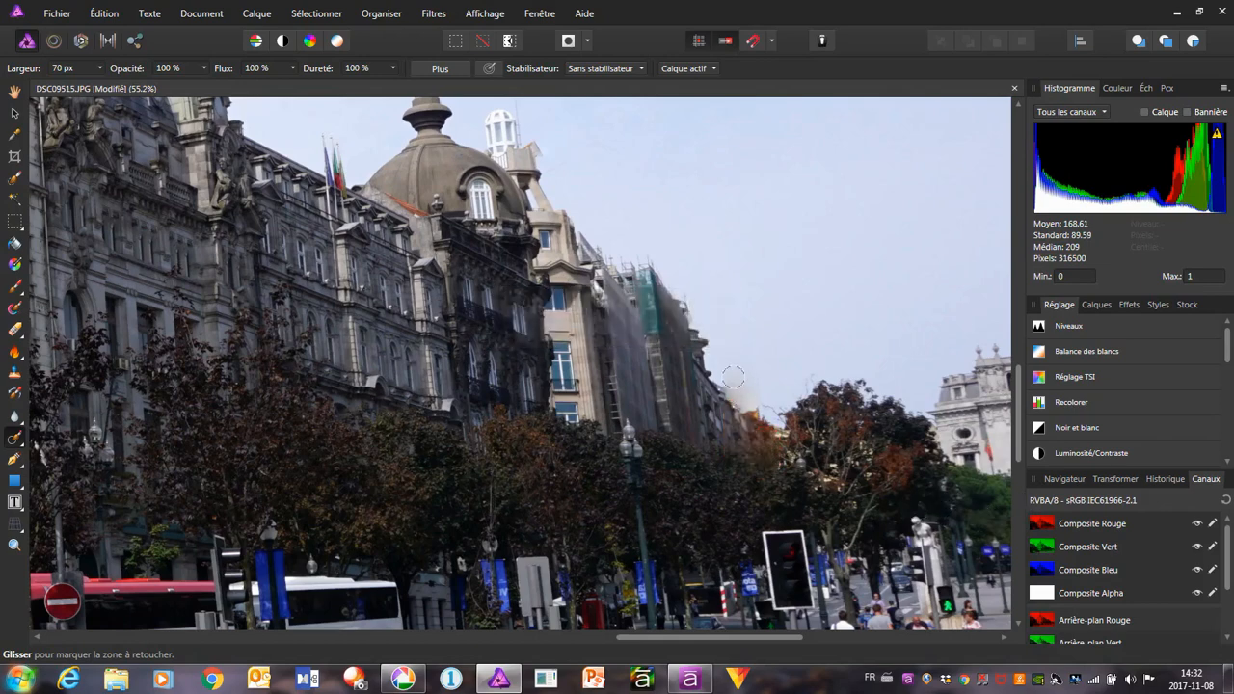
drag(733, 376, 749, 393)
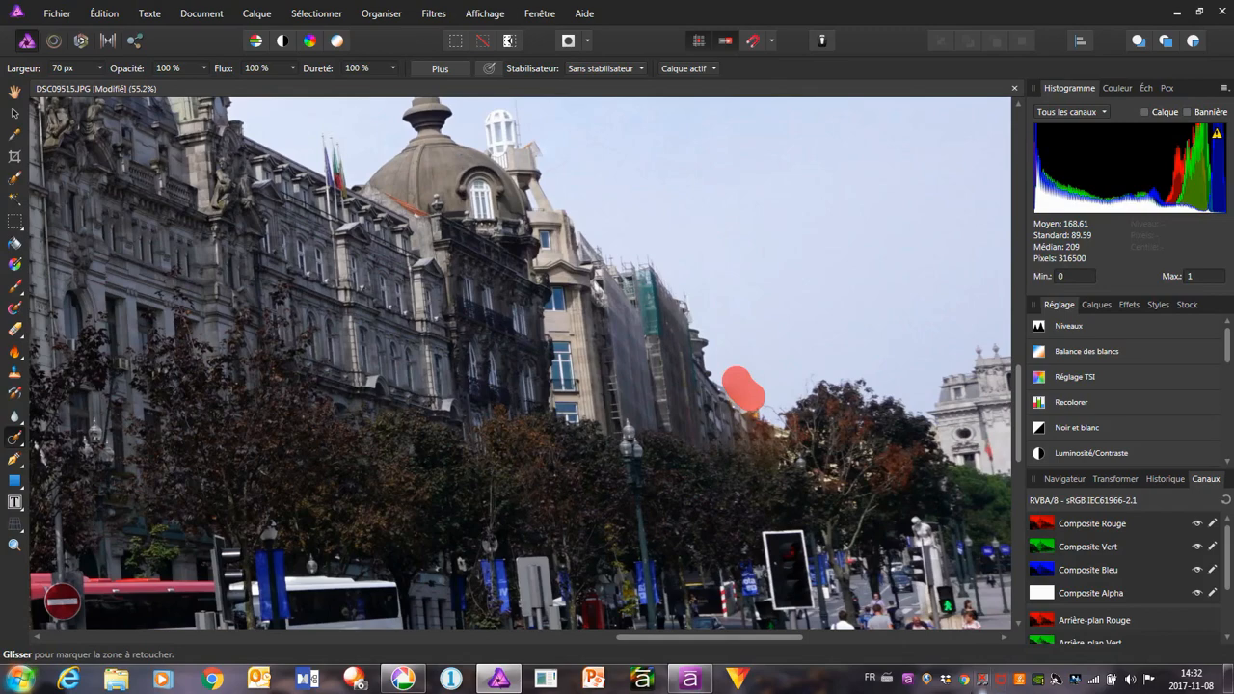
scroll(718, 502, down, 4)
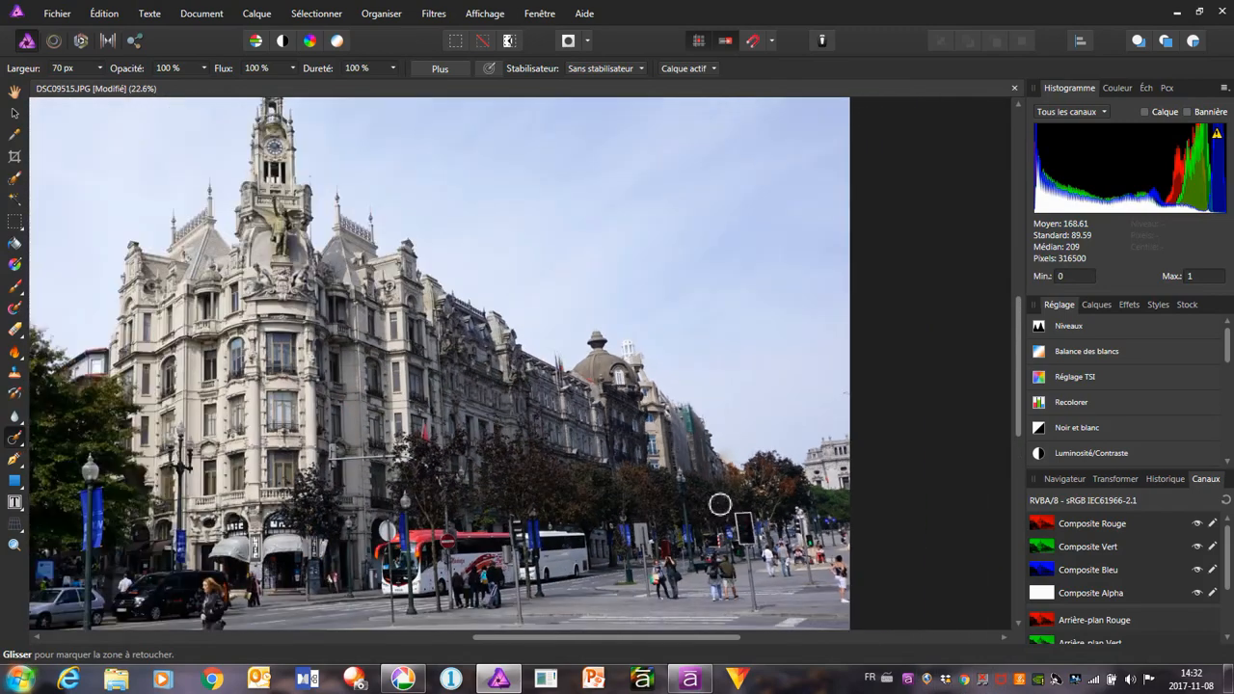
drag(668, 637, 583, 656)
scroll(664, 498, down, 1)
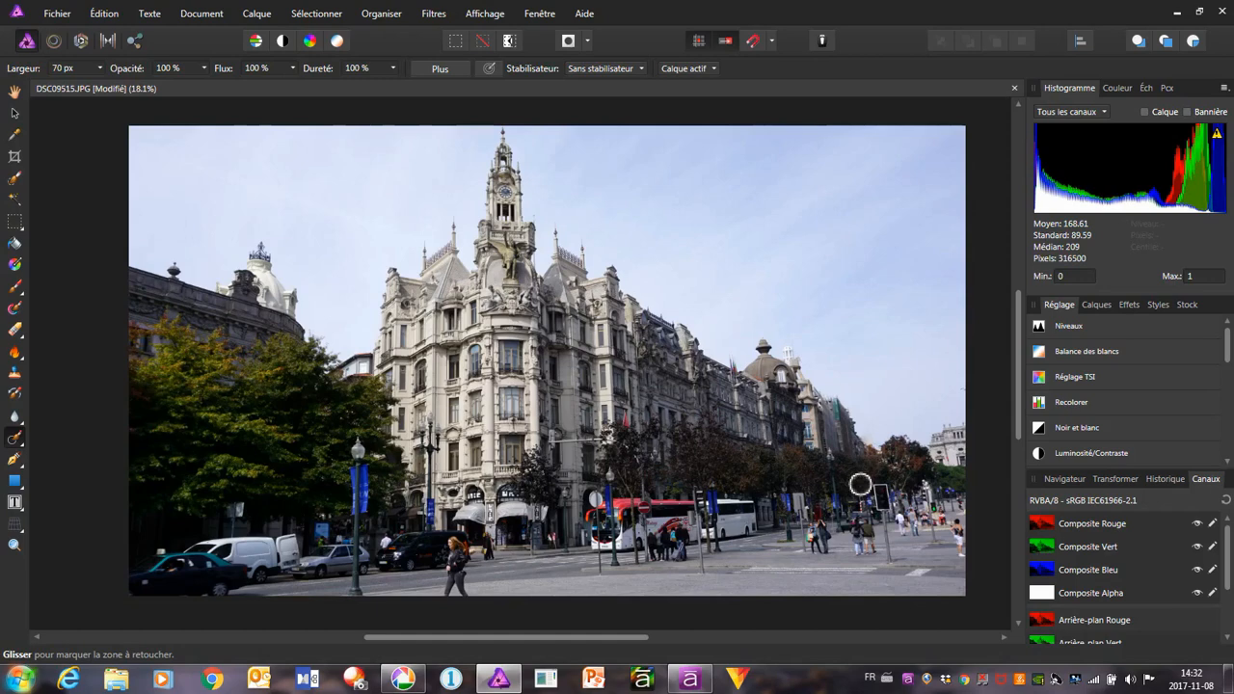
Export the retouched photo as a full-size JPEG at quality 95, replacing DSC09515 in the Édition folder
click(56, 14)
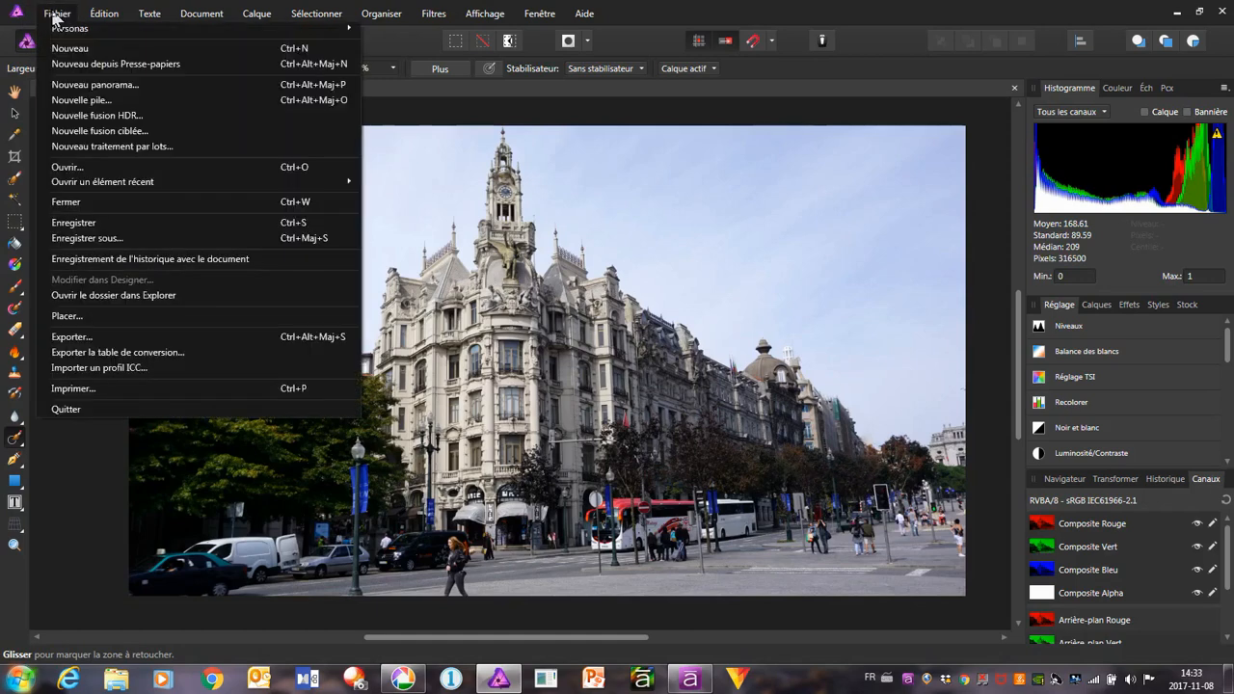
click(96, 334)
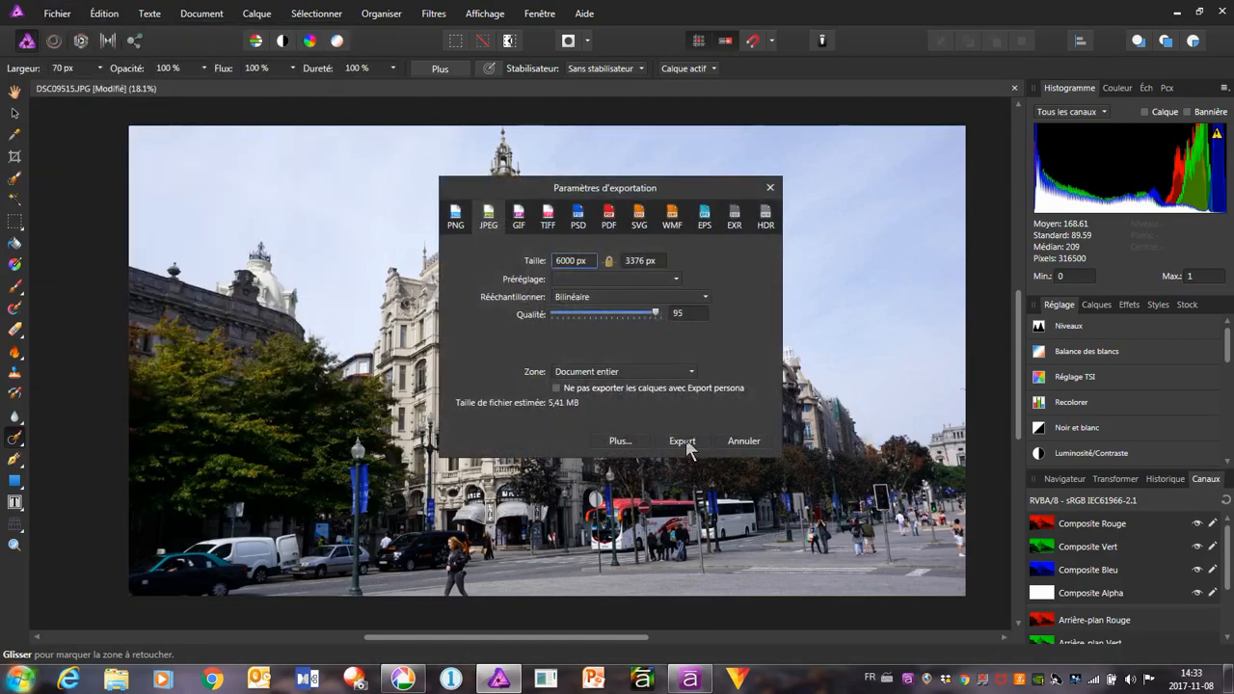
click(686, 440)
click(1049, 624)
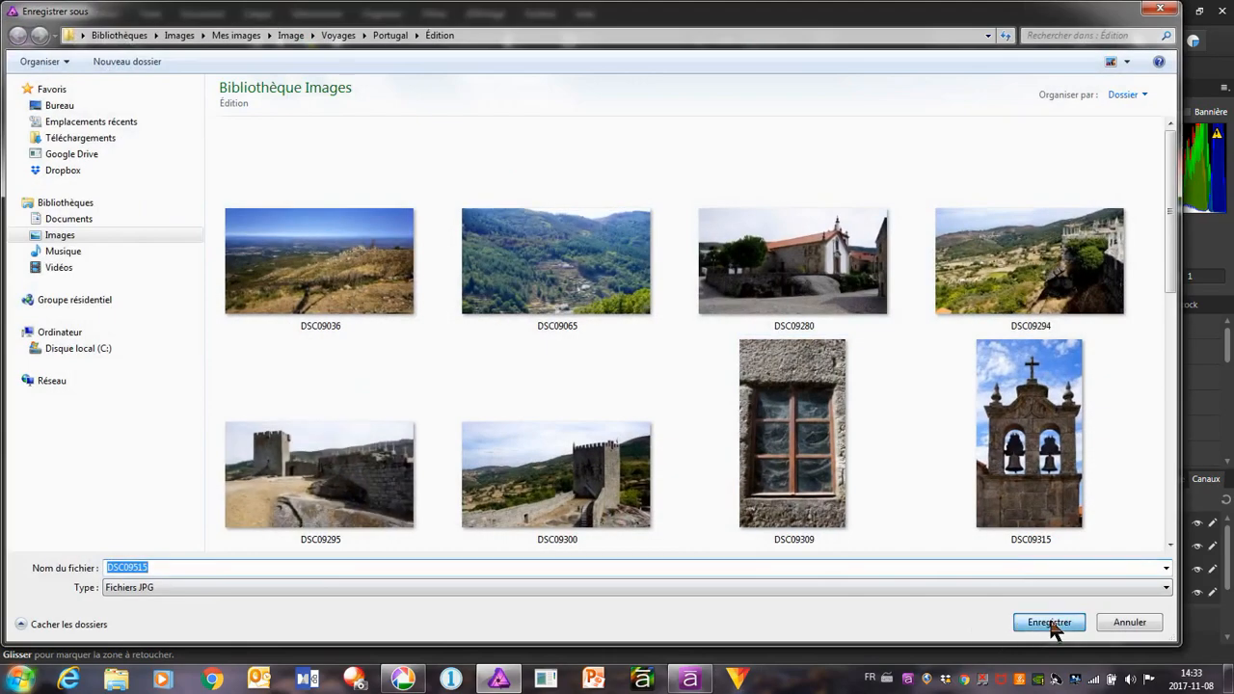
click(718, 399)
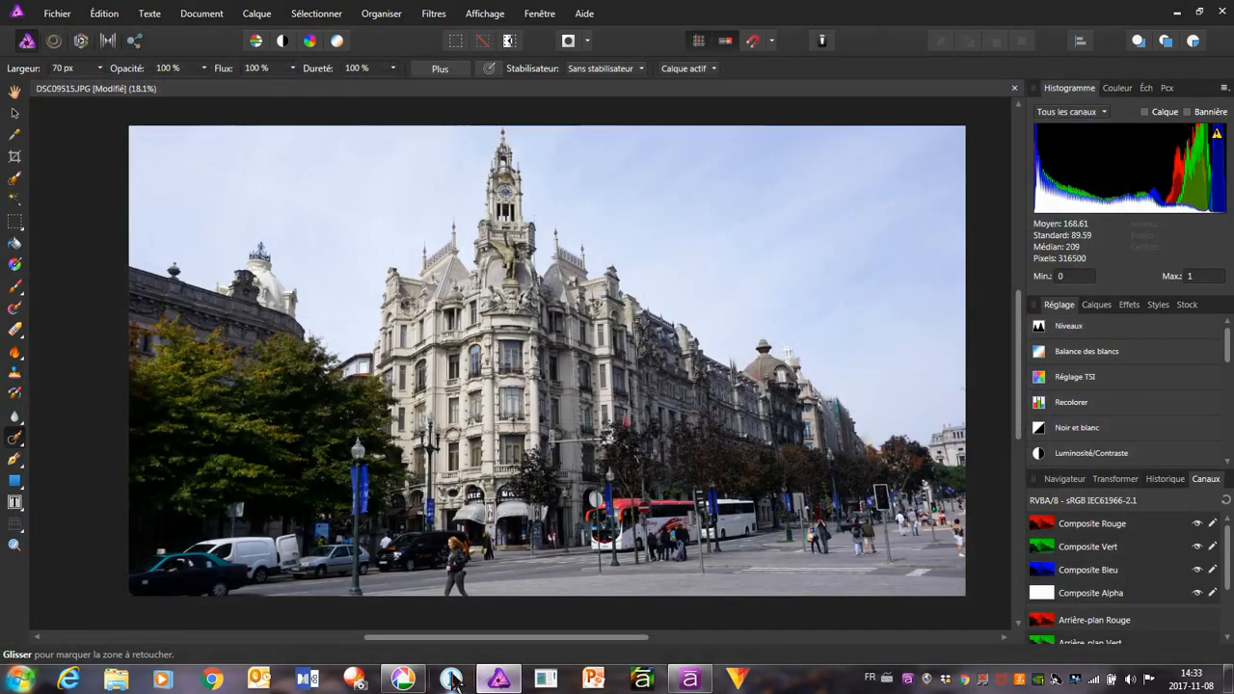
Switch back to Picasa and go to the next photo, the church with a crane, DSC09980.JPG
click(405, 683)
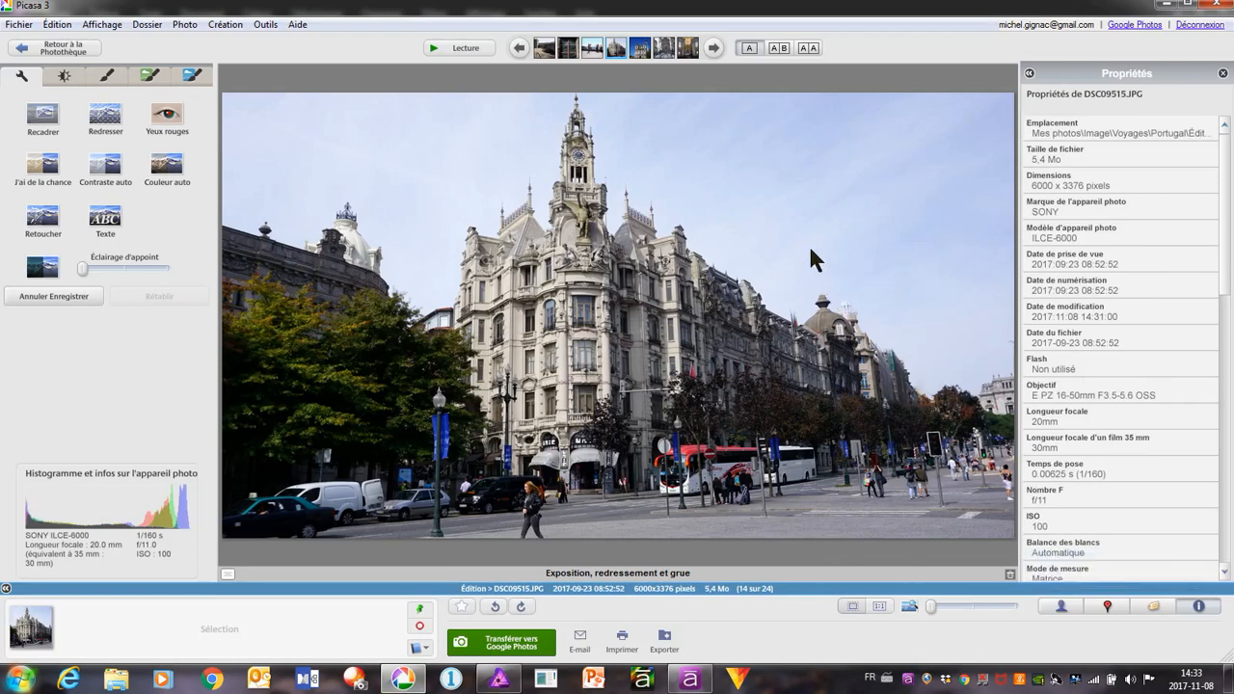
click(714, 48)
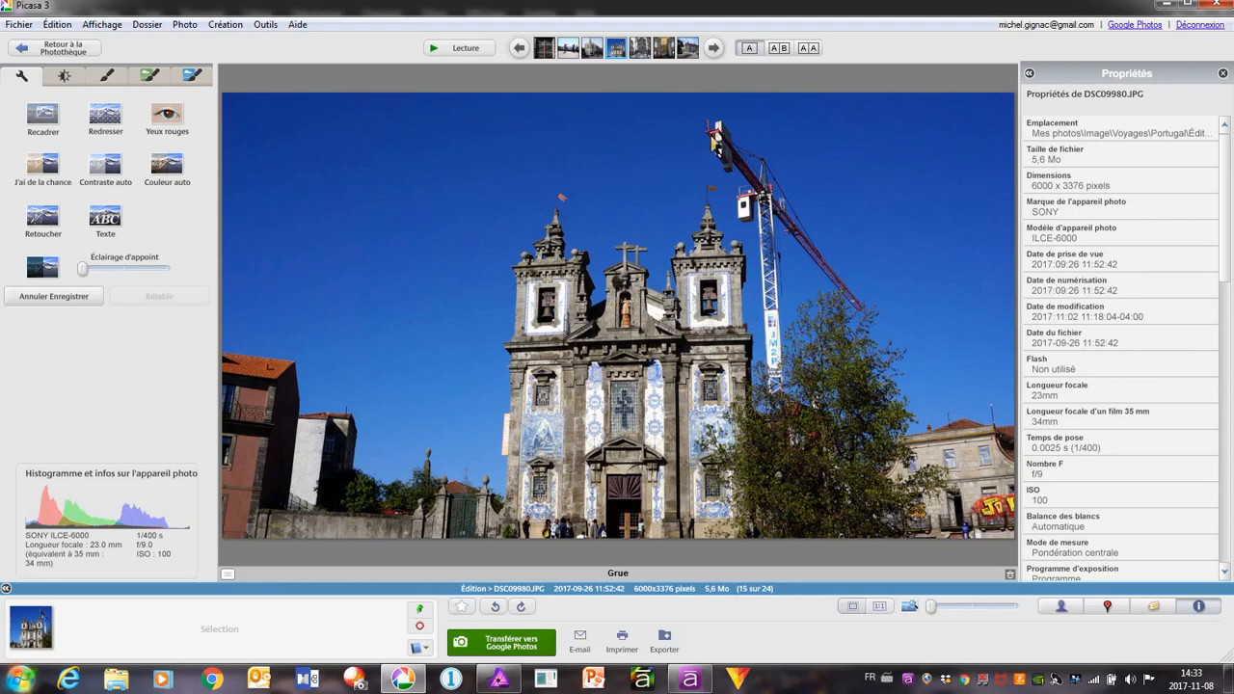
click(64, 77)
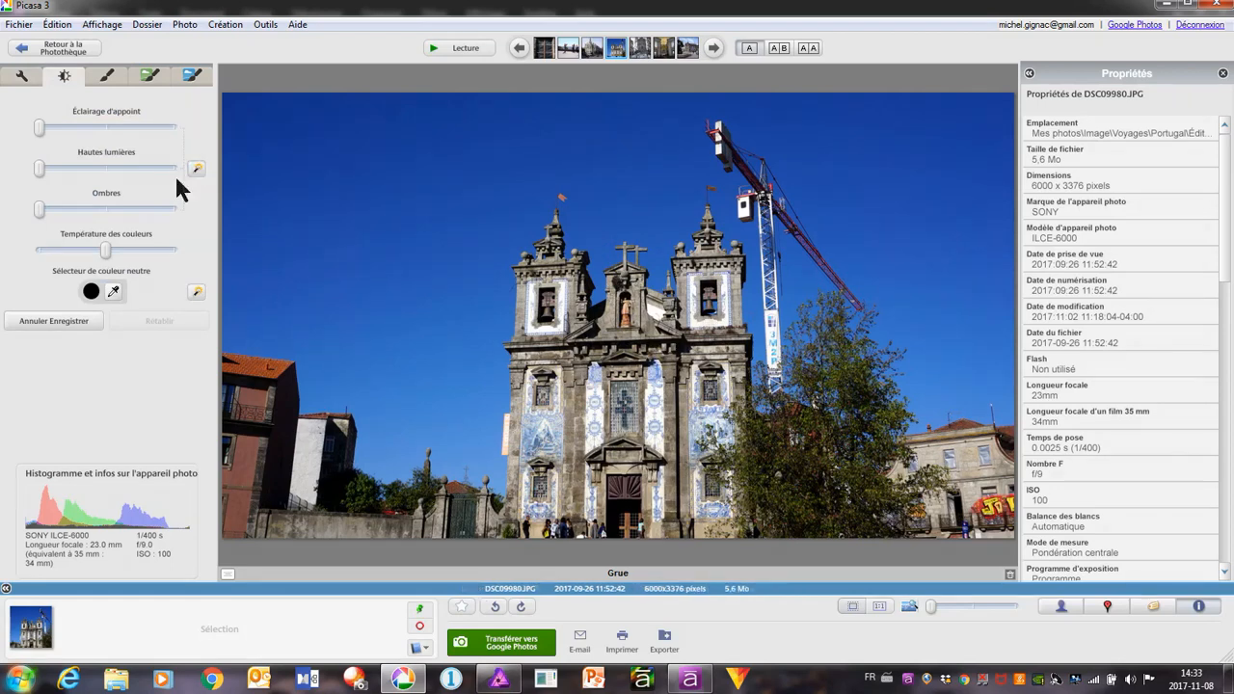
click(29, 79)
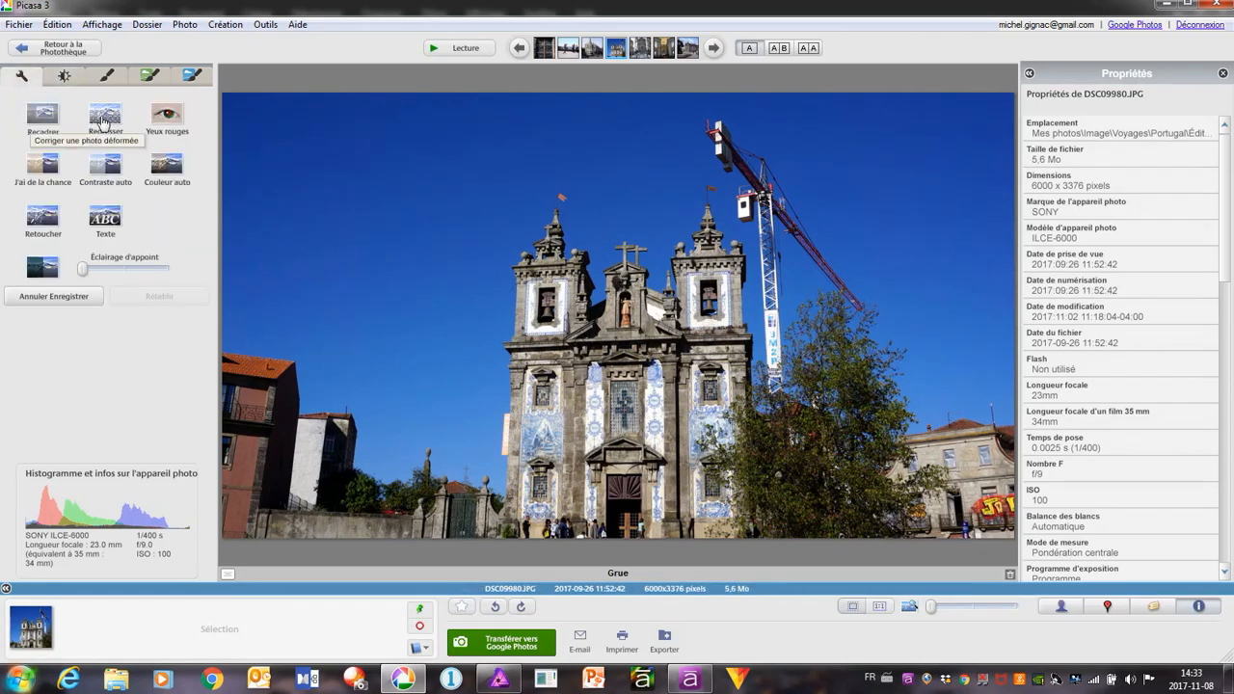
click(104, 118)
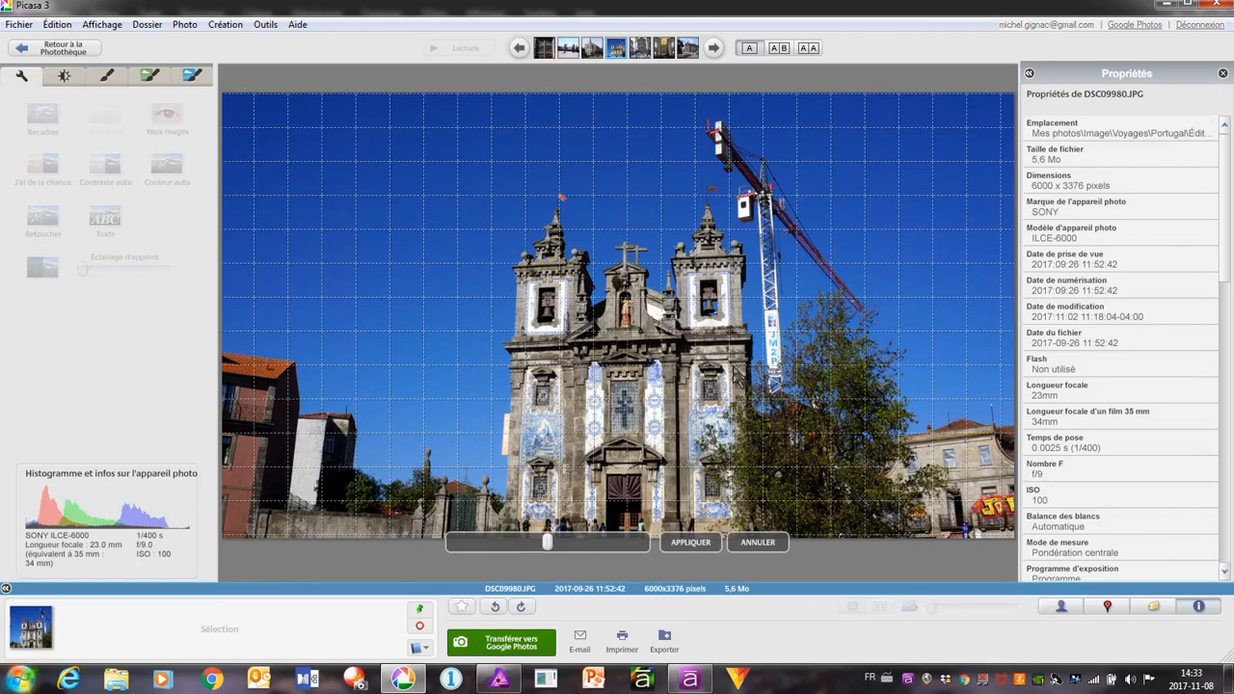
mouse_move(546, 544)
mouse_down()
mouse_move(563, 545)
mouse_move(543, 548)
mouse_up()
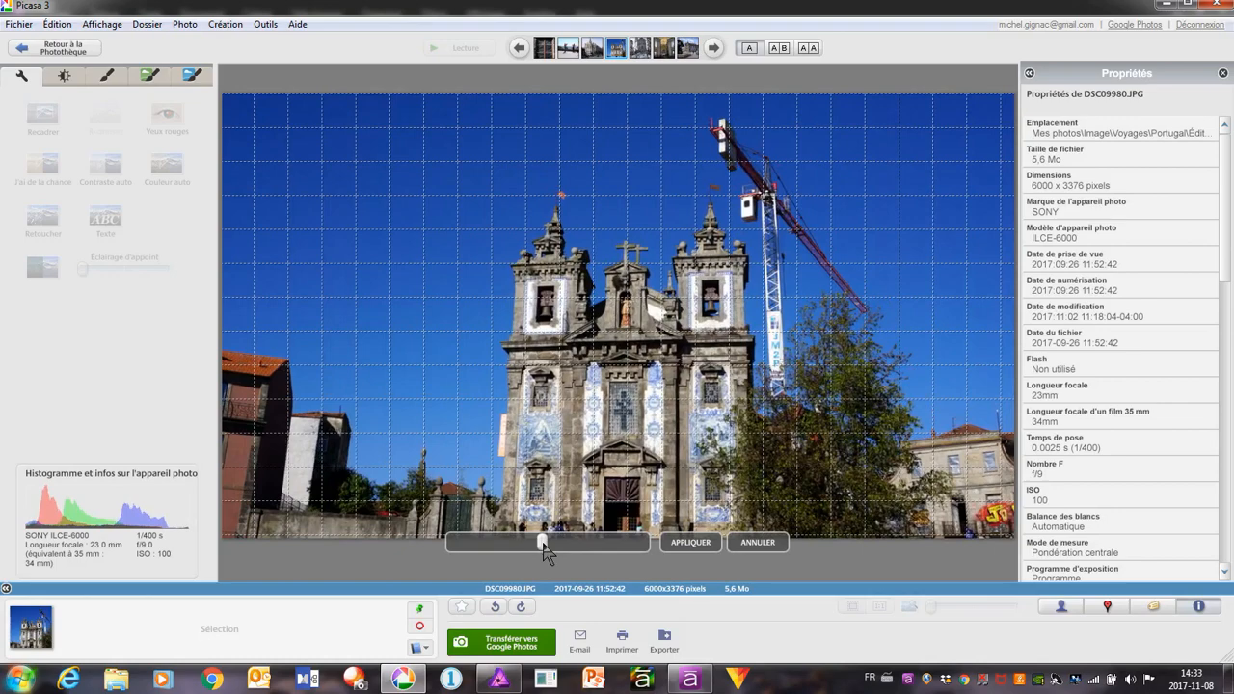
click(760, 546)
right_click(591, 277)
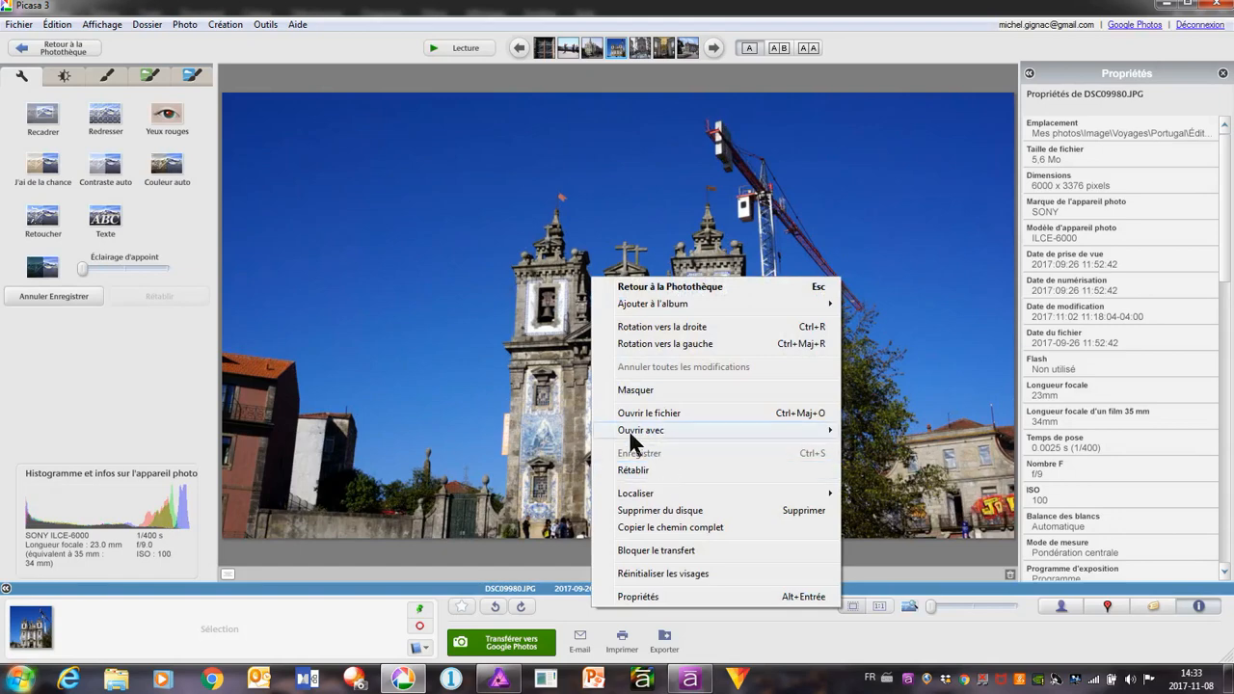
click(314, 179)
Open the church photo DSC09980.JPG in Affinity Photo and close the DSC09515.JPG document there
click(18, 24)
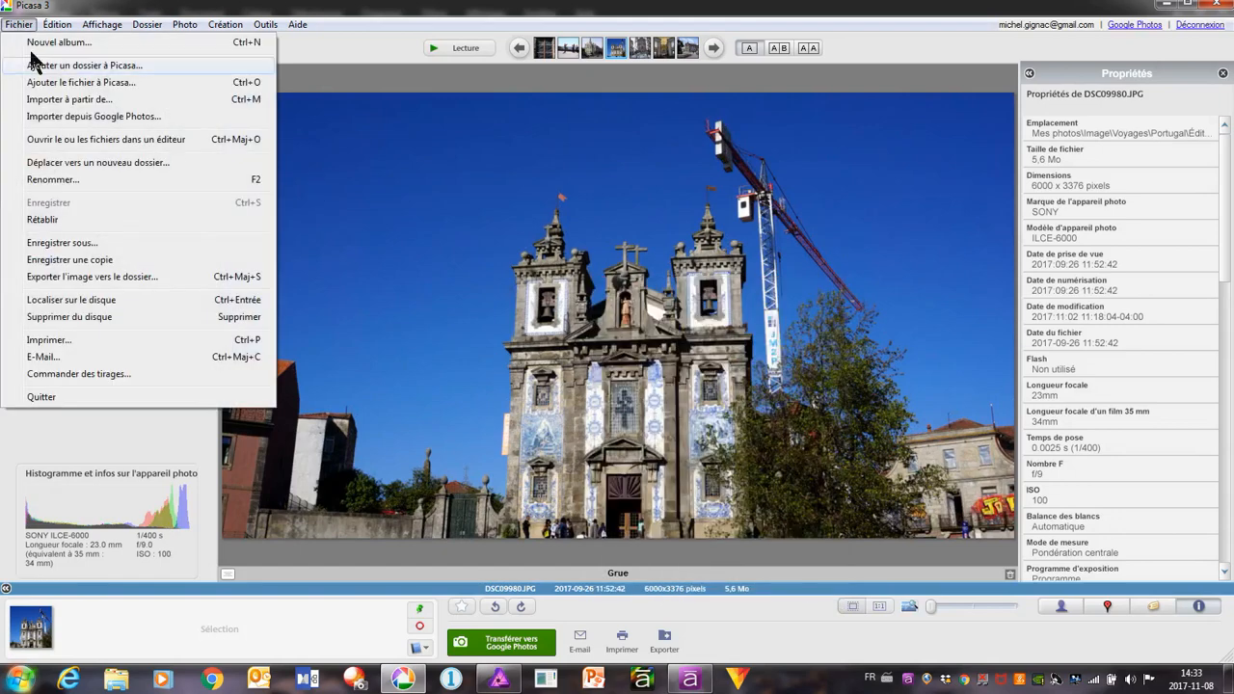
click(135, 146)
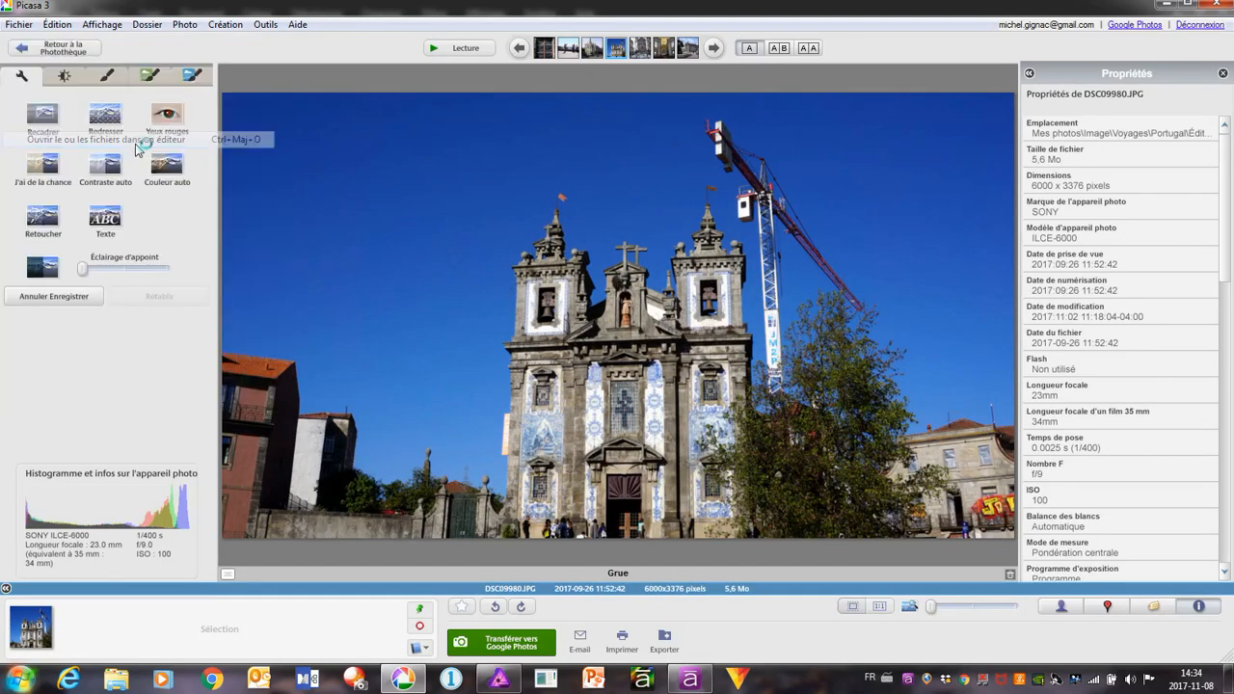
click(502, 679)
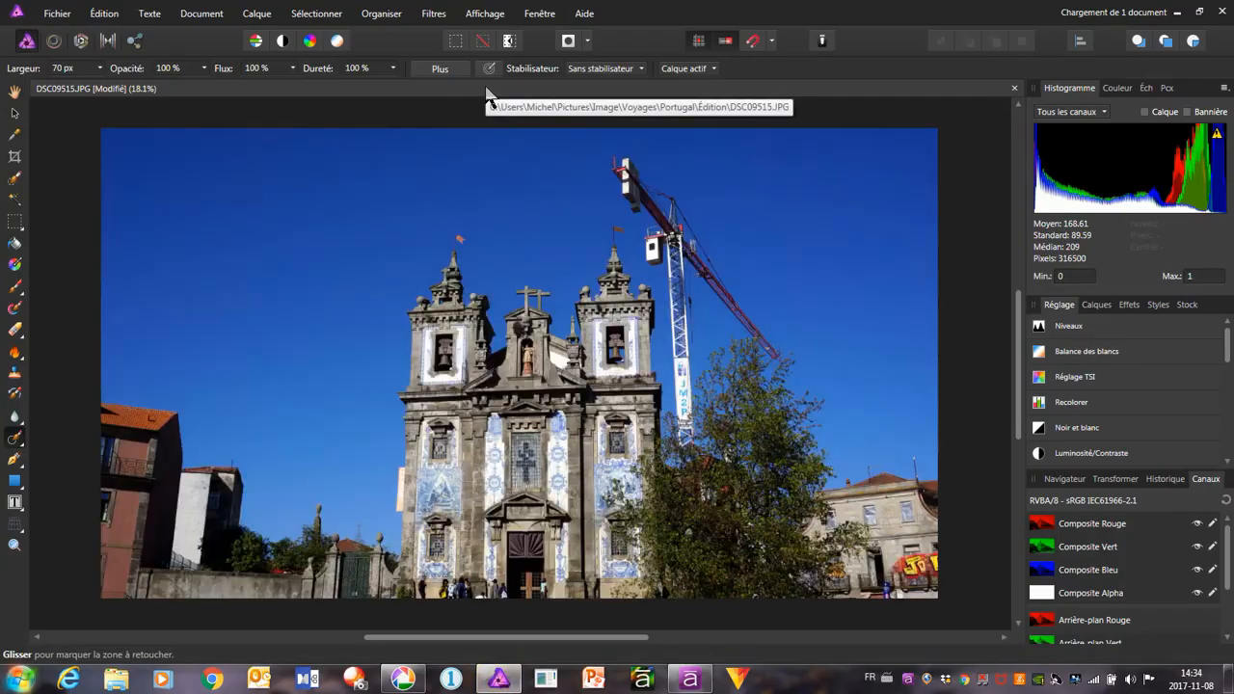
click(517, 88)
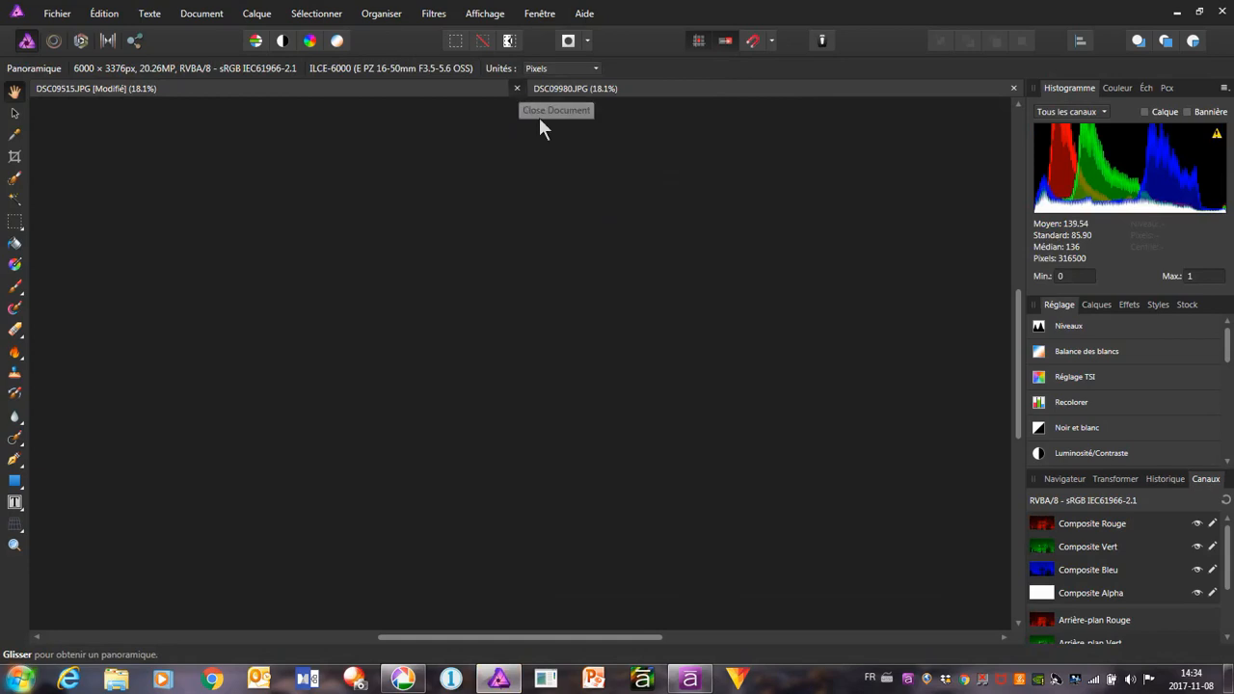
click(611, 352)
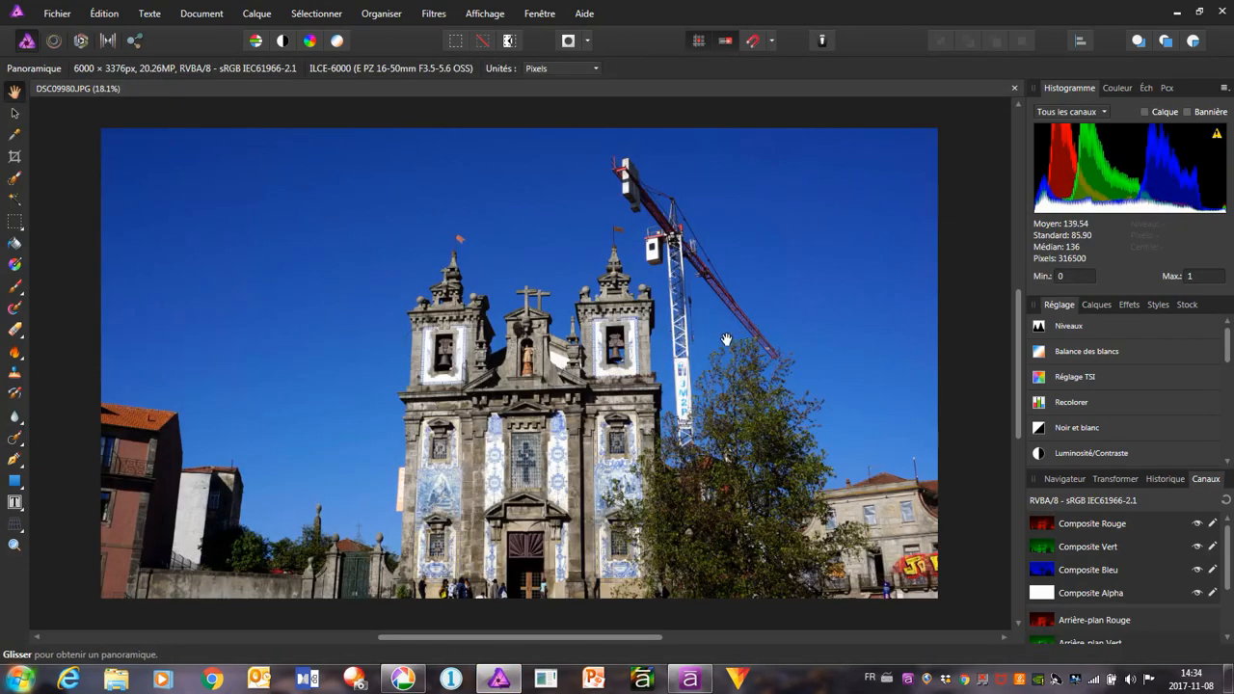
scroll(672, 237, up, 4)
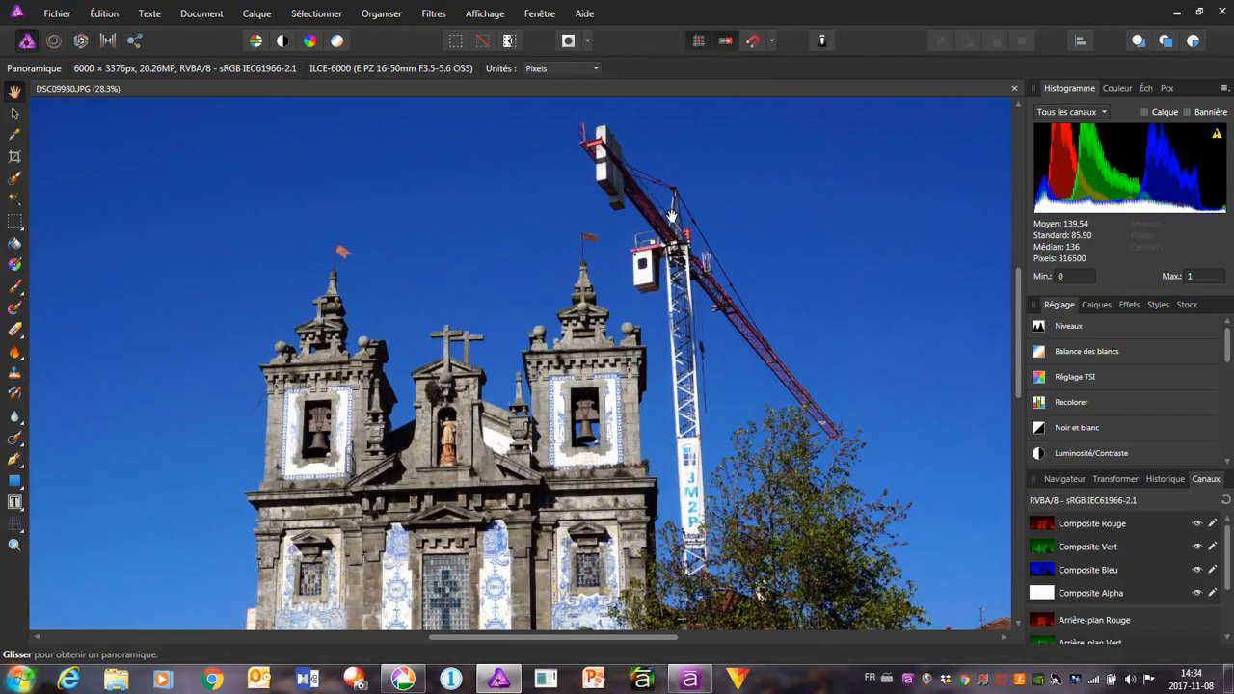
Paint out the crane's jib, cables and counterweights in the sky with the Inpainting Brush at 70 px width
scroll(641, 176, up, 1)
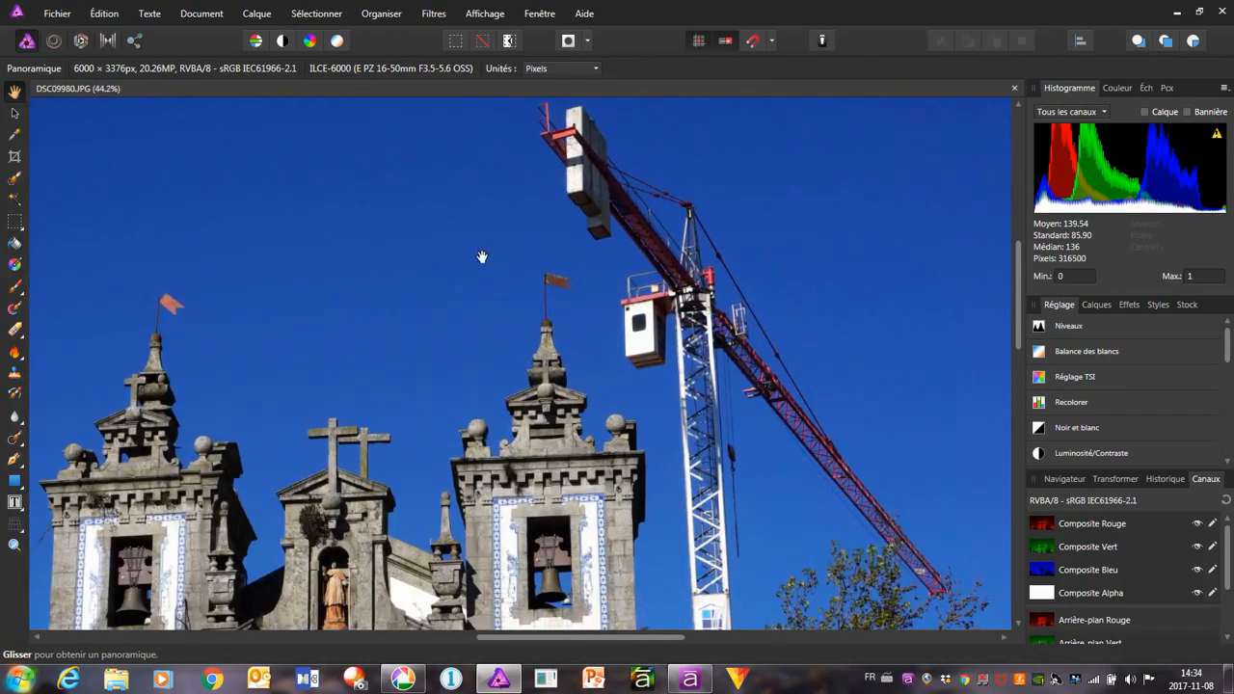
scroll(624, 265, up, 1)
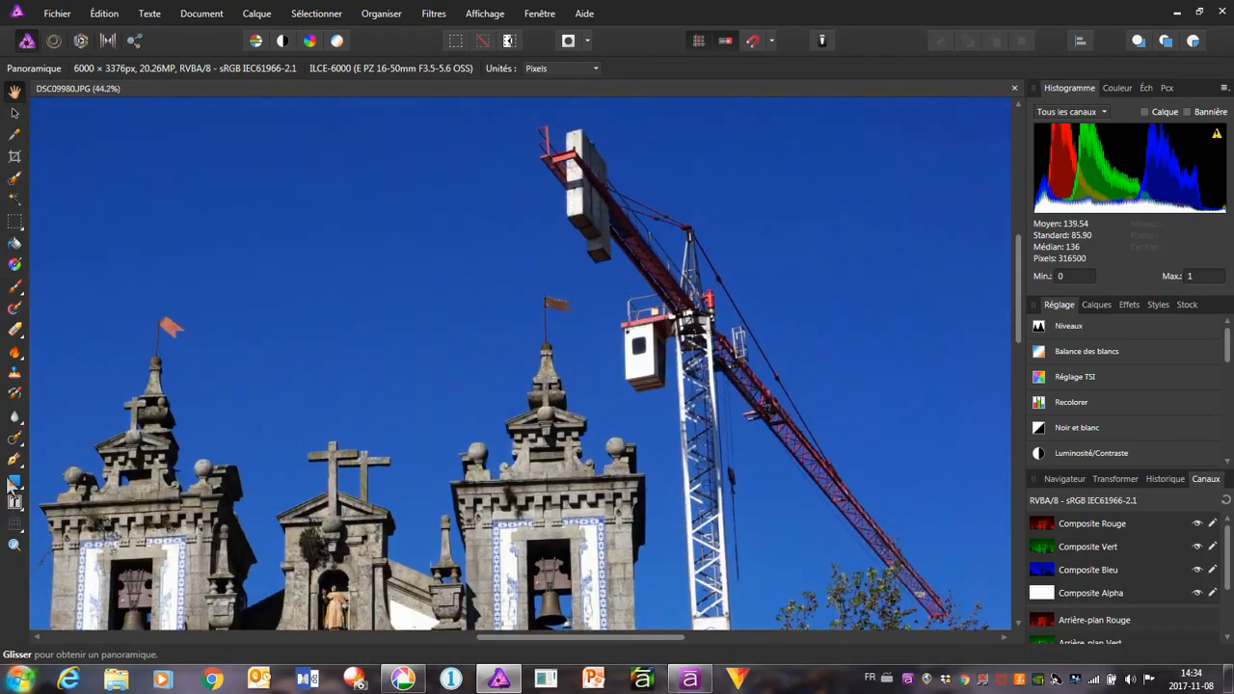
click(19, 438)
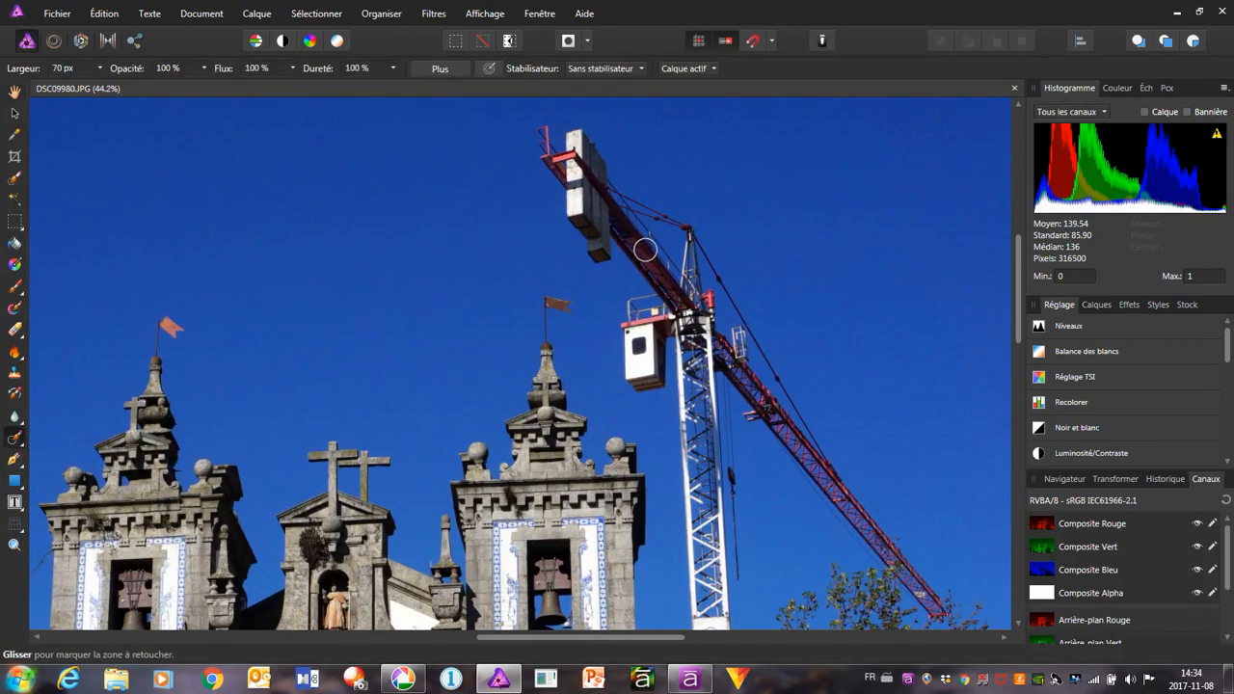
mouse_move(540, 130)
mouse_down()
mouse_move(543, 161)
mouse_move(571, 154)
mouse_move(578, 133)
mouse_move(594, 151)
mouse_move(594, 139)
mouse_move(602, 226)
mouse_move(598, 252)
mouse_move(585, 252)
mouse_move(557, 183)
mouse_move(579, 164)
mouse_move(578, 217)
mouse_move(580, 185)
mouse_move(584, 218)
mouse_move(602, 196)
mouse_move(691, 234)
mouse_move(854, 504)
mouse_move(911, 580)
mouse_move(948, 604)
mouse_move(900, 581)
mouse_move(718, 345)
mouse_move(803, 436)
mouse_move(730, 391)
mouse_move(739, 411)
mouse_move(738, 372)
mouse_move(693, 293)
mouse_move(681, 233)
mouse_move(704, 301)
mouse_move(621, 224)
mouse_move(619, 243)
mouse_move(678, 297)
mouse_move(655, 280)
mouse_up()
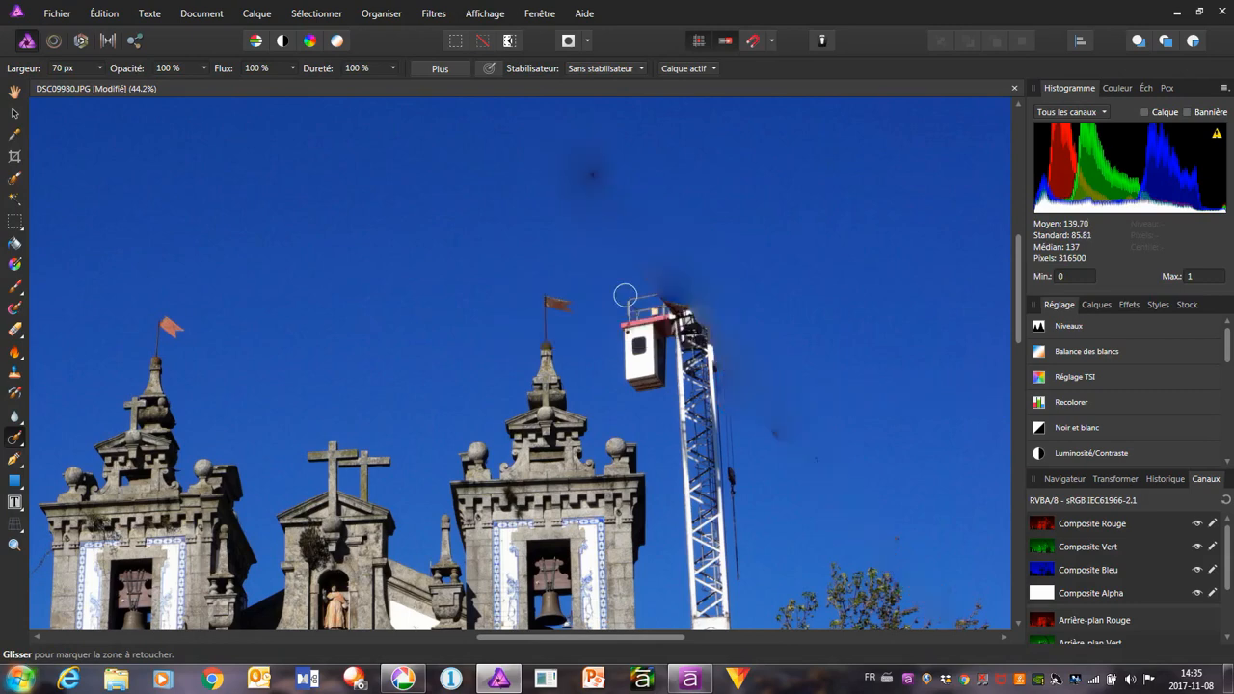
Clean up the dark smudges left in the sky along the jib's path and around the top of the crane mast
mouse_move(568, 182)
mouse_down()
mouse_move(595, 162)
mouse_move(563, 180)
mouse_move(613, 191)
mouse_move(574, 181)
mouse_move(569, 160)
mouse_move(615, 191)
mouse_move(610, 157)
mouse_move(576, 157)
mouse_move(554, 179)
mouse_move(624, 197)
mouse_up()
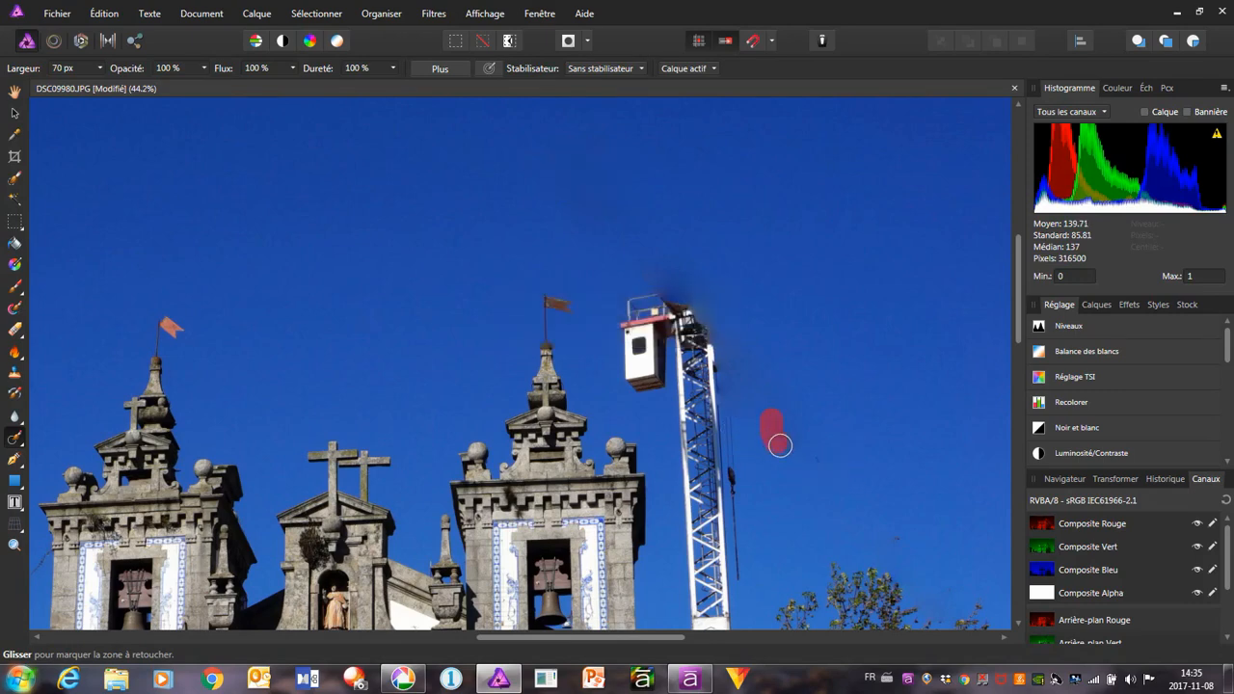
drag(780, 444, 821, 462)
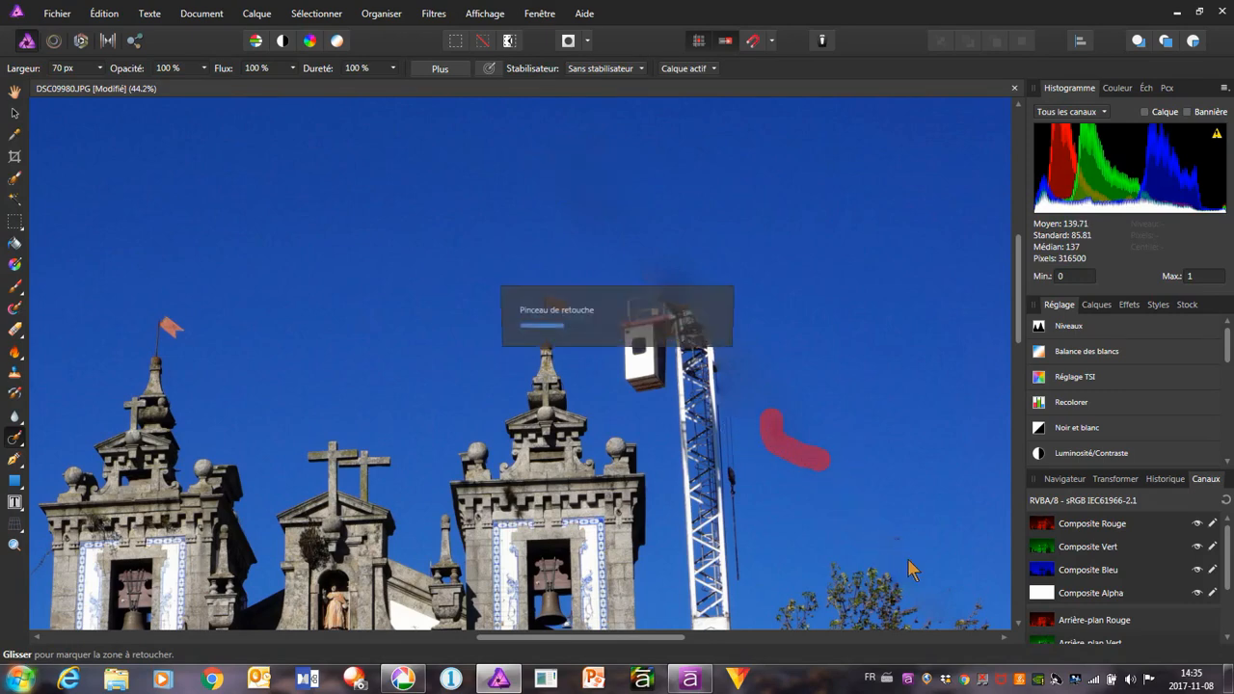
drag(905, 536, 854, 525)
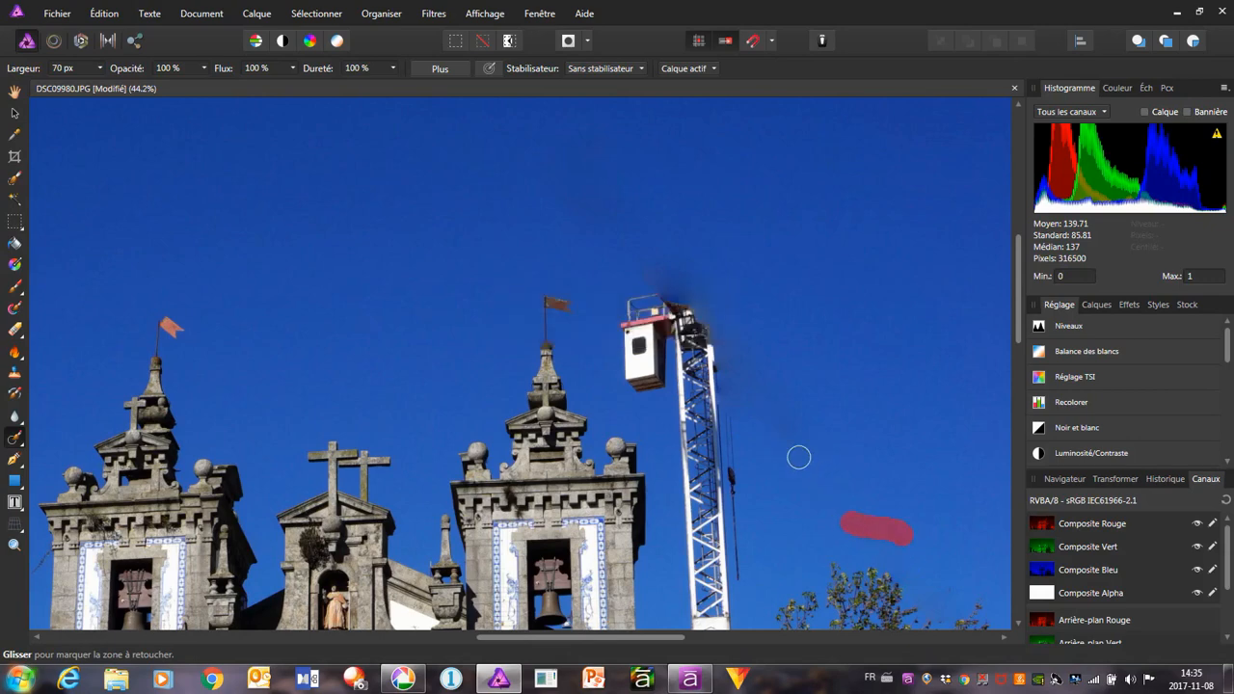
mouse_move(617, 251)
mouse_down()
mouse_move(703, 341)
mouse_move(675, 223)
mouse_move(637, 226)
mouse_move(631, 249)
mouse_move(642, 264)
mouse_move(663, 241)
mouse_move(690, 315)
mouse_move(646, 243)
mouse_move(648, 262)
mouse_move(699, 328)
mouse_up()
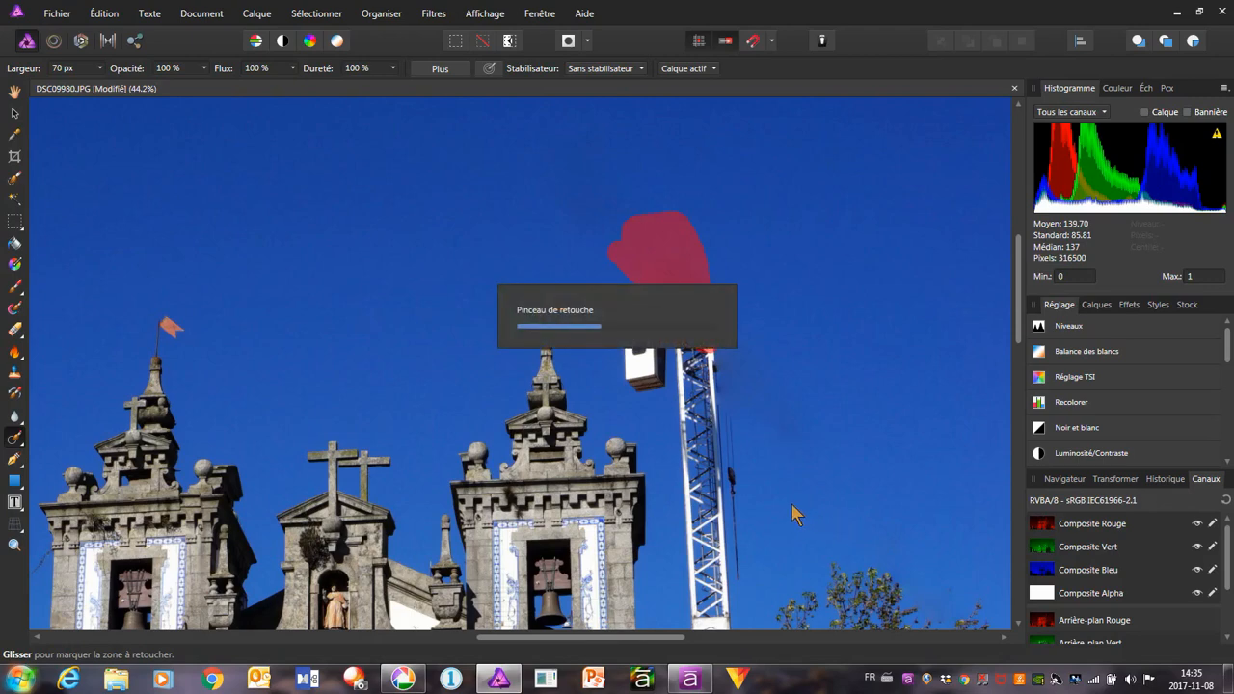
Paint out the crane's lattice mast and its lettered sign from just below the cab down to the tree
scroll(771, 473, down, 3)
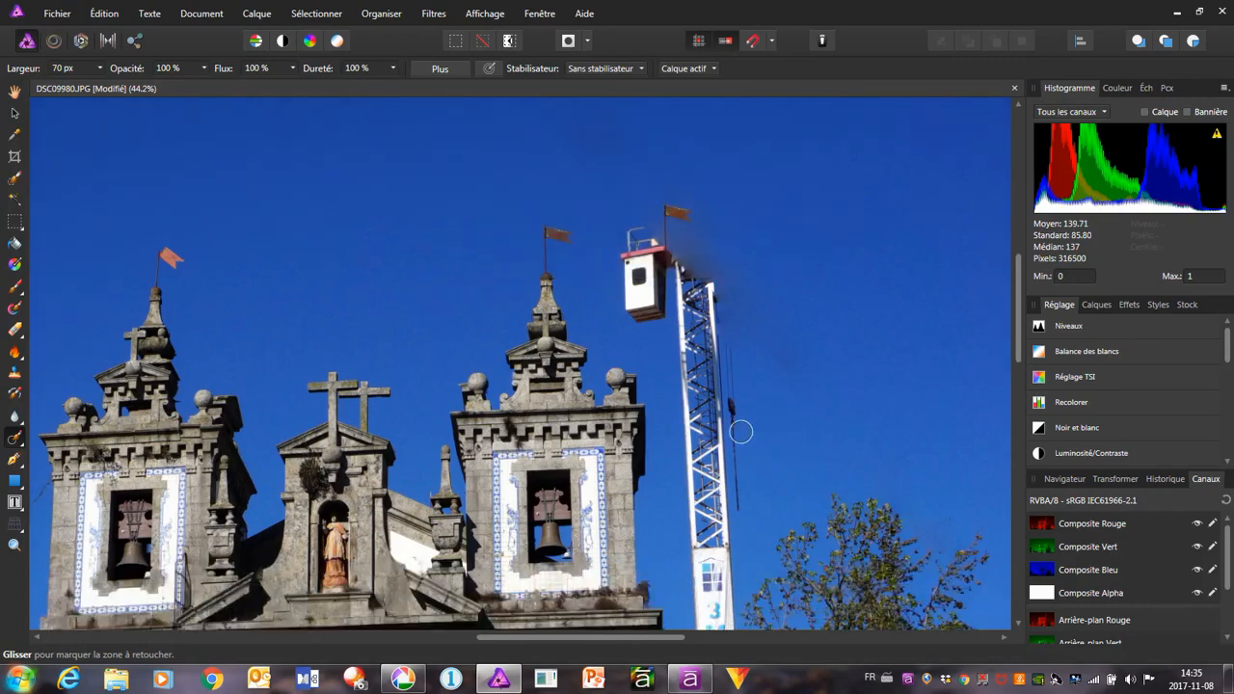
scroll(707, 510, down, 5)
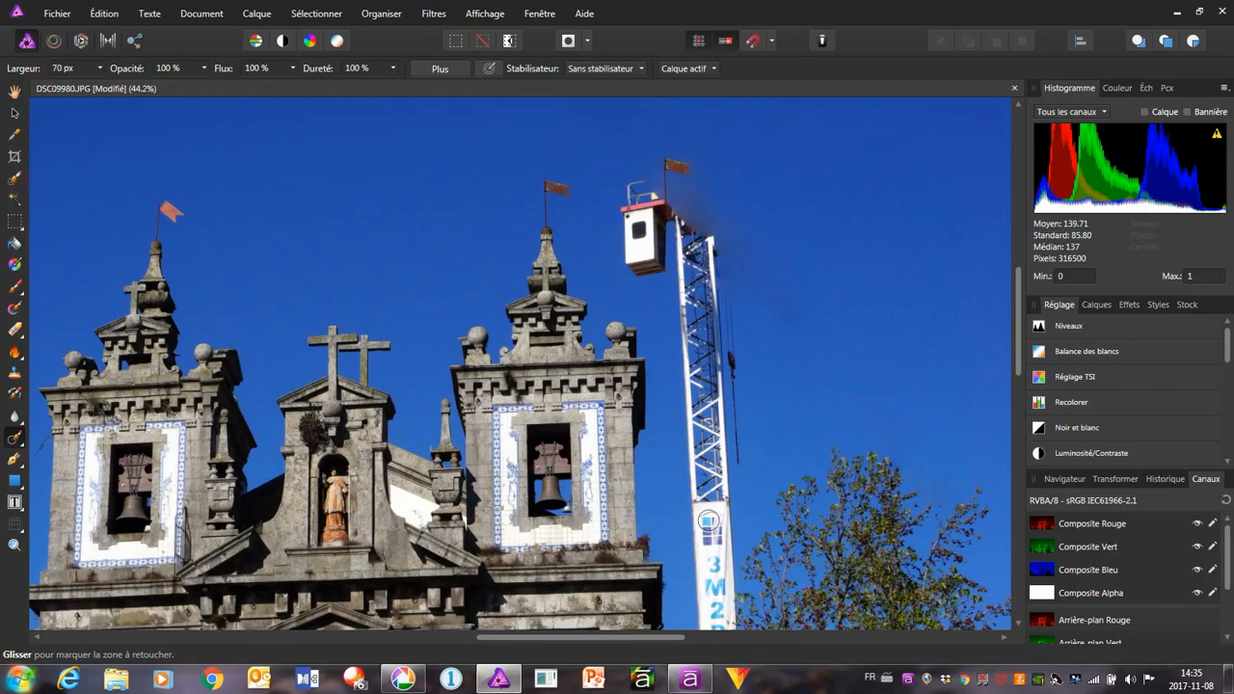
scroll(707, 521, down, 2)
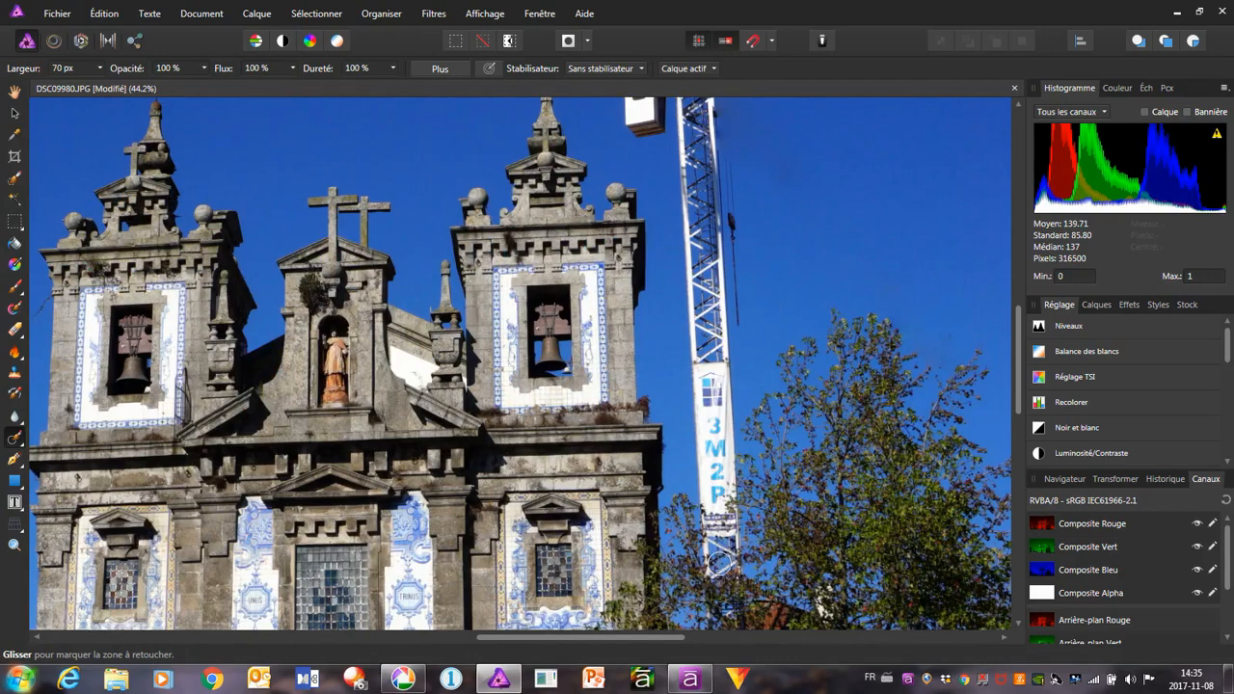
mouse_move(705, 562)
mouse_down()
mouse_move(758, 557)
mouse_move(725, 557)
mouse_move(735, 481)
mouse_move(705, 538)
mouse_move(695, 359)
mouse_move(733, 364)
mouse_move(726, 495)
mouse_move(697, 361)
mouse_move(709, 394)
mouse_move(724, 305)
mouse_move(724, 132)
mouse_move(723, 350)
mouse_move(689, 340)
mouse_move(679, 295)
mouse_move(678, 255)
mouse_move(702, 323)
mouse_move(687, 174)
mouse_move(681, 325)
mouse_move(695, 348)
mouse_move(707, 219)
mouse_move(710, 345)
mouse_move(699, 114)
mouse_move(703, 151)
mouse_move(703, 119)
mouse_move(688, 179)
mouse_move(684, 125)
mouse_move(683, 203)
mouse_up()
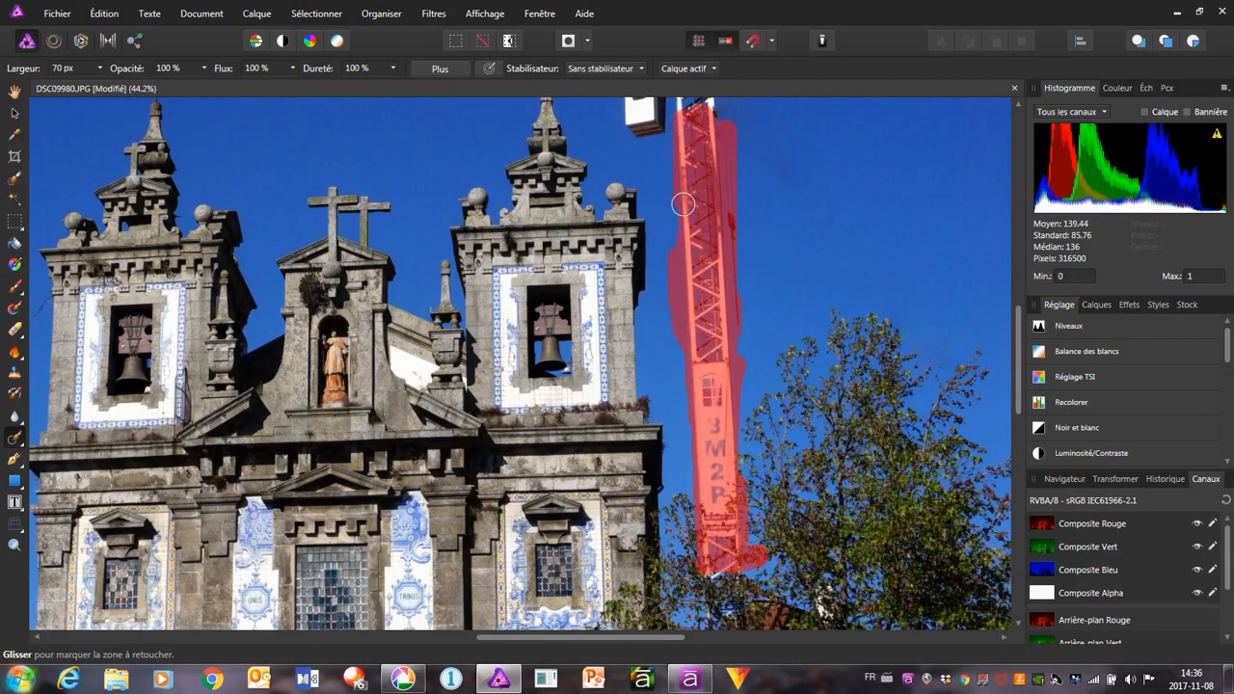
drag(713, 438, 718, 436)
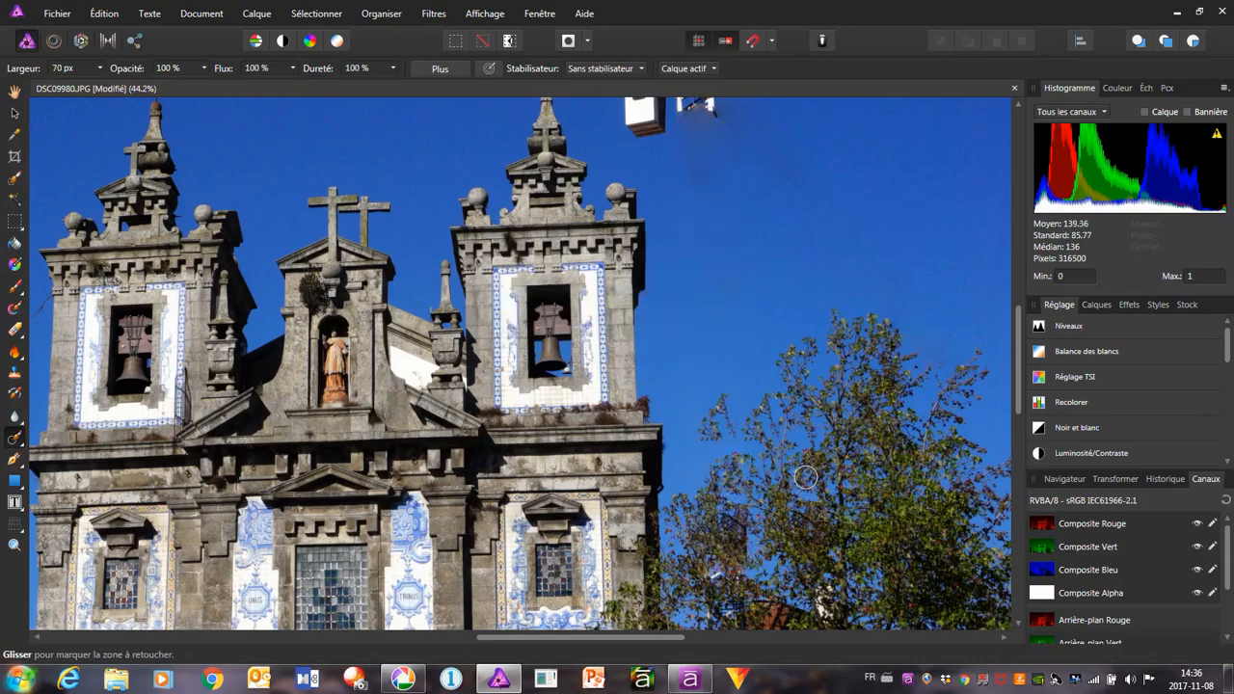
Paint out the crane's white cab and the leftover mast fragment beside it
scroll(796, 476, up, 3)
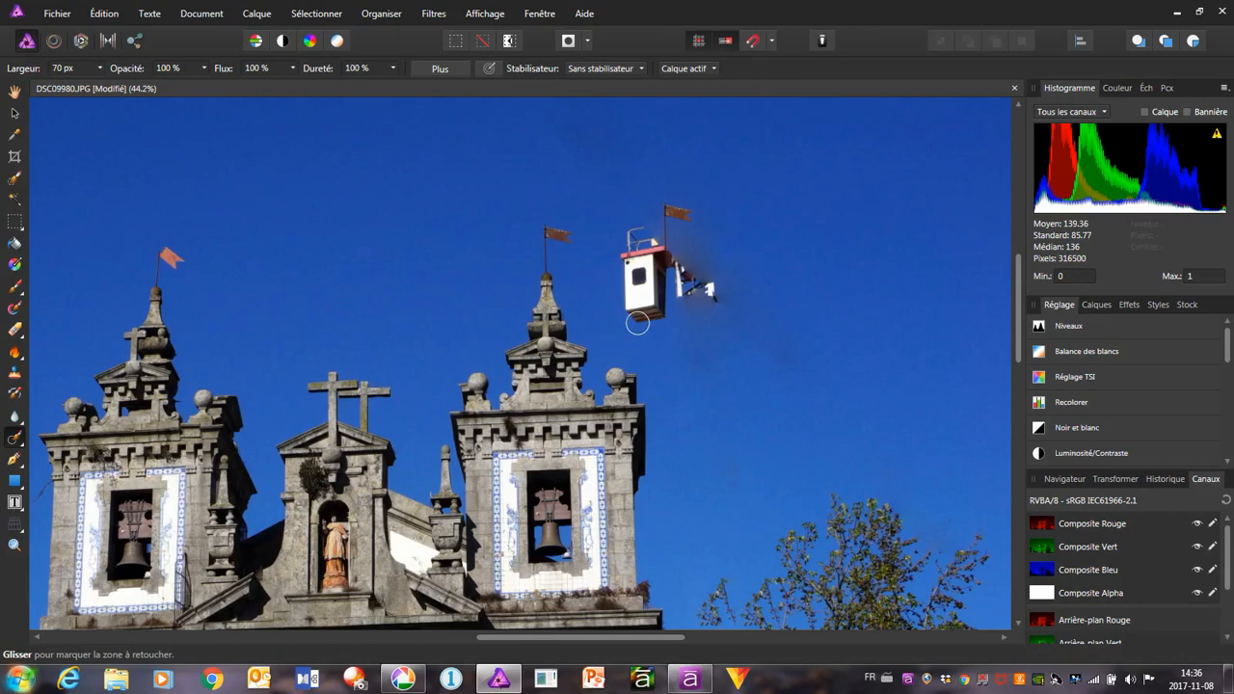
mouse_move(637, 324)
mouse_down()
mouse_move(623, 220)
mouse_move(680, 208)
mouse_move(685, 231)
mouse_move(657, 225)
mouse_move(625, 241)
mouse_move(661, 244)
mouse_move(664, 255)
mouse_move(622, 262)
mouse_move(663, 286)
mouse_move(618, 312)
mouse_move(652, 317)
mouse_up()
mouse_move(639, 242)
mouse_down()
mouse_move(710, 295)
mouse_move(712, 283)
mouse_move(703, 299)
mouse_move(670, 276)
mouse_move(710, 271)
mouse_up()
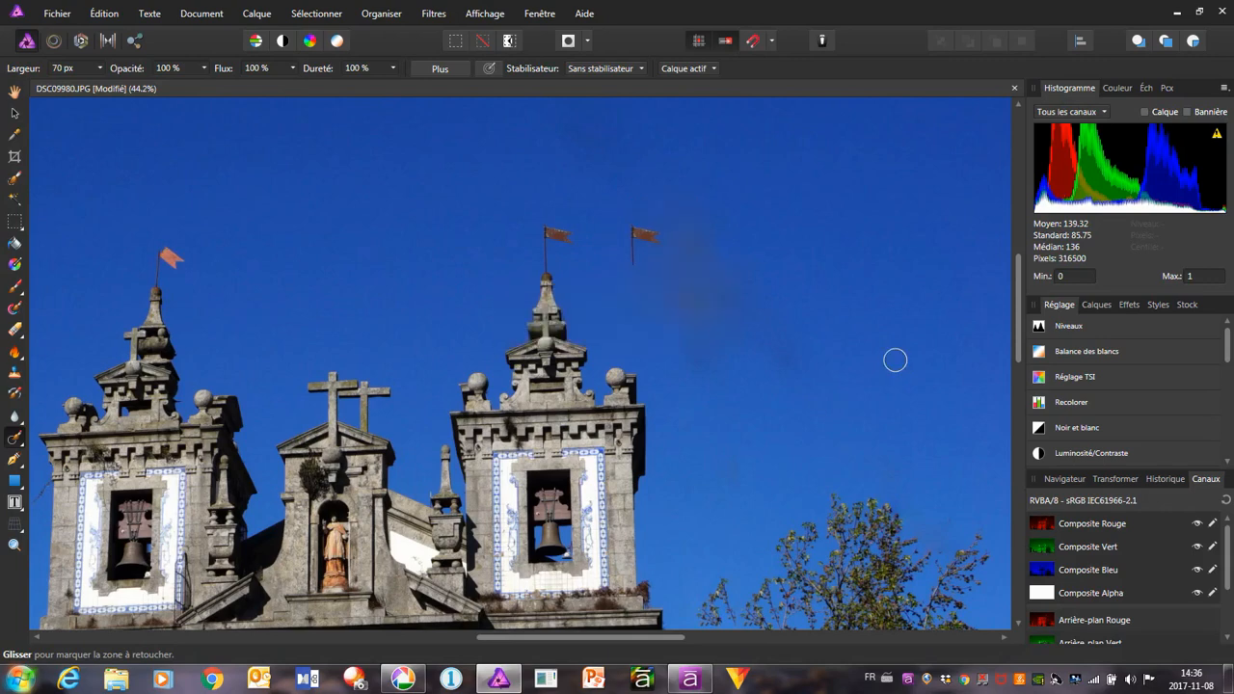
Paint out the duplicated flag in the sky and the dark smudges where the crane's cab and mast were
mouse_move(635, 260)
mouse_down()
mouse_move(627, 228)
mouse_move(651, 233)
mouse_up()
mouse_move(652, 250)
mouse_down()
mouse_move(713, 356)
mouse_move(748, 352)
mouse_move(789, 373)
mouse_up()
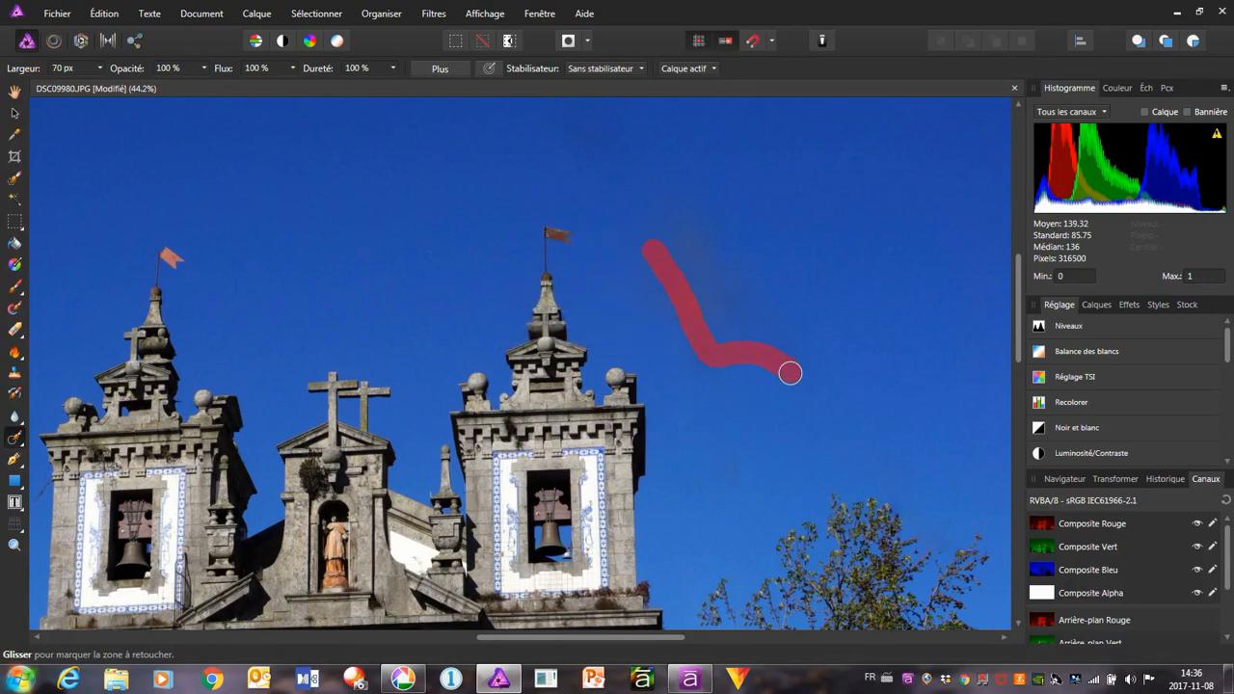
mouse_move(710, 248)
mouse_down()
mouse_move(701, 283)
mouse_move(665, 225)
mouse_up()
mouse_move(720, 322)
mouse_down()
mouse_move(767, 347)
mouse_move(717, 326)
mouse_up()
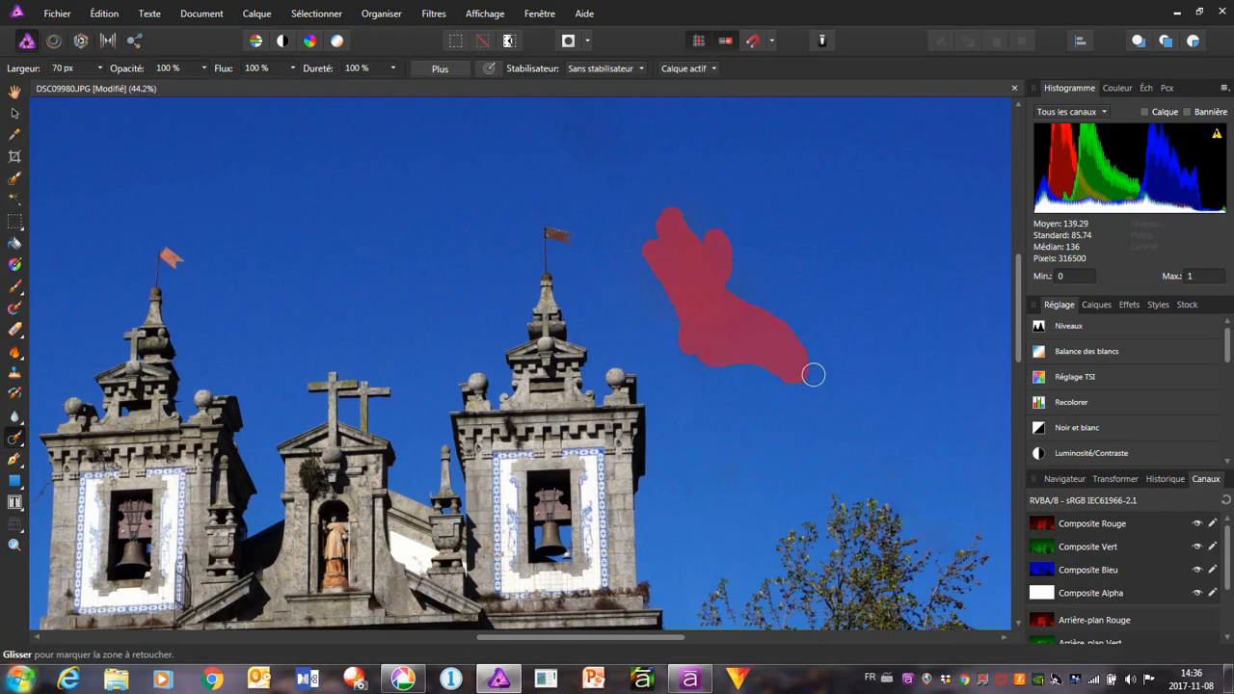
drag(813, 374, 816, 373)
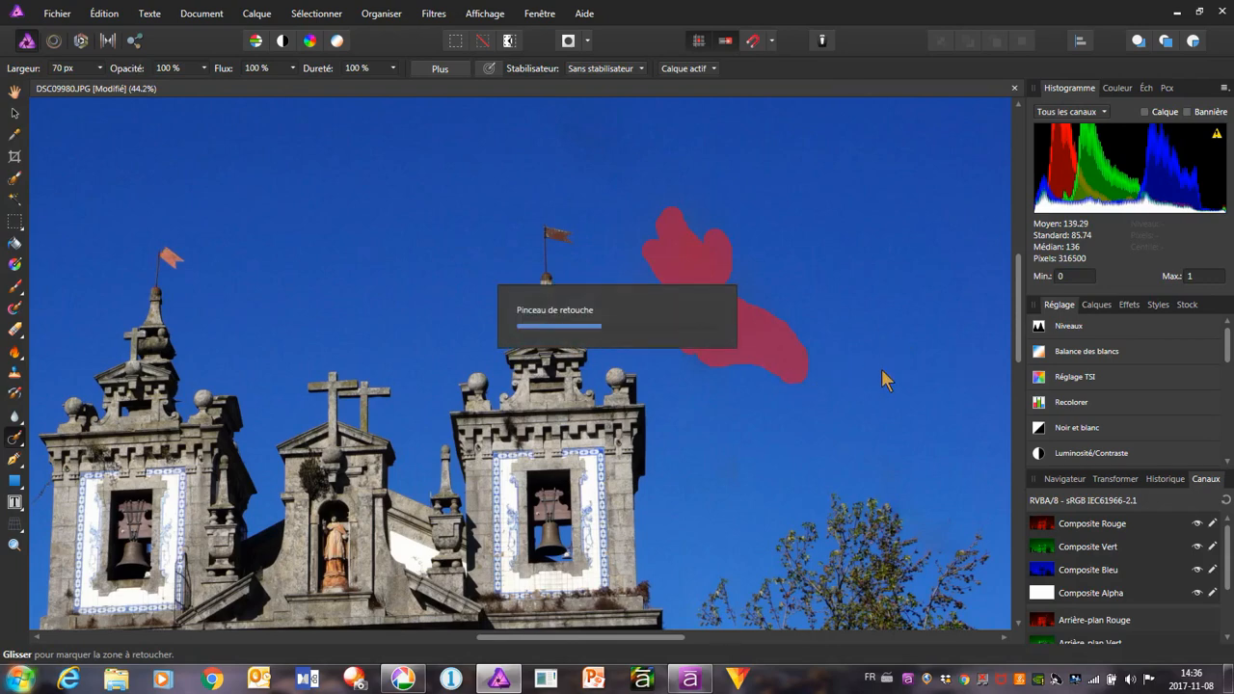
Inspect the retouched sky around the church towers, close up and in the full view, for leftover traces of the crane
scroll(846, 361, down, 3)
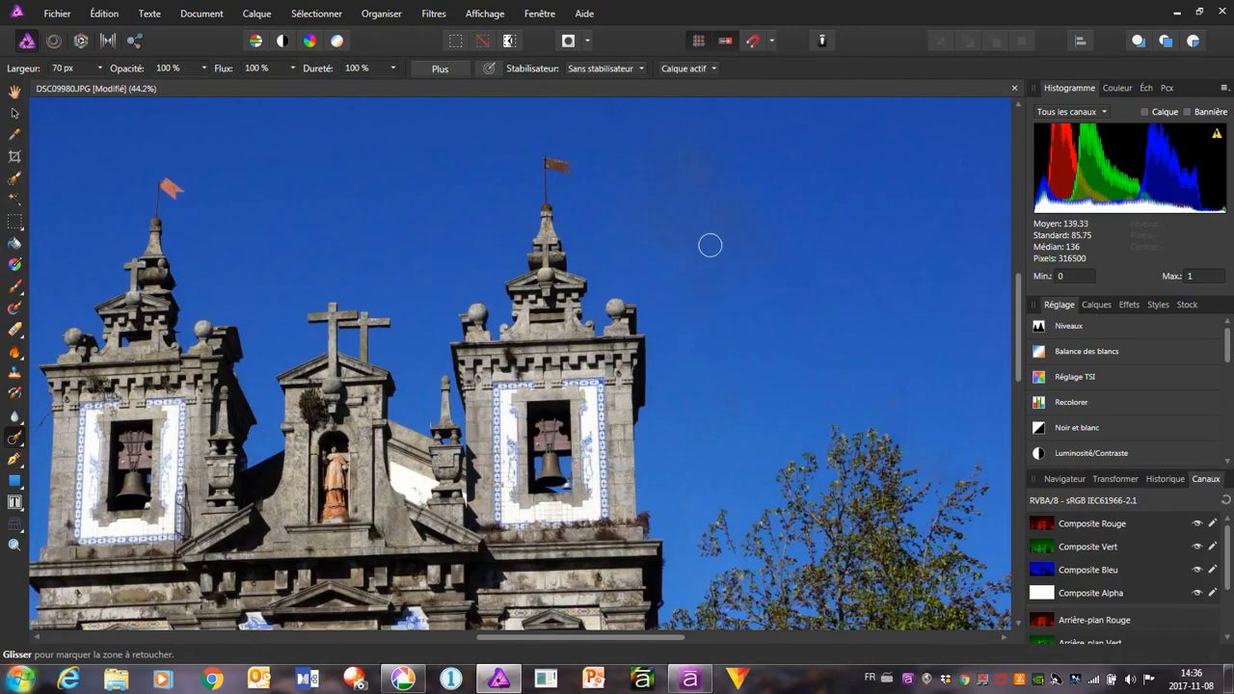
scroll(766, 289, up, 5)
scroll(768, 333, down, 6)
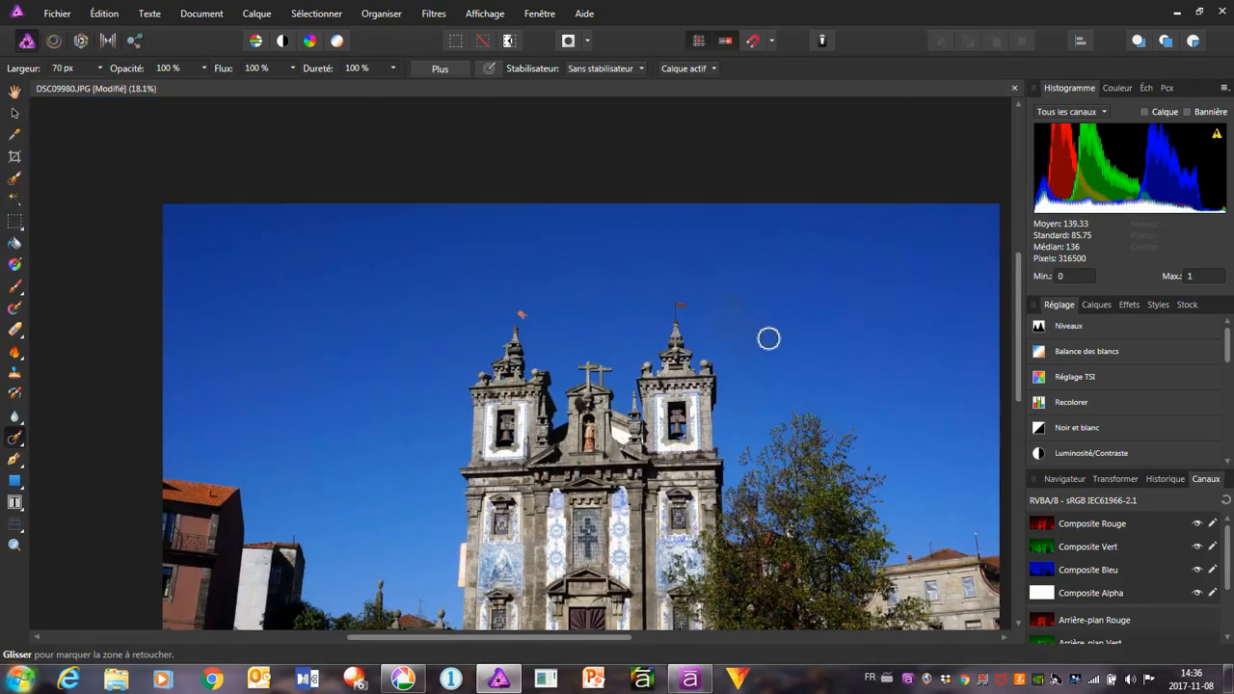
scroll(769, 390, down, 3)
scroll(768, 406, up, 3)
scroll(766, 406, up, 3)
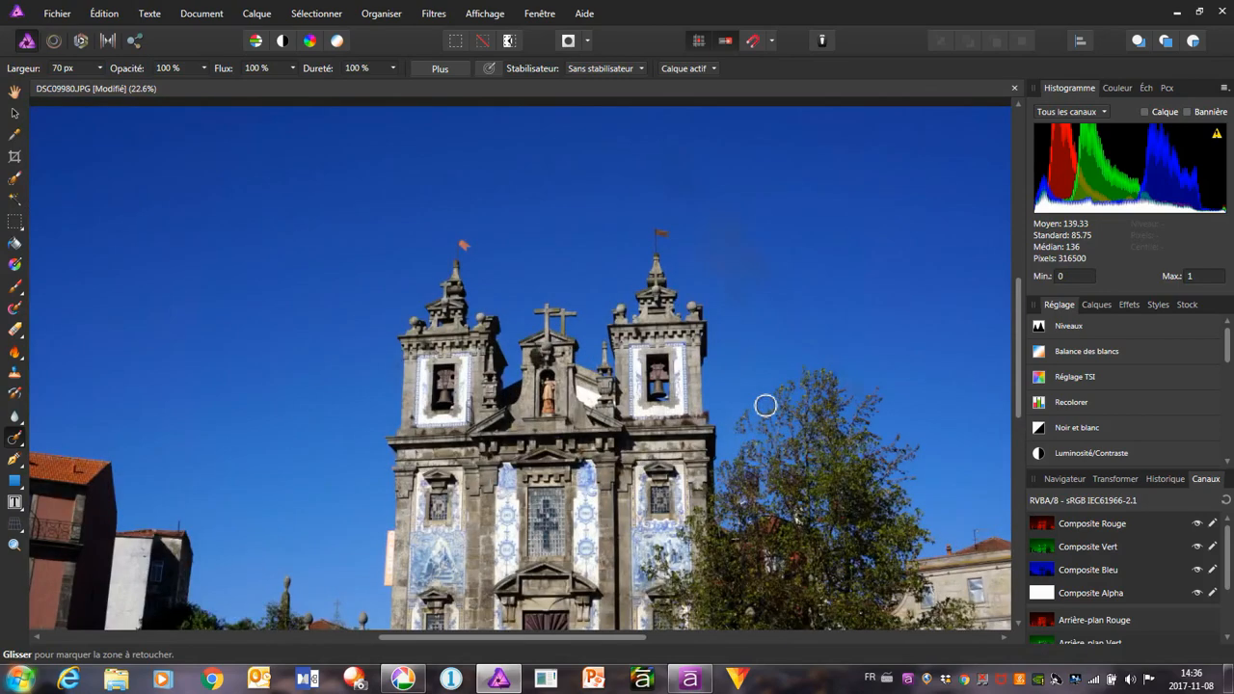
scroll(767, 406, down, 3)
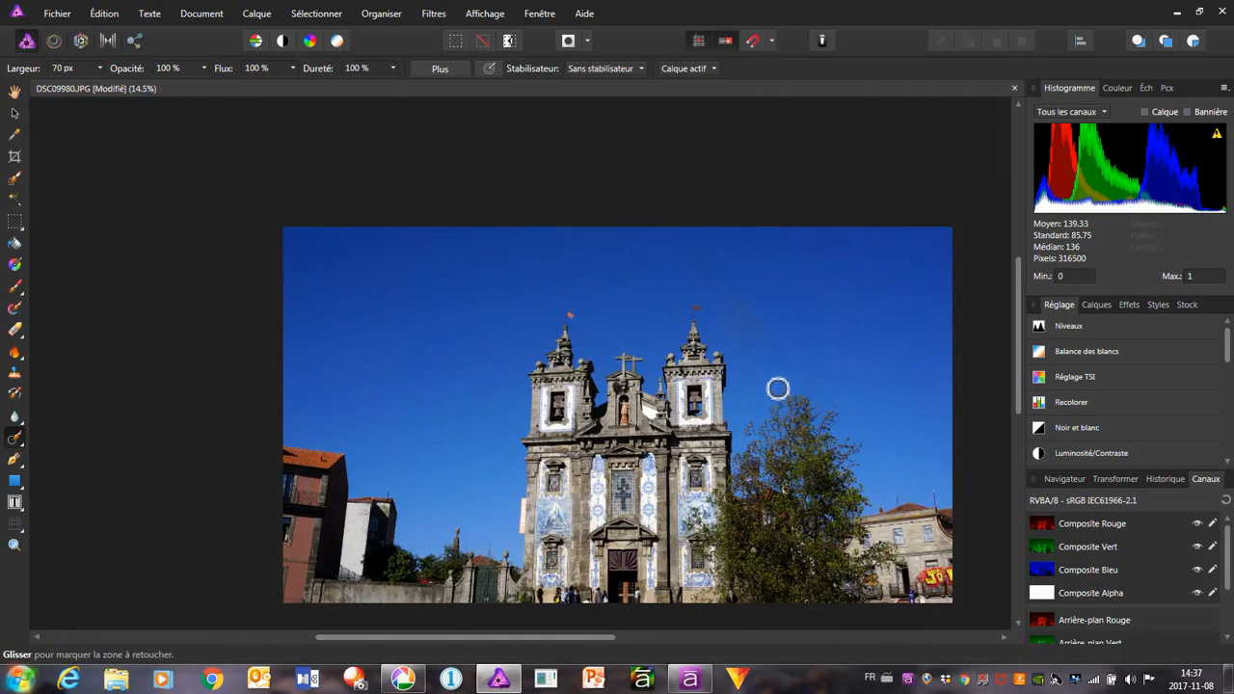
scroll(778, 390, up, 2)
scroll(778, 388, down, 3)
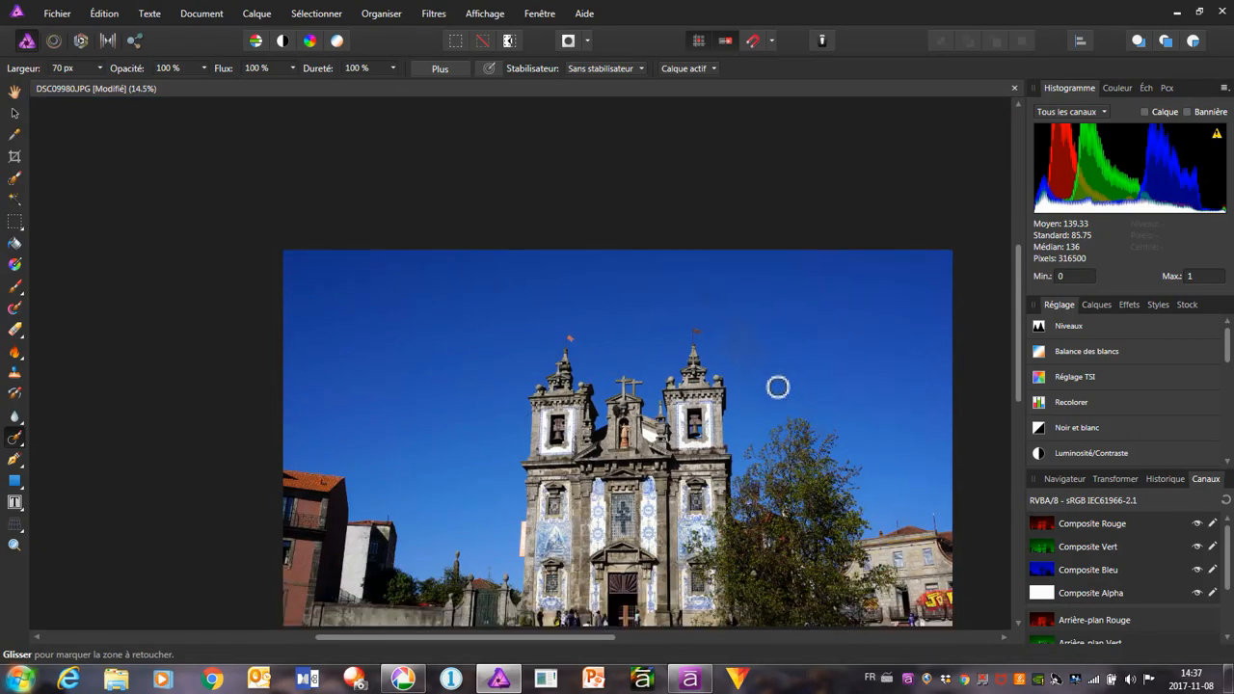
Paint over the remaining faint smudges in the sky beside the church tower nearest the tree
scroll(778, 387, up, 4)
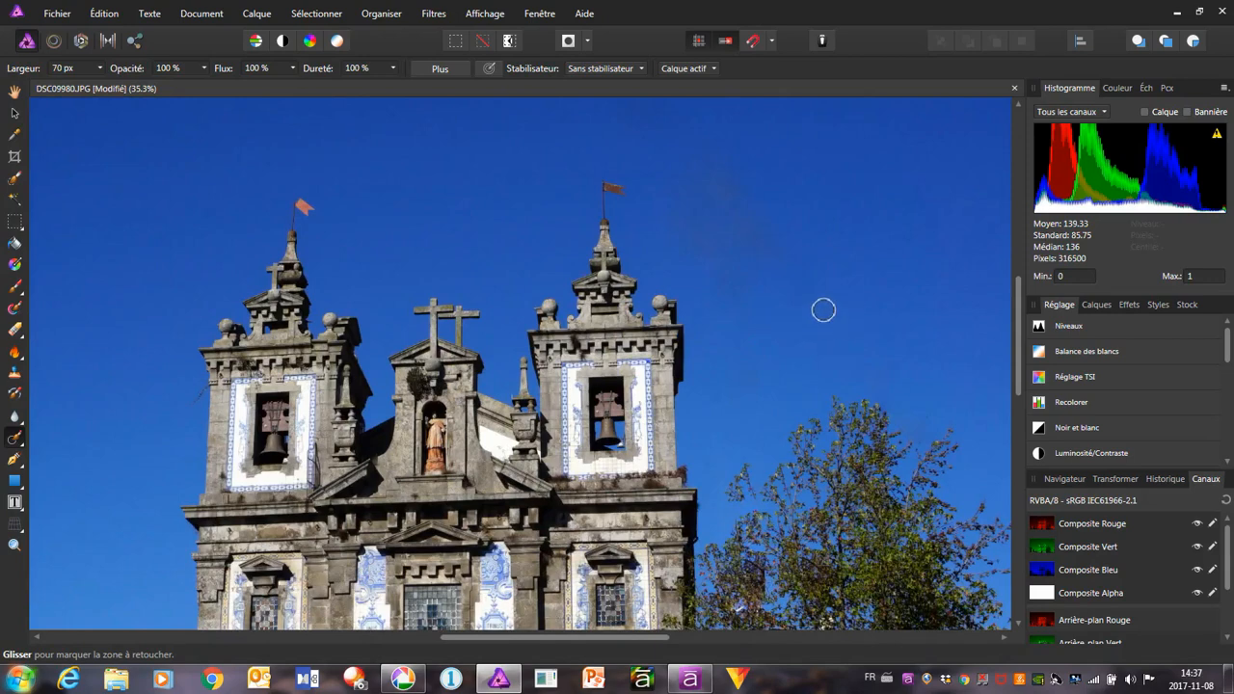
mouse_move(820, 309)
mouse_down()
mouse_move(799, 286)
mouse_move(786, 300)
mouse_move(805, 299)
mouse_move(764, 298)
mouse_move(794, 266)
mouse_move(760, 297)
mouse_move(777, 270)
mouse_move(726, 286)
mouse_move(773, 277)
mouse_move(771, 292)
mouse_move(775, 262)
mouse_move(718, 276)
mouse_move(806, 248)
mouse_up()
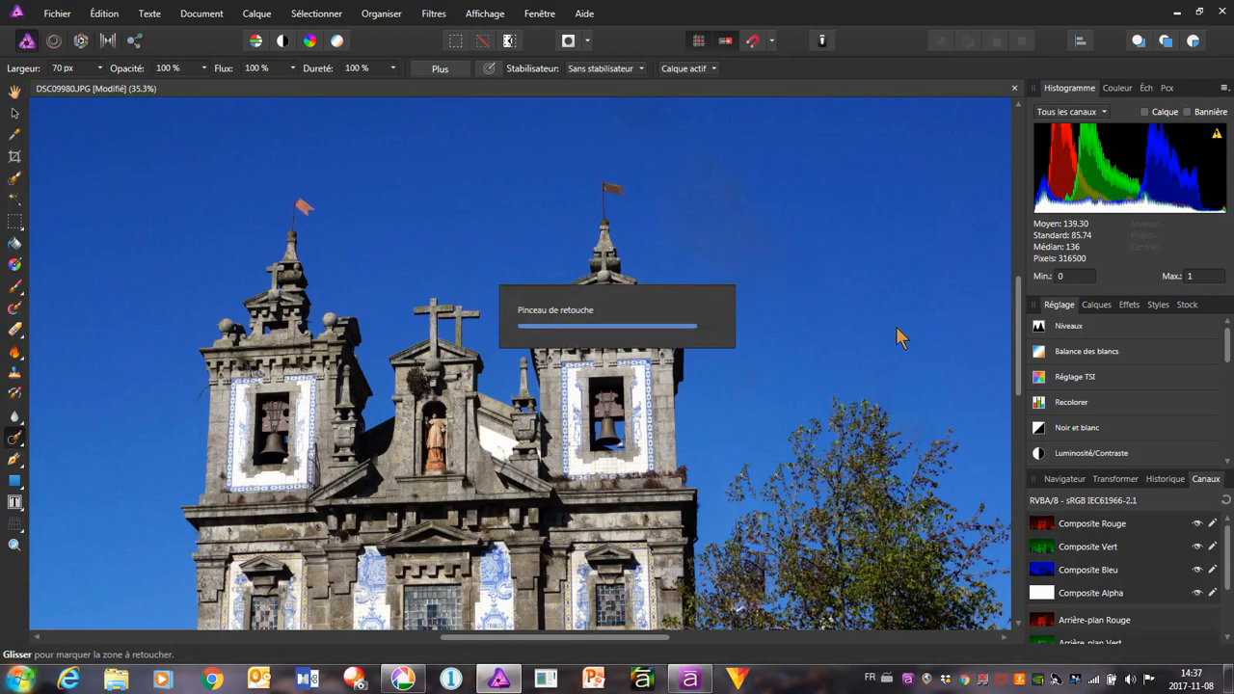
mouse_move(715, 267)
mouse_down()
mouse_move(774, 248)
mouse_move(704, 235)
mouse_move(730, 248)
mouse_move(710, 190)
mouse_move(737, 214)
mouse_move(723, 124)
mouse_move(723, 192)
mouse_up()
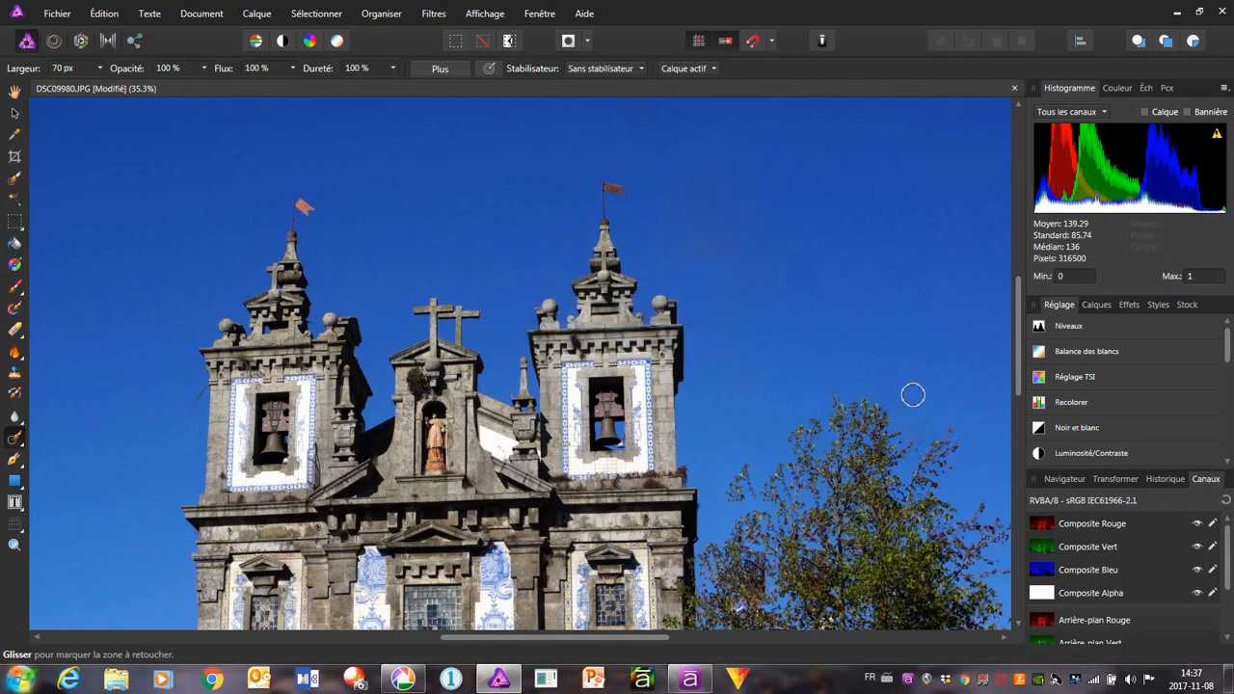
Export the church photo as a 6000 × 3376 px JPEG at quality 95, replacing DSC09980 in the Édition folder
scroll(871, 362, down, 2)
scroll(871, 364, up, 5)
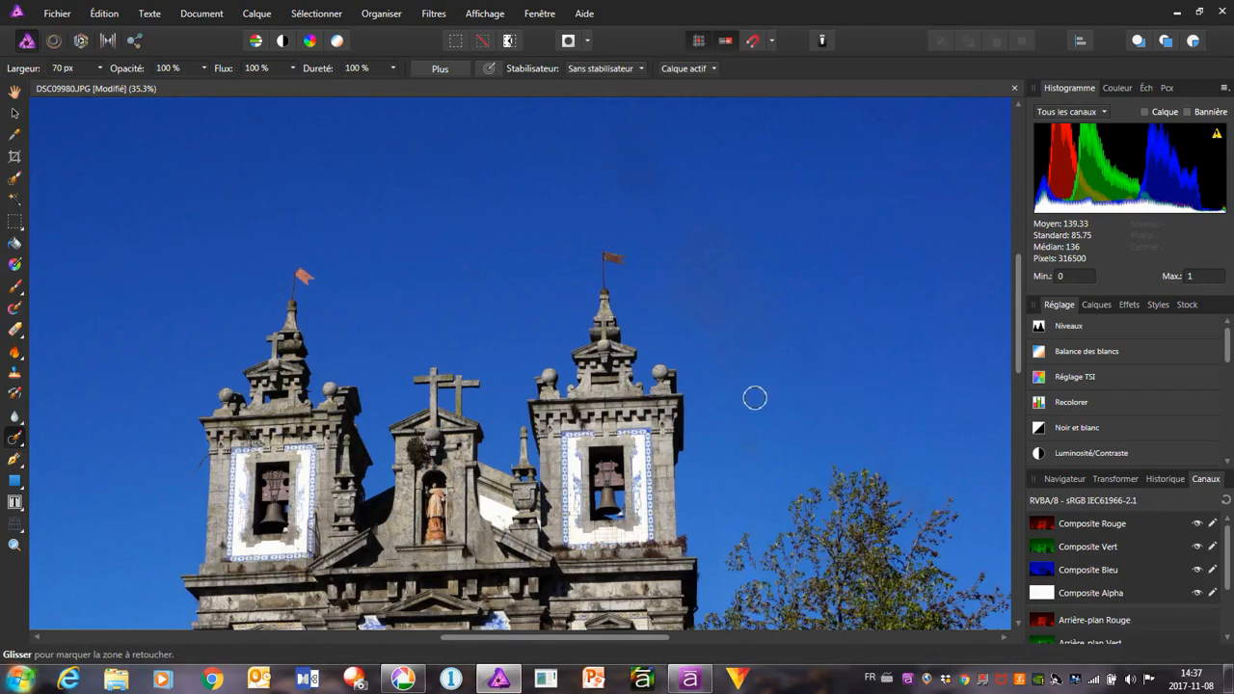
ctrl+scroll(752, 400, down, 4)
scroll(745, 410, down, 1)
ctrl+scroll(745, 410, up, 2)
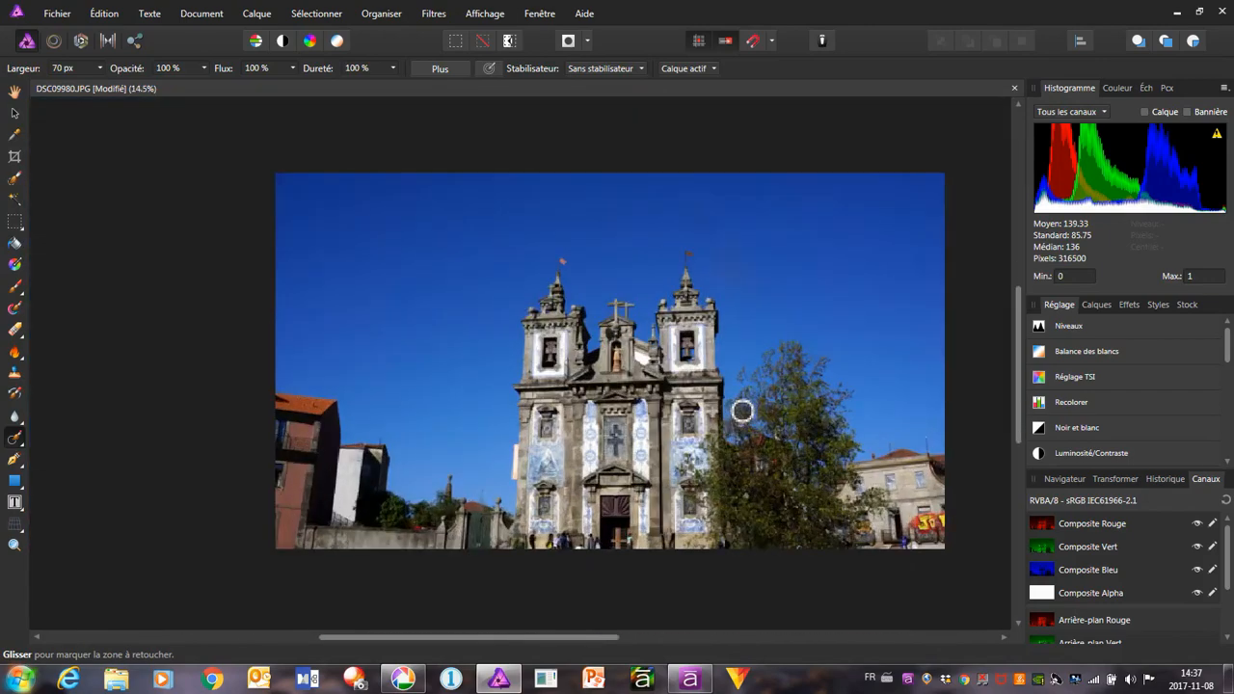
click(57, 15)
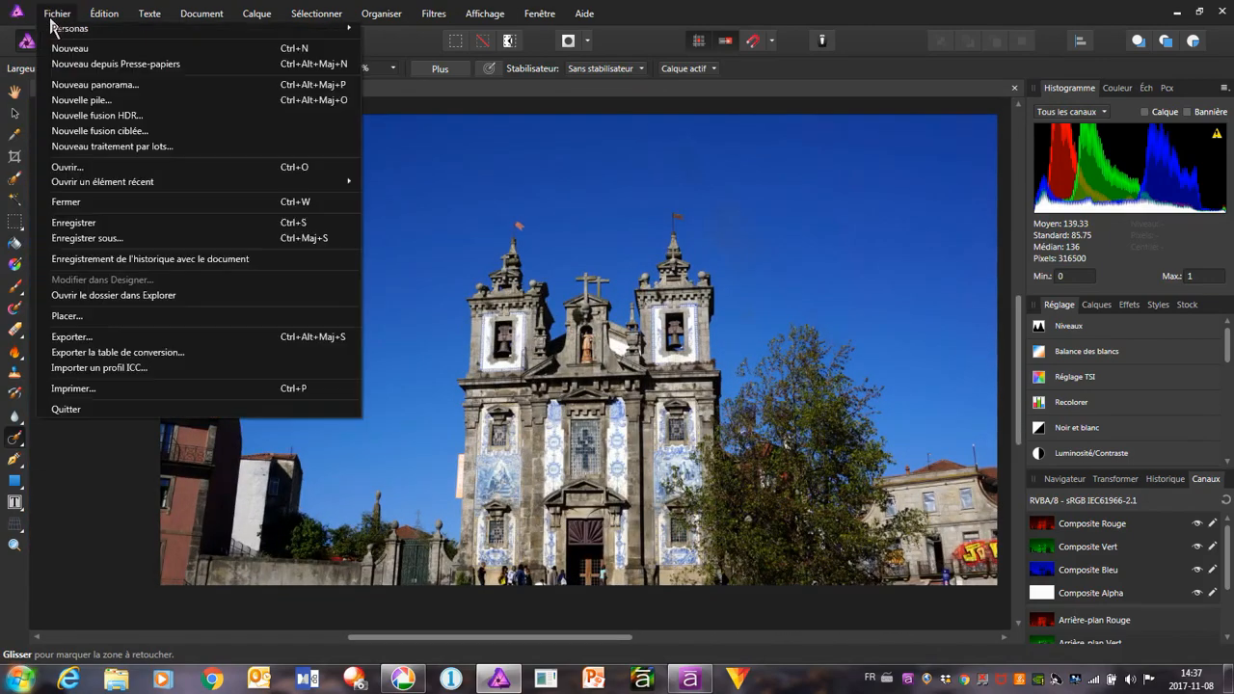
click(97, 339)
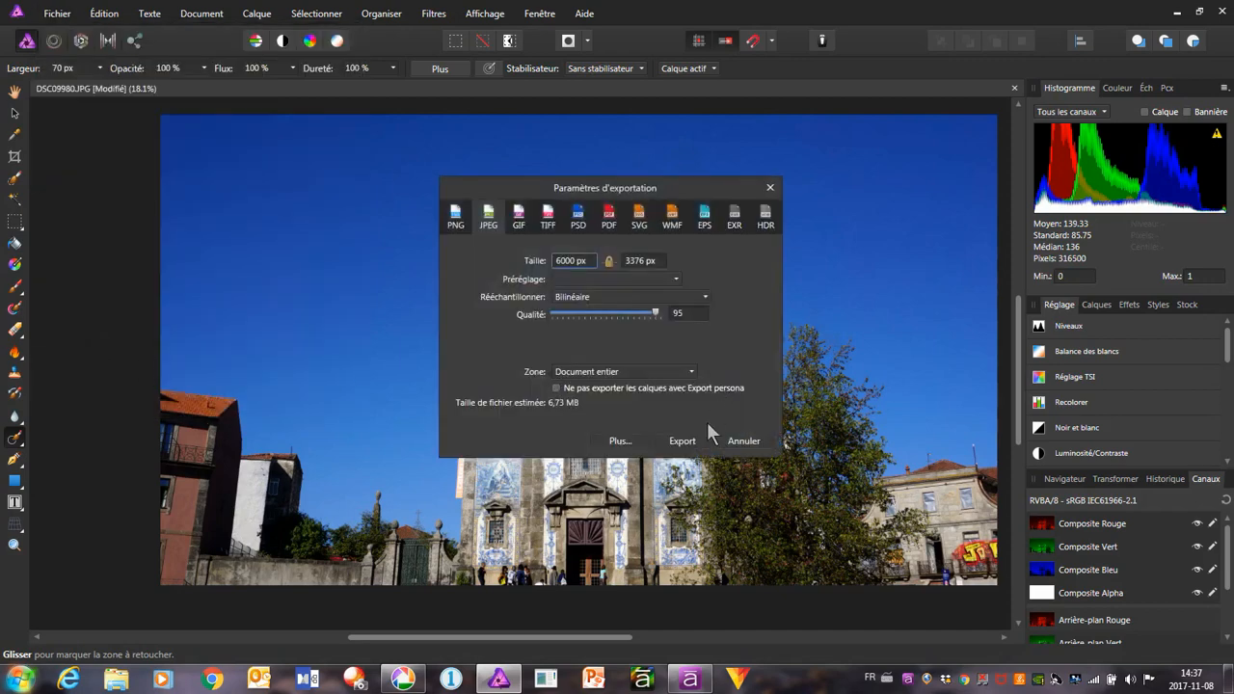
click(681, 444)
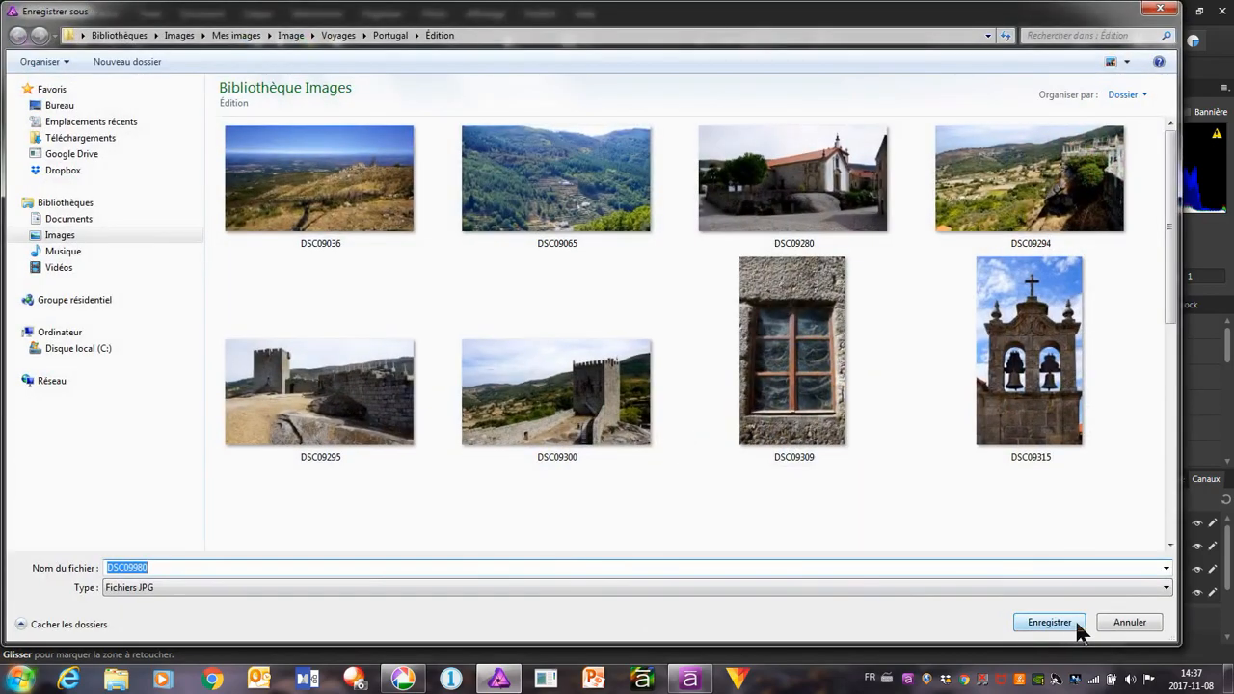
click(1070, 623)
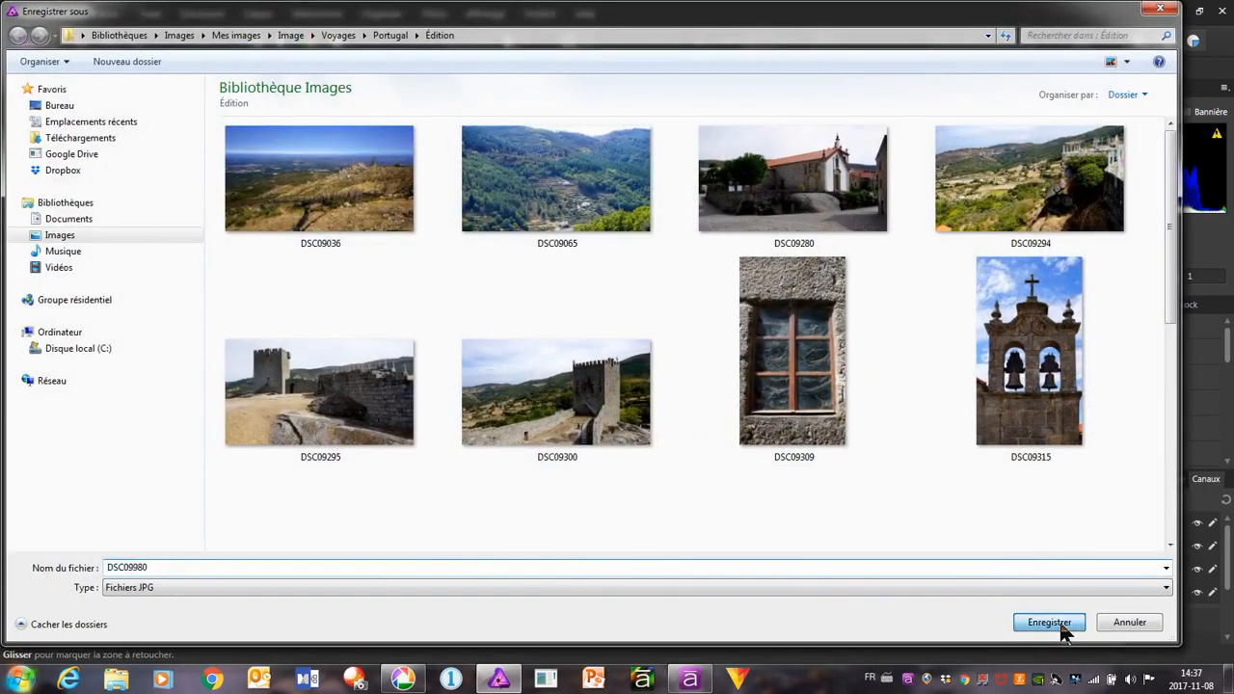
click(690, 401)
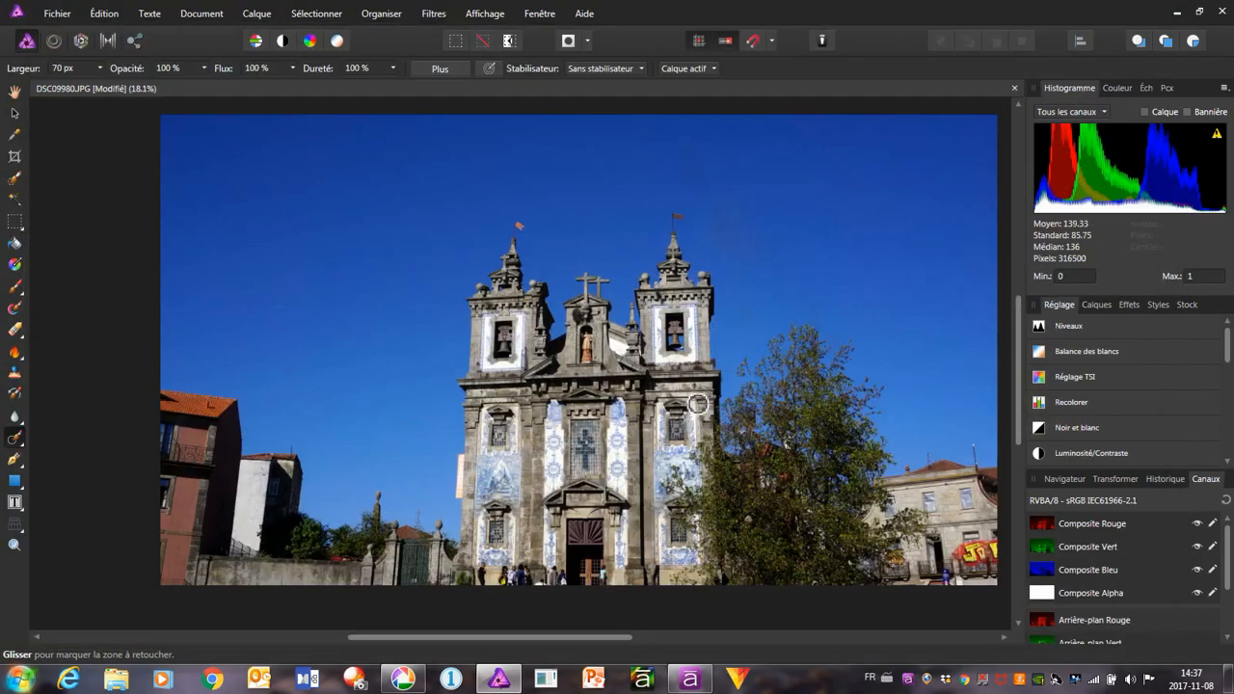
Switch to Picasa and go to the next photo, the street with the church and taxi, DSC09517.JPG
click(403, 680)
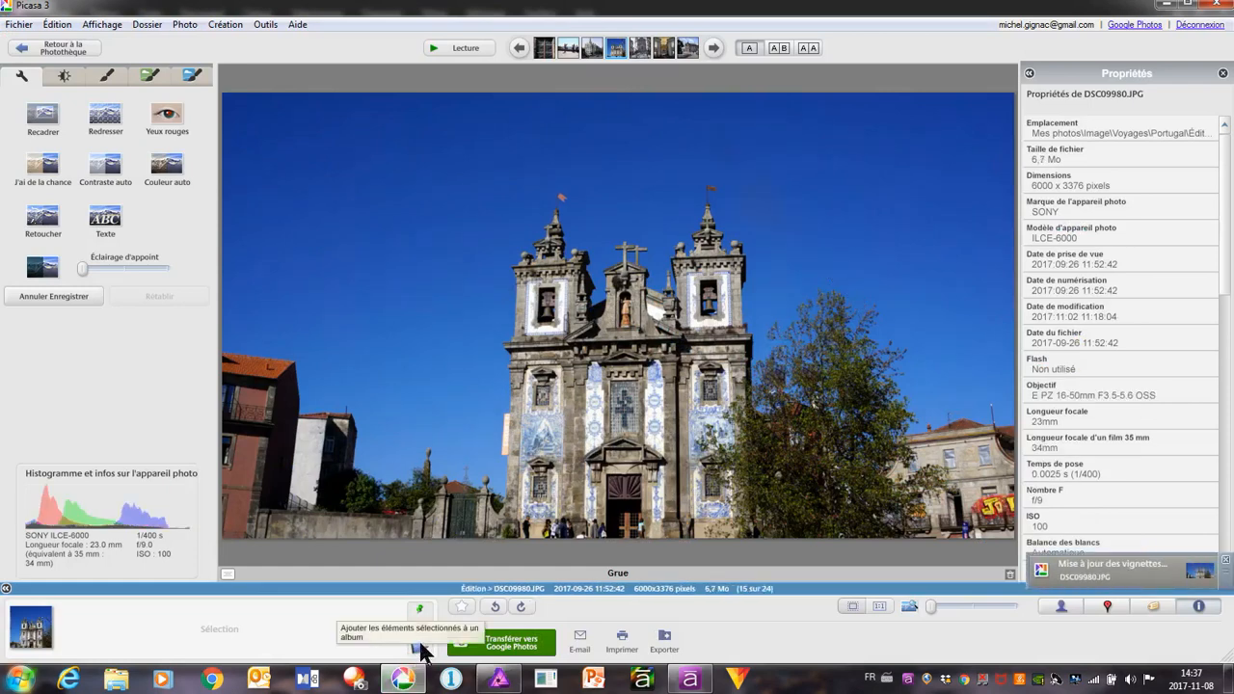
click(714, 49)
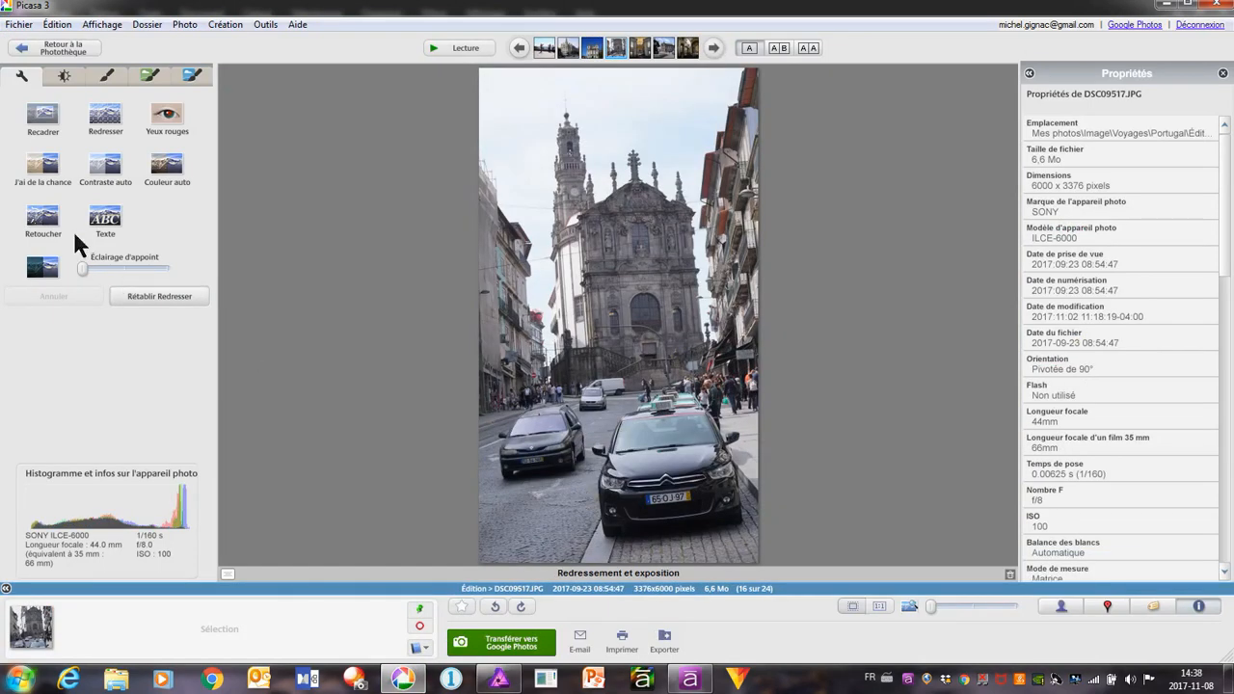
Straighten the street photo by rotating it slightly clockwise until the church and its tower stand upright
click(105, 116)
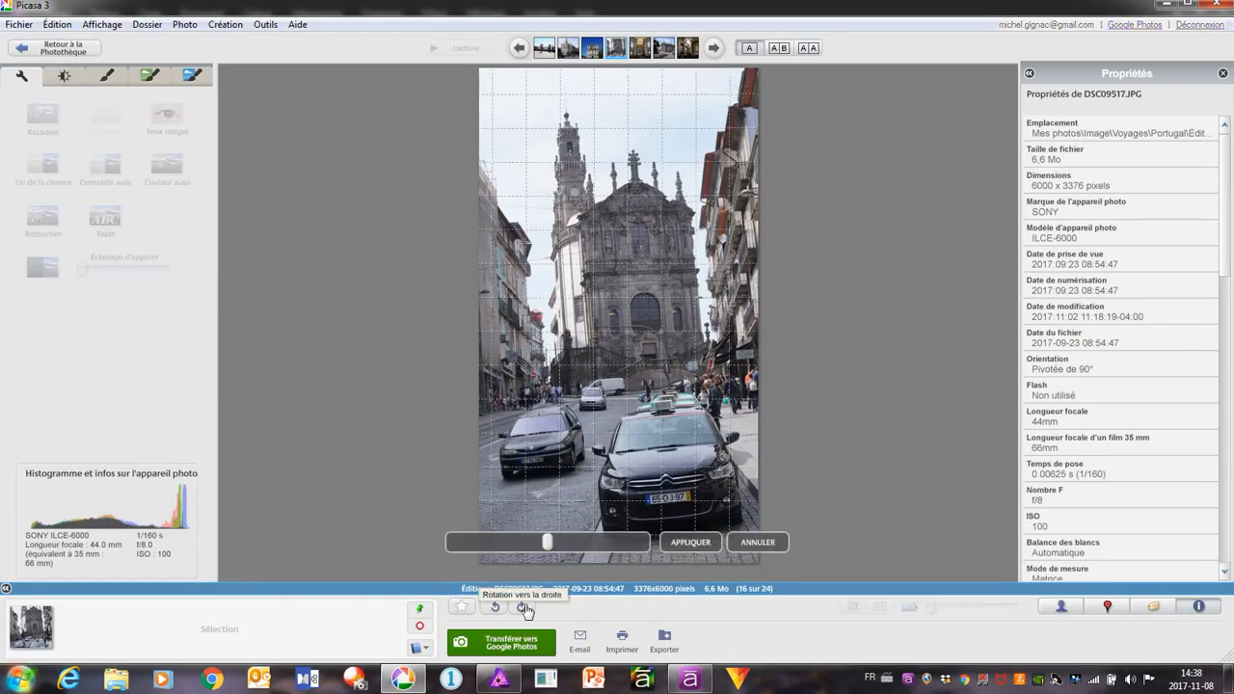
drag(546, 542, 516, 546)
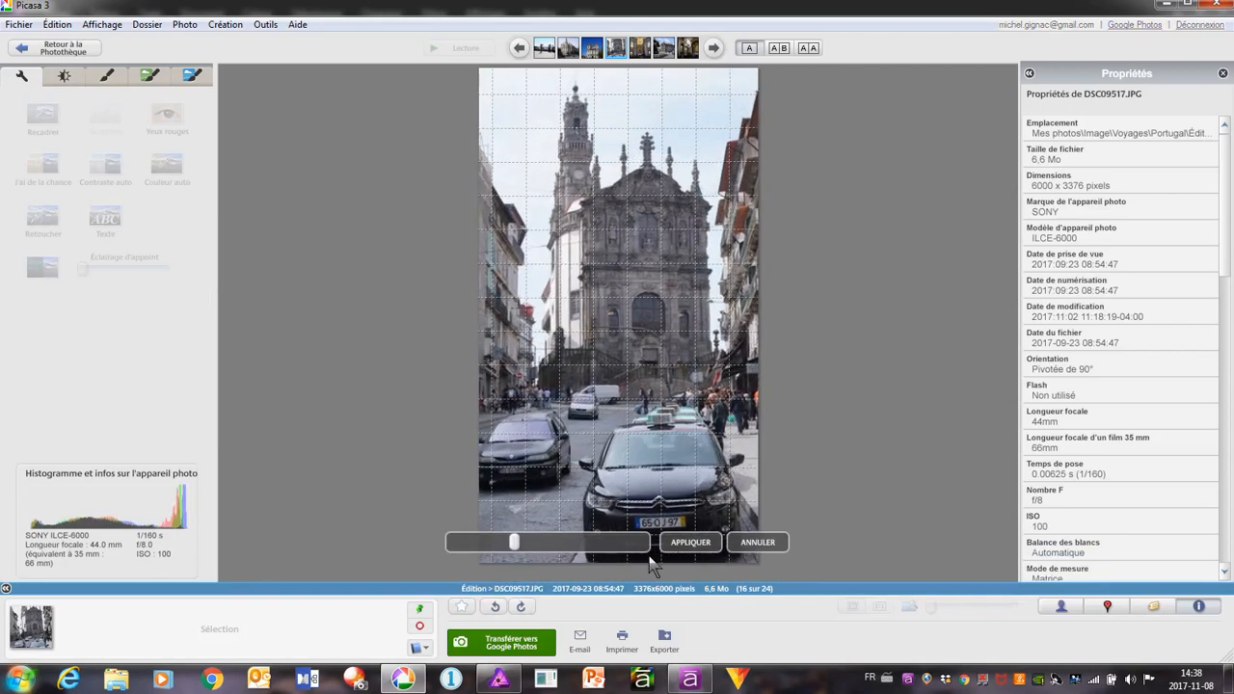
click(686, 542)
Apply the quick lighting fix to the street photo, deepen its shadows slightly more, and save it
click(64, 76)
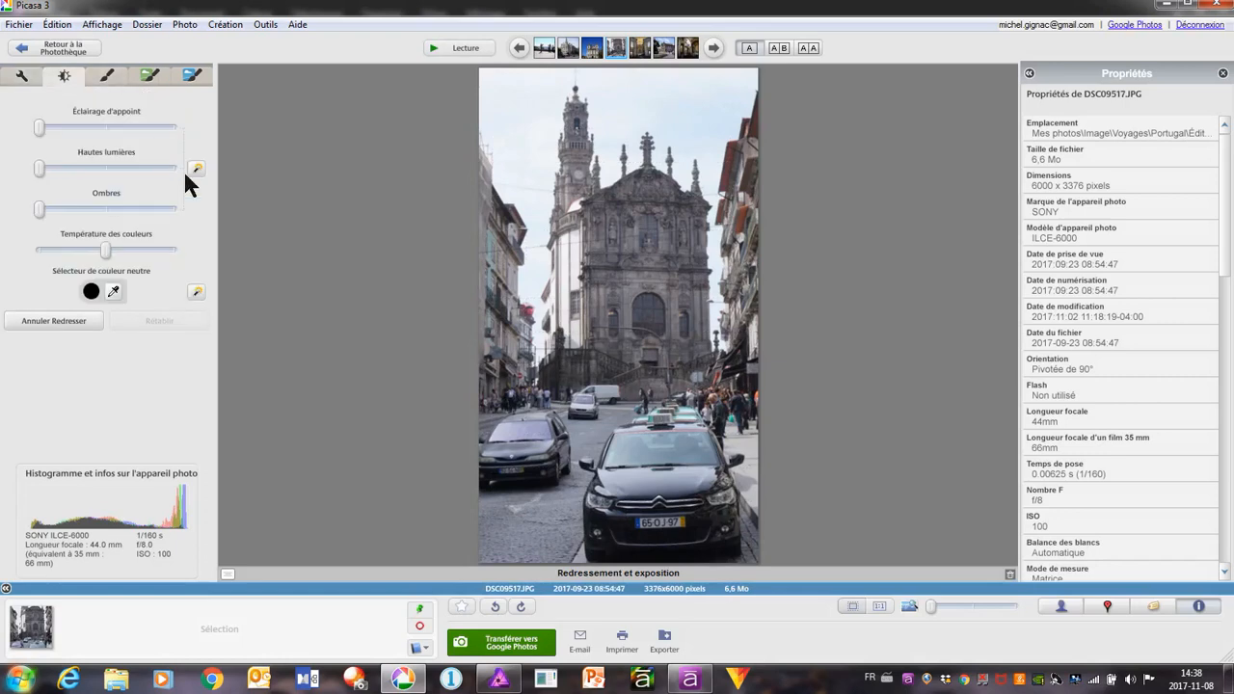
click(195, 170)
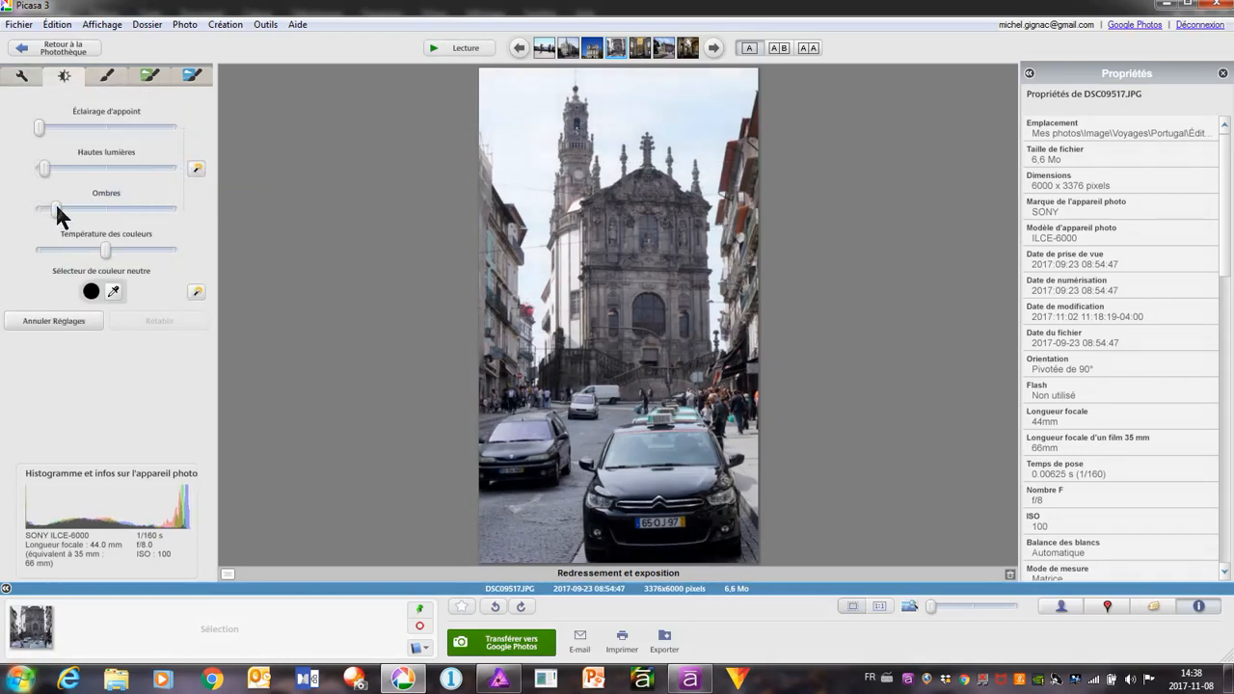
drag(56, 205, 66, 206)
right_click(586, 236)
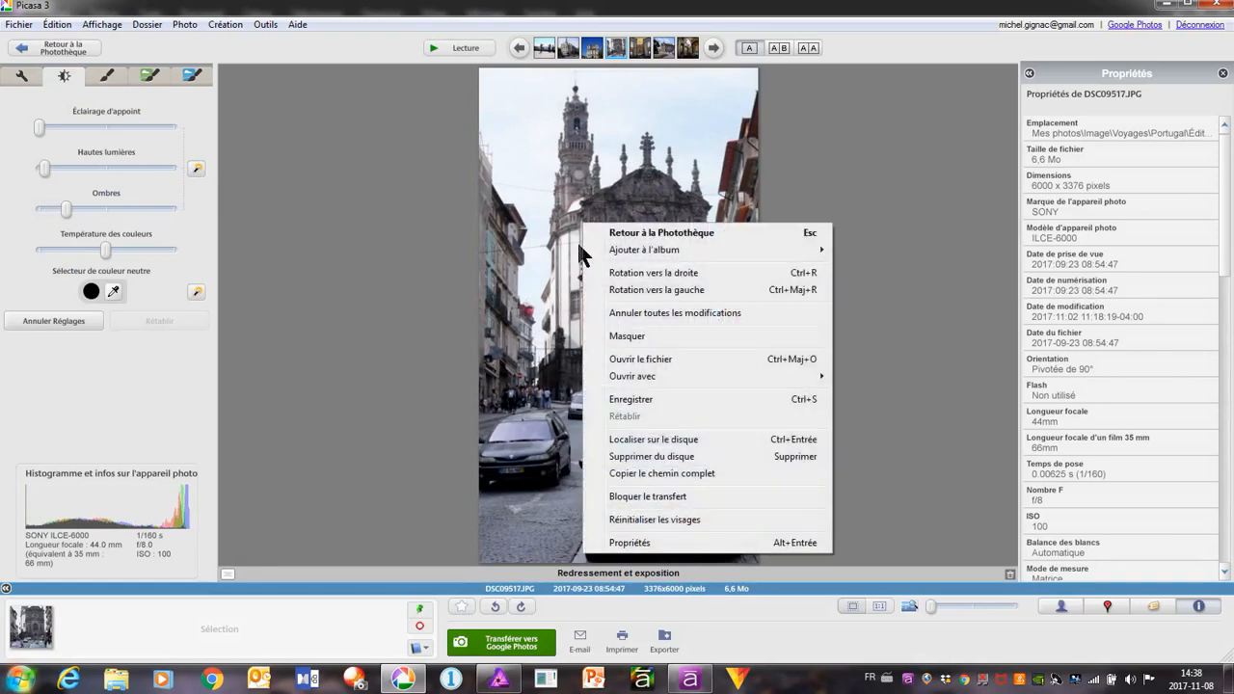
click(615, 399)
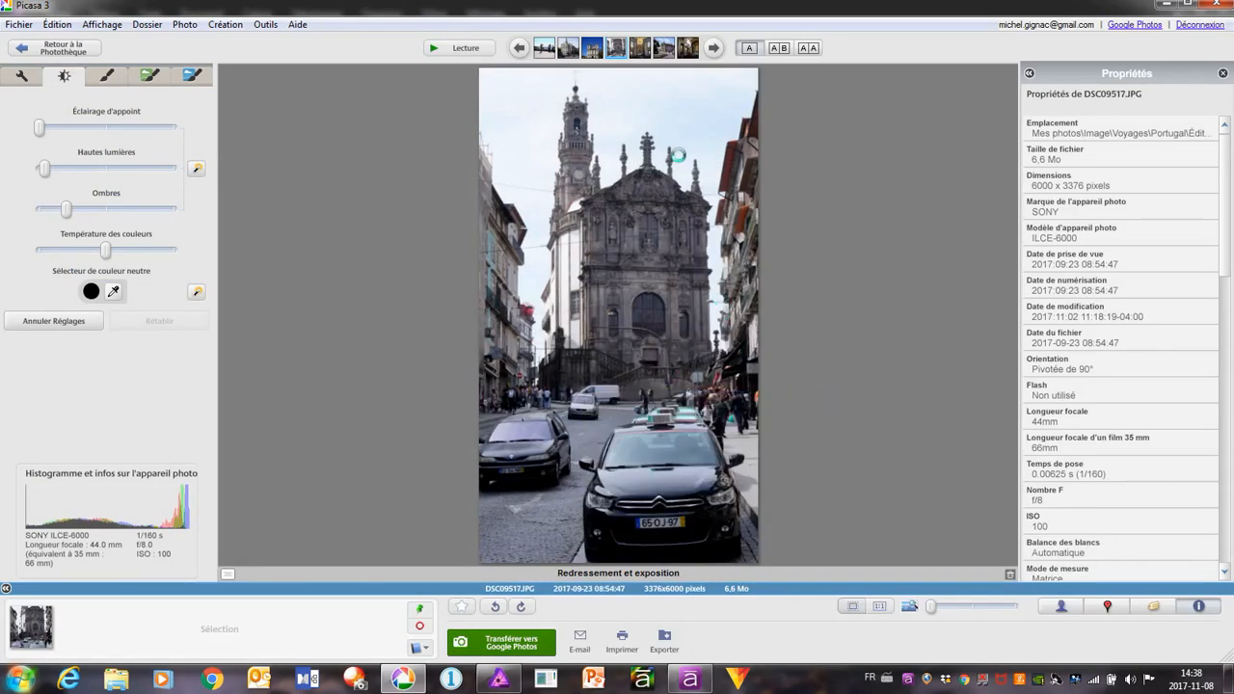
On the next photo, the church interior DSC09523.JPG, apply the quick lighting fix, raise the fill light to just under half and strengthen the shadows moderately
click(714, 48)
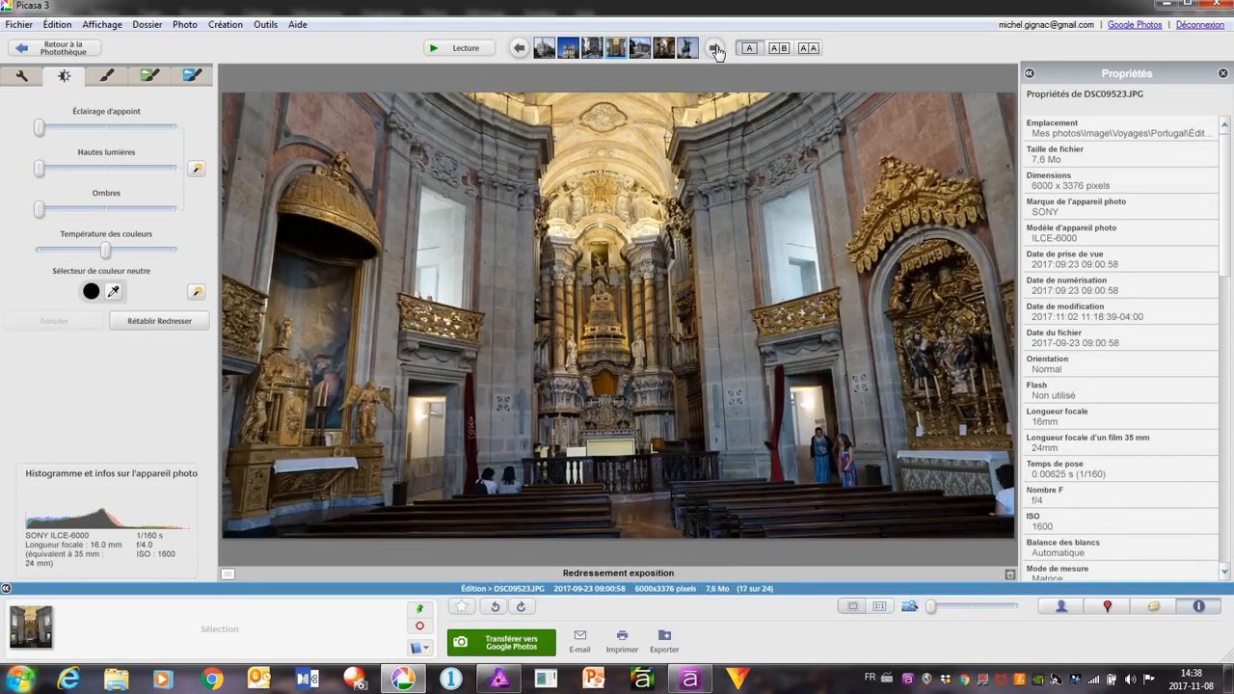
click(197, 171)
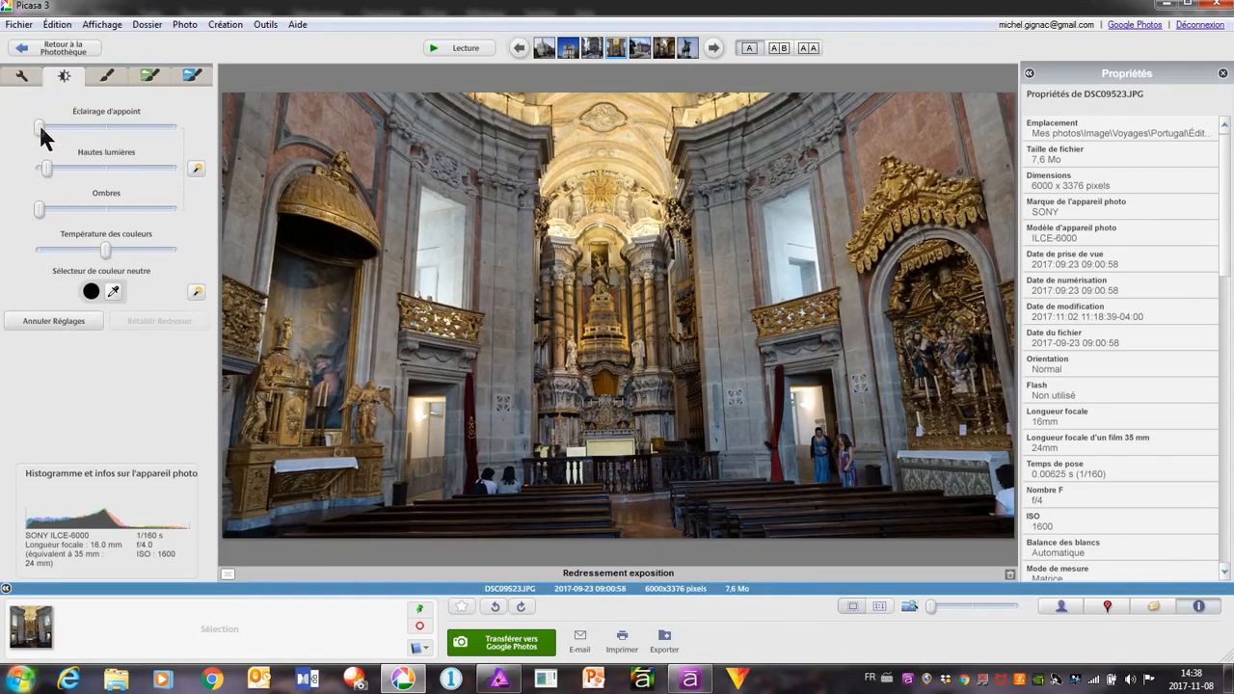
drag(38, 123, 97, 114)
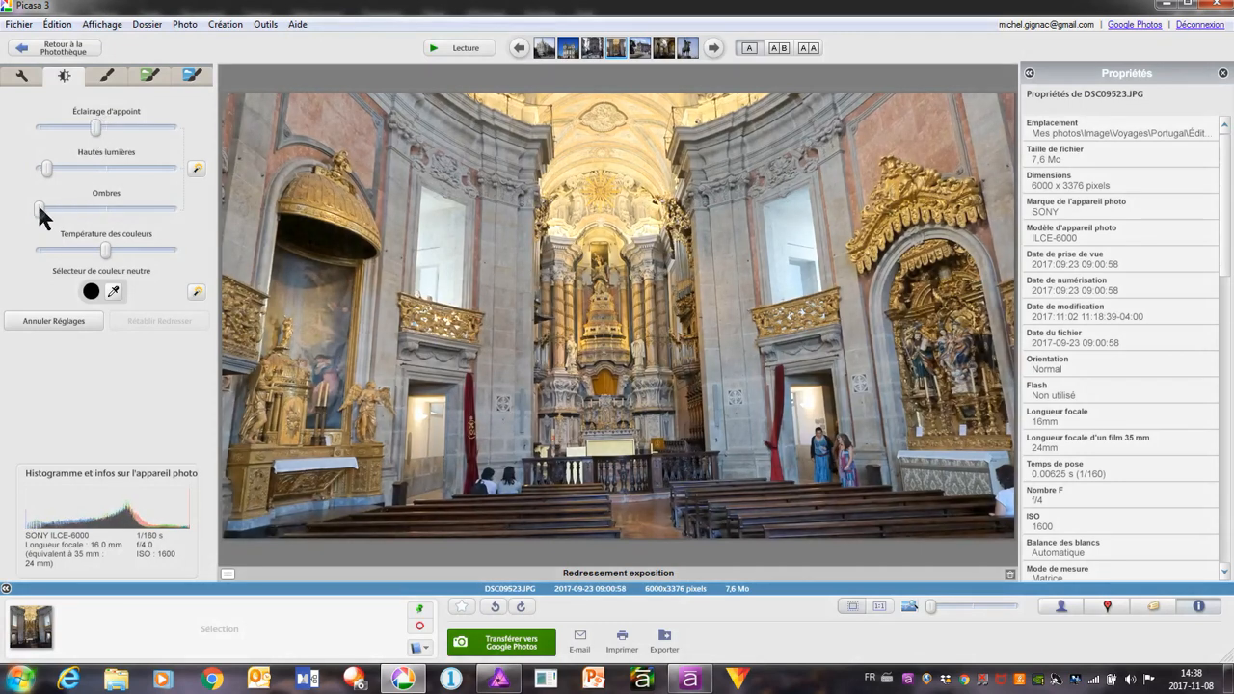
drag(44, 207, 72, 207)
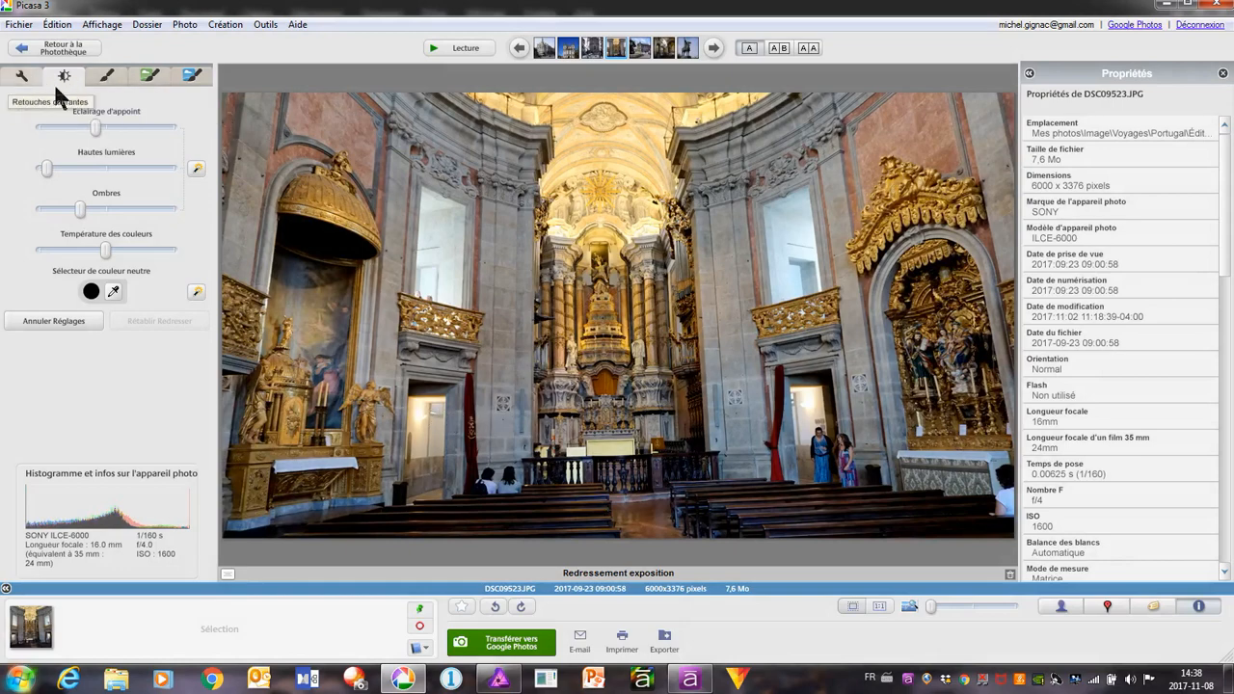
Straighten the church interior photo with a very slight clockwise rotation and check the result full screen in the slideshow
click(24, 76)
click(108, 120)
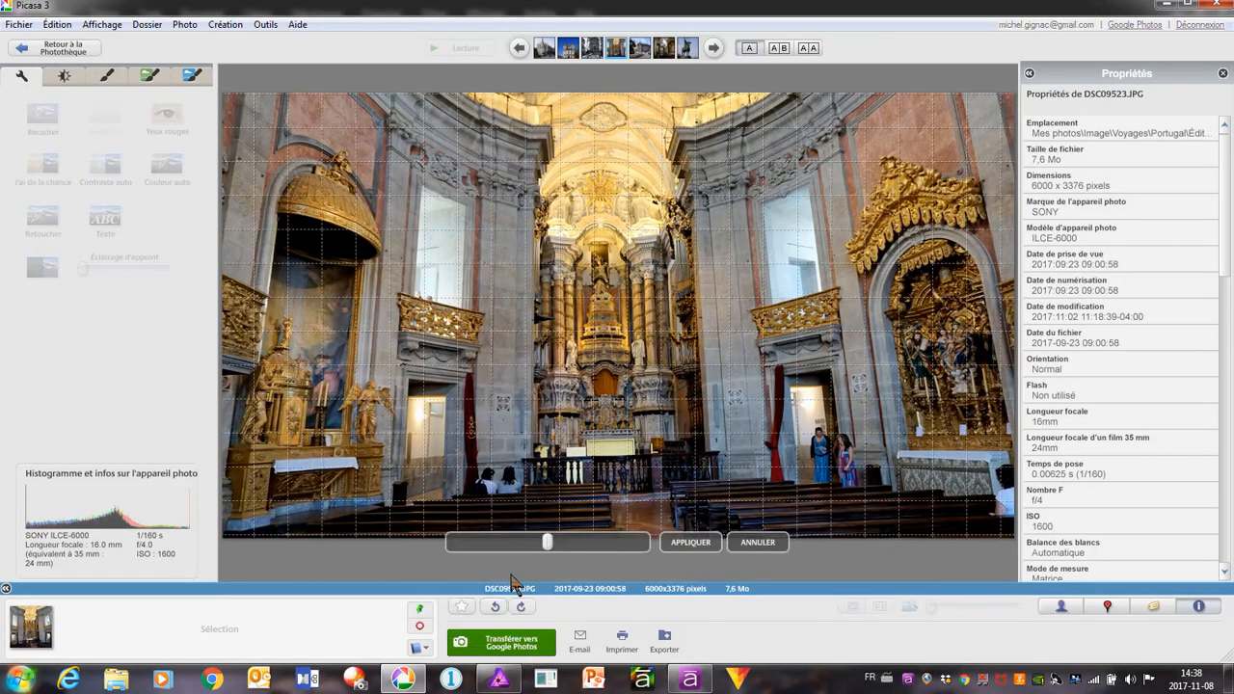
drag(547, 544, 534, 545)
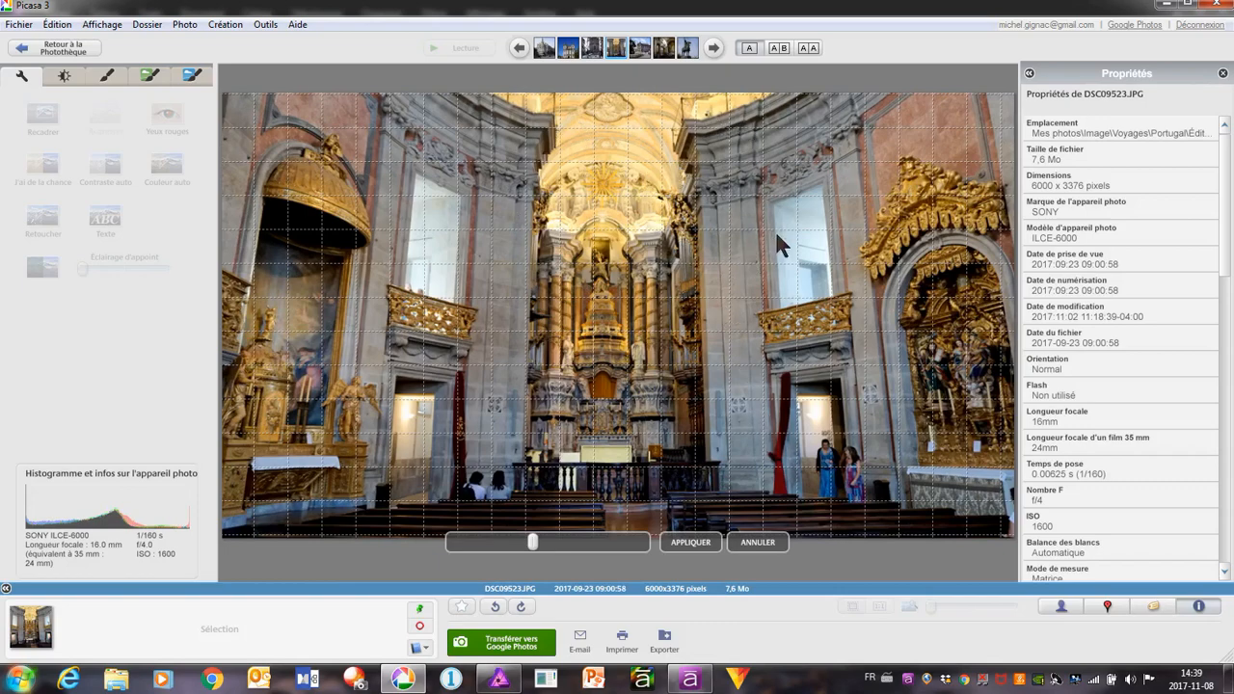
click(681, 545)
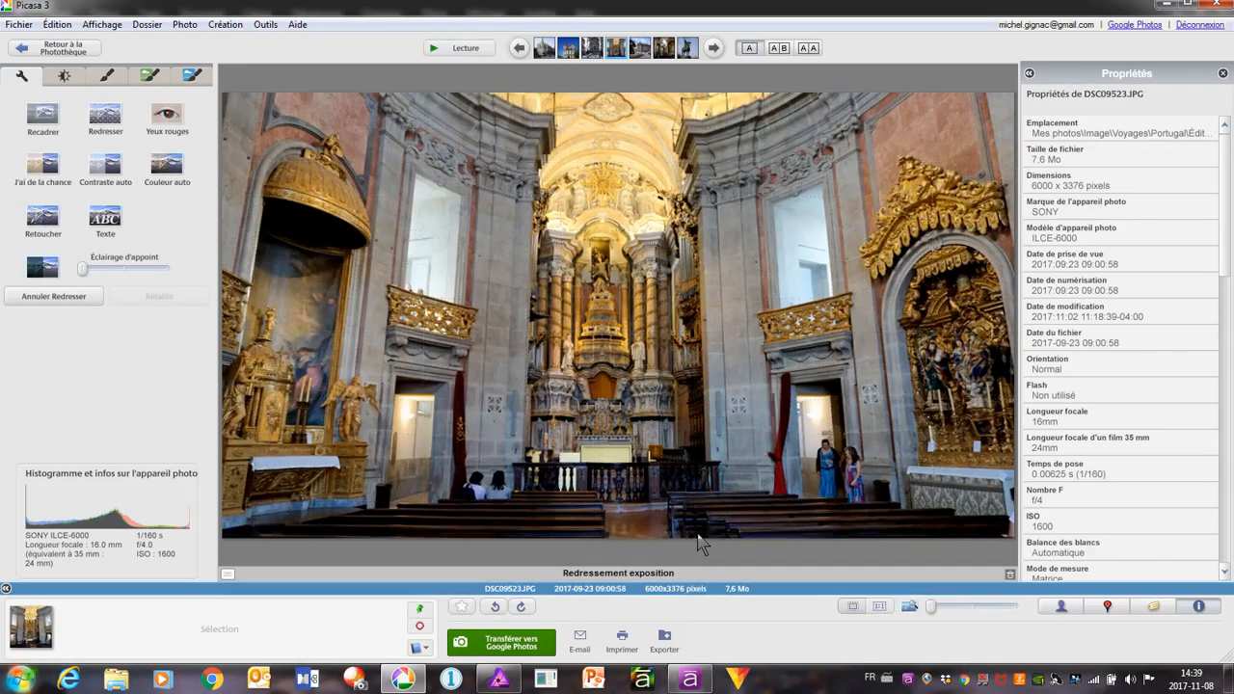
click(467, 50)
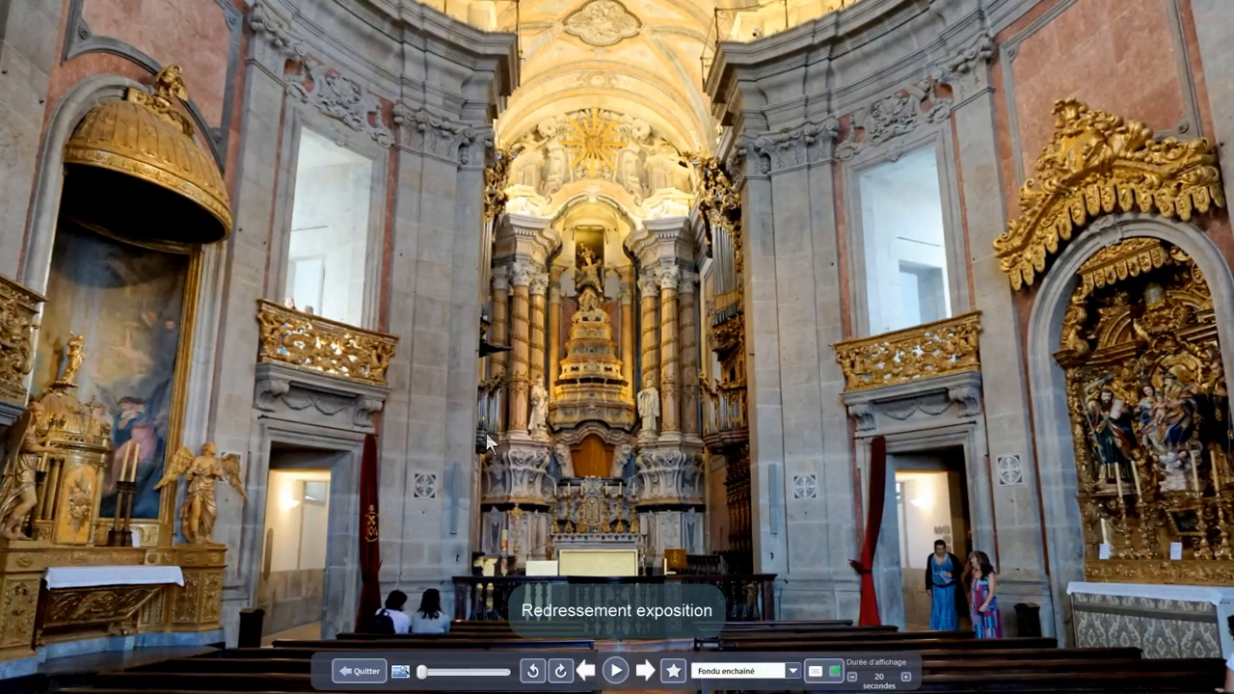
click(364, 675)
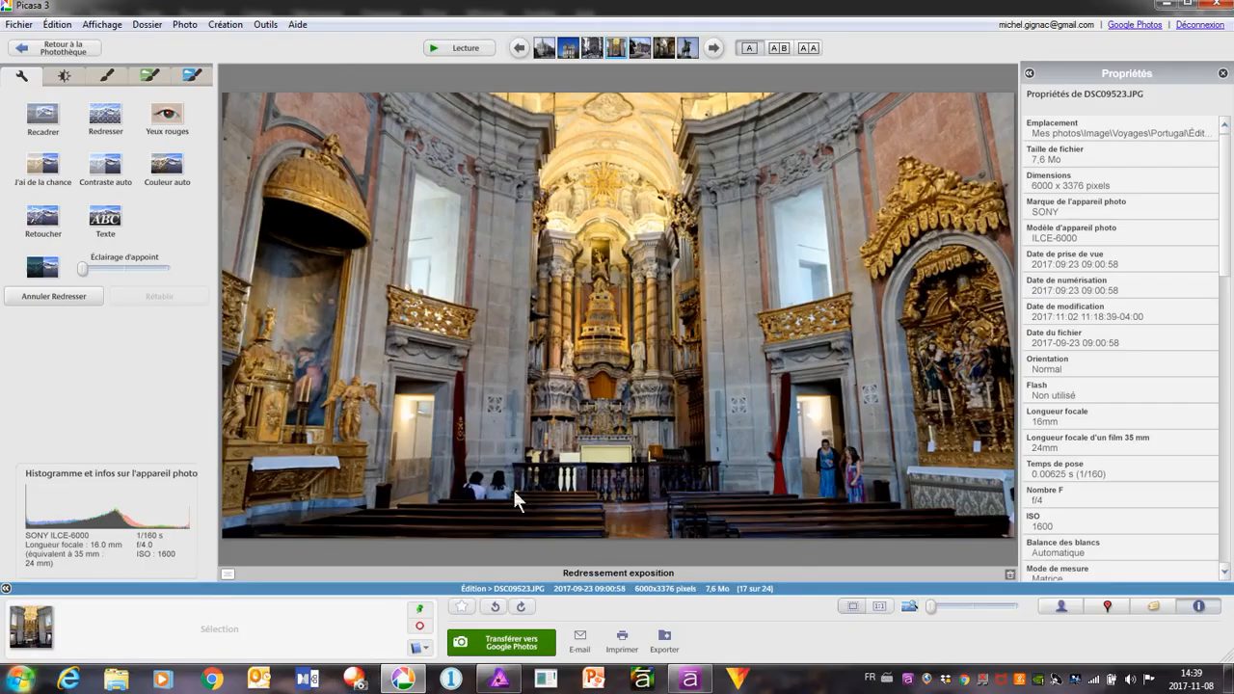
Go to the next photo, the fountain square DSC09534.JPG, and apply the quick lighting fix
click(713, 48)
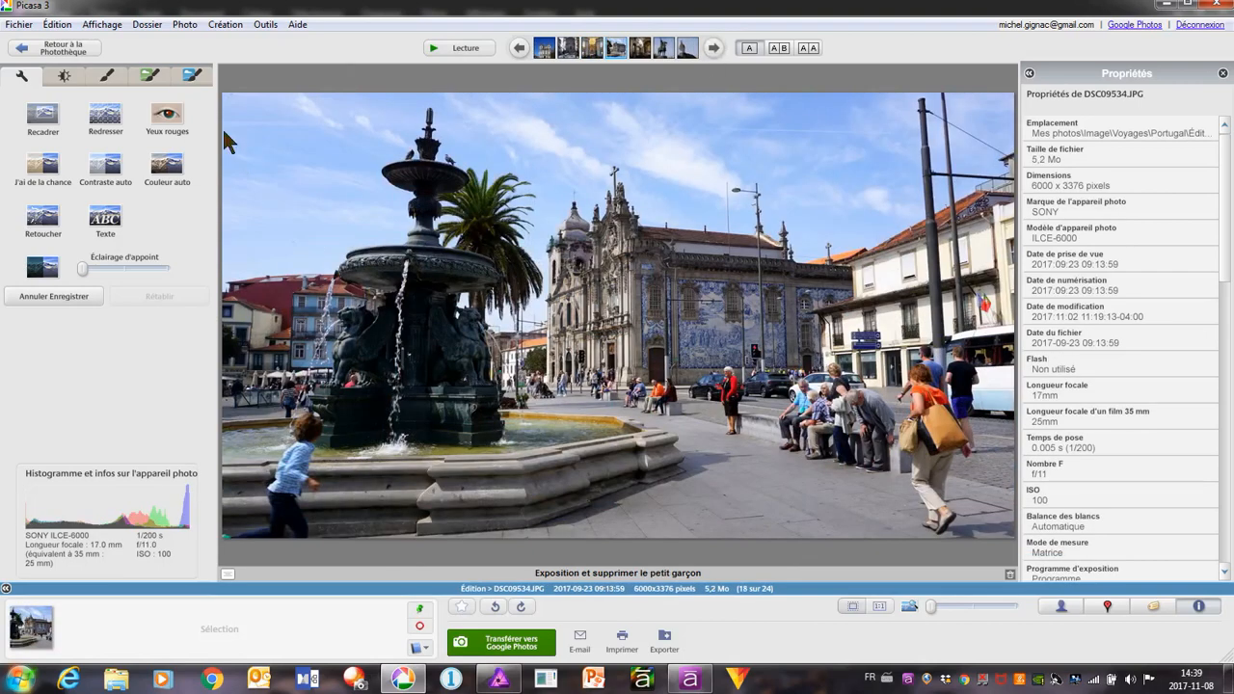
click(66, 77)
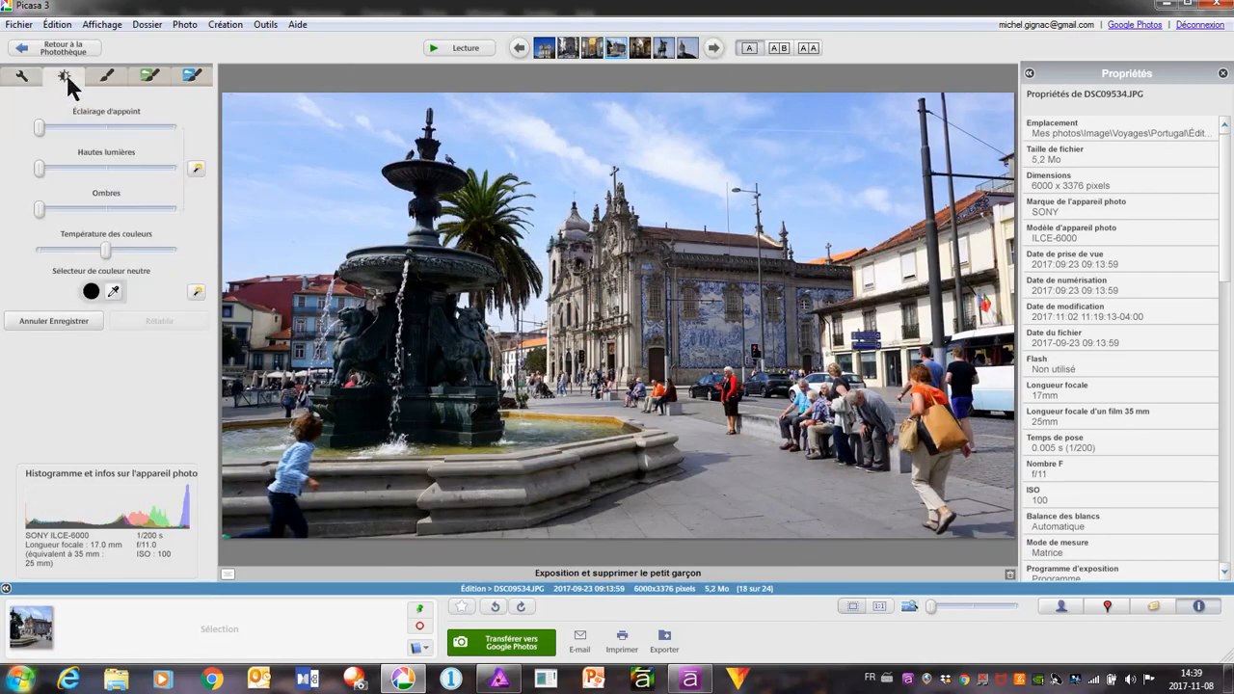
click(198, 172)
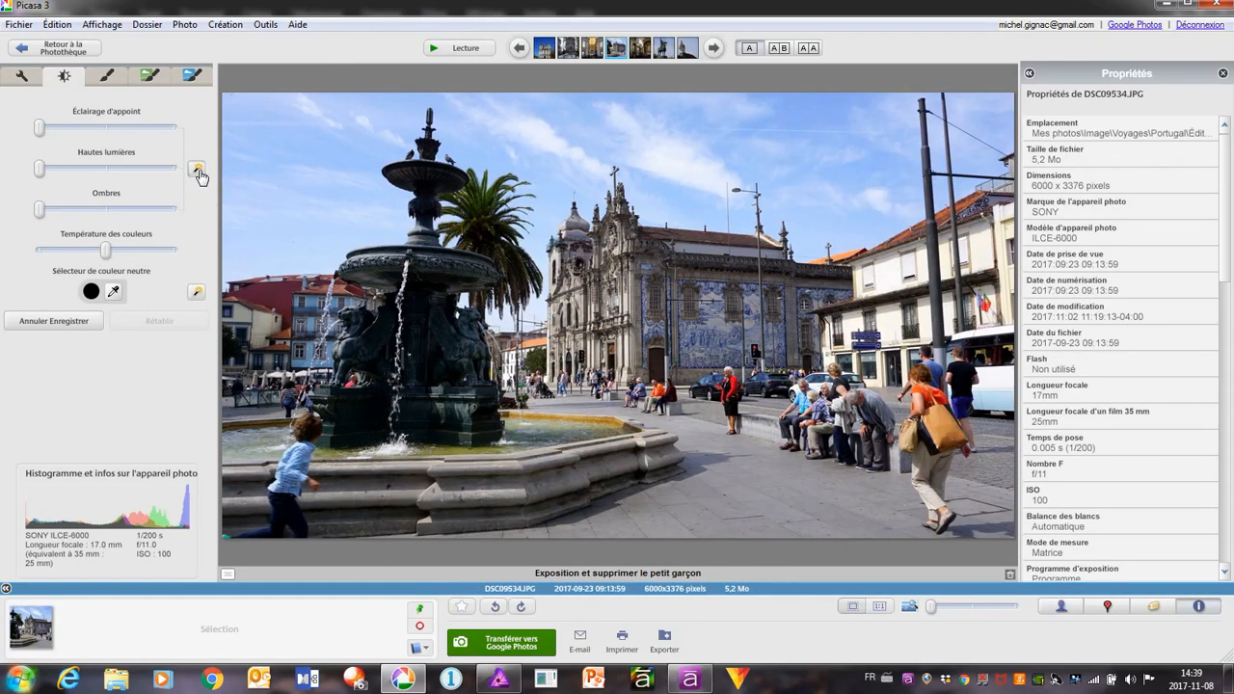
click(22, 77)
click(106, 125)
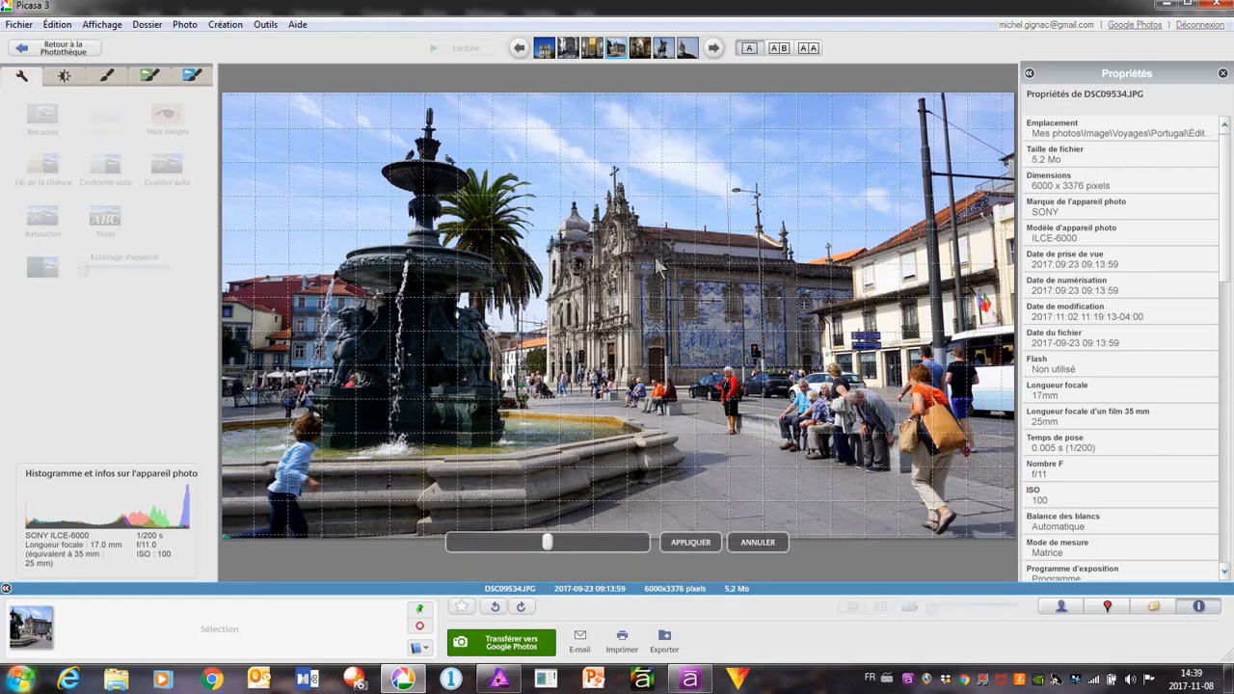
click(747, 542)
right_click(469, 276)
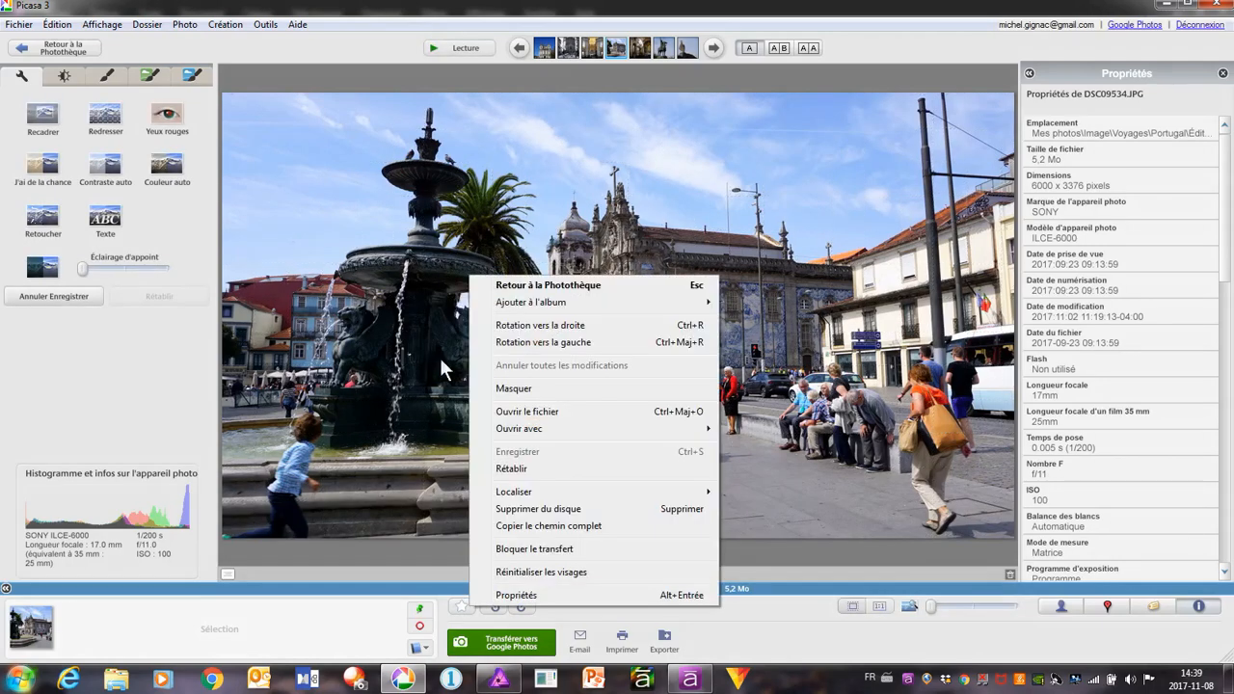
click(322, 436)
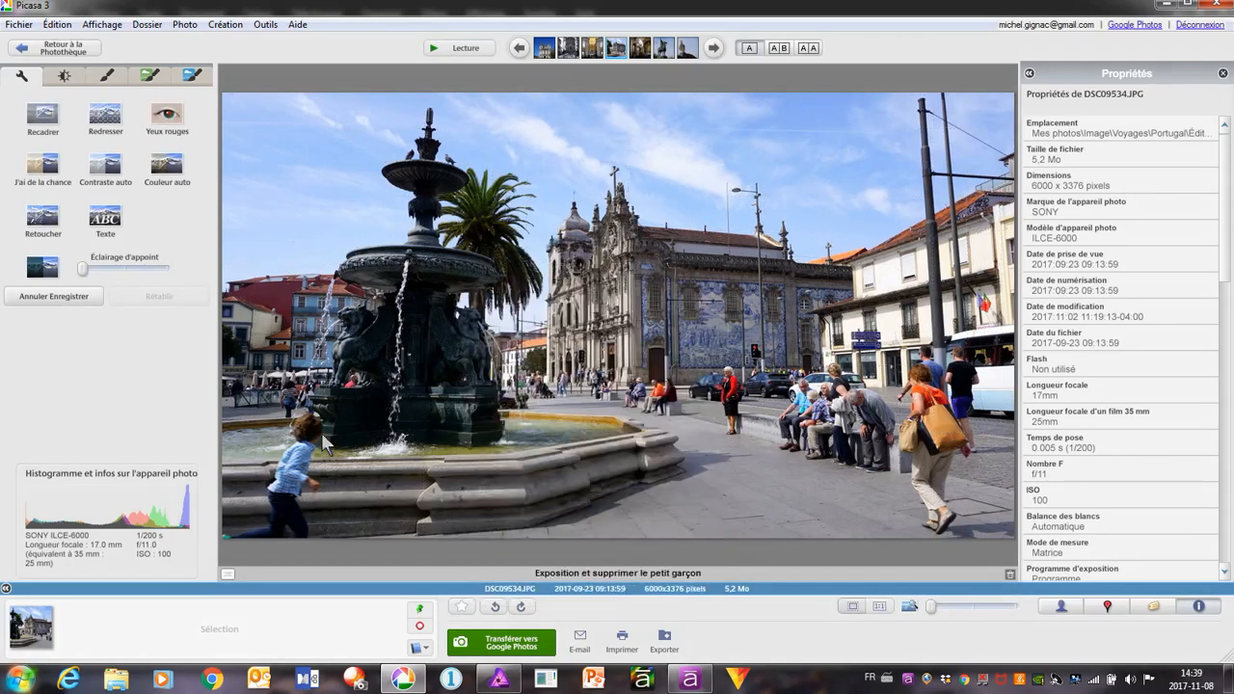
Open the fountain photo in the external editor, switch to Affinity Photo, and close DSC09980.JPG there without saving
click(18, 24)
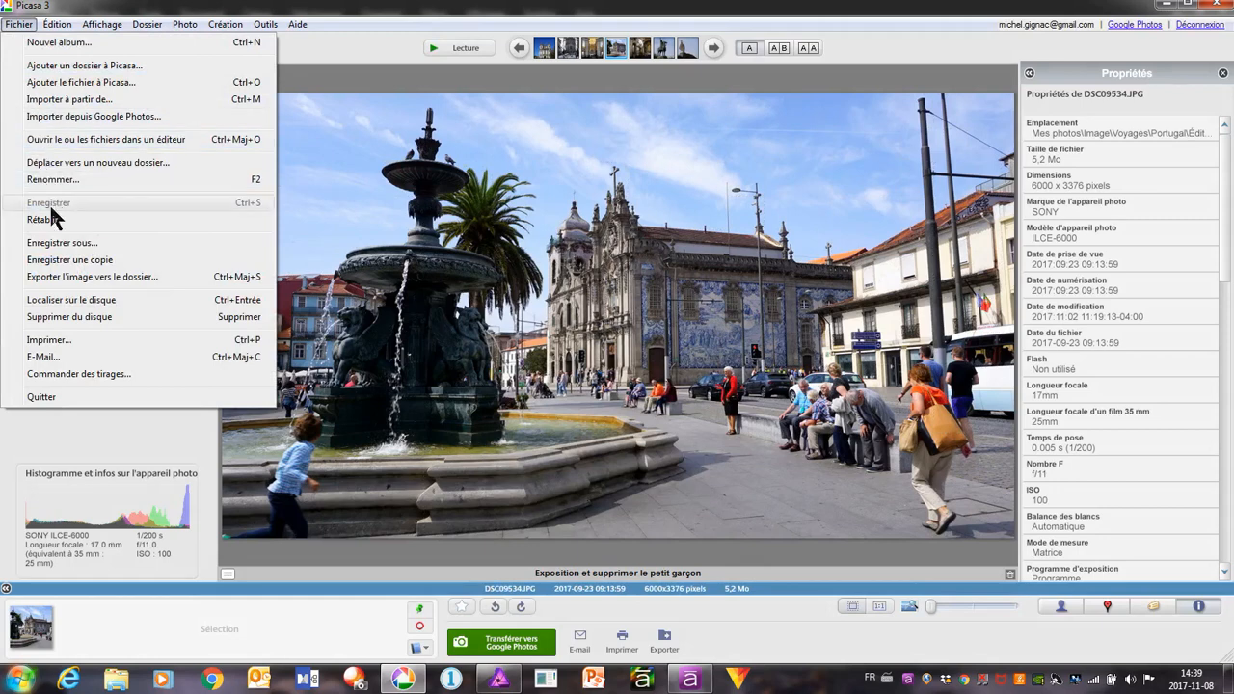
click(129, 141)
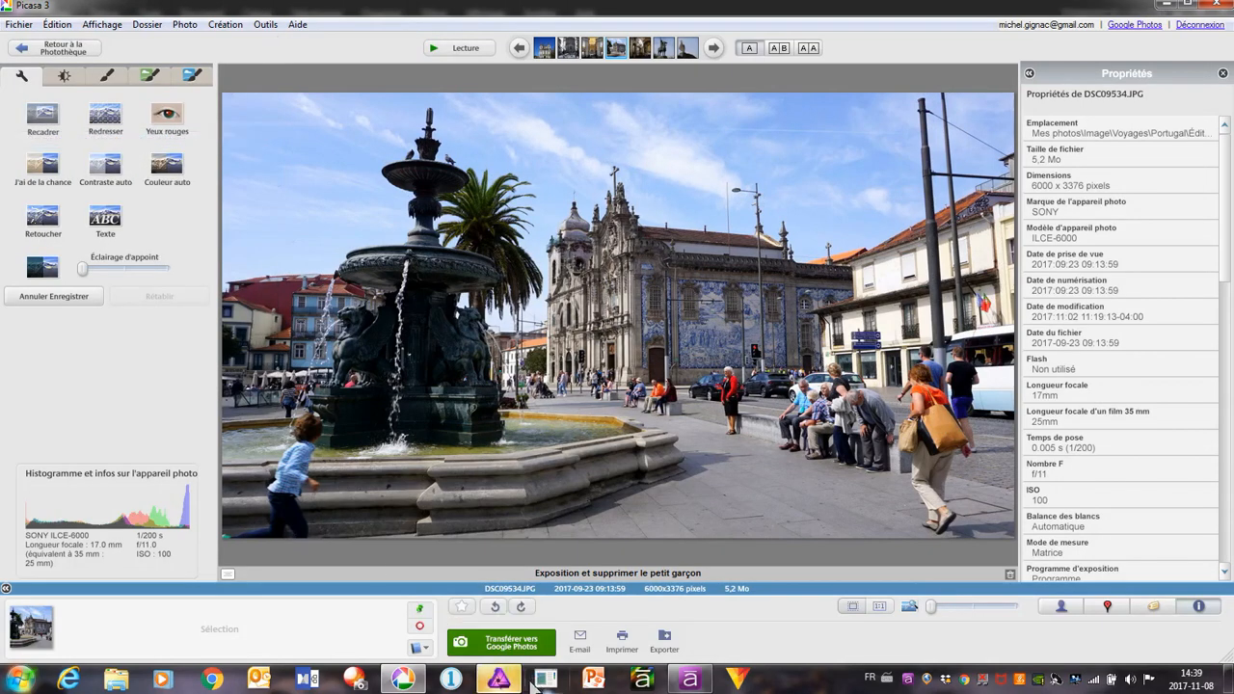
click(520, 680)
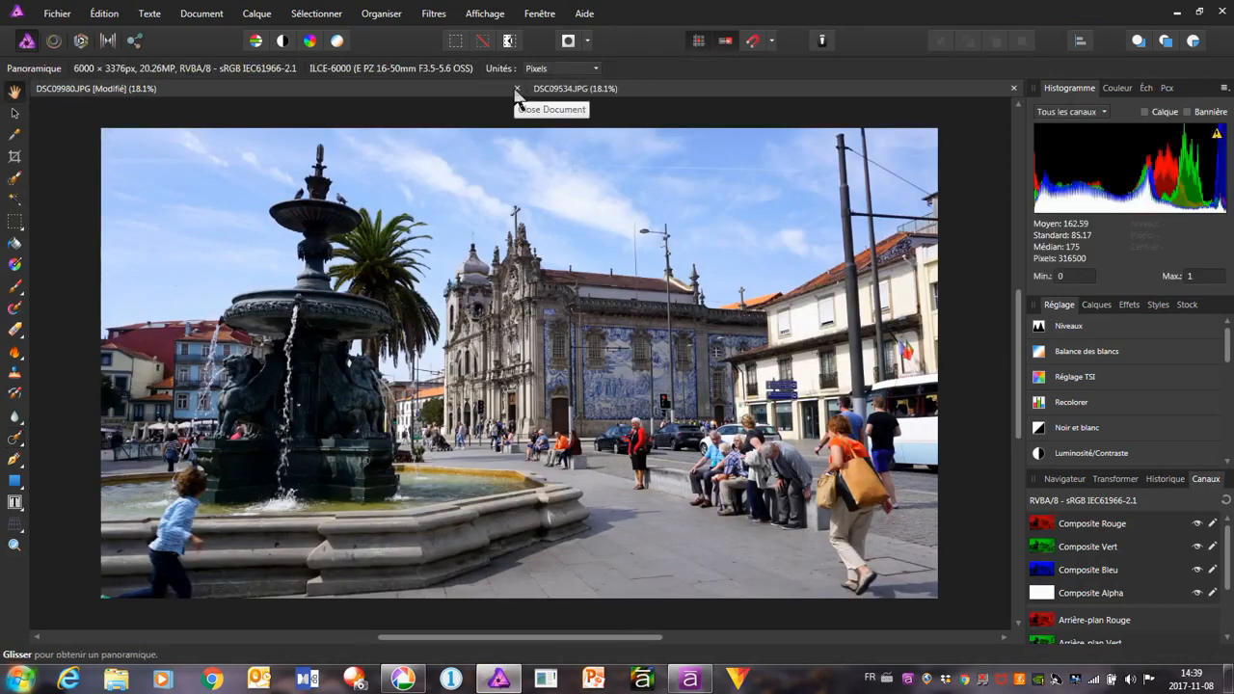
click(516, 88)
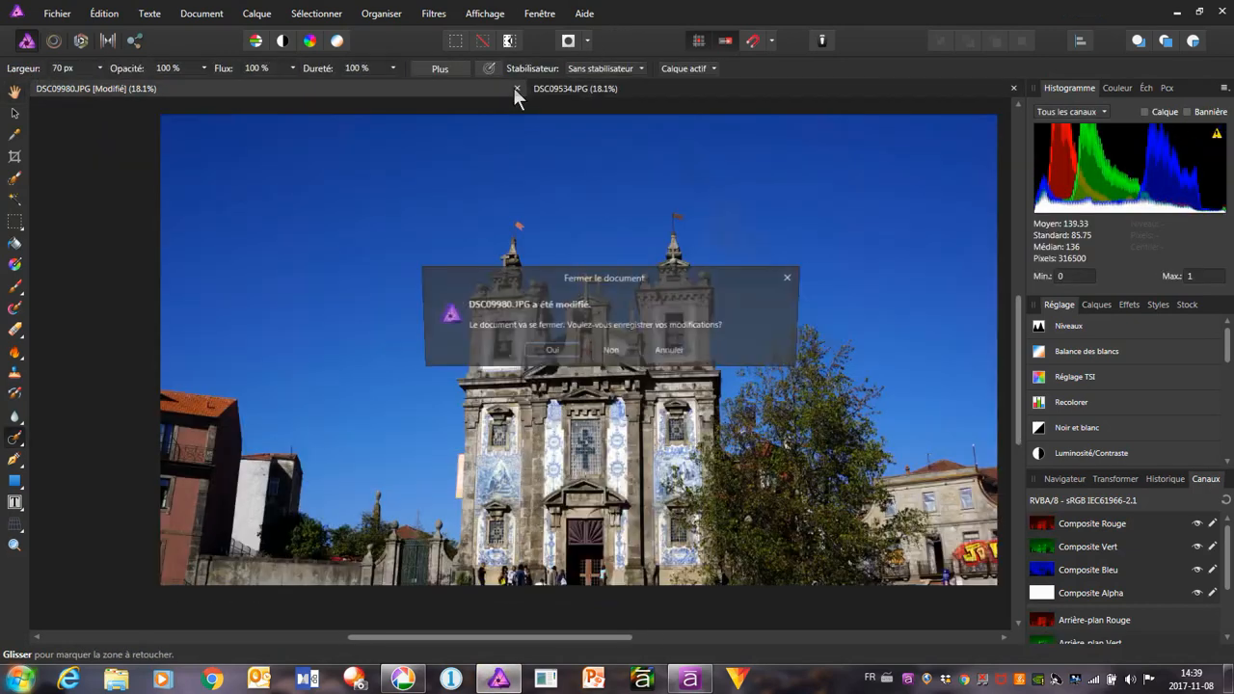
click(622, 352)
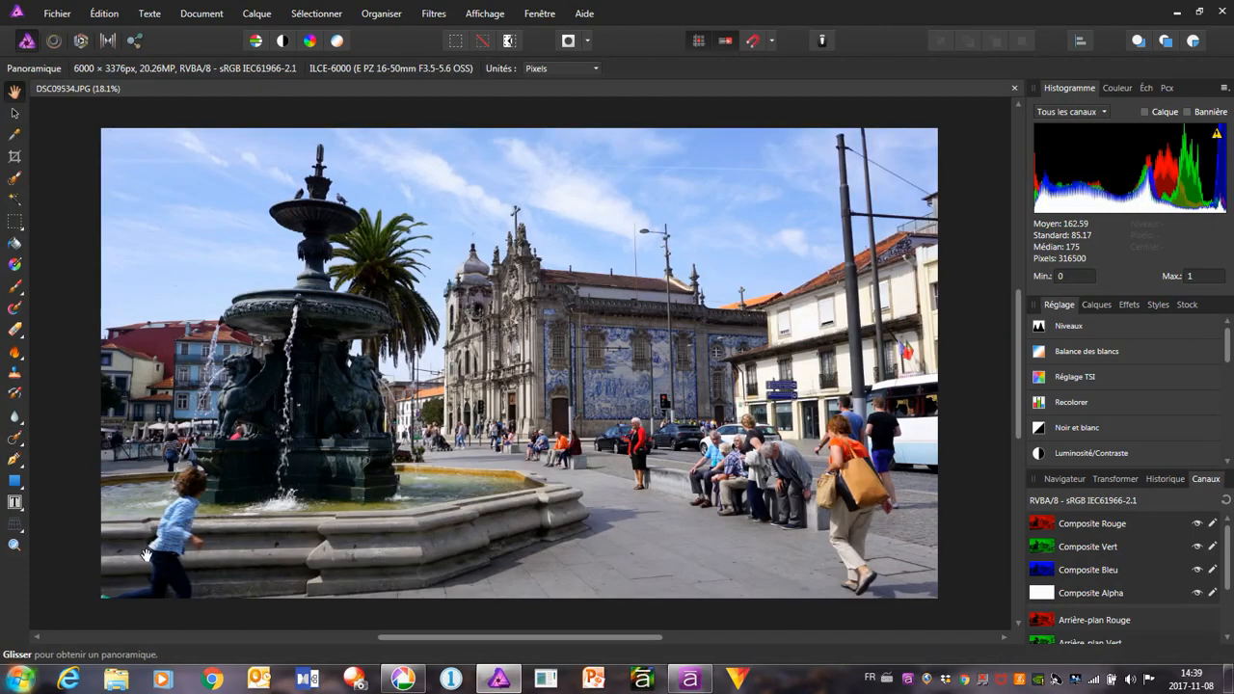
Remove the running boy in front of the fountain with the Inpainting Brush at 70 px, legs first and the upper body after
scroll(144, 556, up, 3)
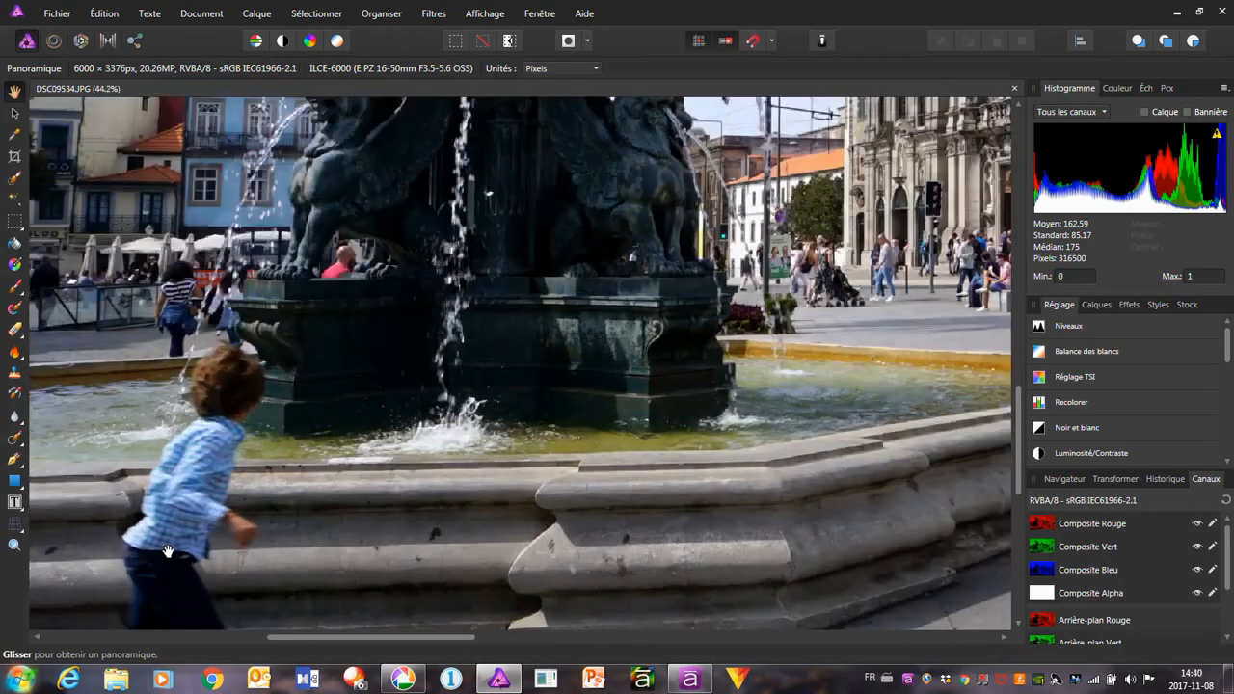
drag(144, 556, 275, 437)
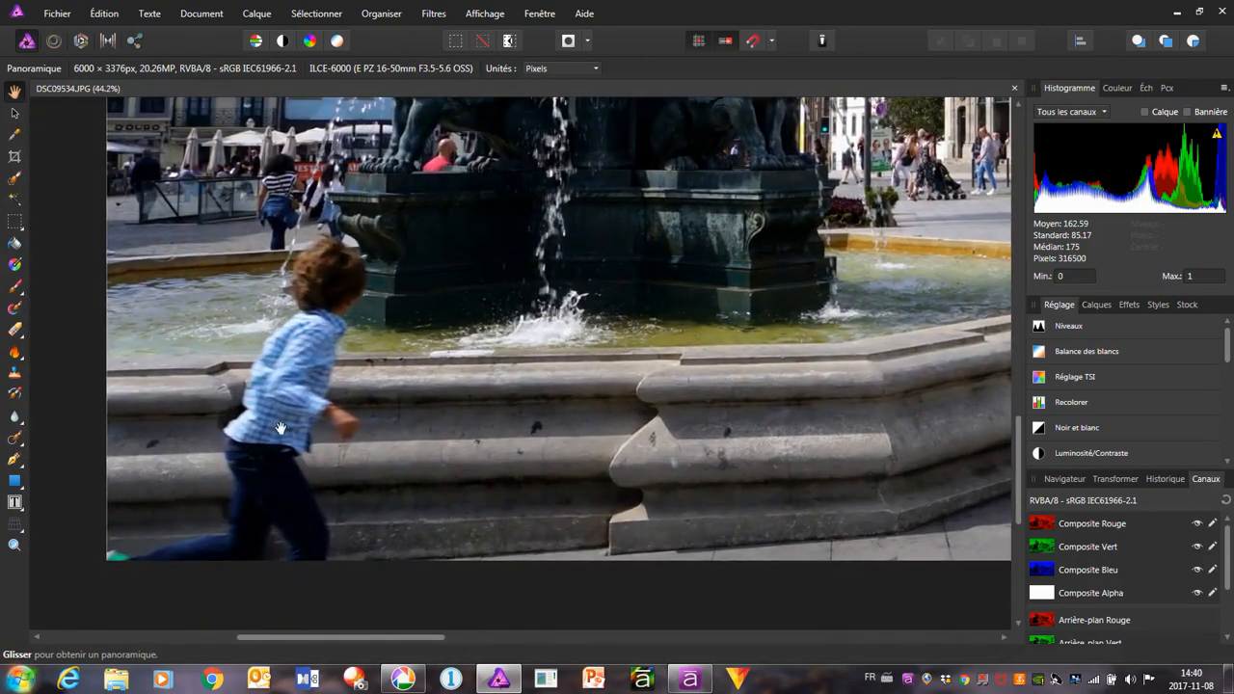
scroll(315, 377, up, 1)
scroll(316, 376, up, 1)
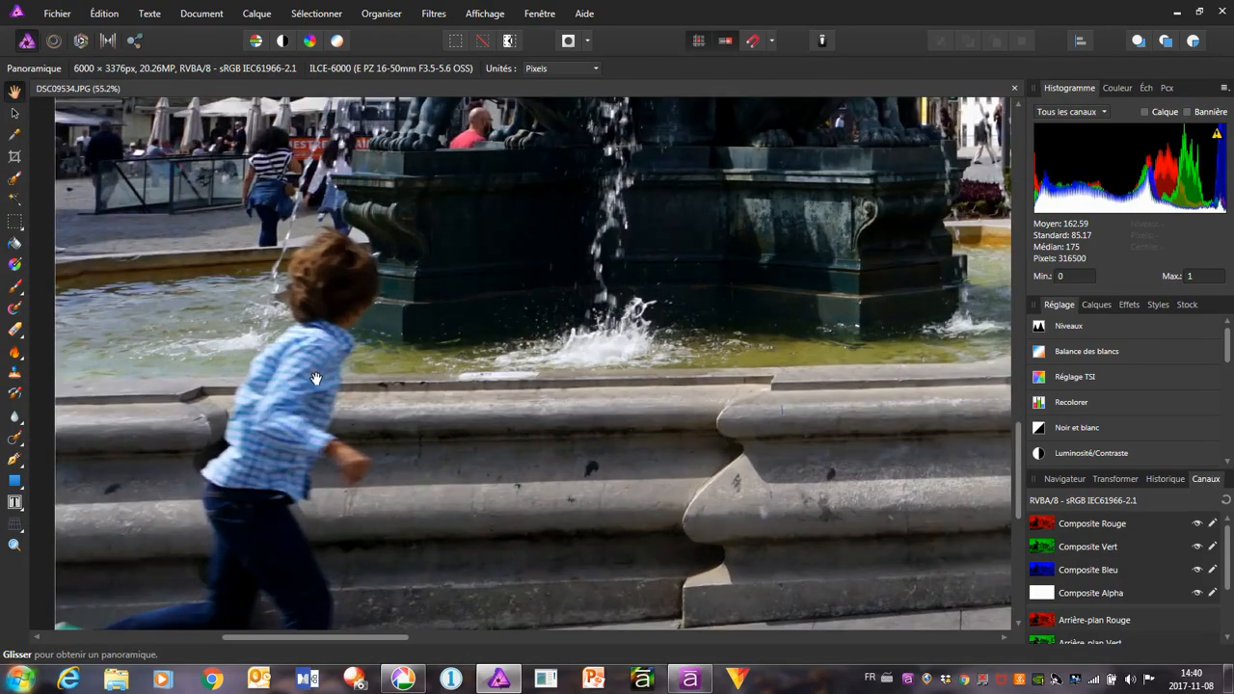
scroll(315, 377, down, 1)
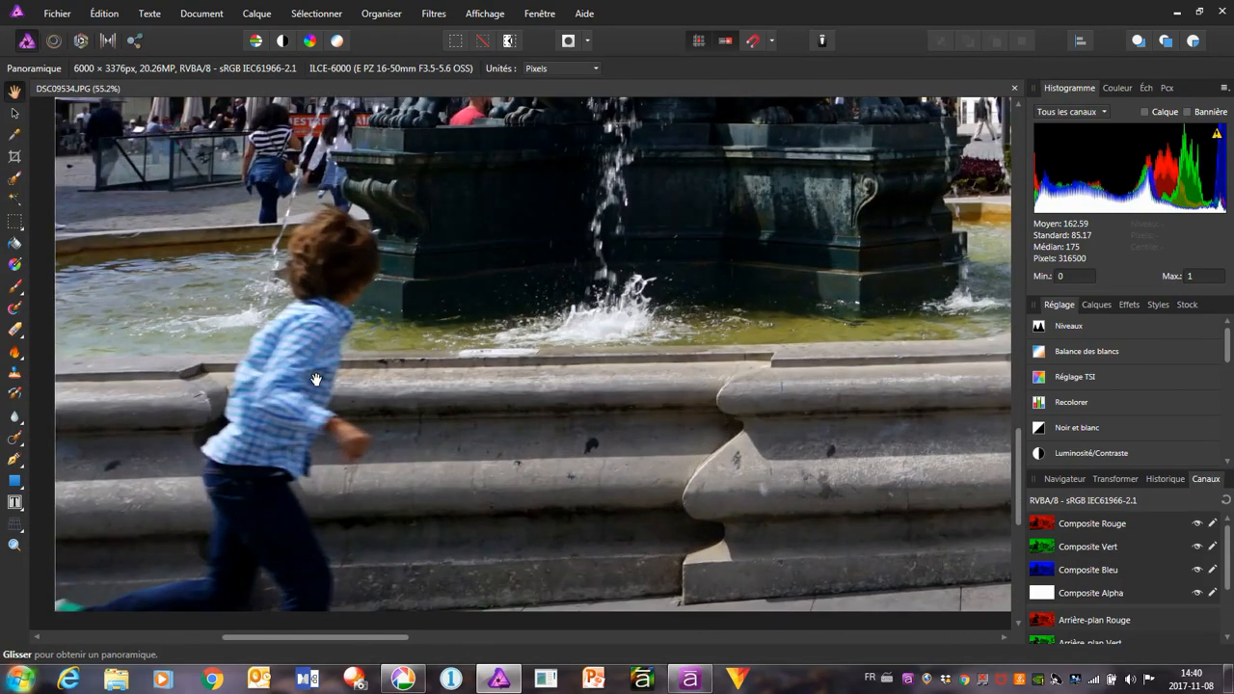
click(18, 444)
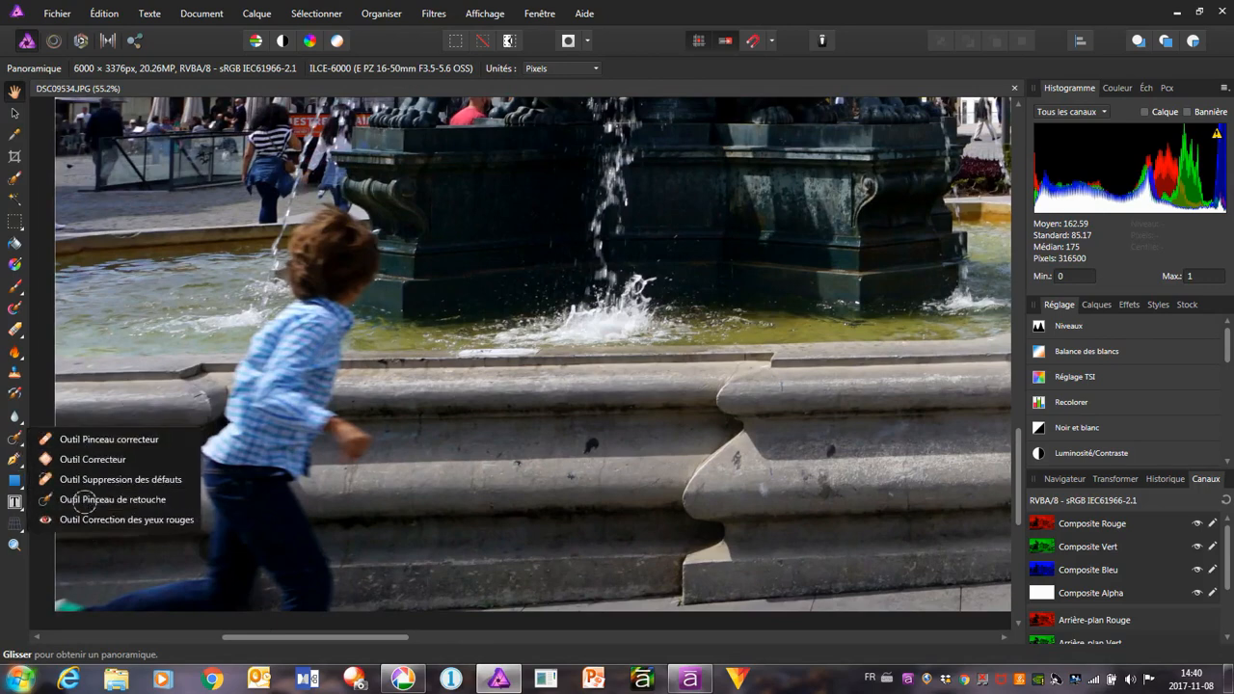
click(89, 508)
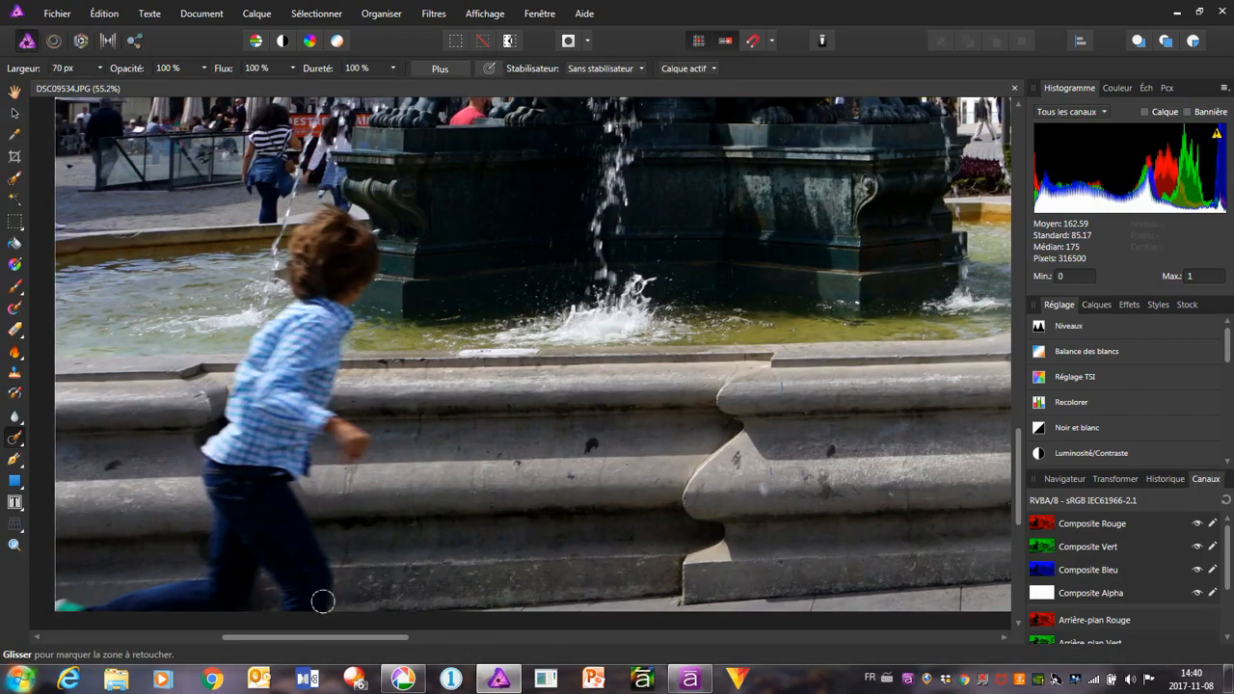
mouse_move(324, 599)
mouse_down()
mouse_move(271, 598)
mouse_move(261, 516)
mouse_move(282, 475)
mouse_move(202, 472)
mouse_move(294, 492)
mouse_move(326, 584)
mouse_move(274, 581)
mouse_move(291, 561)
mouse_move(268, 504)
mouse_move(310, 574)
mouse_move(201, 488)
mouse_move(220, 524)
mouse_move(210, 557)
mouse_move(148, 588)
mouse_move(58, 603)
mouse_up()
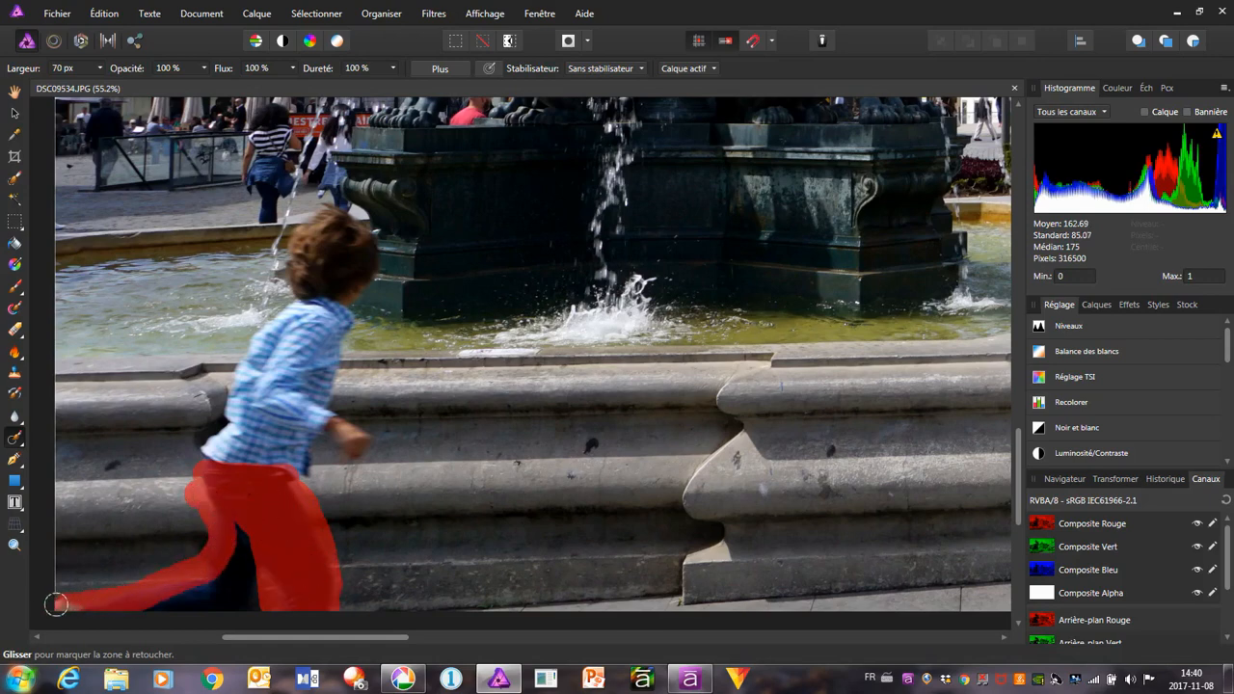
mouse_move(171, 614)
mouse_down()
mouse_move(225, 602)
mouse_move(235, 532)
mouse_move(247, 589)
mouse_move(172, 593)
mouse_move(231, 571)
mouse_move(143, 602)
mouse_move(257, 556)
mouse_move(249, 617)
mouse_up()
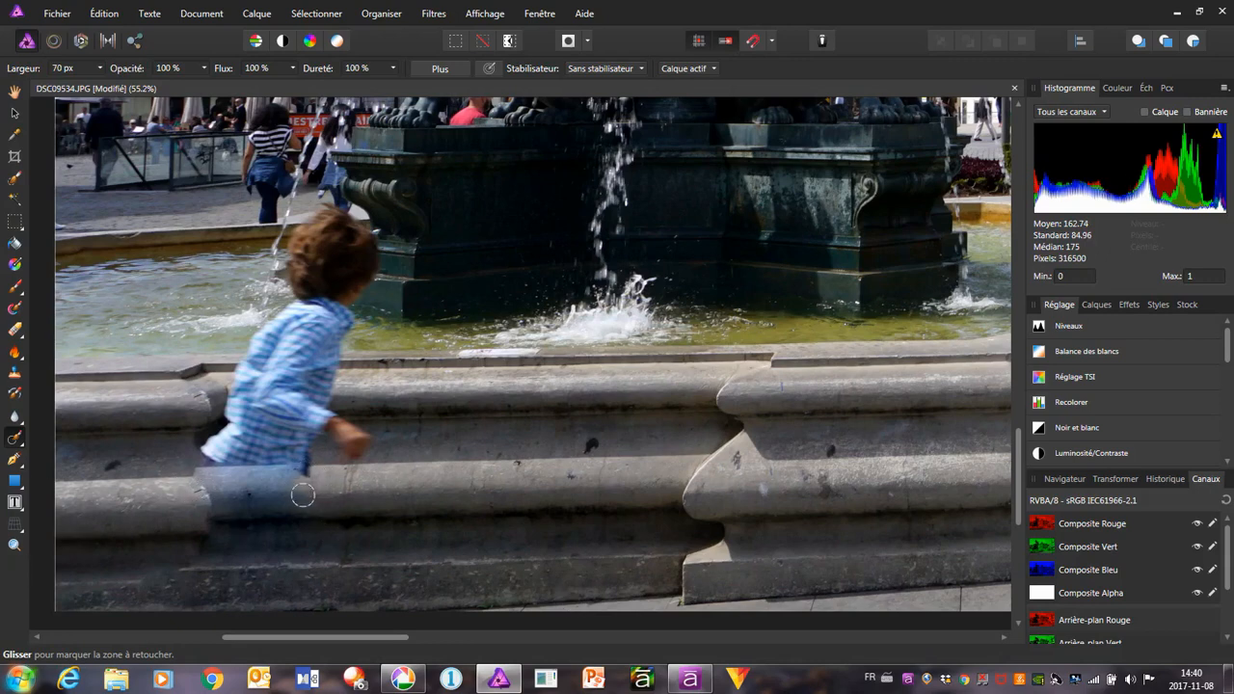
mouse_move(300, 494)
mouse_down()
mouse_move(223, 506)
mouse_move(198, 497)
mouse_move(191, 478)
mouse_move(228, 474)
mouse_move(201, 450)
mouse_move(218, 443)
mouse_move(245, 342)
mouse_move(291, 302)
mouse_move(289, 238)
mouse_move(336, 210)
mouse_move(371, 260)
mouse_move(325, 363)
mouse_move(325, 411)
mouse_move(363, 442)
mouse_move(326, 417)
mouse_move(300, 433)
mouse_move(294, 482)
mouse_move(246, 479)
mouse_move(237, 455)
mouse_move(274, 455)
mouse_move(300, 387)
mouse_move(330, 237)
mouse_move(320, 245)
mouse_move(344, 265)
mouse_move(320, 249)
mouse_move(240, 446)
mouse_move(283, 360)
mouse_up()
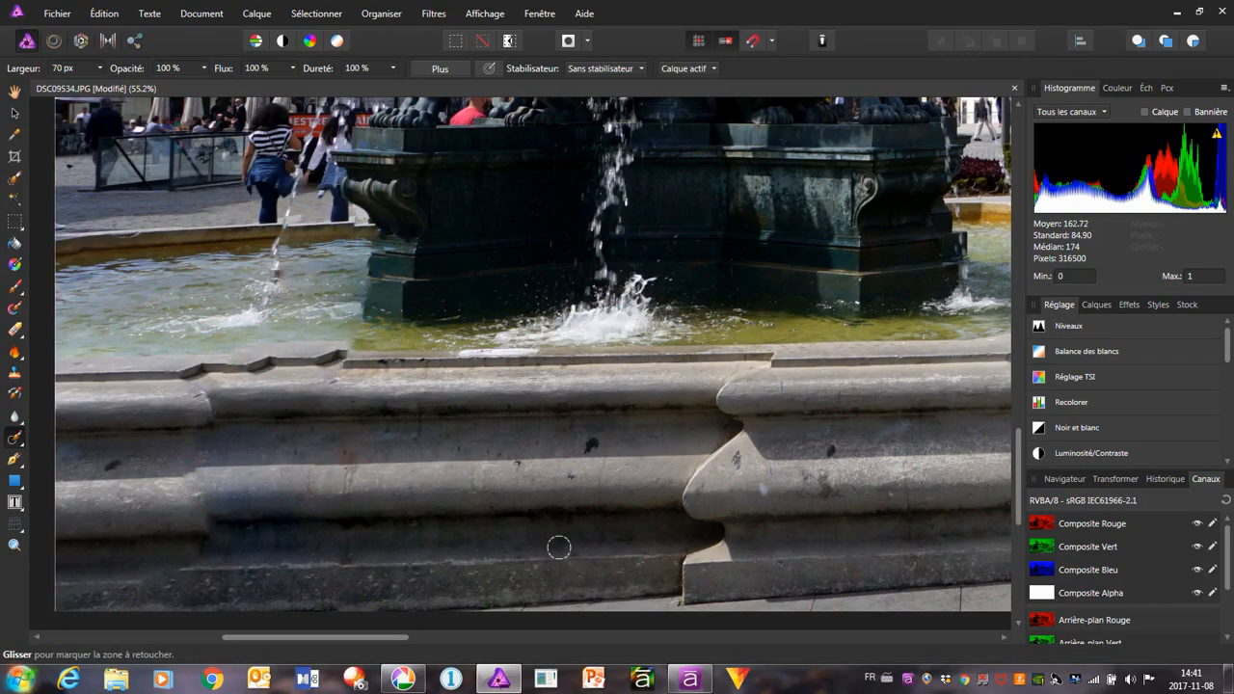
Export the retouched fountain photo as JPG over the existing DSC09534 in the Portugal Édition folder, and return to Picasa
scroll(599, 510, down, 2)
scroll(598, 510, down, 1)
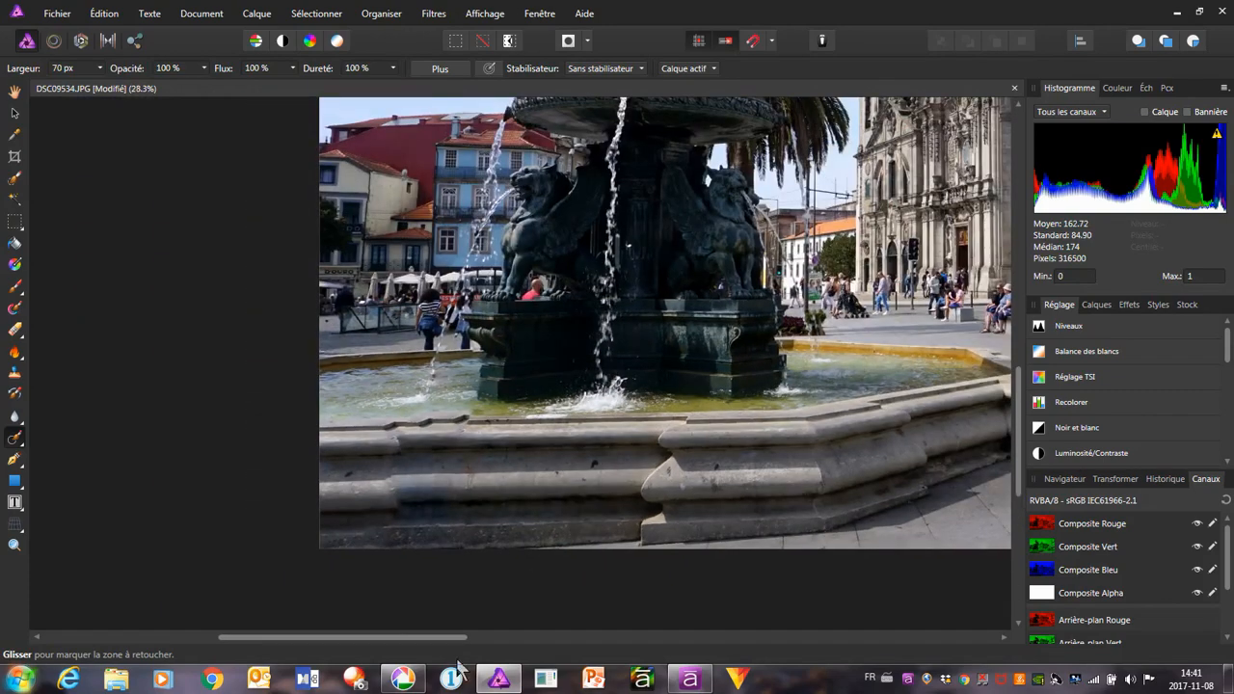
drag(451, 638, 562, 633)
scroll(509, 540, down, 2)
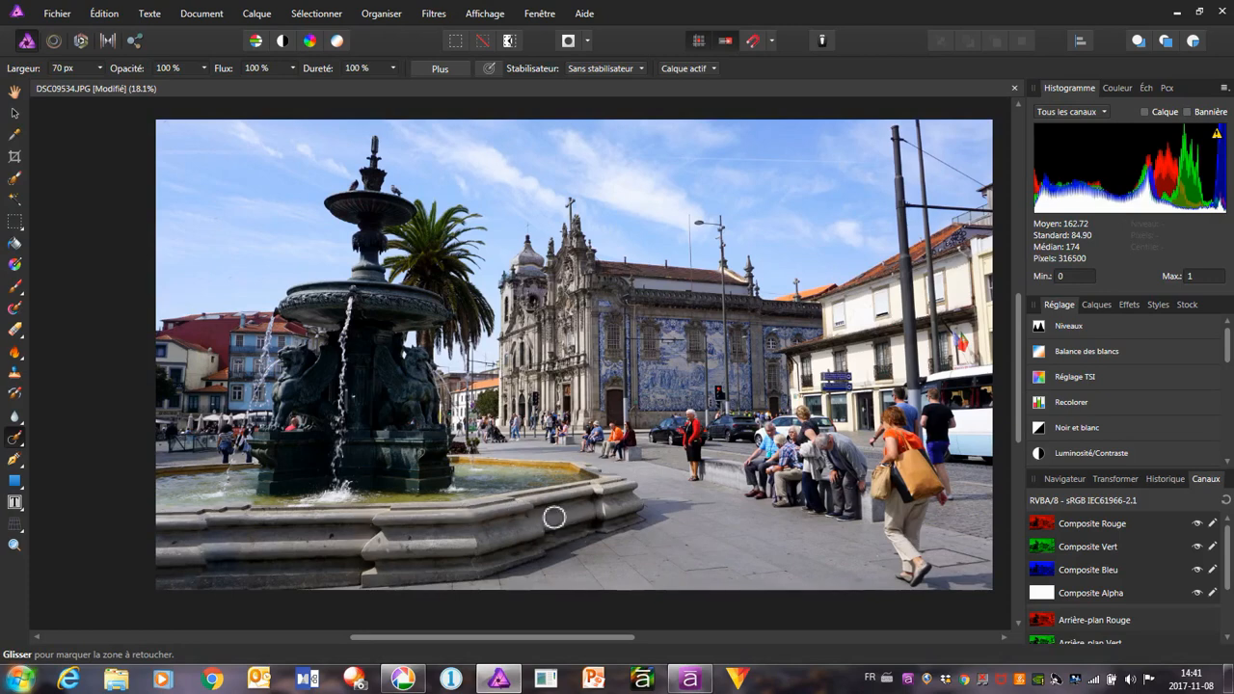
click(61, 15)
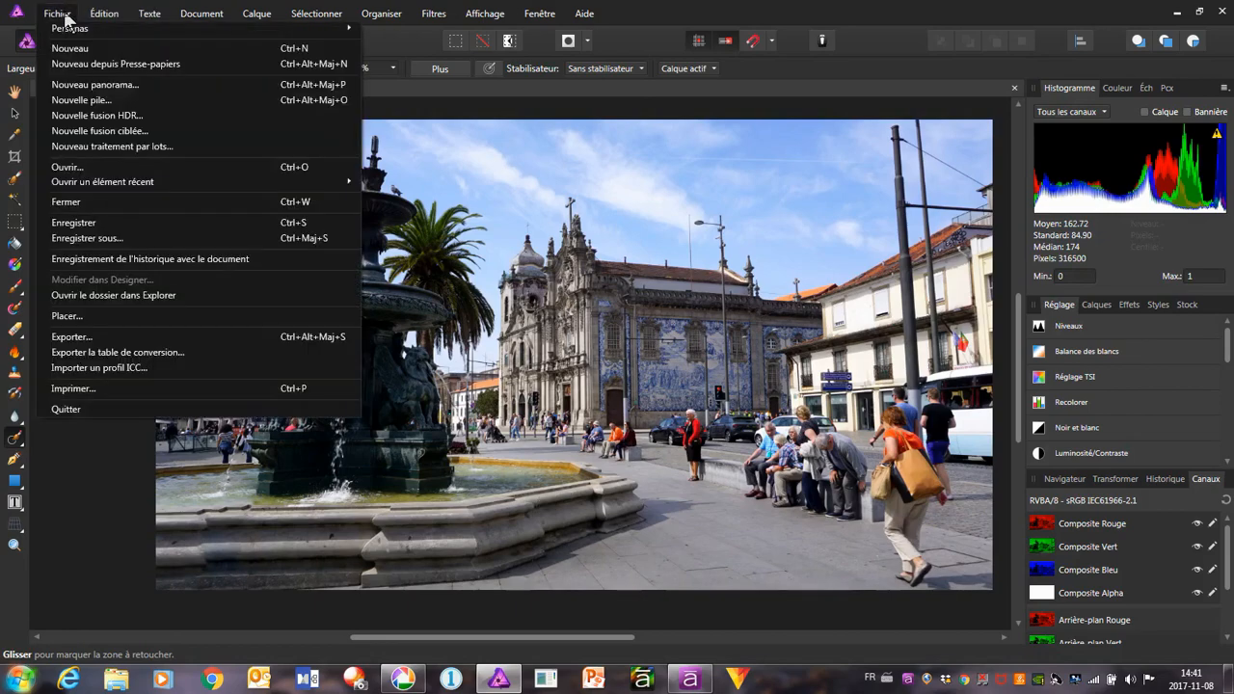
click(102, 338)
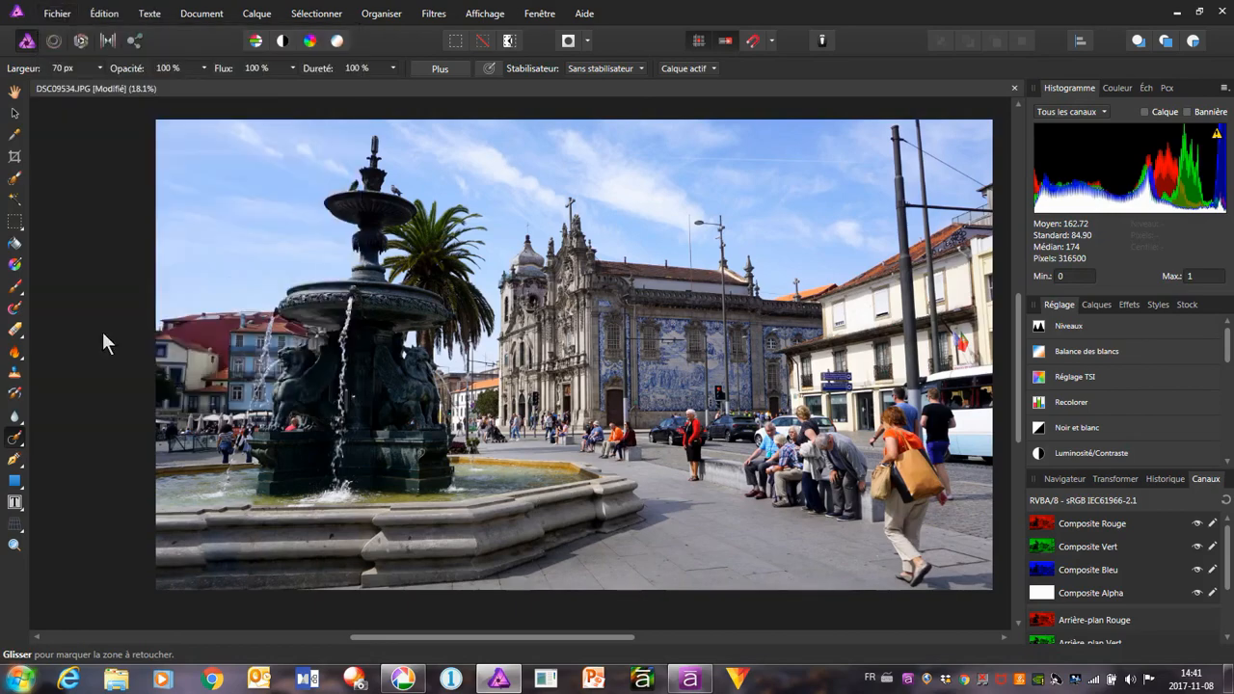
click(680, 440)
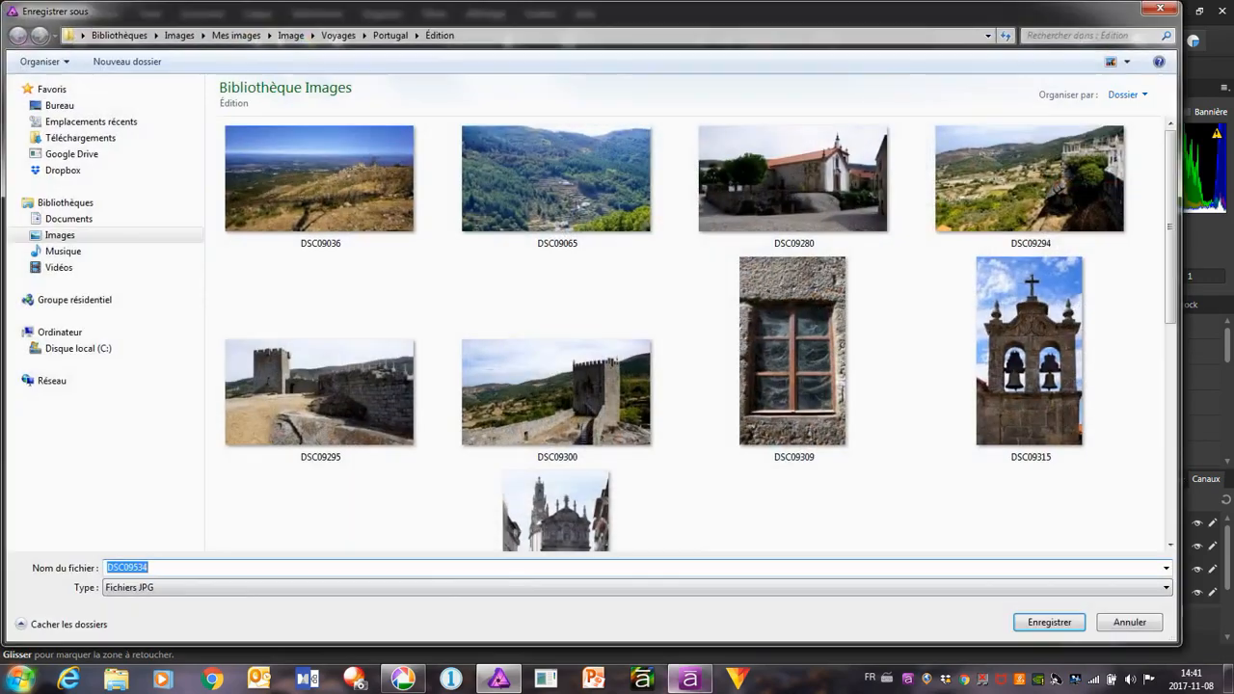
click(1065, 624)
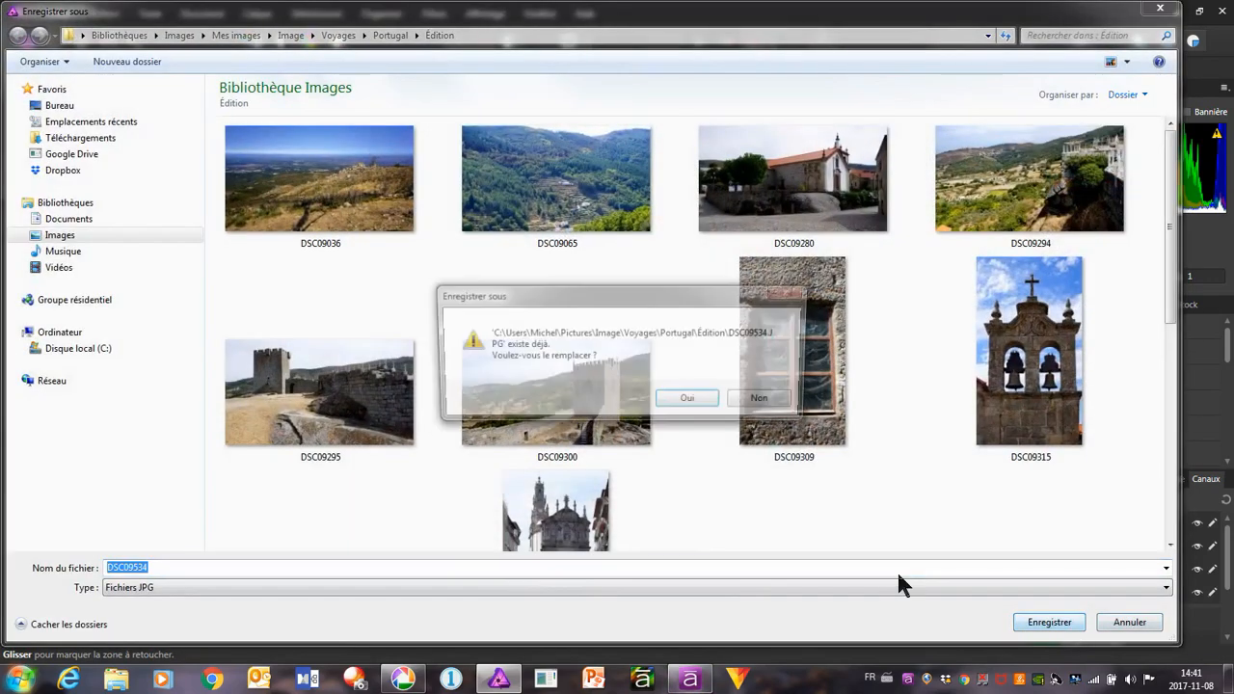
click(681, 402)
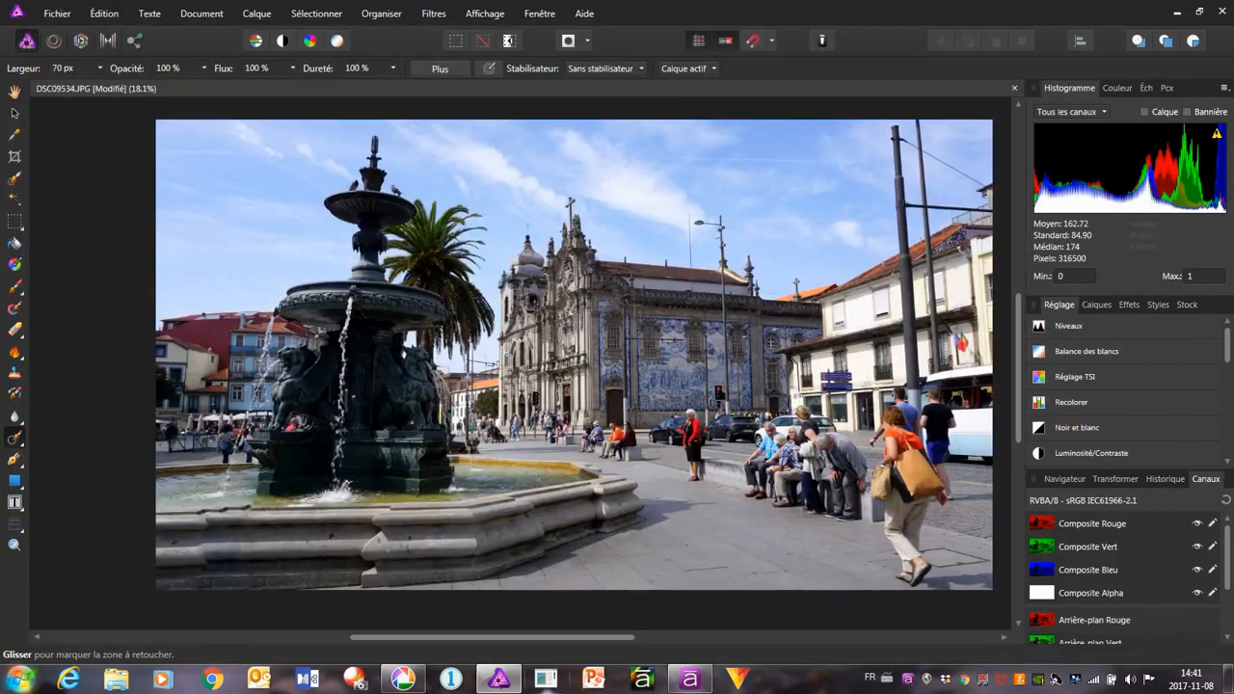
click(393, 684)
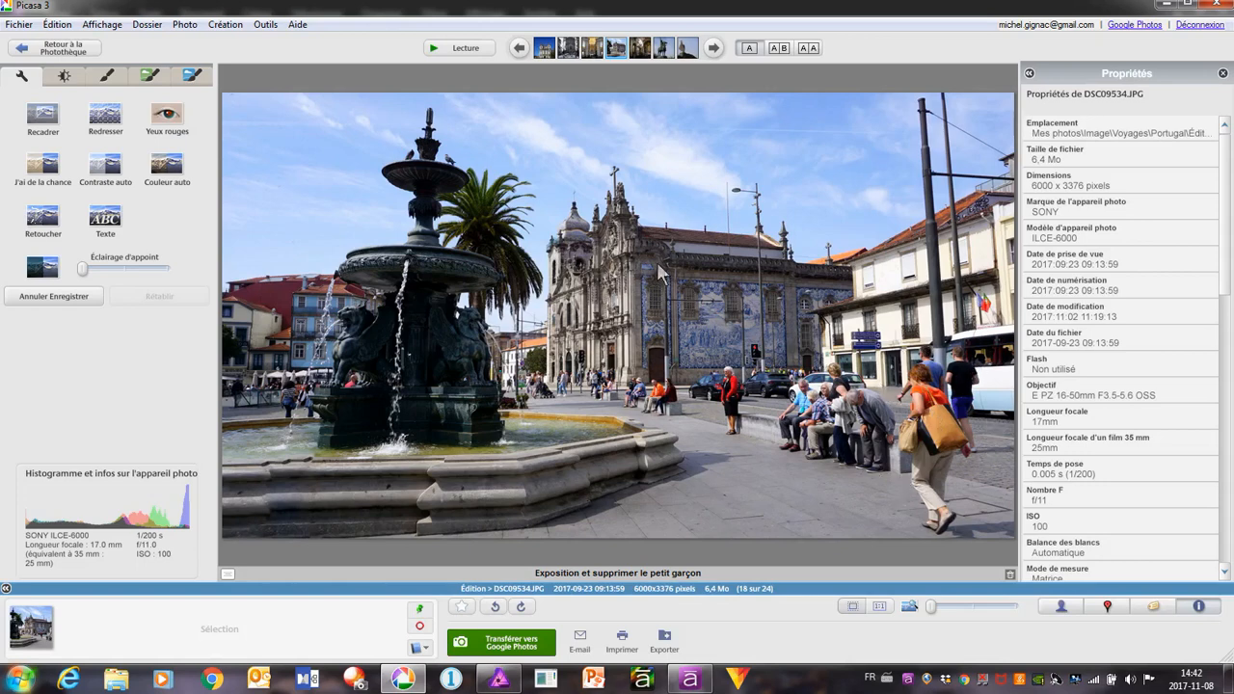
Go to the next photo, DSC09551.JPG, apply the quick lighting fix, and raise fill light slightly past halfway and shadows to about a third
click(714, 51)
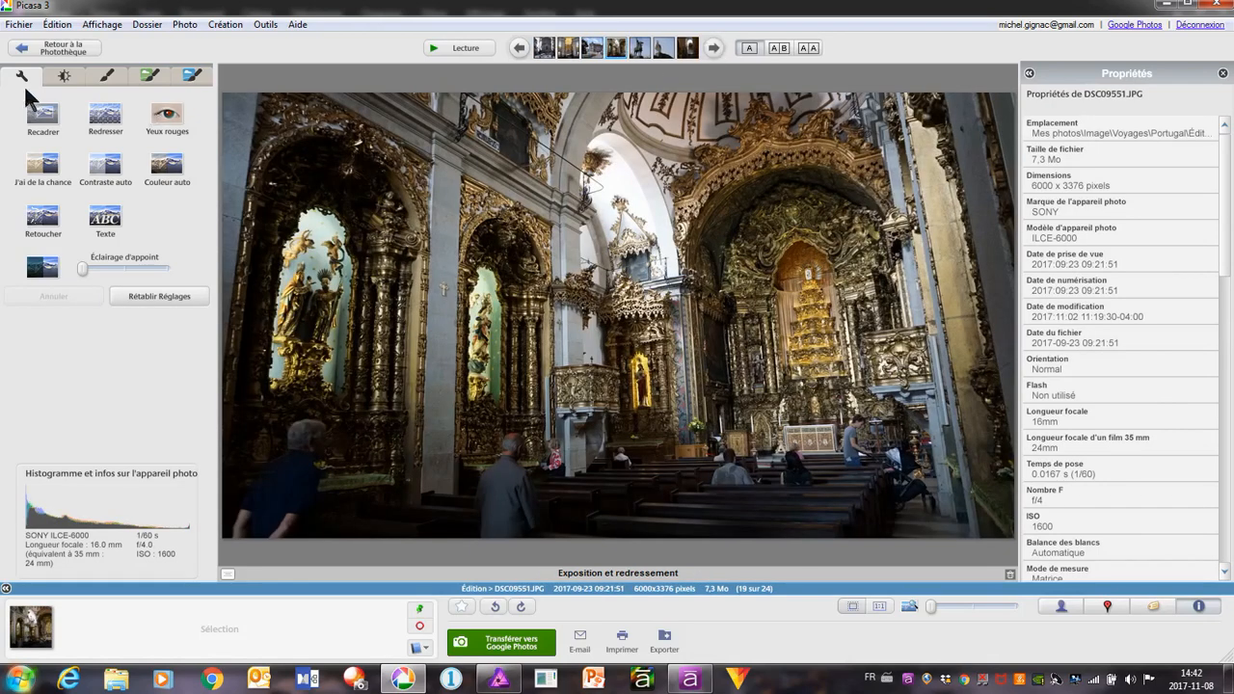
click(65, 77)
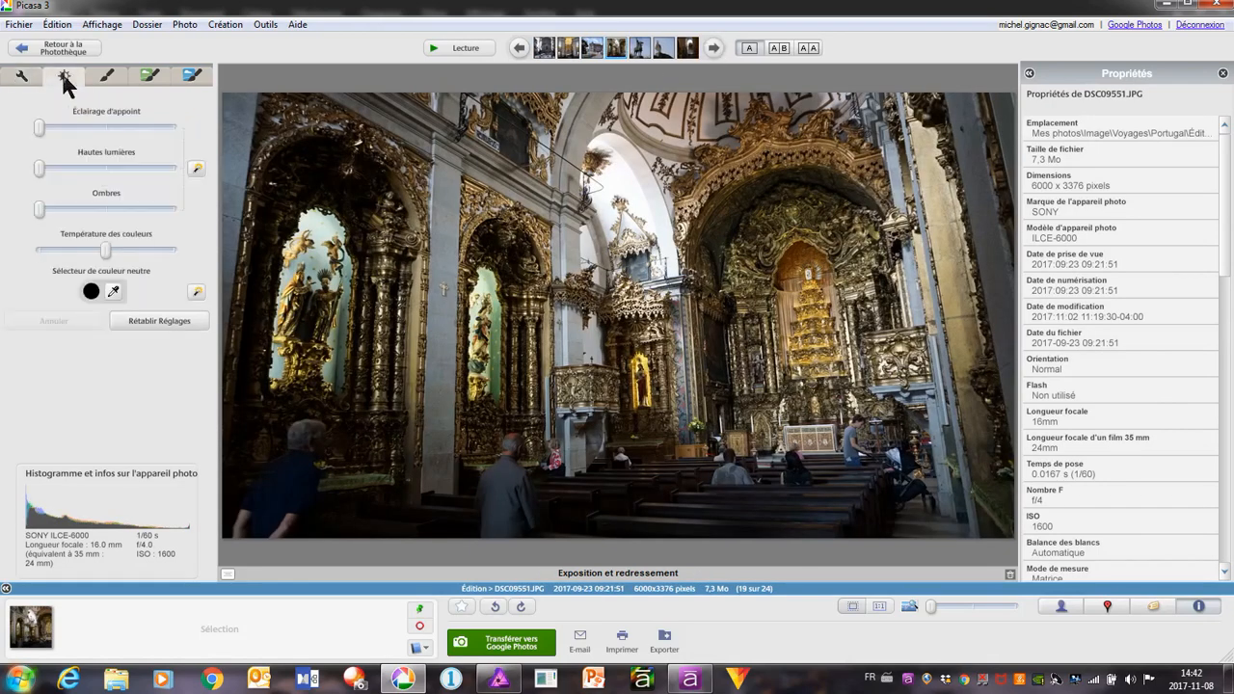
click(198, 170)
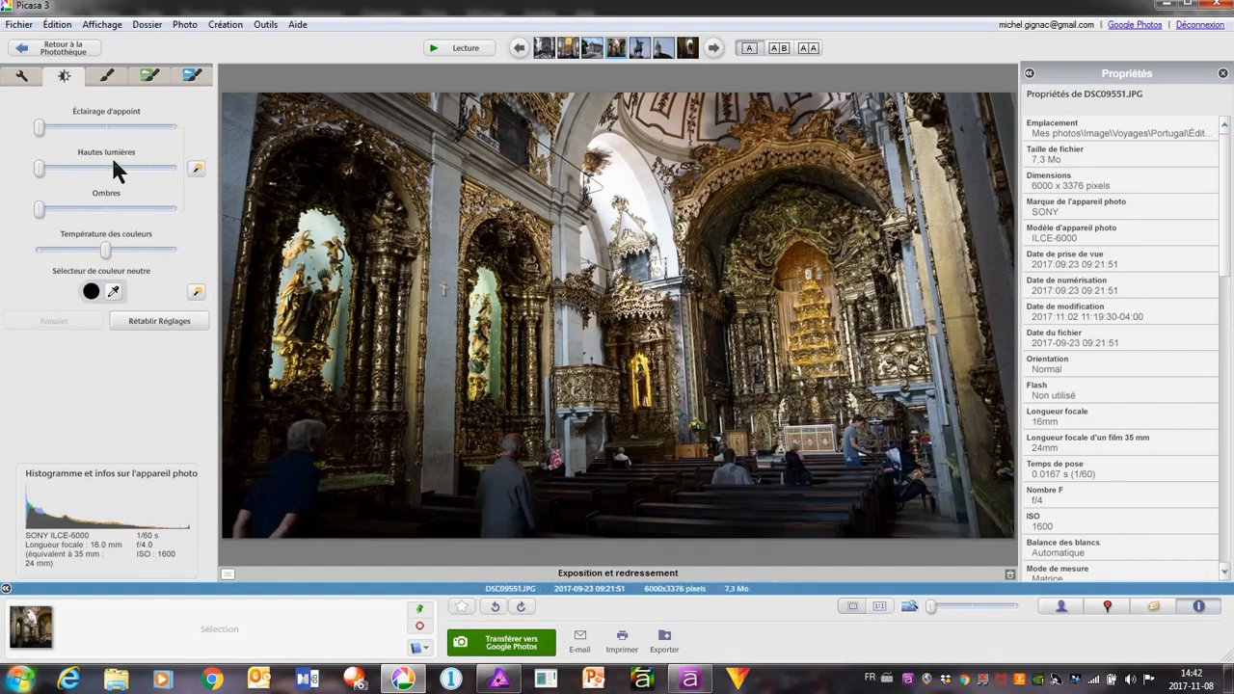
drag(39, 123, 118, 129)
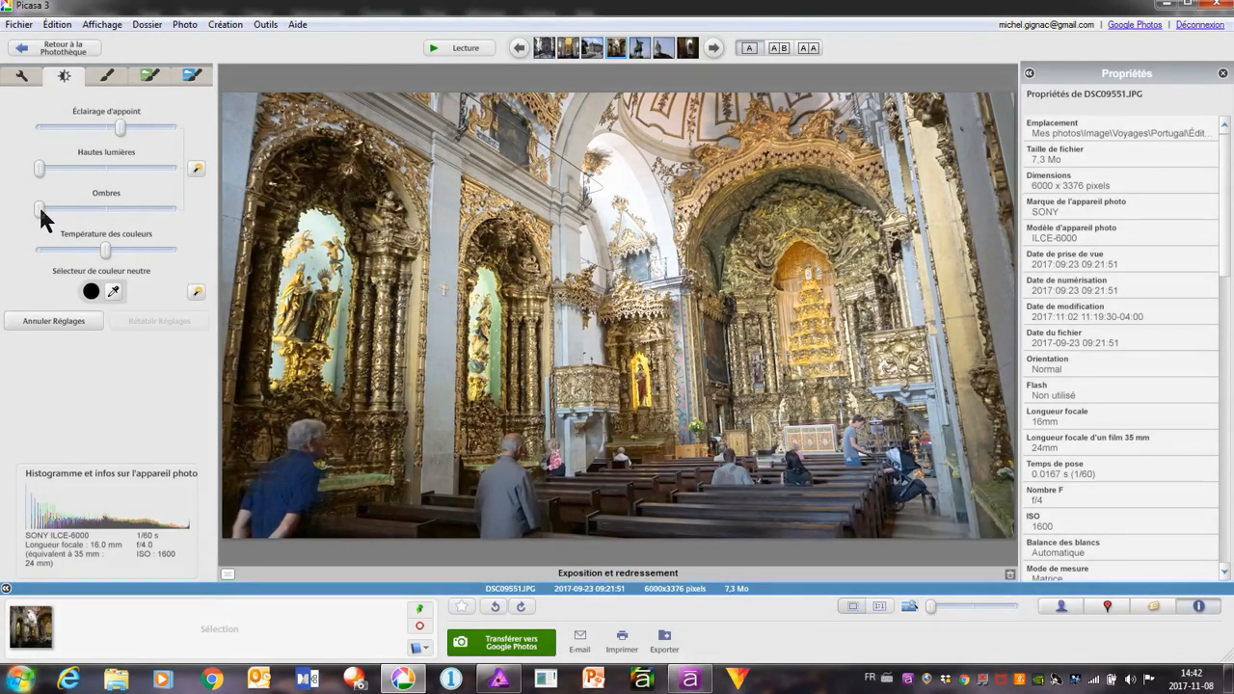
drag(39, 207, 85, 220)
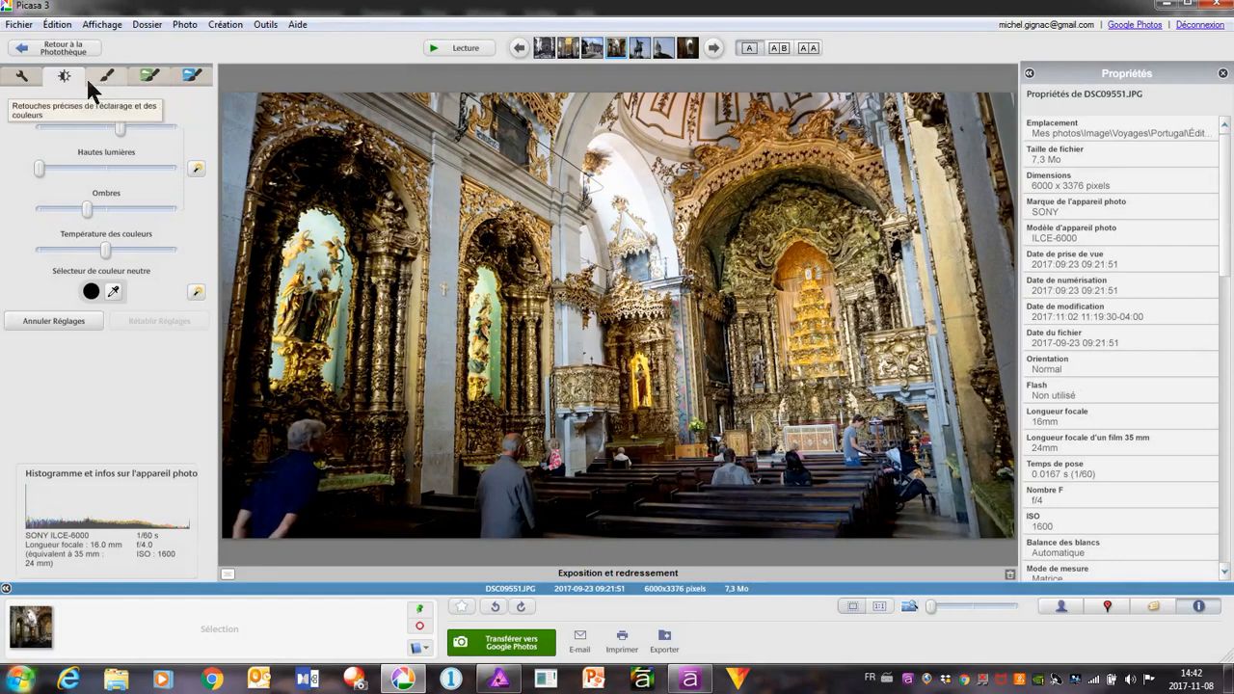
click(21, 76)
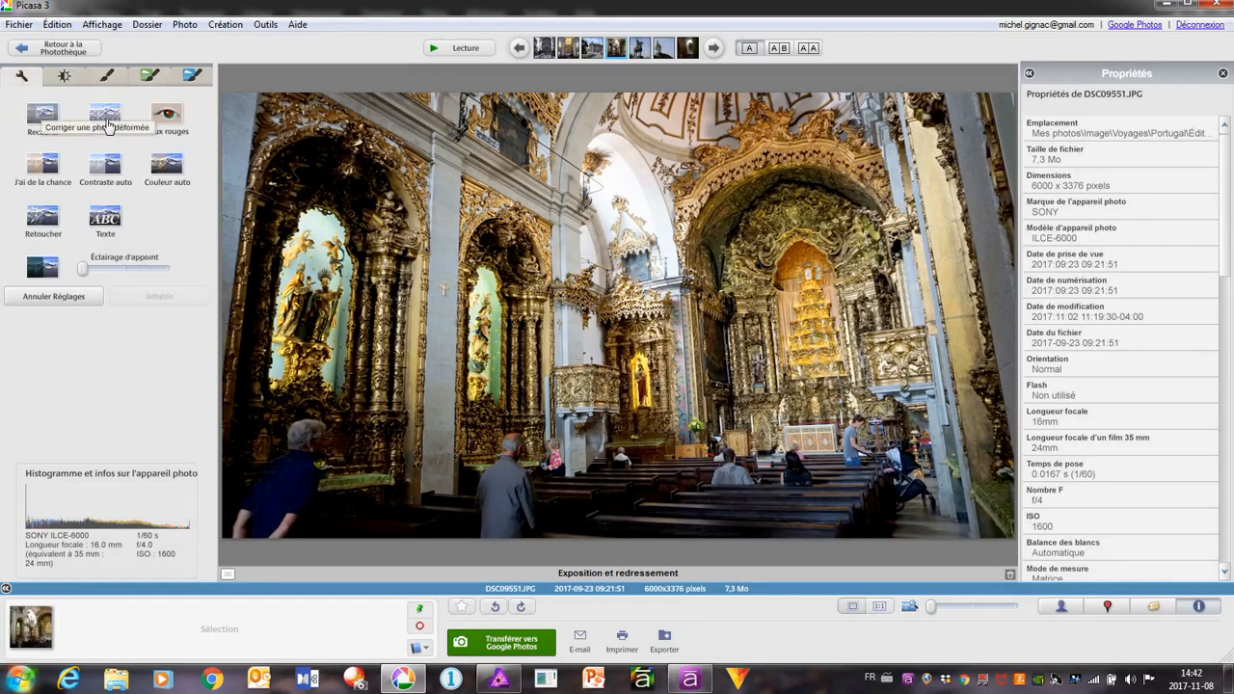
click(108, 125)
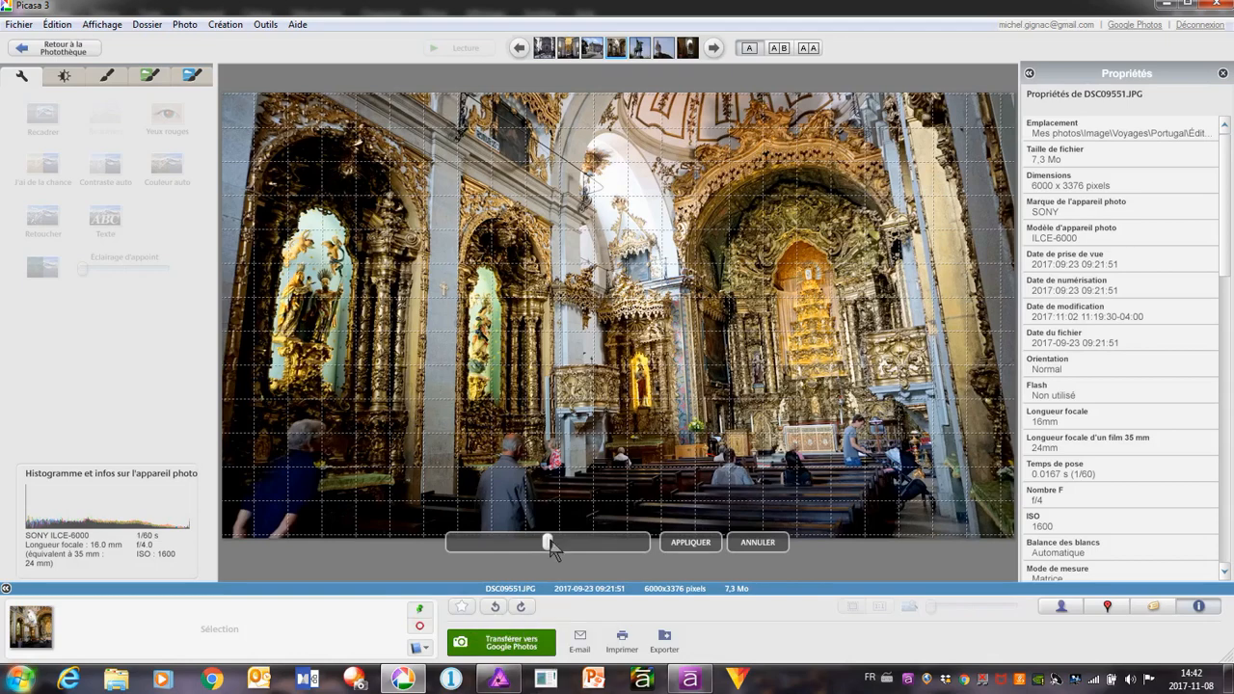
drag(551, 545, 507, 559)
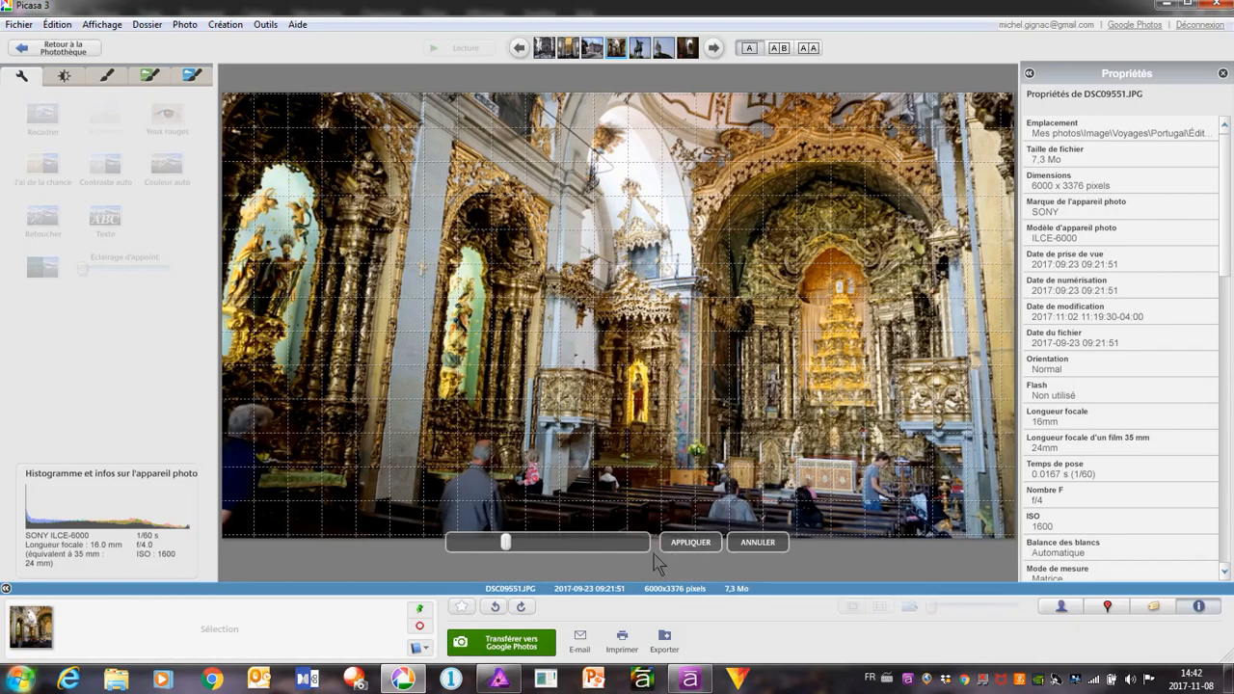
click(757, 543)
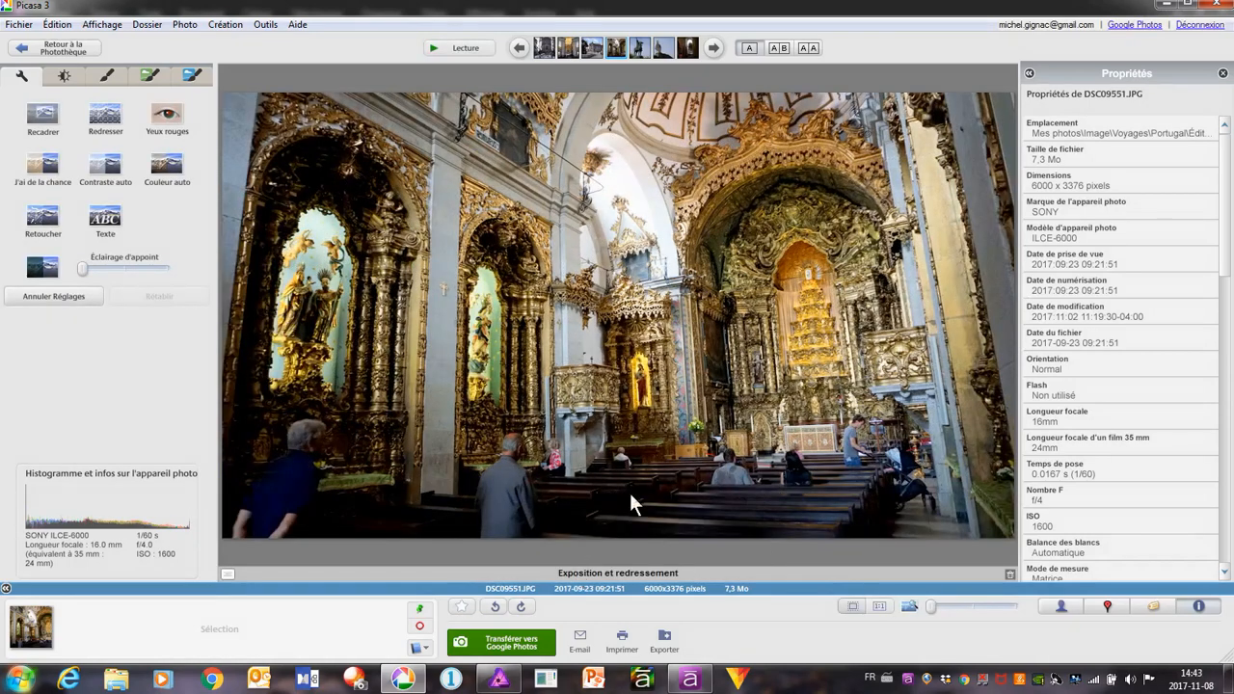
Straighten the church interior photo with a slight clockwise rotation, apply it and save the photo
click(106, 115)
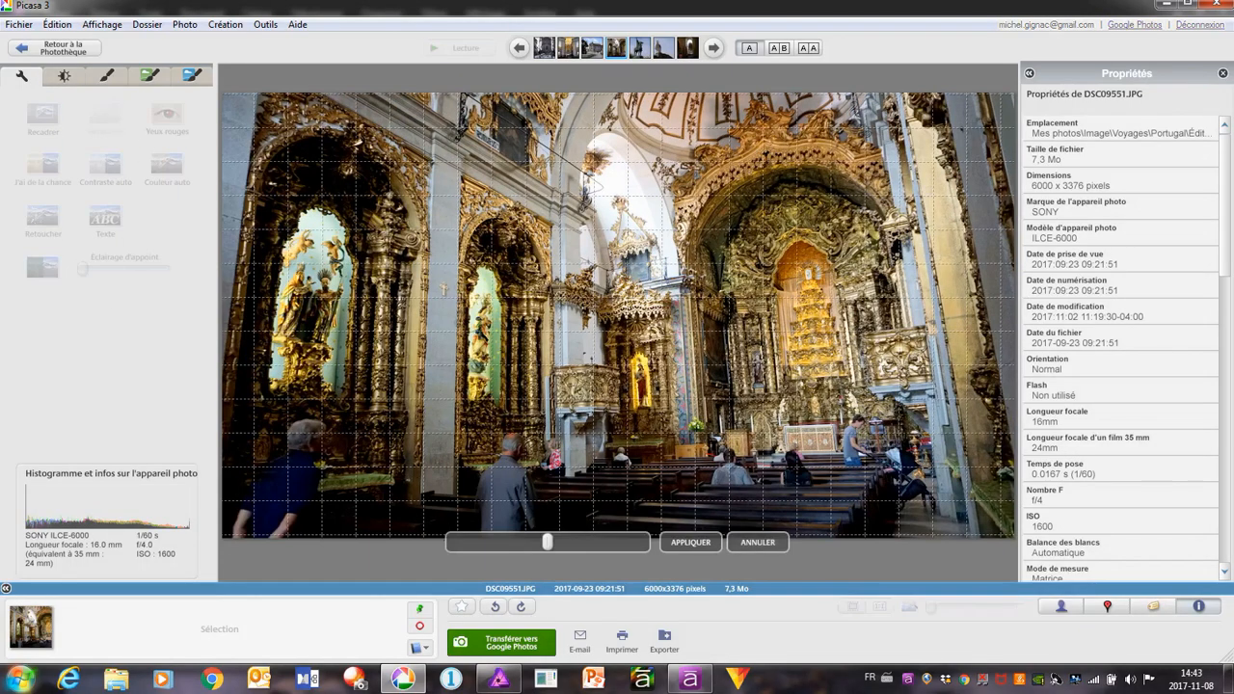
mouse_move(547, 546)
mouse_down()
mouse_move(514, 545)
mouse_move(532, 548)
mouse_up()
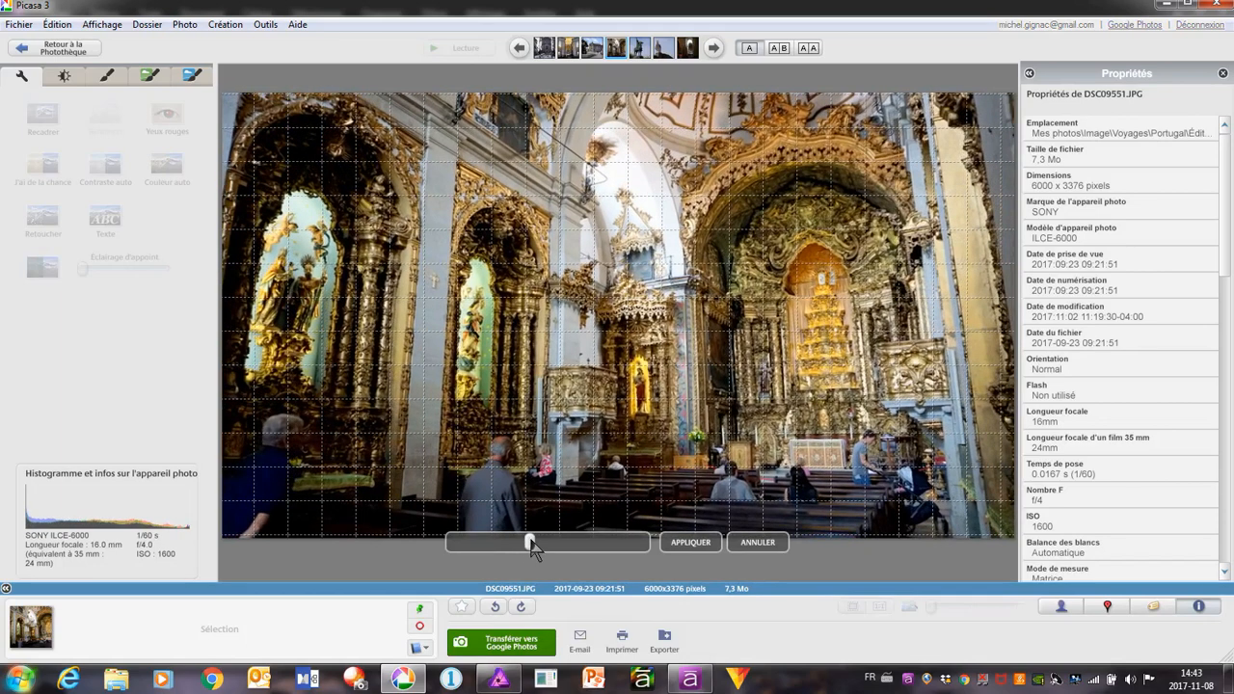
click(698, 544)
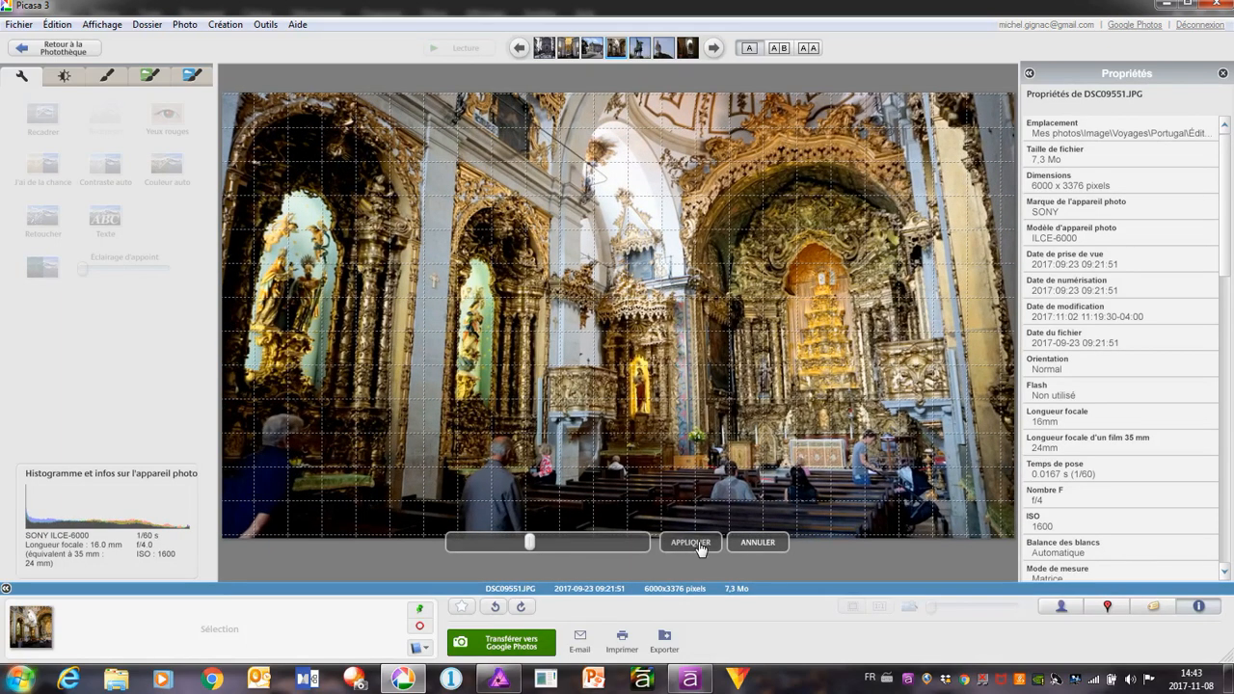
right_click(568, 310)
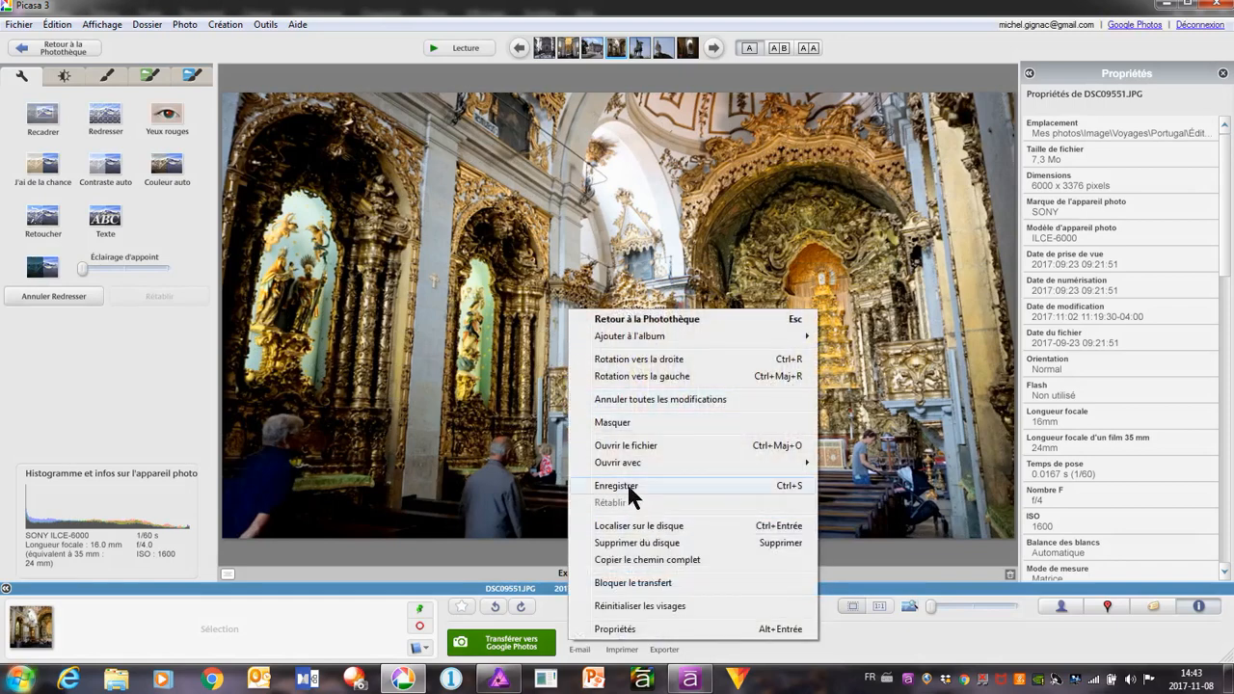
click(626, 484)
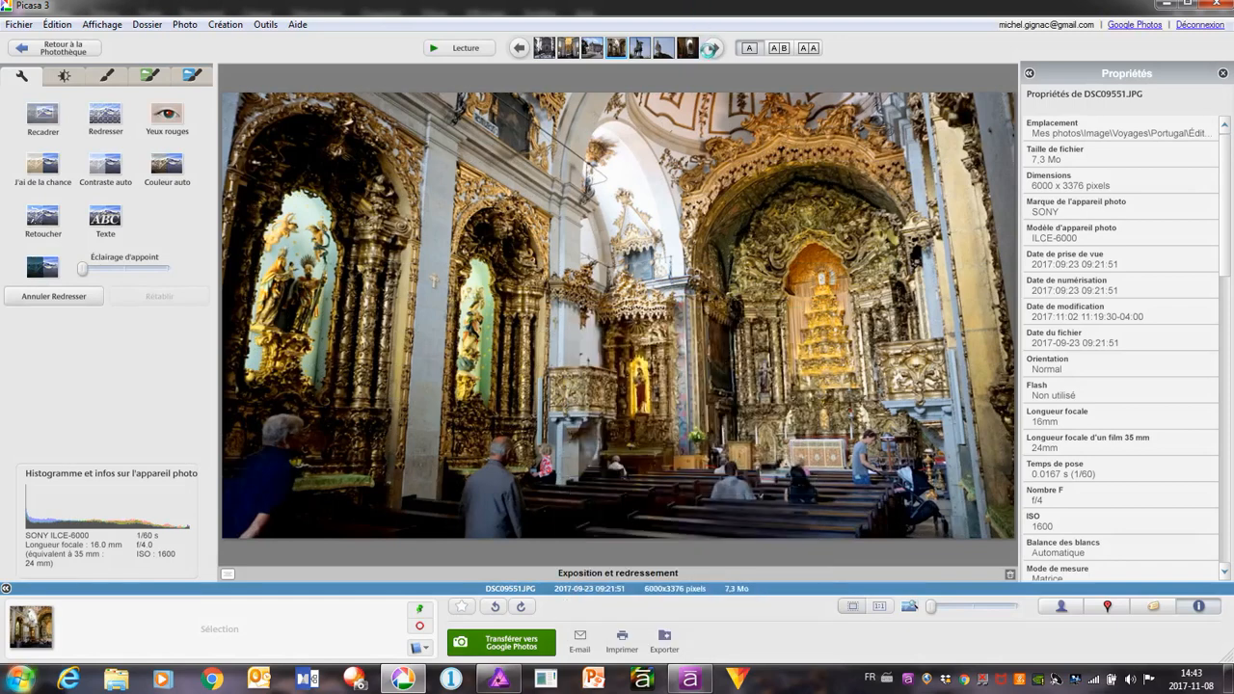
Go to the equestrian statue photo DSC09564.JPG, straighten it with a very slight clockwise rotation and save it
click(713, 49)
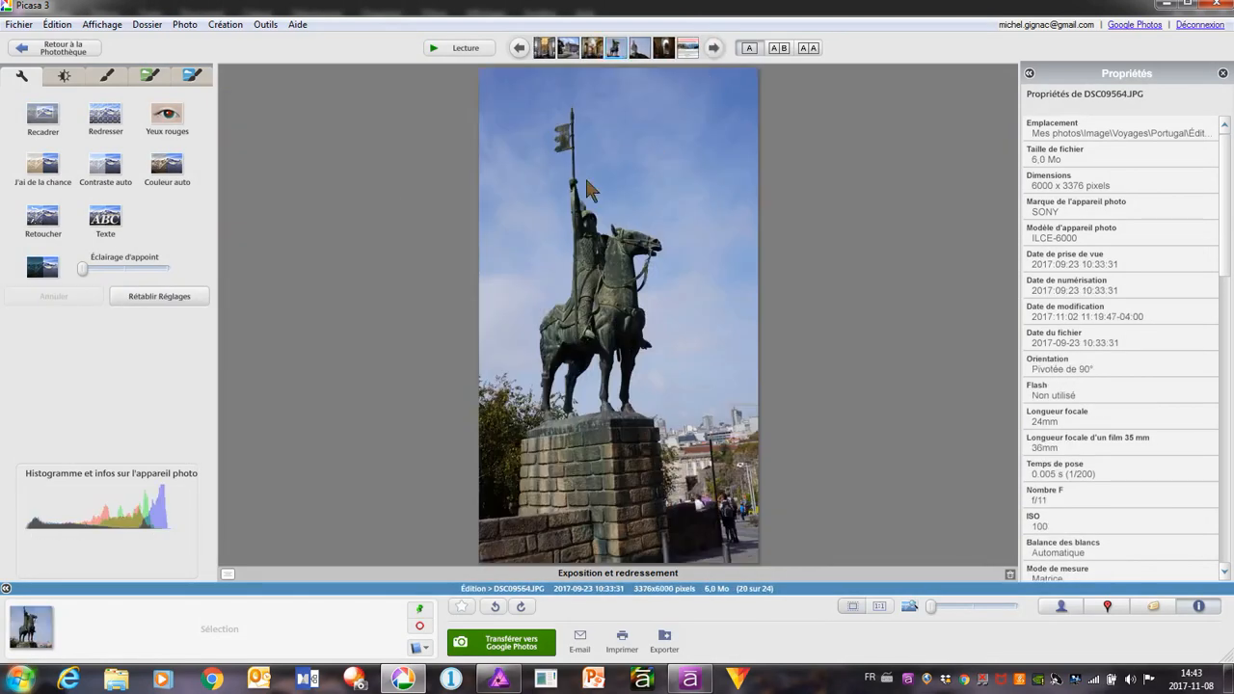
click(56, 75)
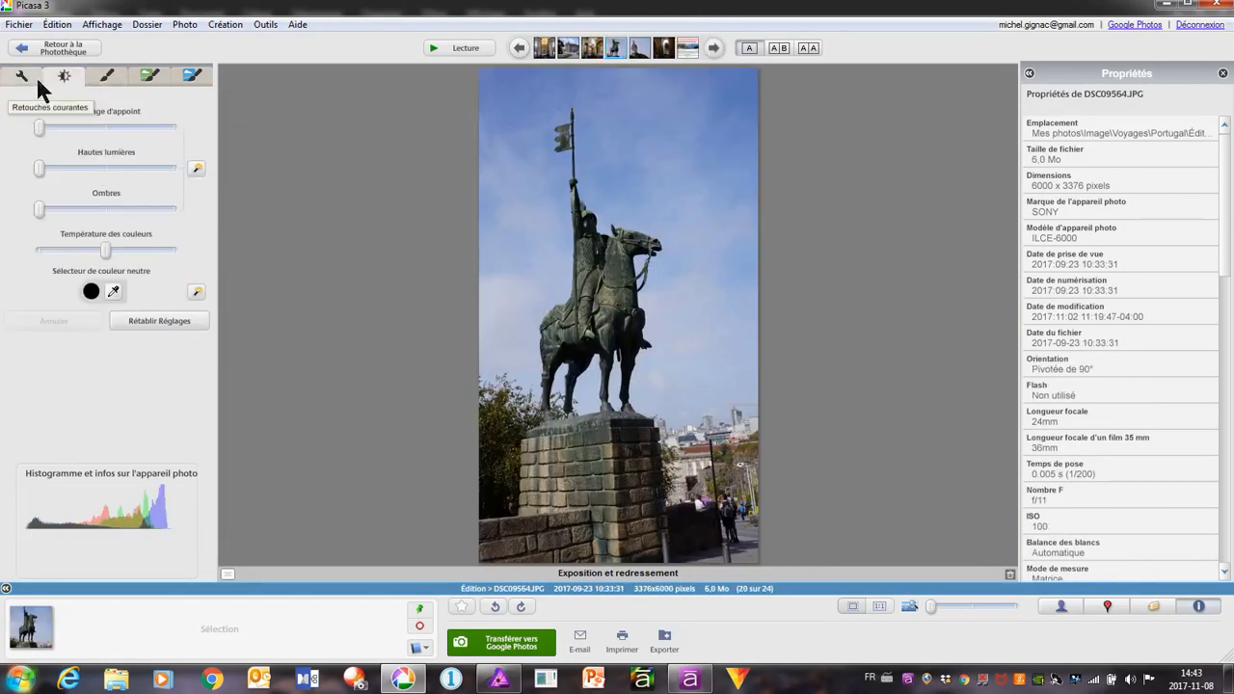
click(35, 74)
click(105, 117)
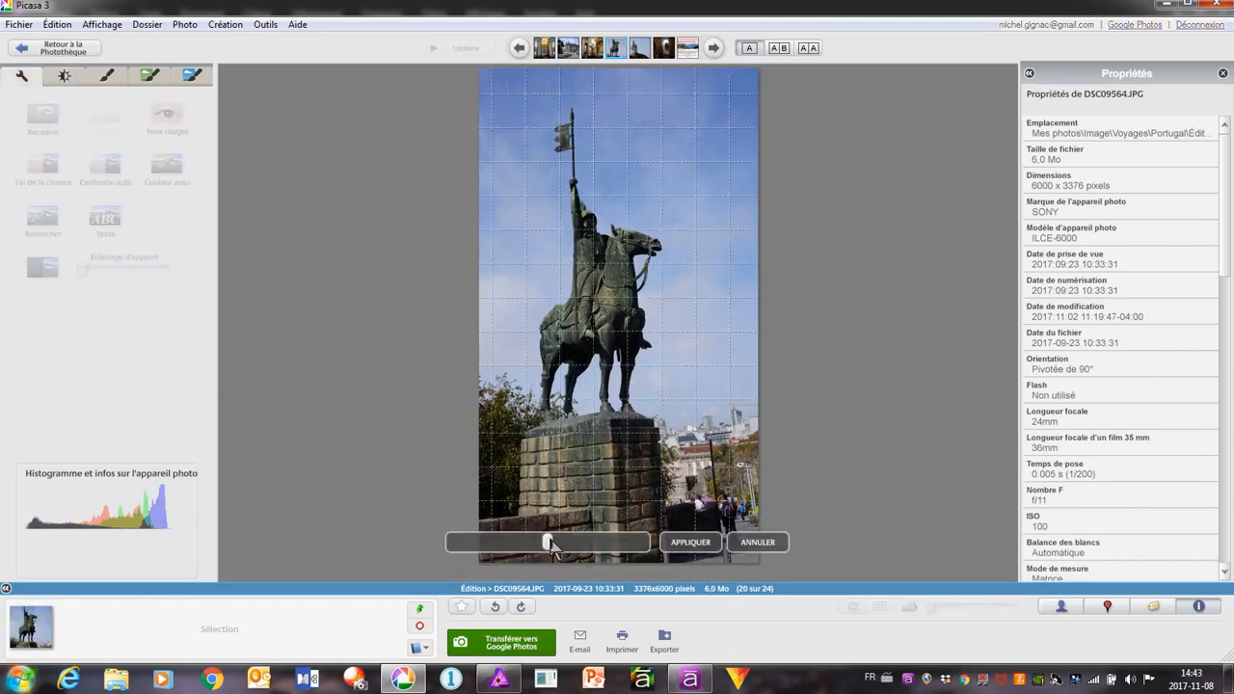
mouse_move(552, 545)
mouse_down()
mouse_move(517, 552)
mouse_move(543, 550)
mouse_up()
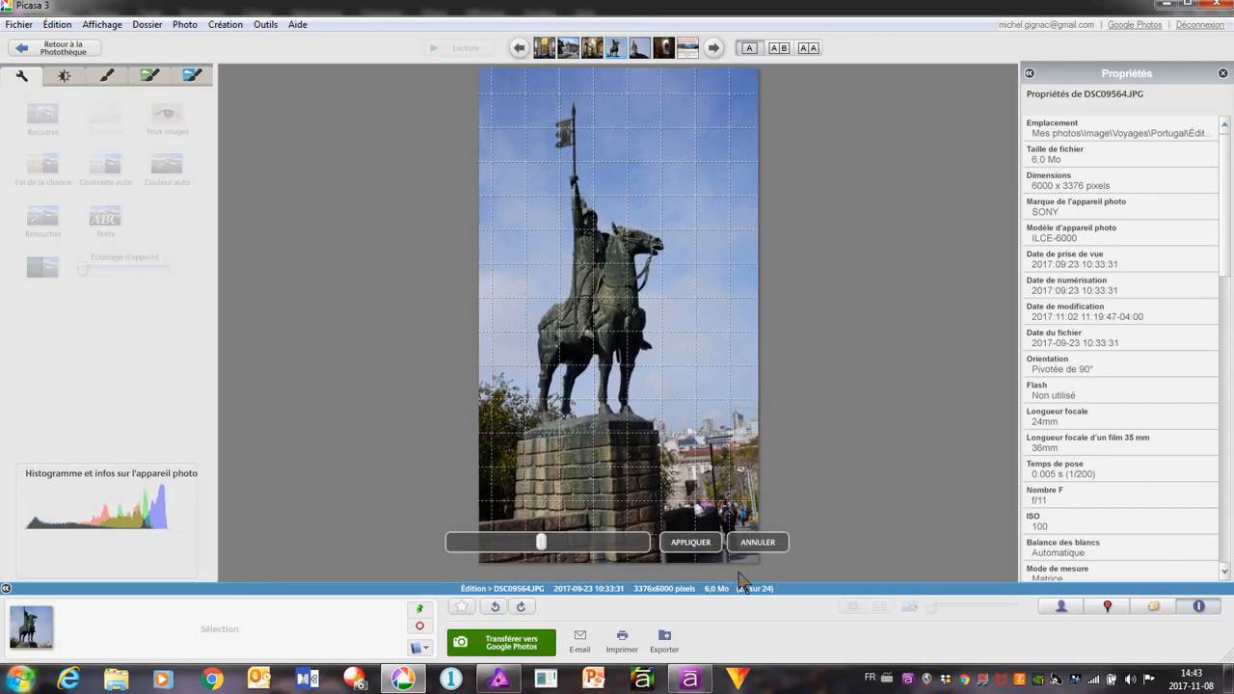
click(690, 542)
right_click(584, 246)
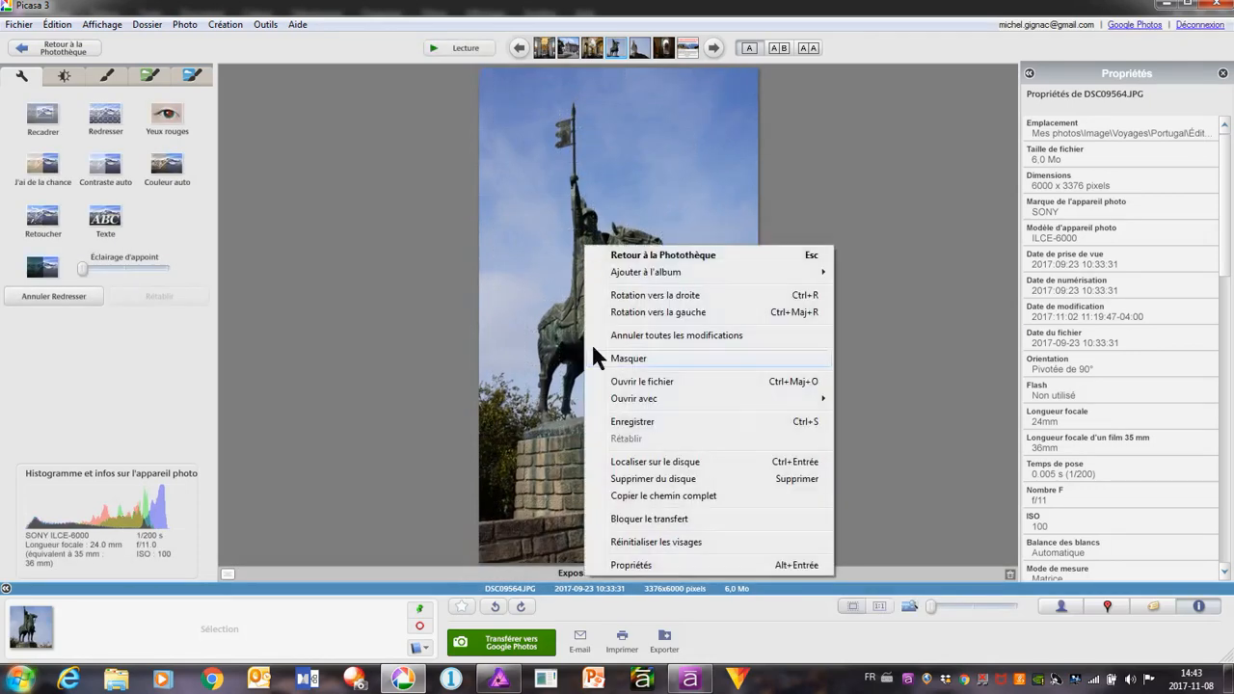
click(640, 421)
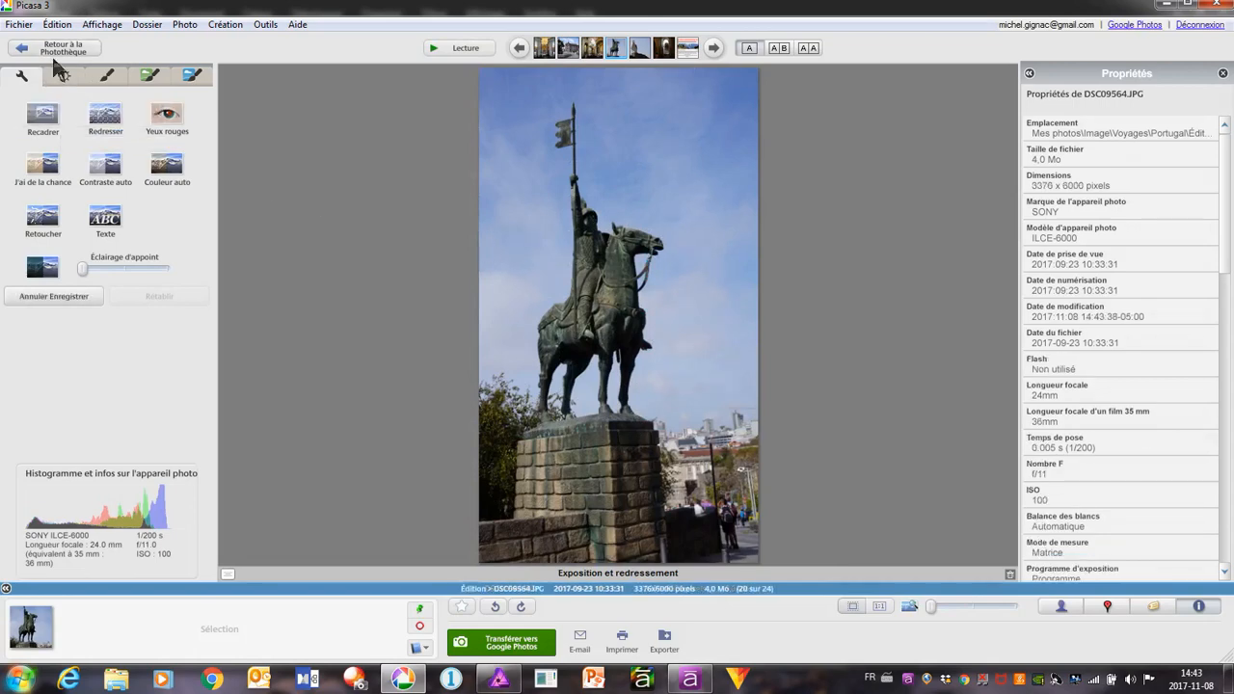
Apply the quick lighting fix to the statue photo, add a little fill light and save it
click(64, 77)
click(195, 169)
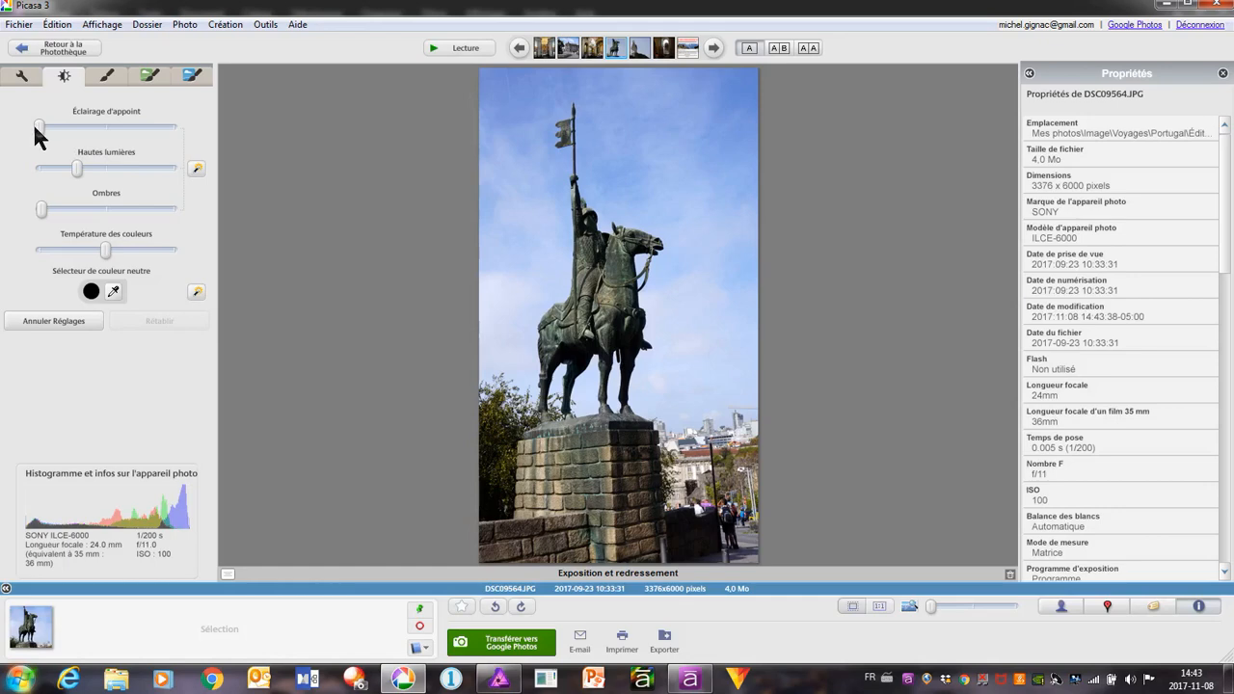
mouse_move(41, 126)
mouse_down()
mouse_move(97, 135)
mouse_move(49, 132)
mouse_move(50, 145)
mouse_up()
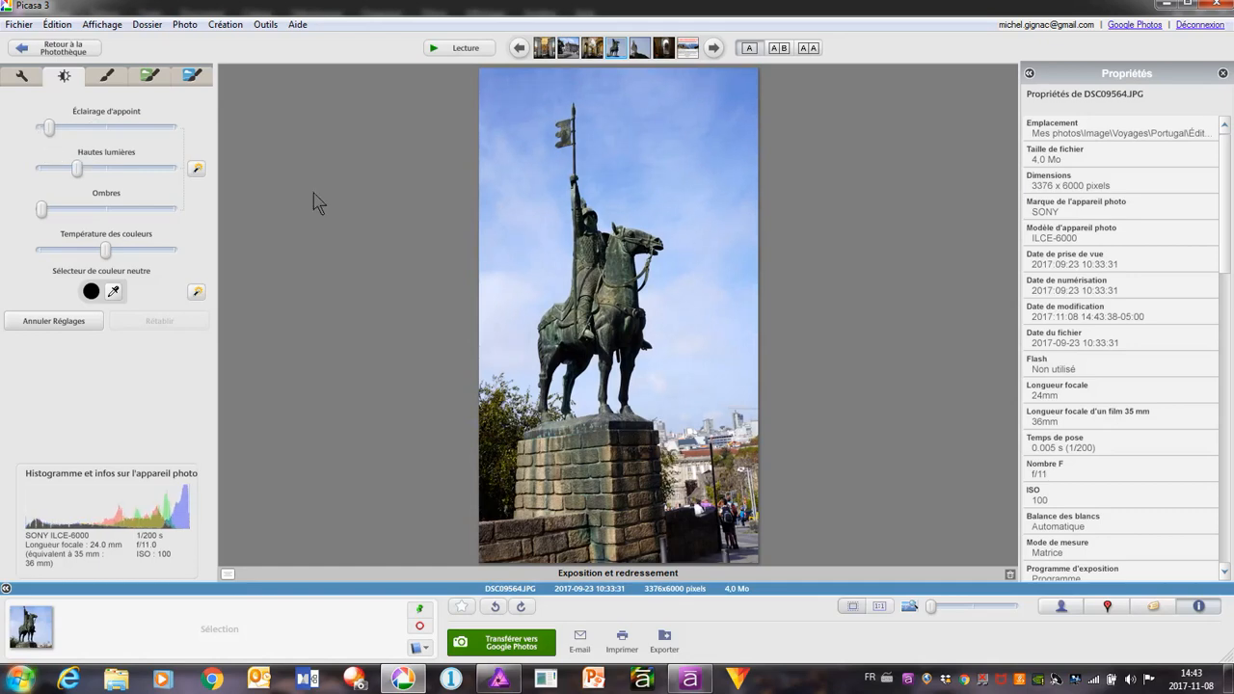
right_click(632, 270)
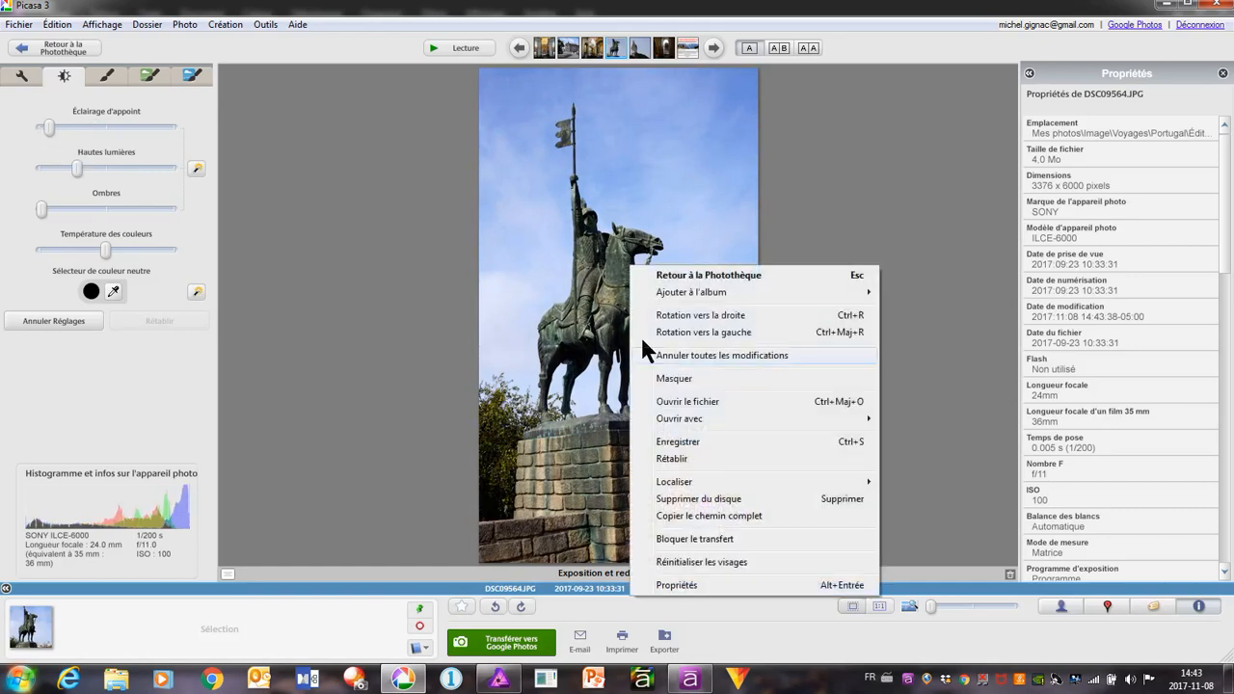
click(690, 433)
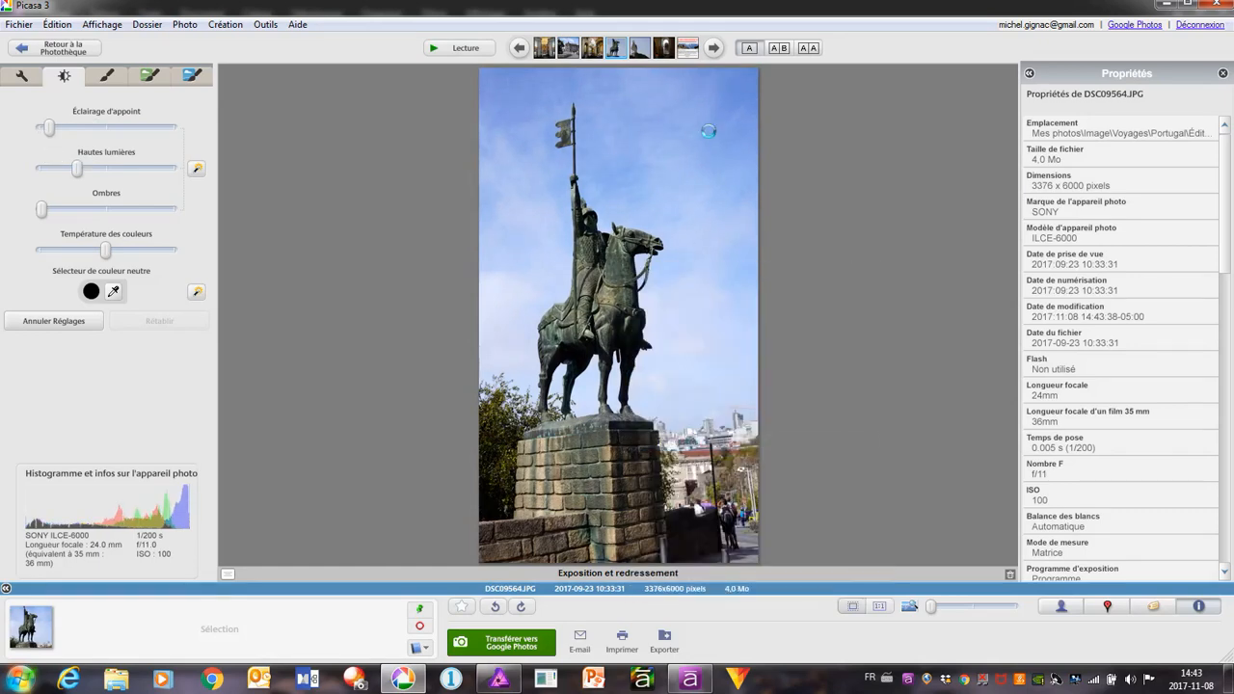
Go to the seagull photo DSC09571.JPG, apply the quick lighting fix and return to the basic fixes
click(713, 48)
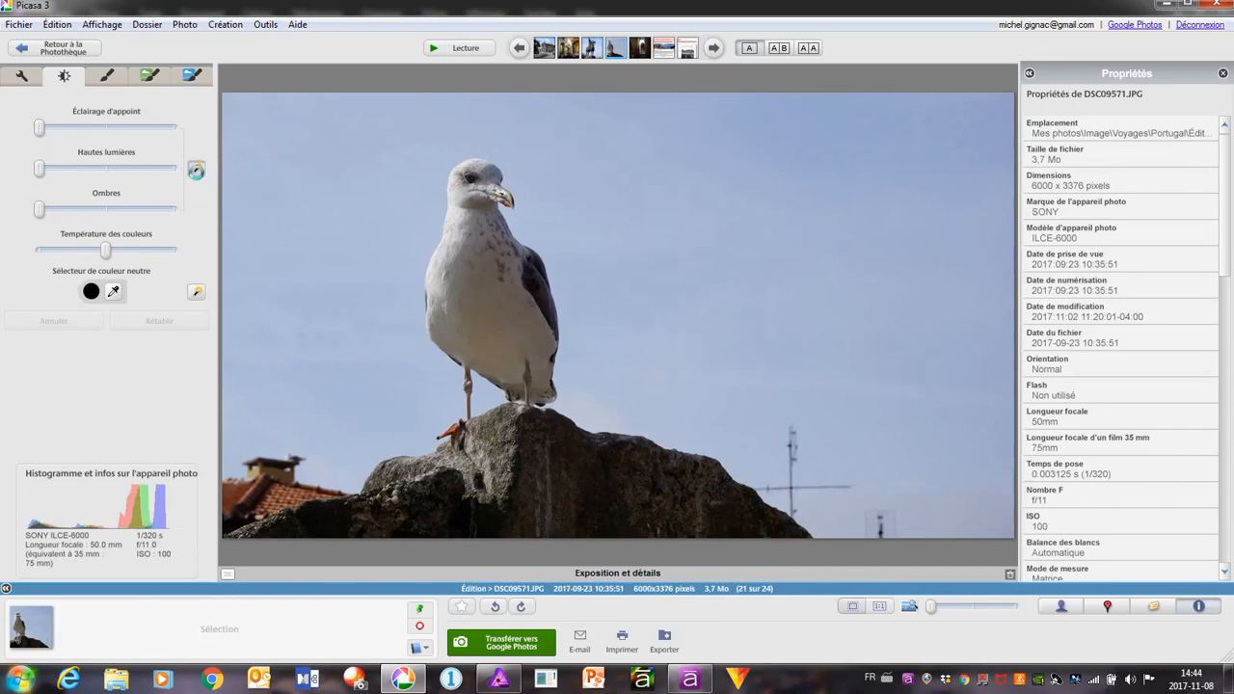
click(196, 171)
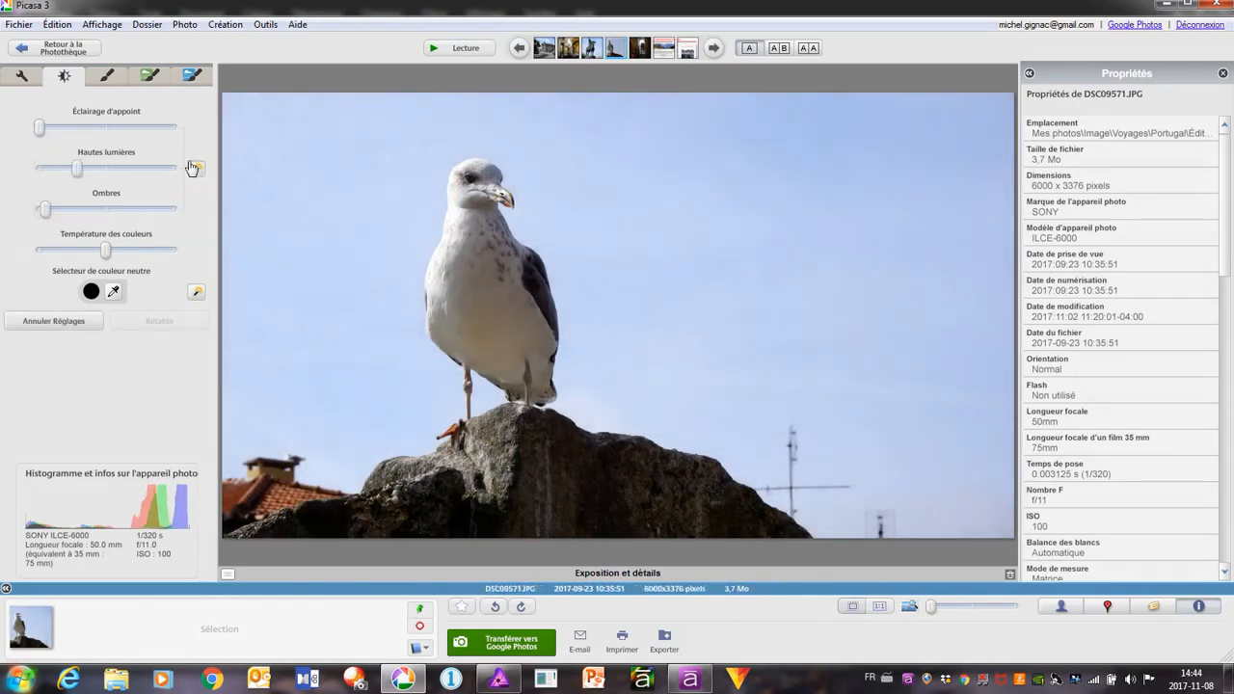
click(21, 76)
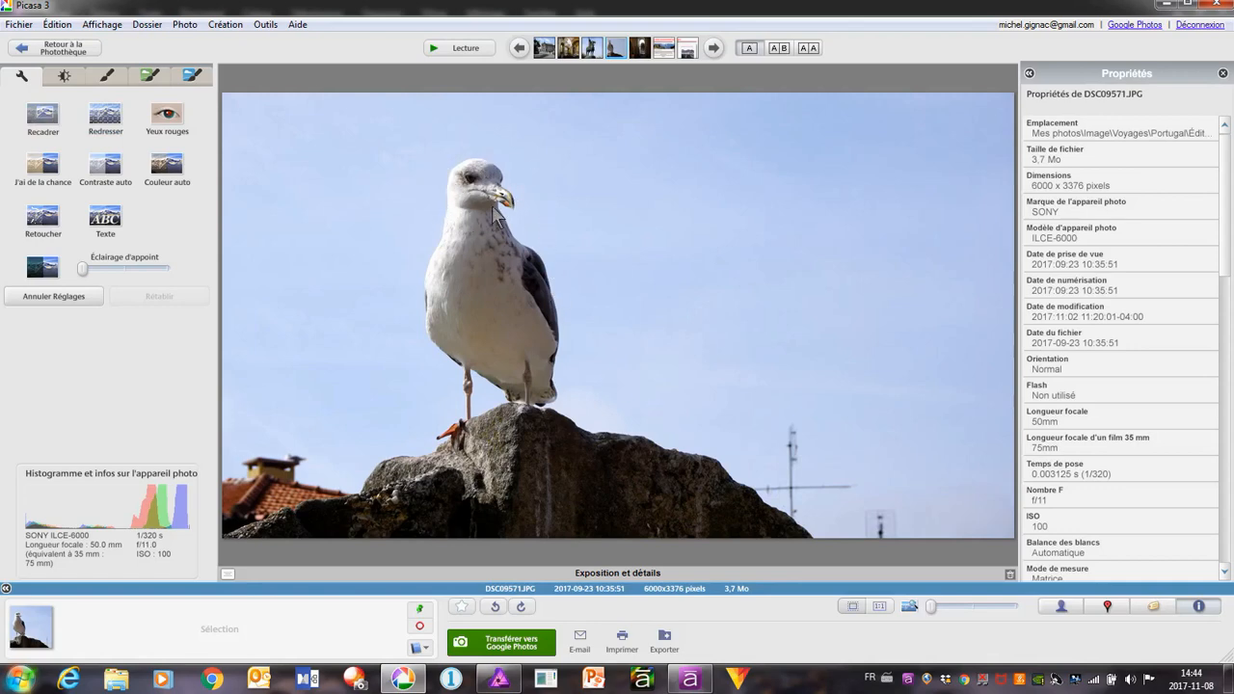
Examine the sharpness of the seagull's head at 100% zoom
click(879, 609)
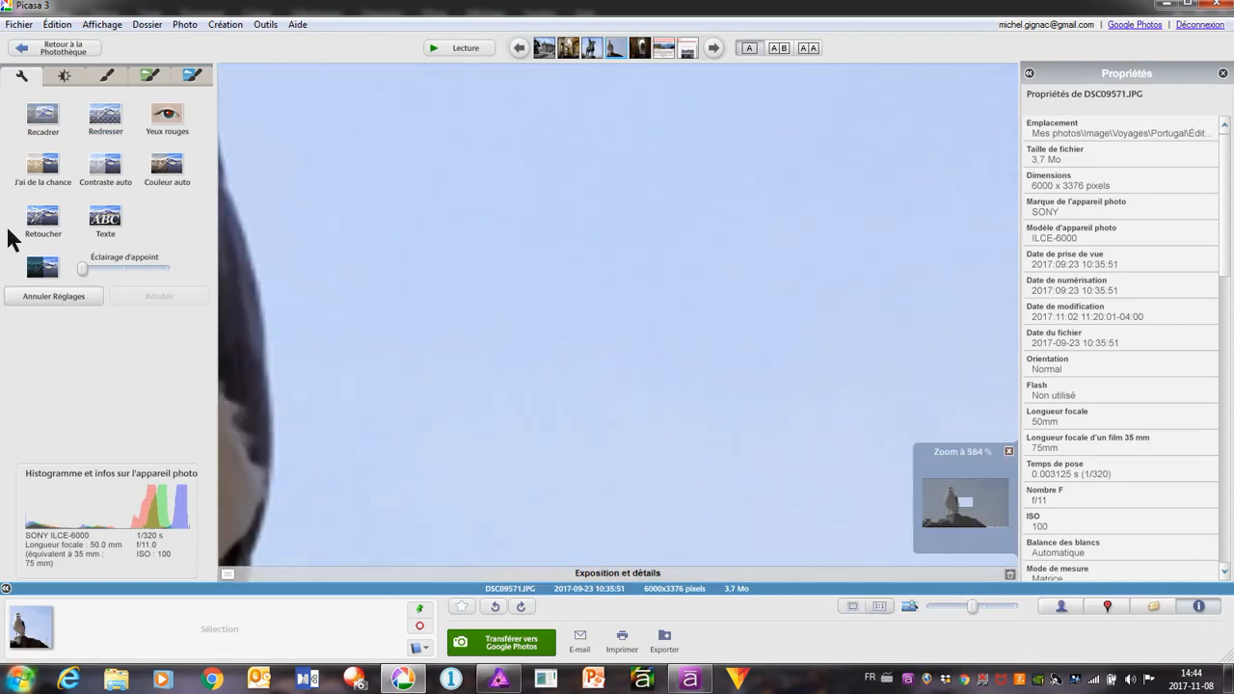
drag(325, 158, 679, 346)
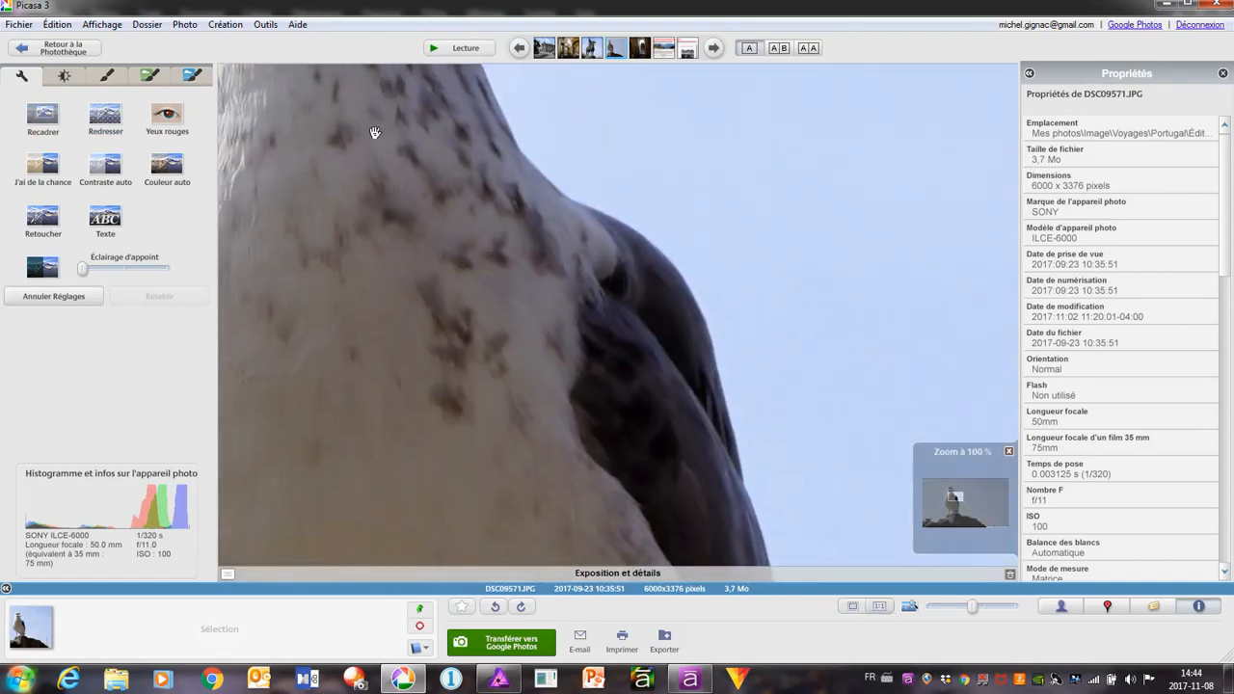
drag(375, 132, 674, 516)
drag(667, 312, 563, 373)
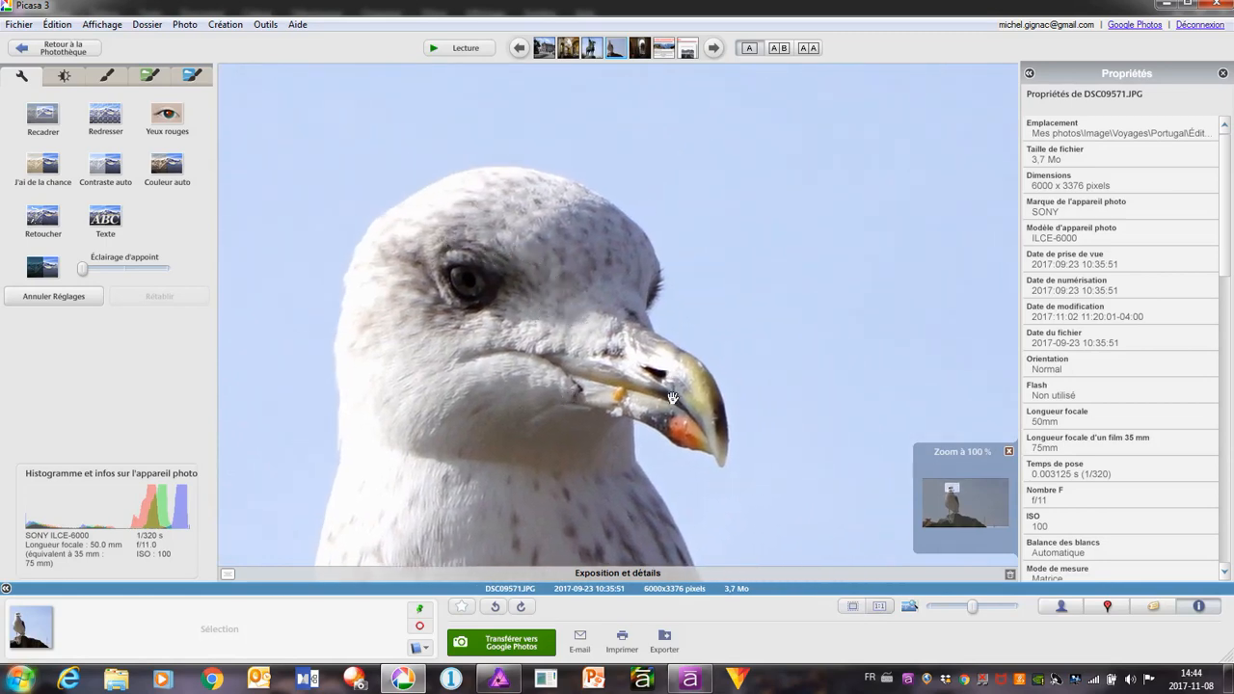
click(547, 333)
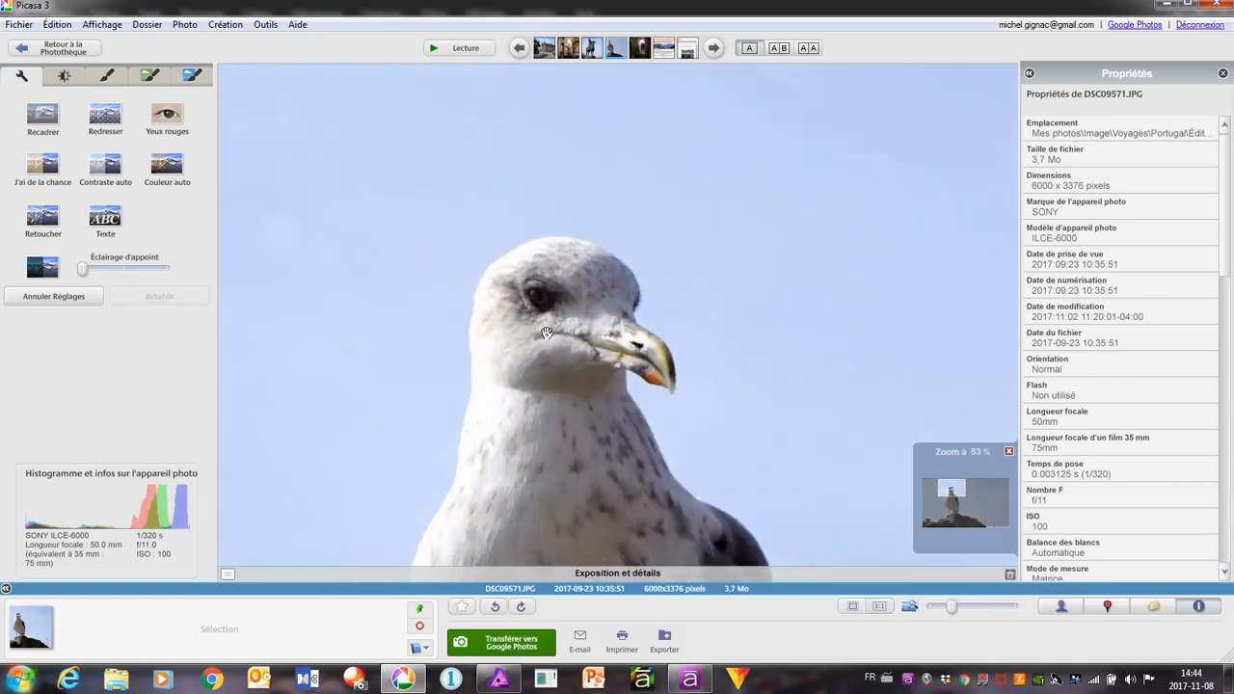
Save the seagull photo and open it in Affinity Photo
right_click(344, 140)
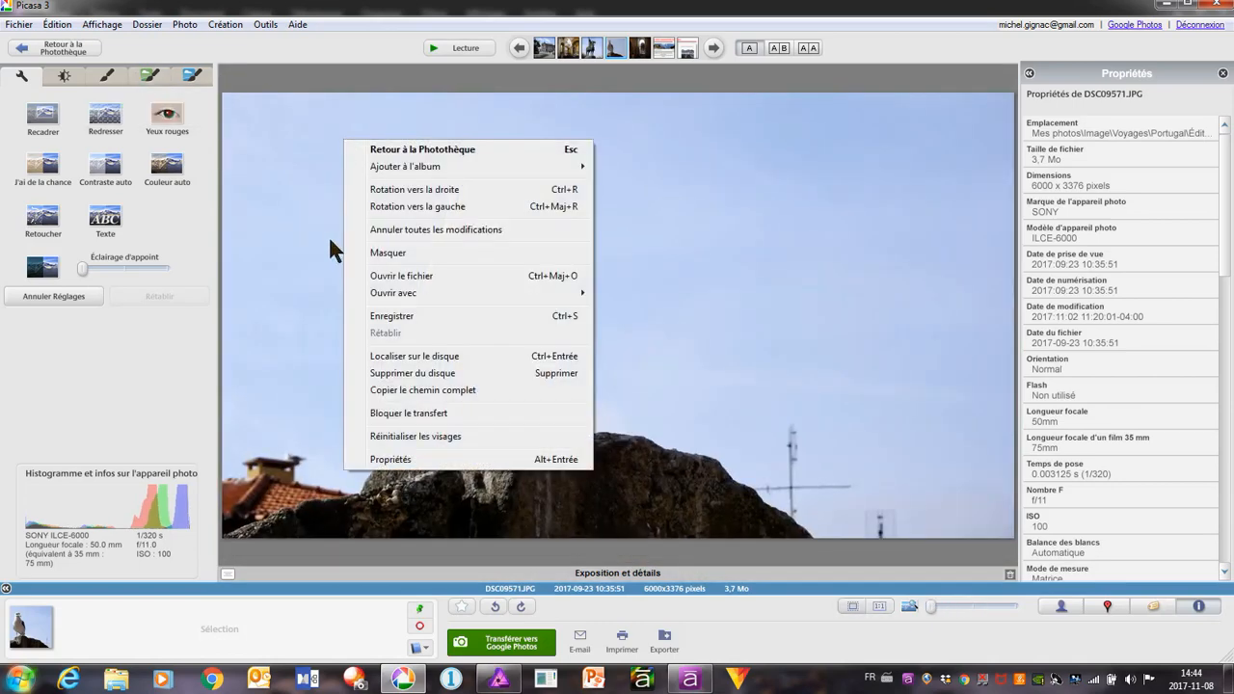
click(396, 315)
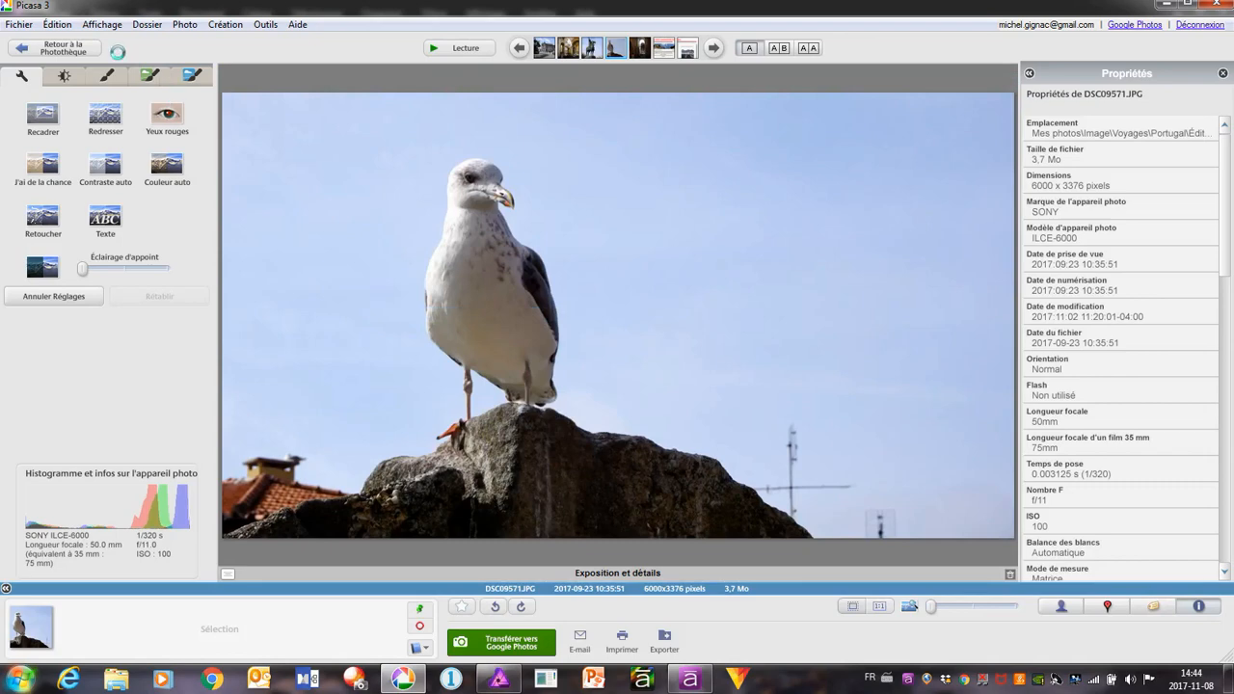
click(21, 26)
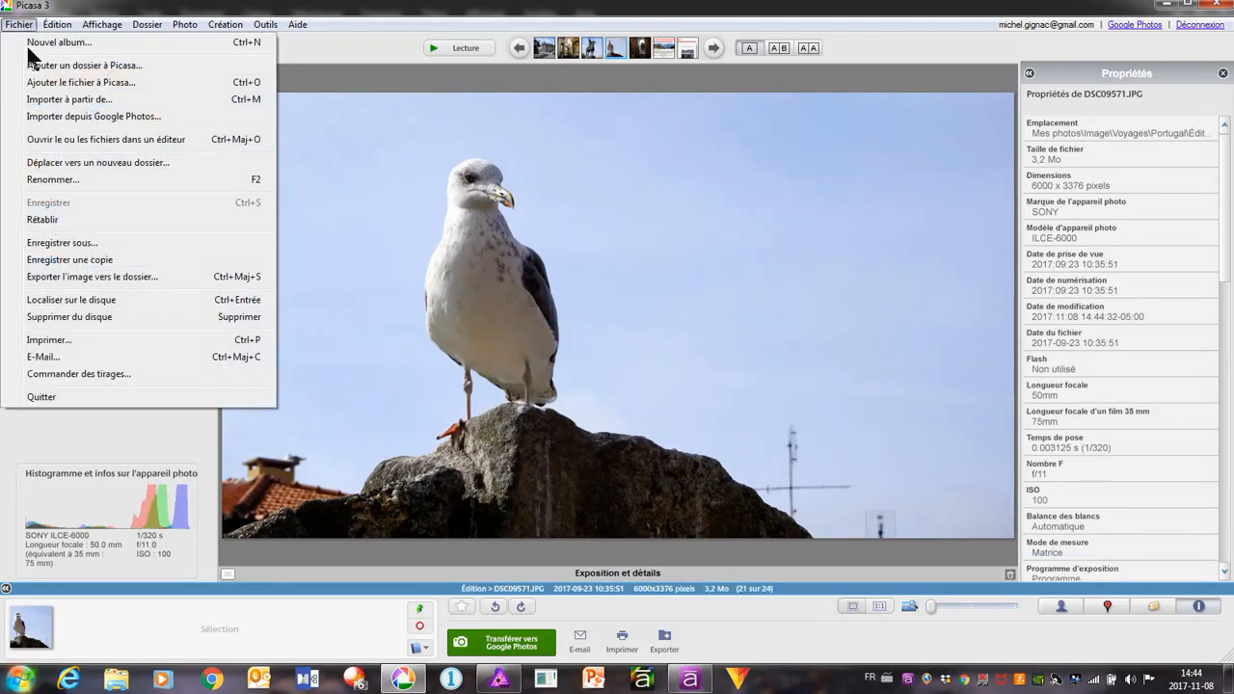
click(85, 138)
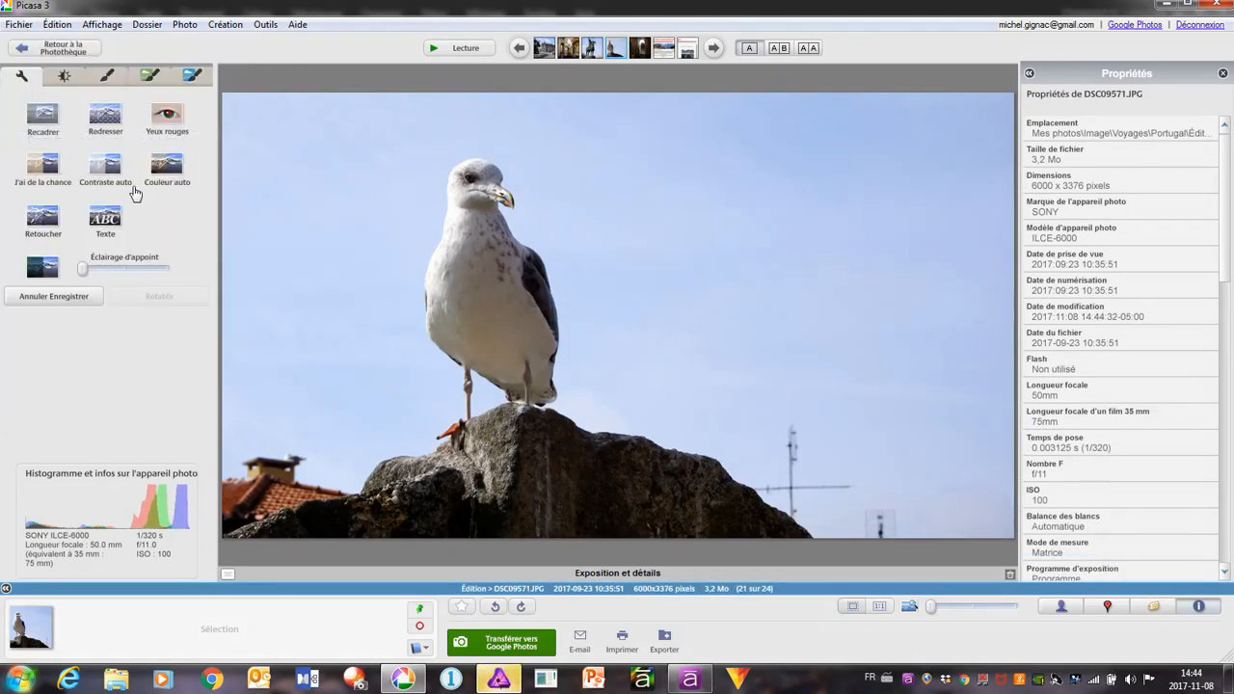
click(497, 680)
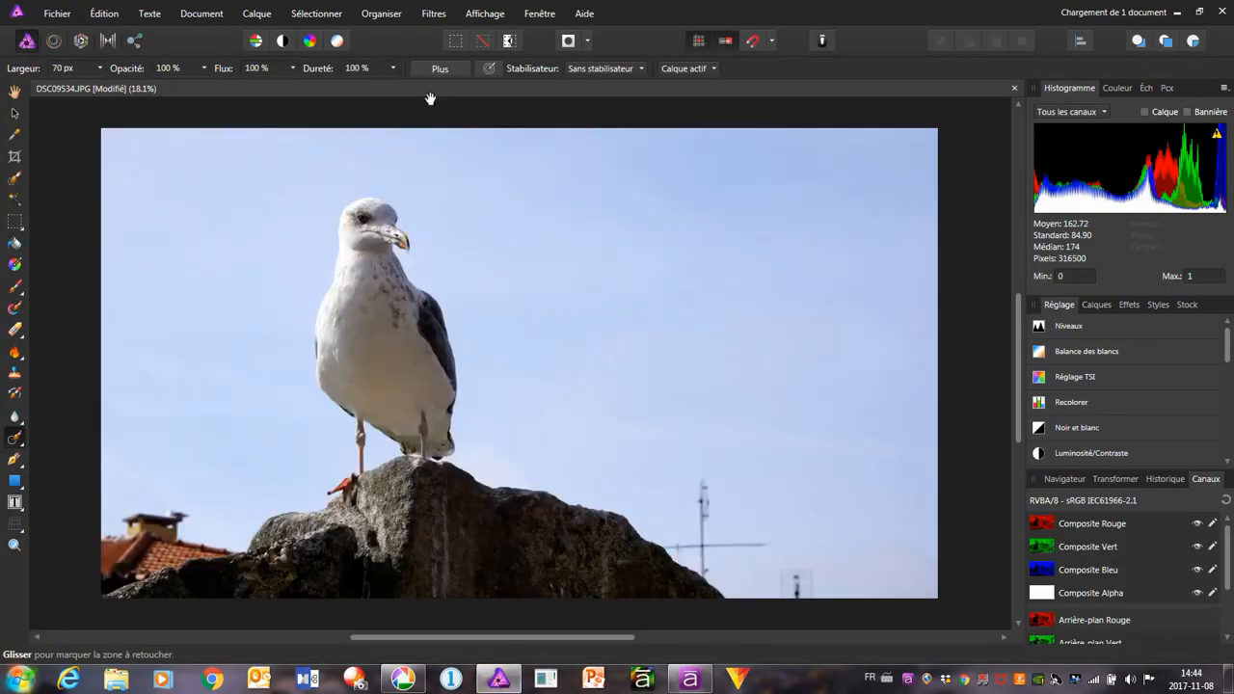
Close the modified DSC09534.JPG document, leaving only the seagull photo open
click(517, 87)
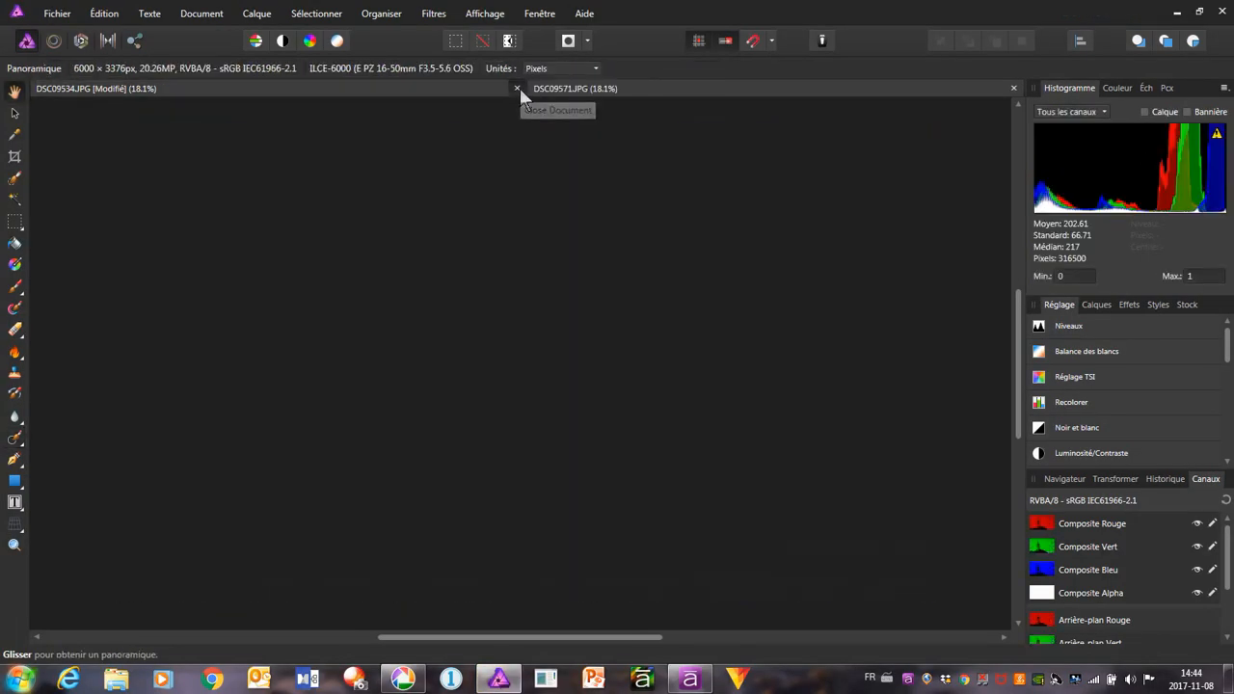
click(611, 352)
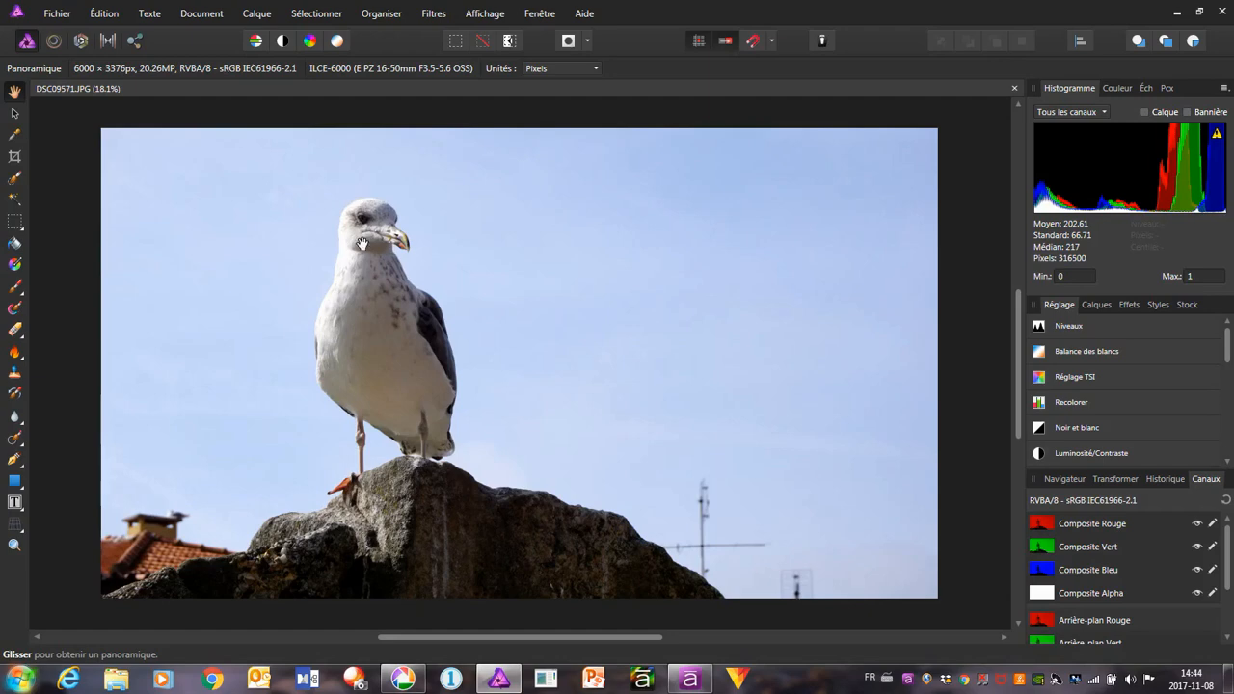
Sharpen the seagull photo with an Unsharp Mask of 3.3 px radius, factor 1.964 and 2% threshold
scroll(364, 223, up, 5)
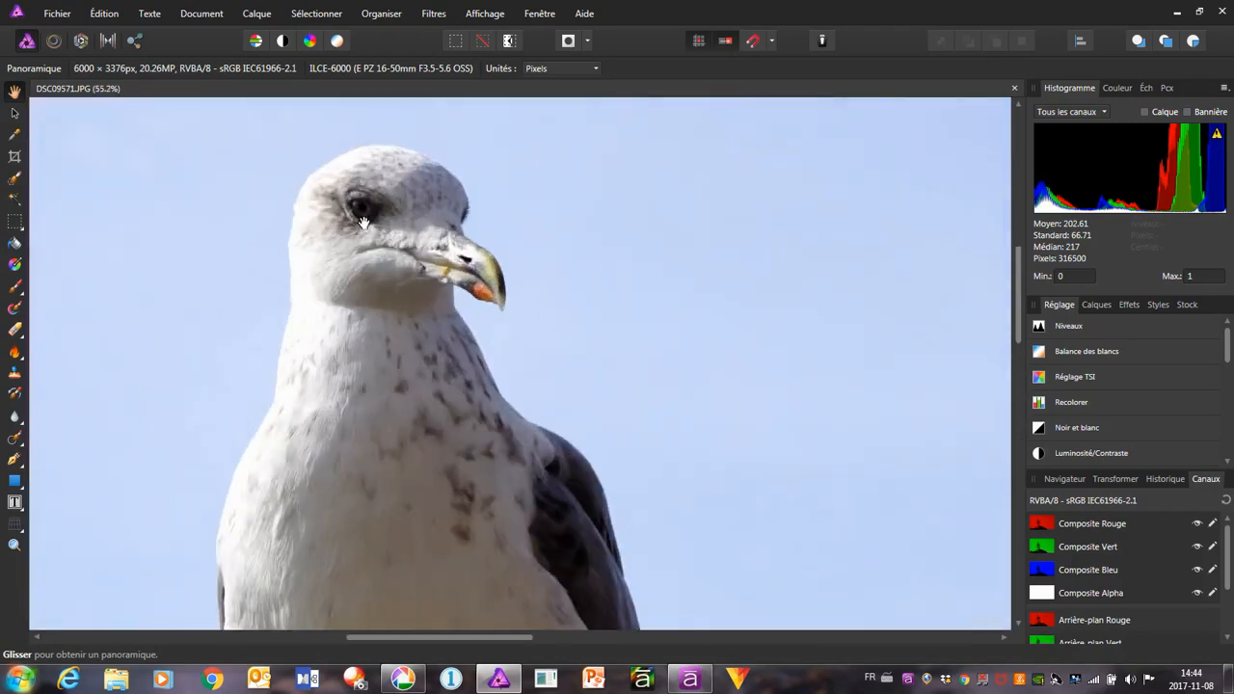
scroll(363, 223, up, 1)
drag(363, 223, 474, 309)
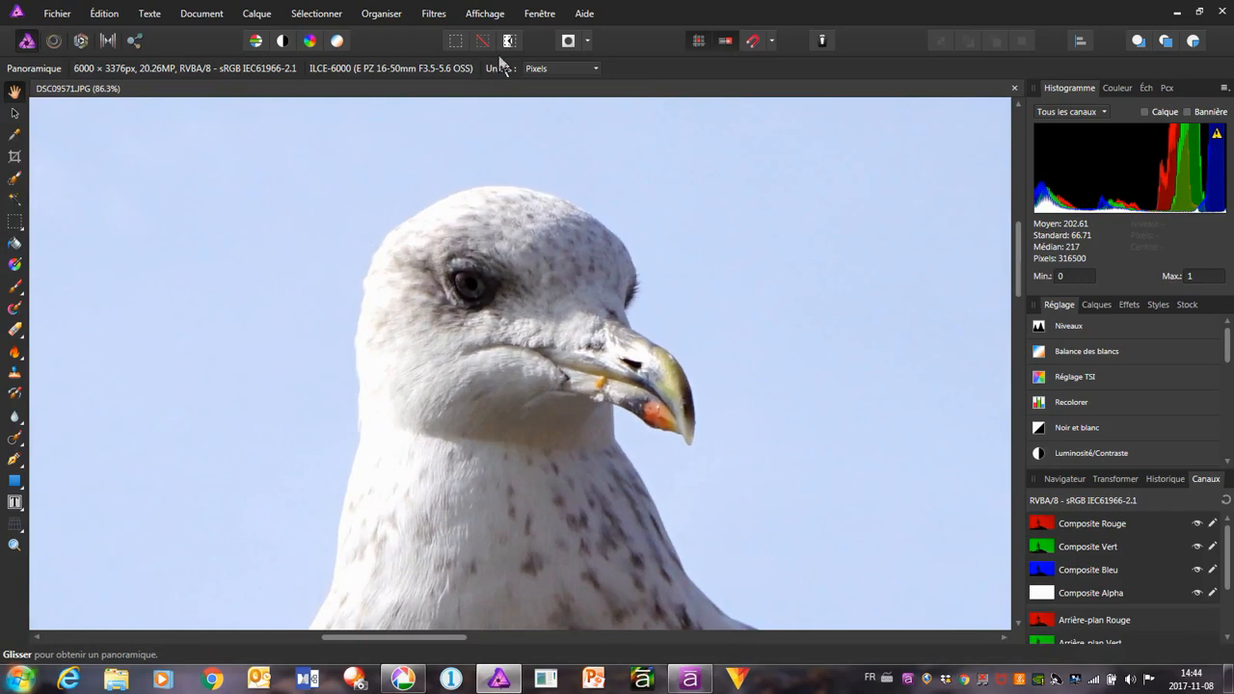
click(432, 21)
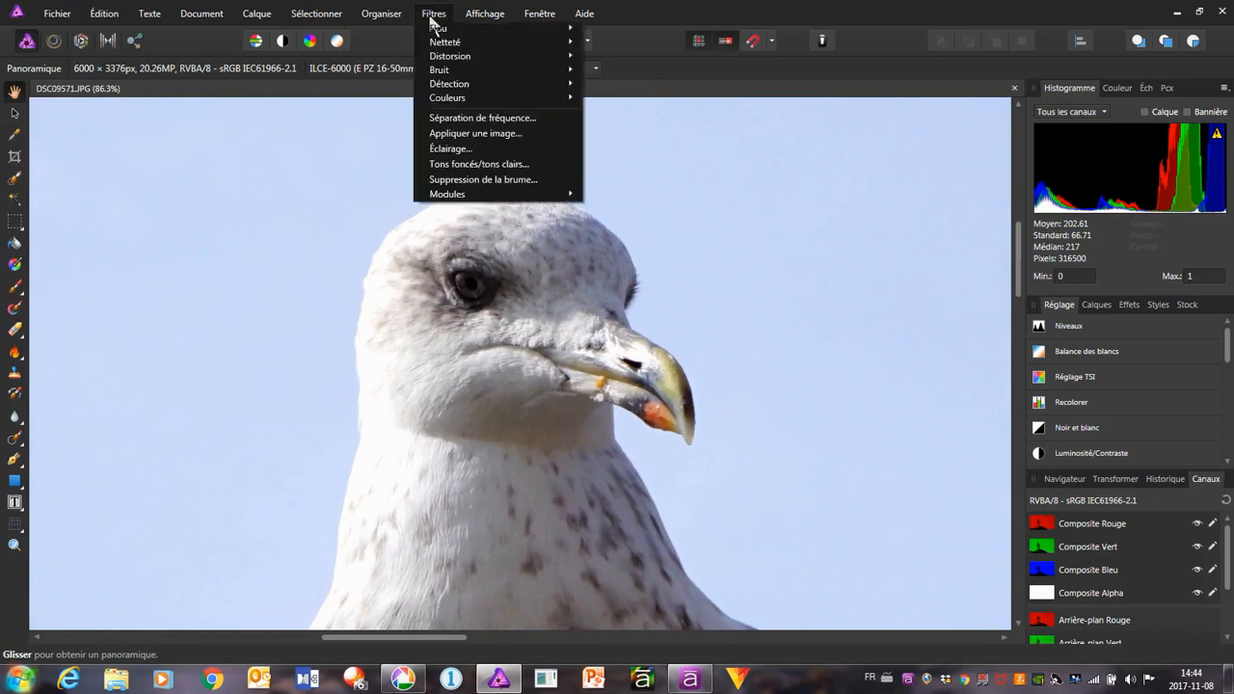
mouse_move(443, 46)
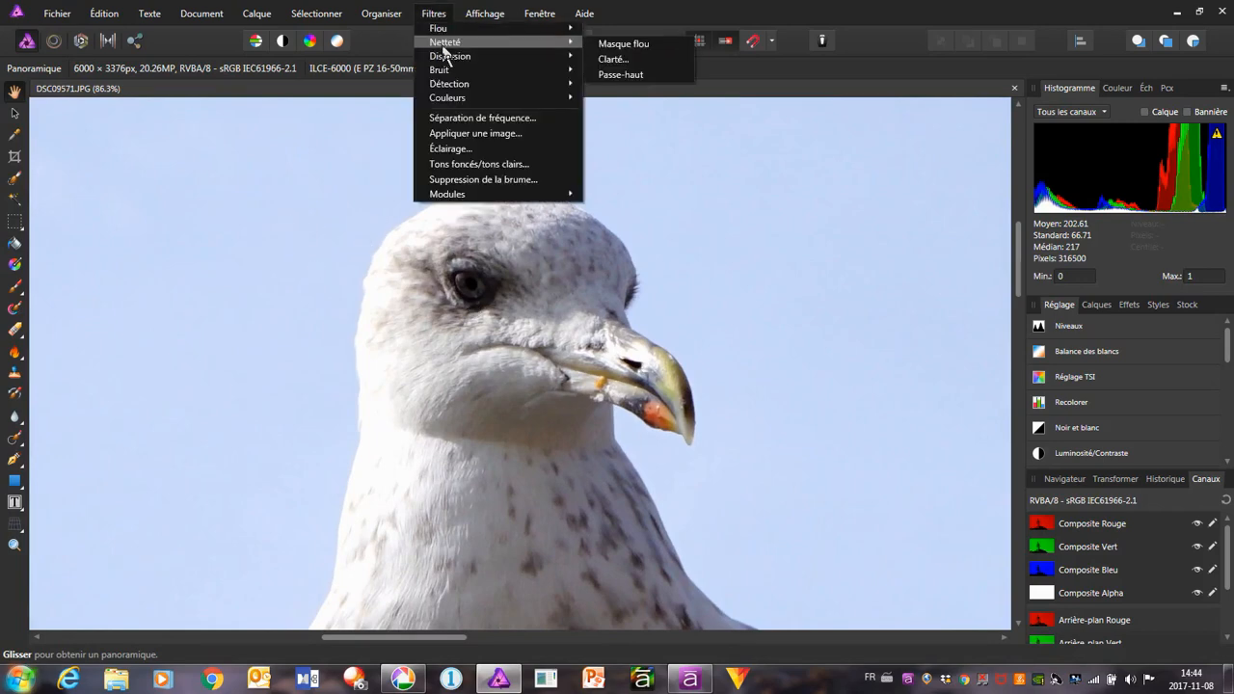
click(657, 41)
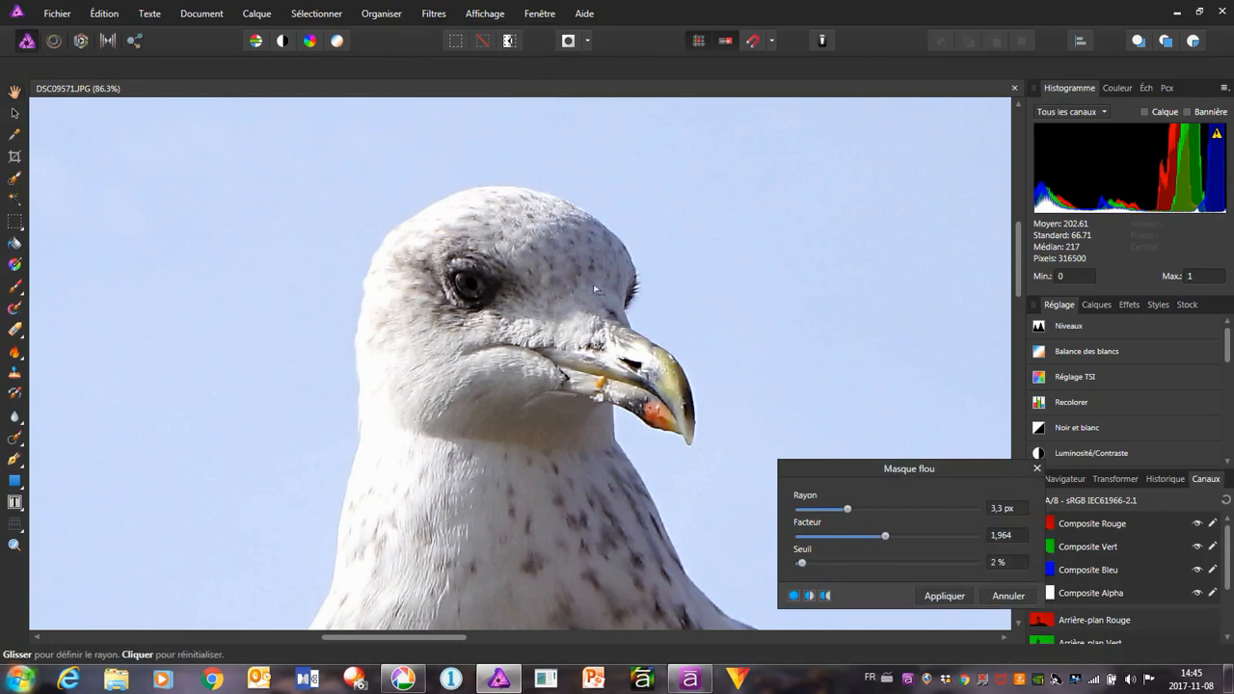
click(959, 597)
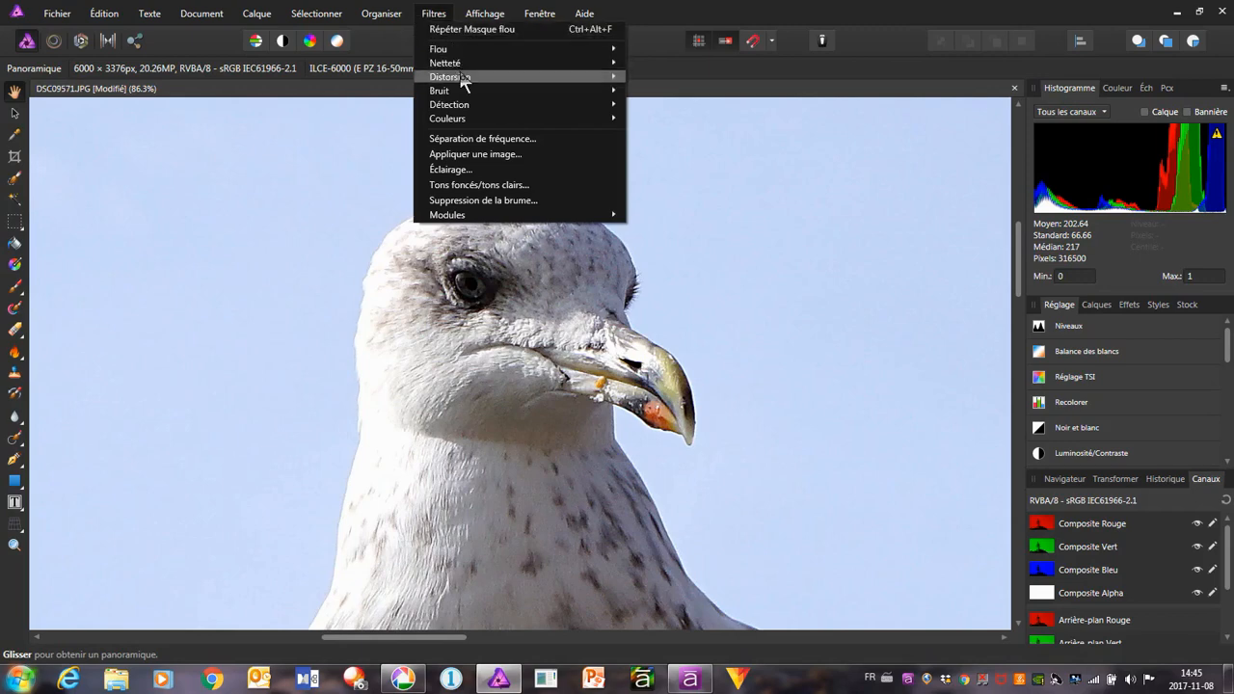
Apply the Clarity sharpening filter to the seagull photo with a radius of 6.7 px
mouse_move(484, 63)
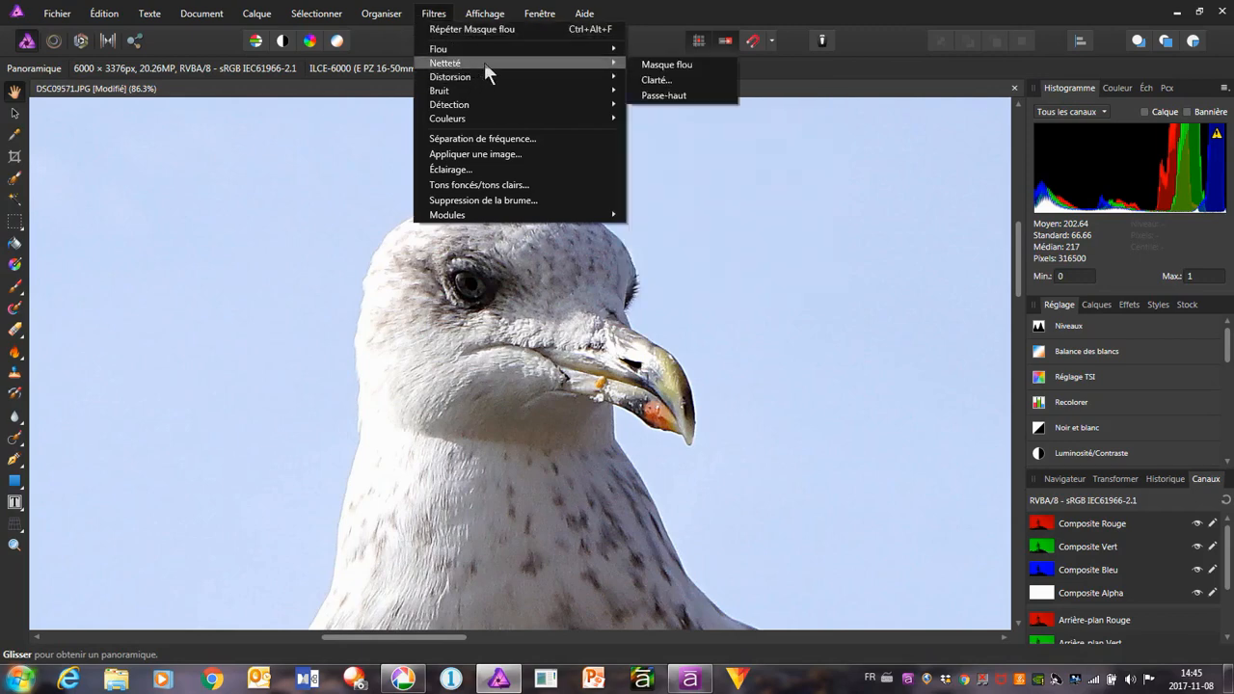
click(672, 82)
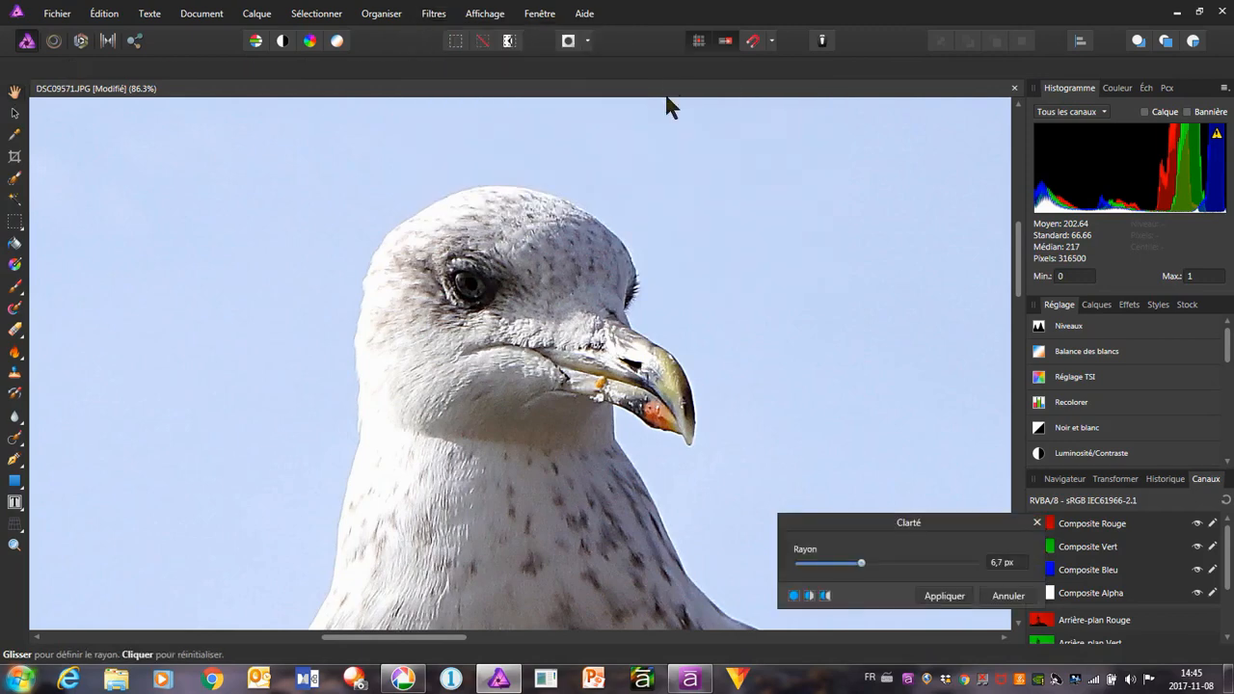
click(941, 598)
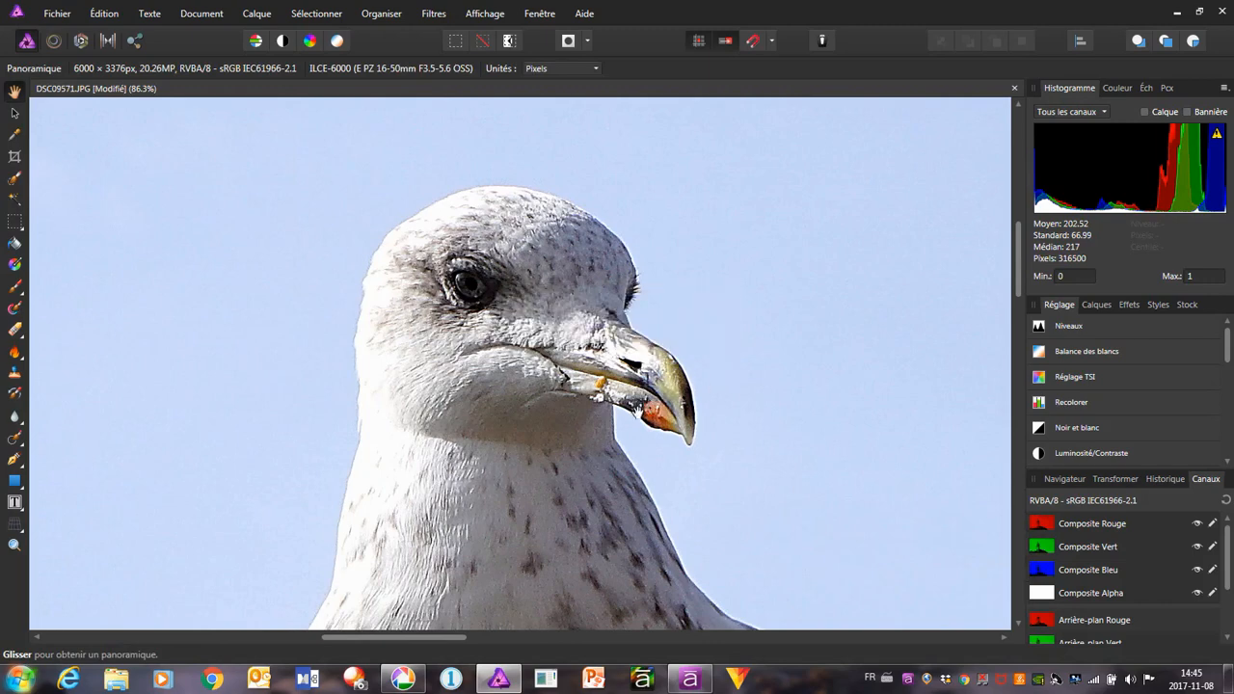
Remove the tall antenna beside the rock with a 70 px Inpainting brush and clean up the smudges left in the sky
scroll(625, 412, down, 3)
scroll(625, 413, down, 3)
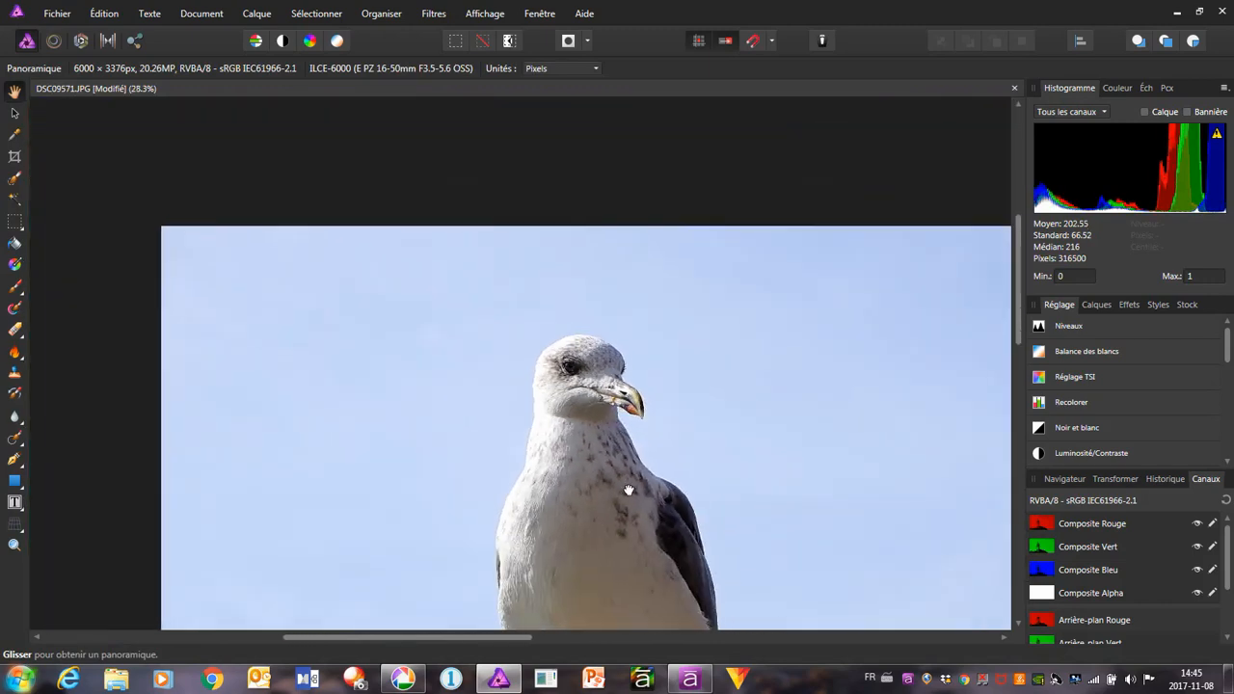
drag(631, 489, 441, 331)
drag(675, 504, 430, 344)
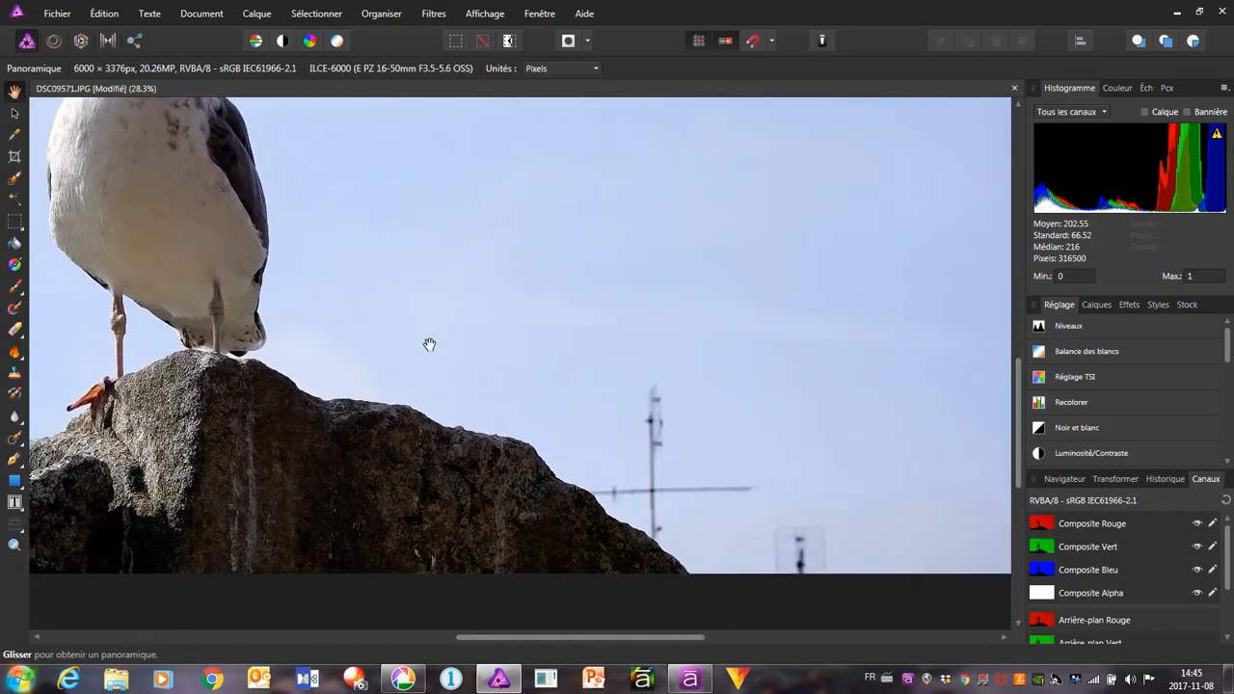
click(14, 440)
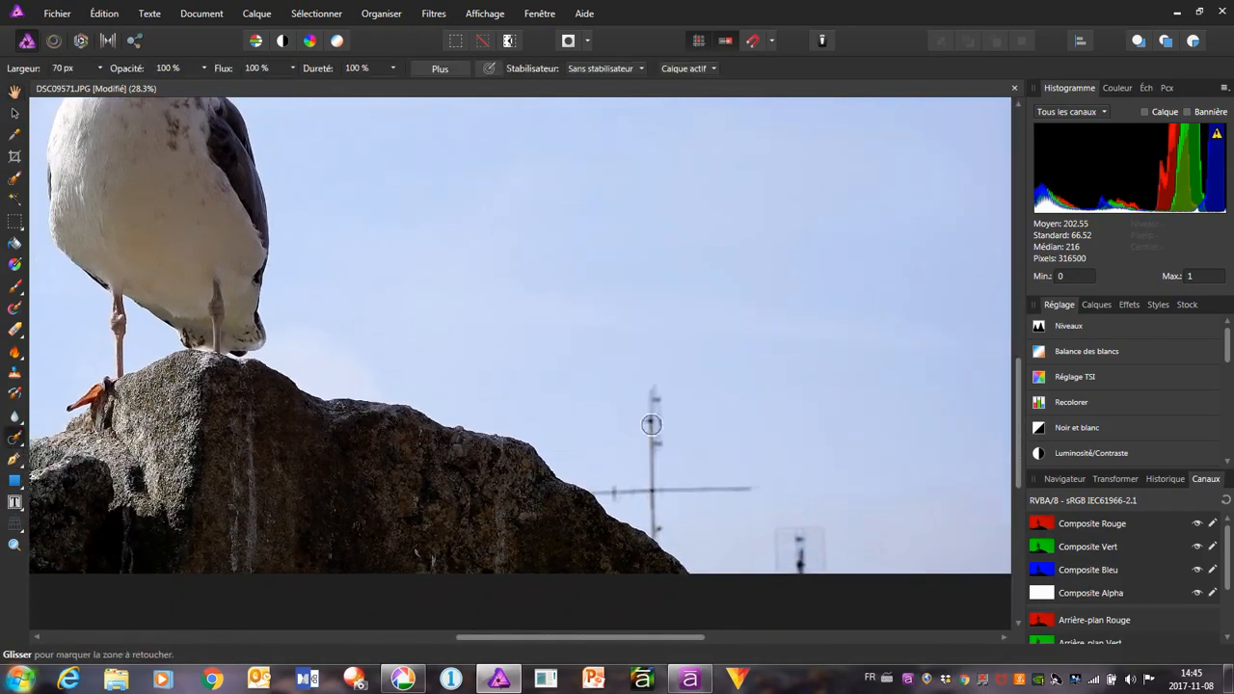
scroll(697, 493, up, 2)
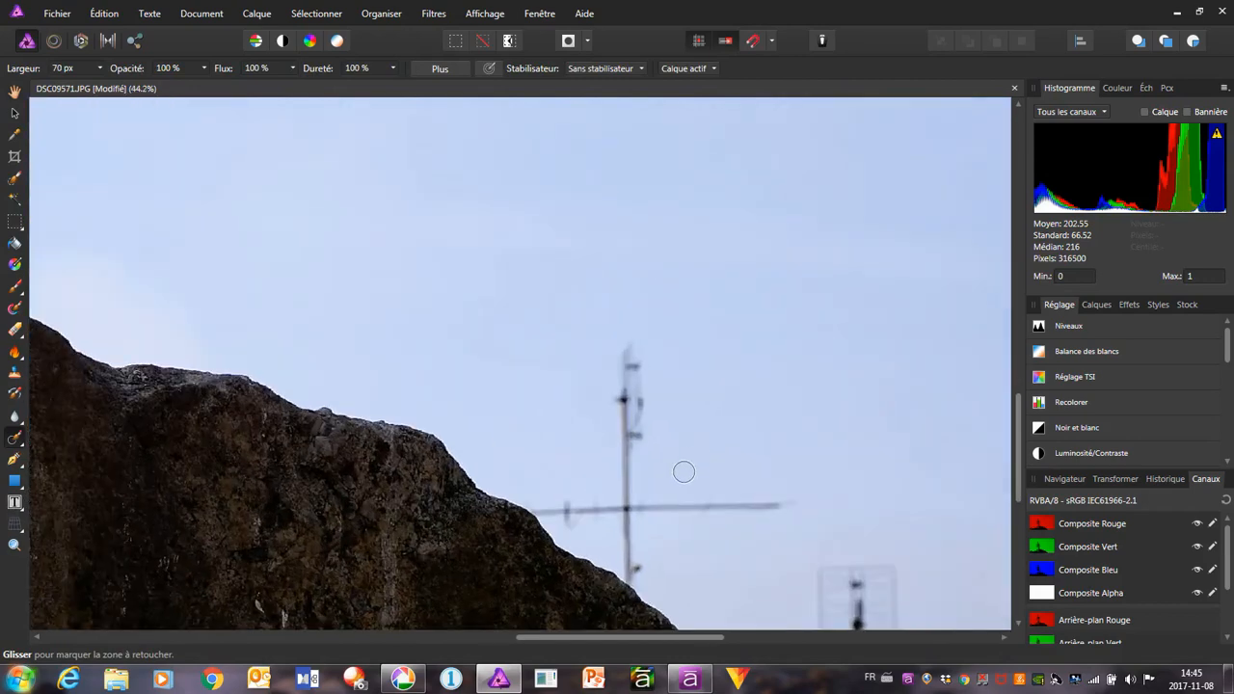
scroll(680, 473, down, 1)
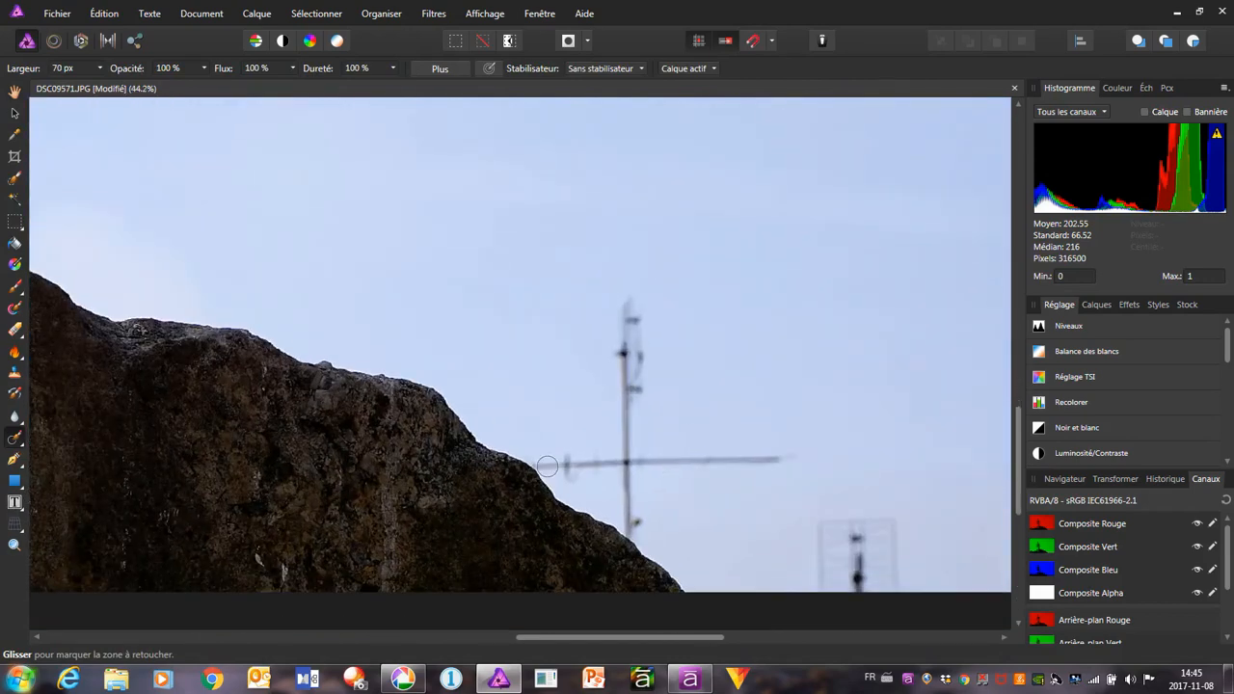
mouse_move(543, 467)
mouse_down()
mouse_move(788, 455)
mouse_move(624, 463)
mouse_move(636, 531)
mouse_move(622, 450)
mouse_move(639, 348)
mouse_move(620, 308)
mouse_move(614, 354)
mouse_move(631, 359)
mouse_move(634, 391)
mouse_up()
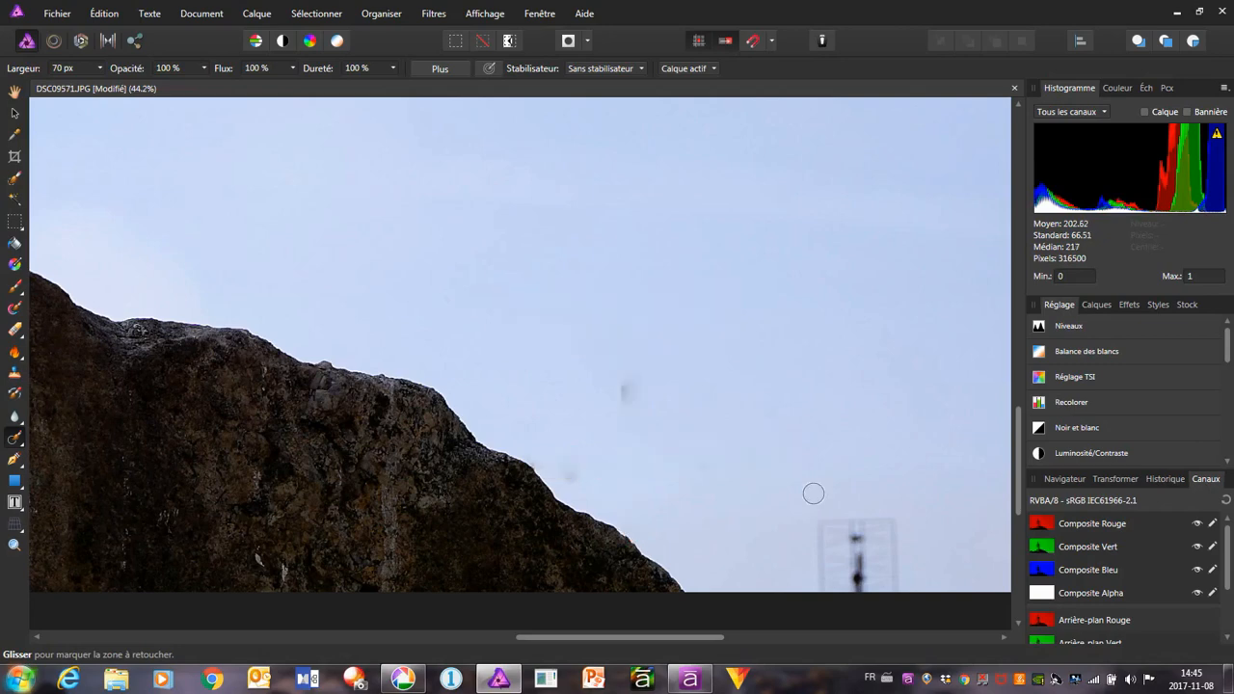
drag(623, 393, 631, 403)
drag(566, 473, 584, 473)
drag(614, 388, 640, 388)
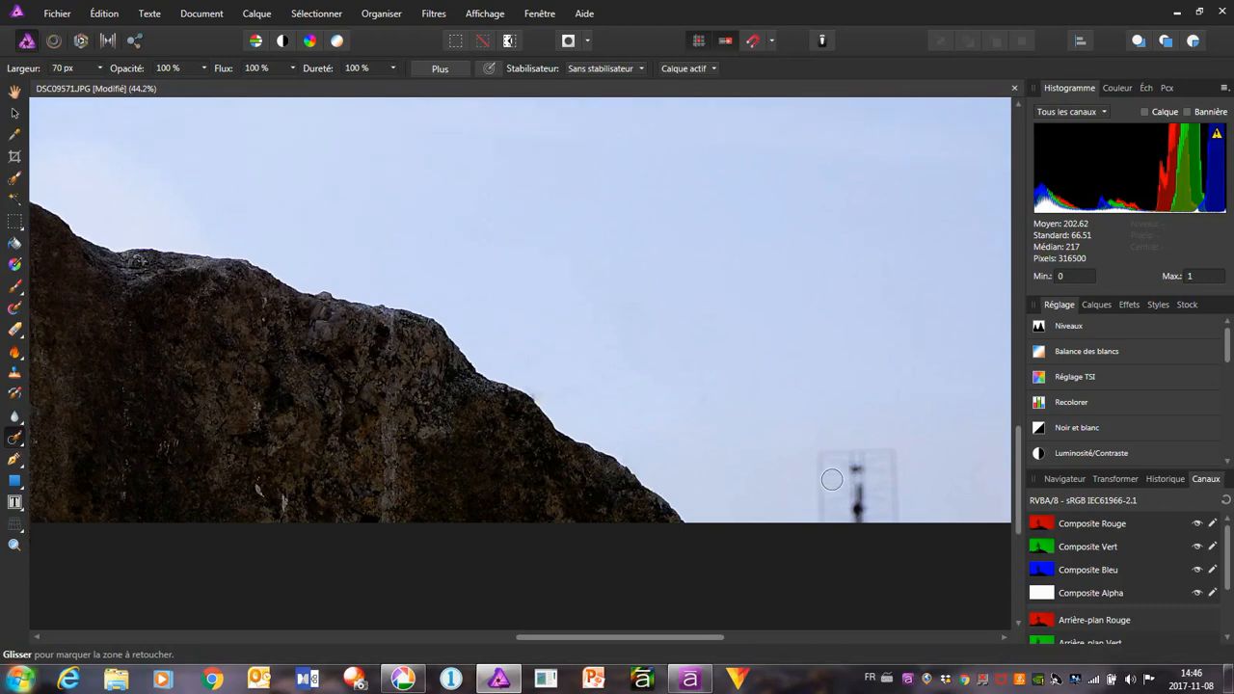
Inpaint over the small grid antenna in the sky near the photo's lower-right corner and check the rock and whole photo
mouse_move(813, 452)
mouse_down()
mouse_move(896, 452)
mouse_move(908, 528)
mouse_move(788, 520)
mouse_move(813, 459)
mouse_move(809, 523)
mouse_move(813, 480)
mouse_move(906, 475)
mouse_move(817, 496)
mouse_move(894, 506)
mouse_move(896, 490)
mouse_move(883, 517)
mouse_move(820, 517)
mouse_move(788, 642)
mouse_up()
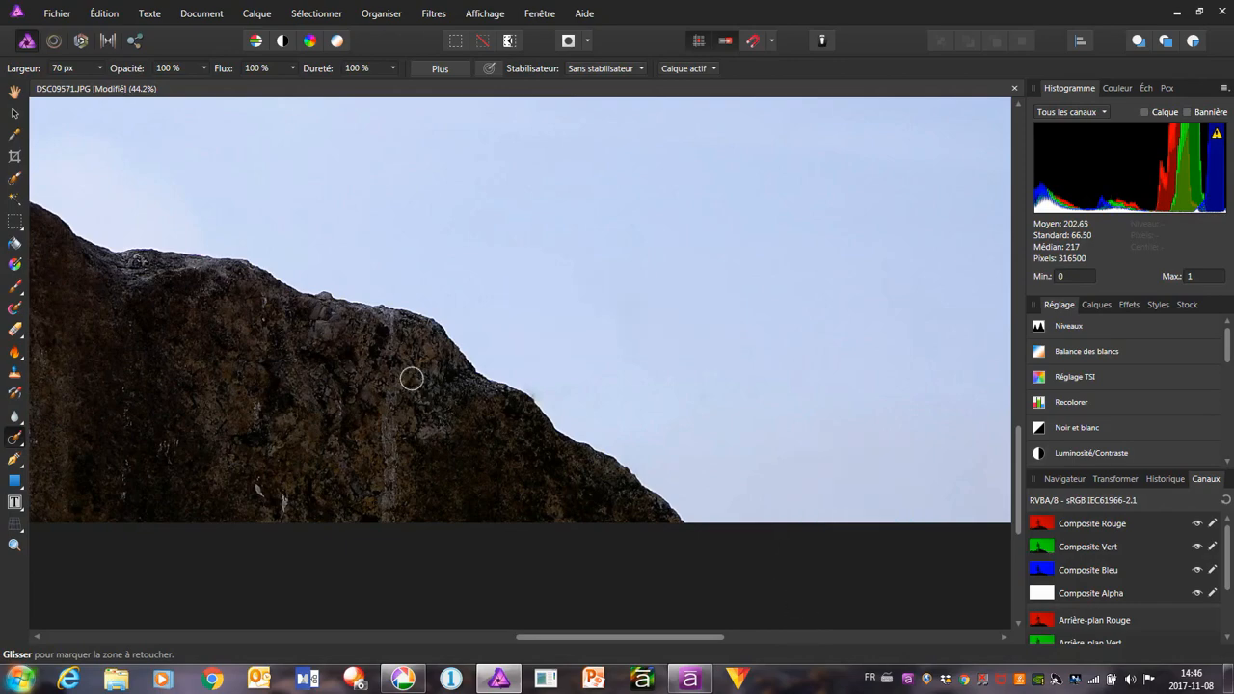
scroll(411, 378, down, 2)
scroll(414, 377, up, 4)
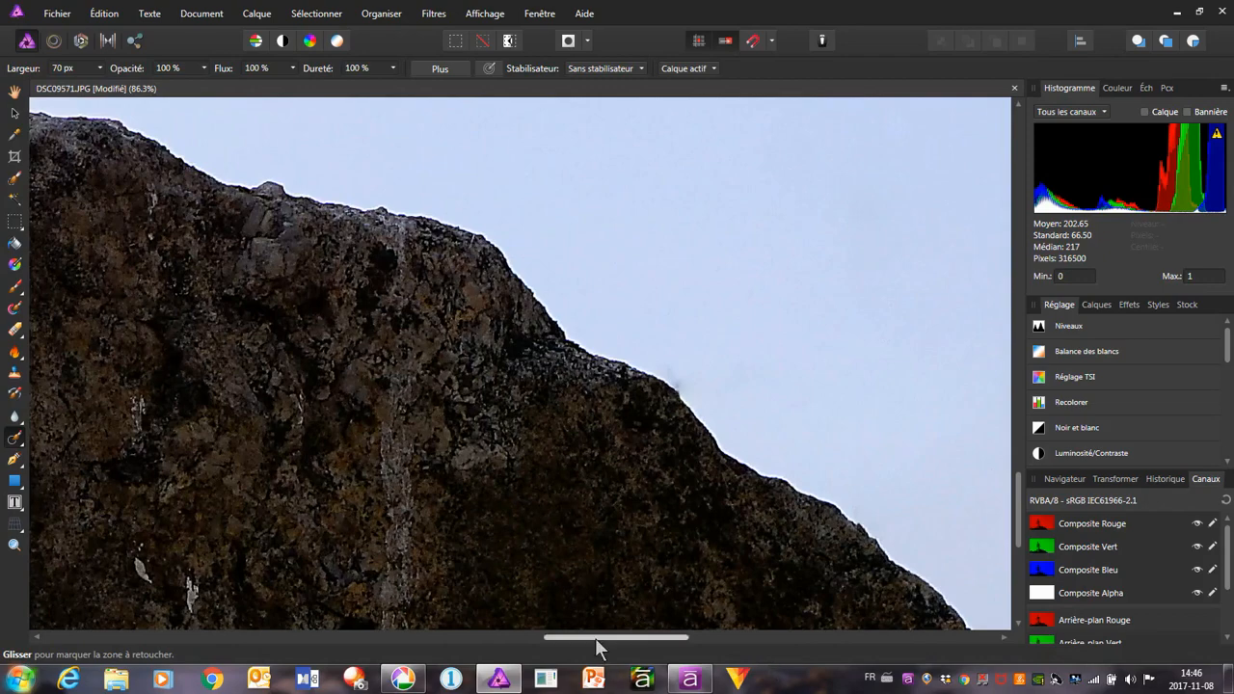
drag(596, 640, 401, 657)
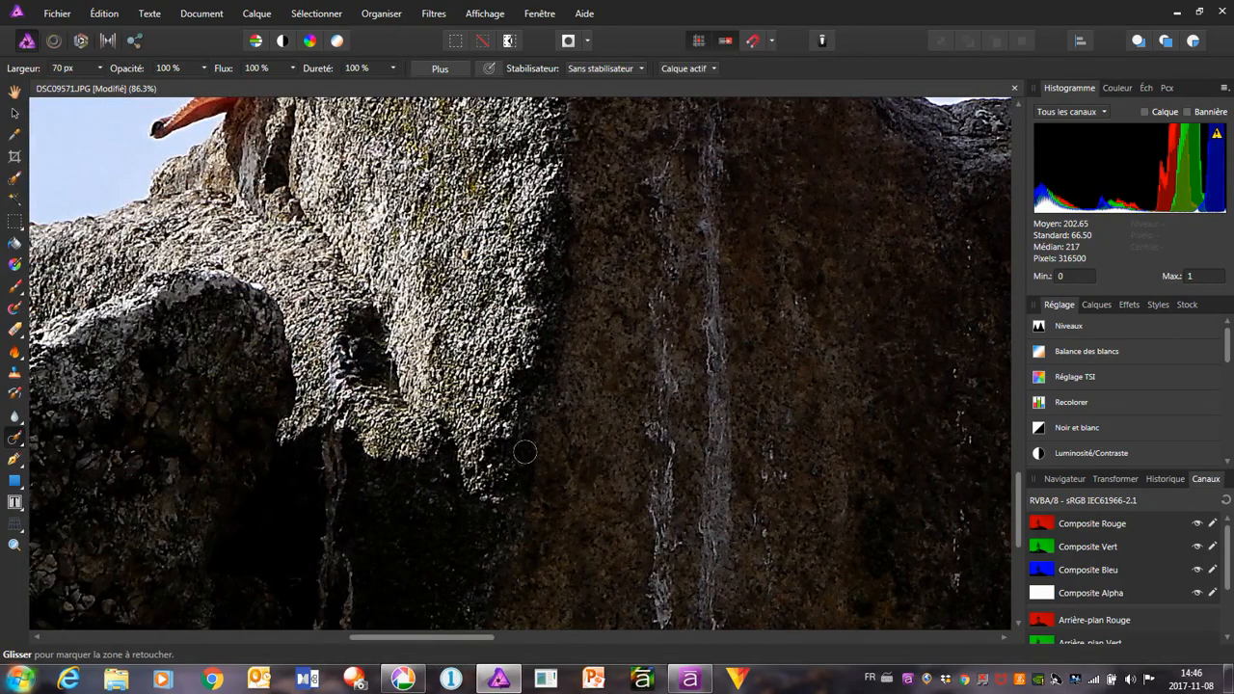
scroll(524, 451, down, 8)
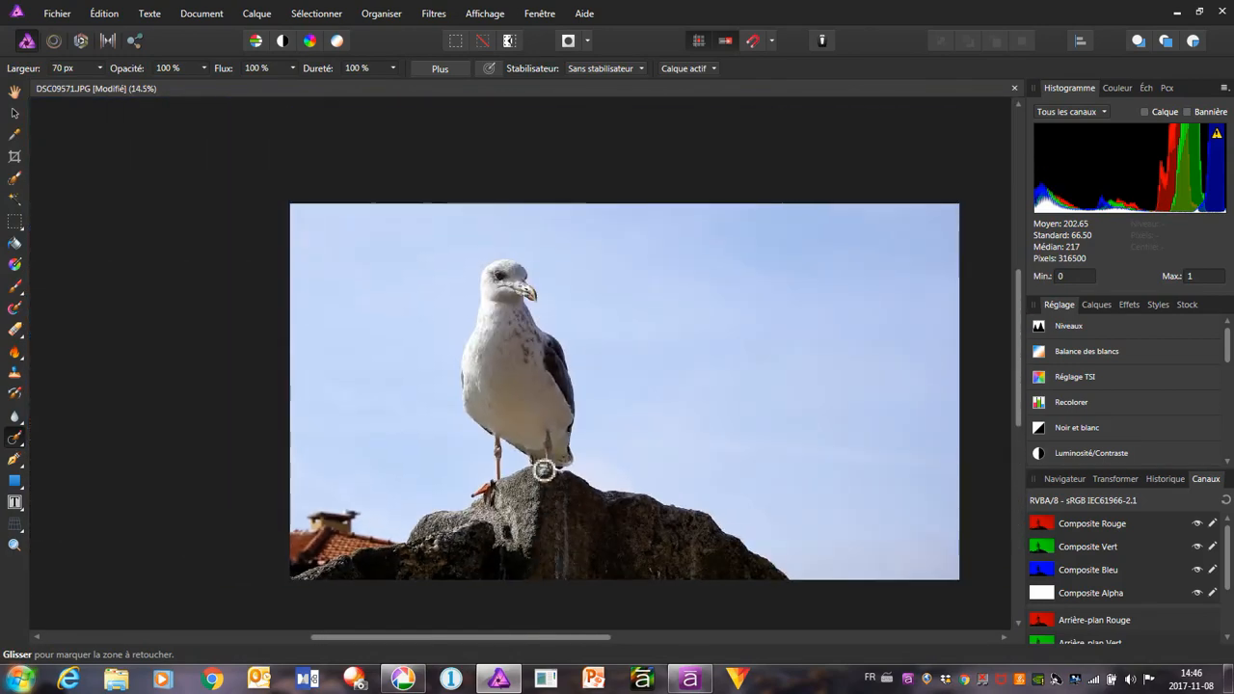
Export the retouched photo as a 6000 x 3376 px JPEG at quality 95, replacing DSC09571 in the Édition folder
click(46, 13)
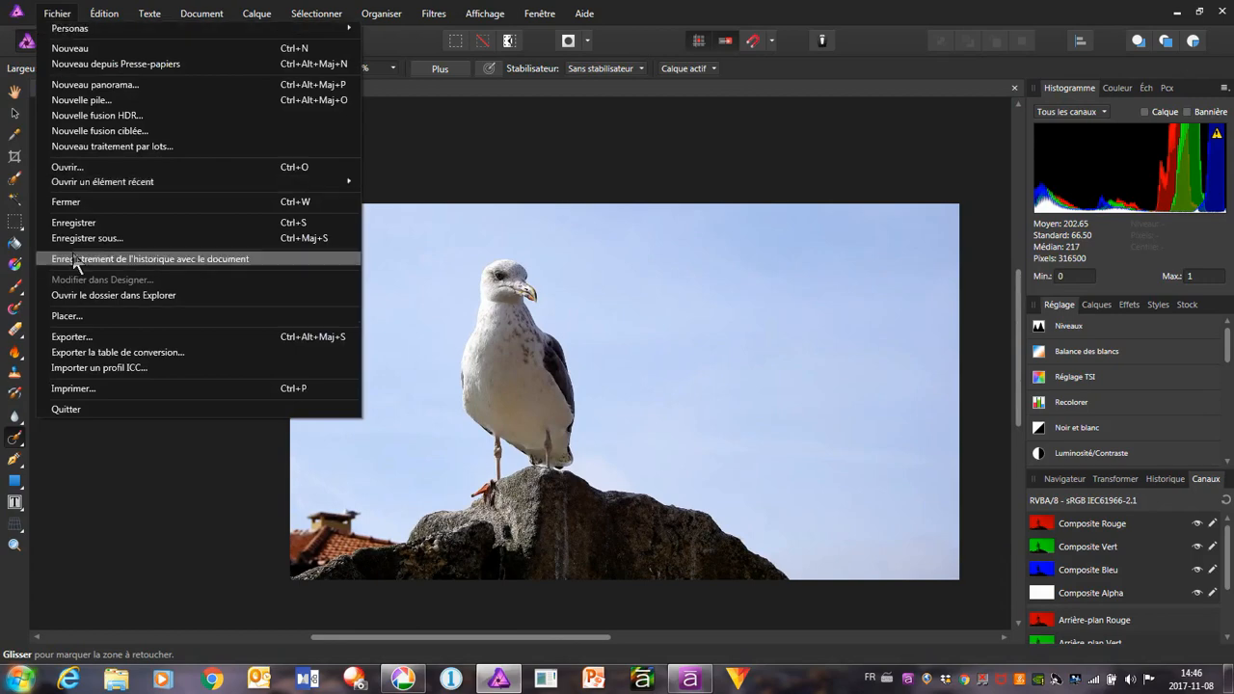
click(86, 337)
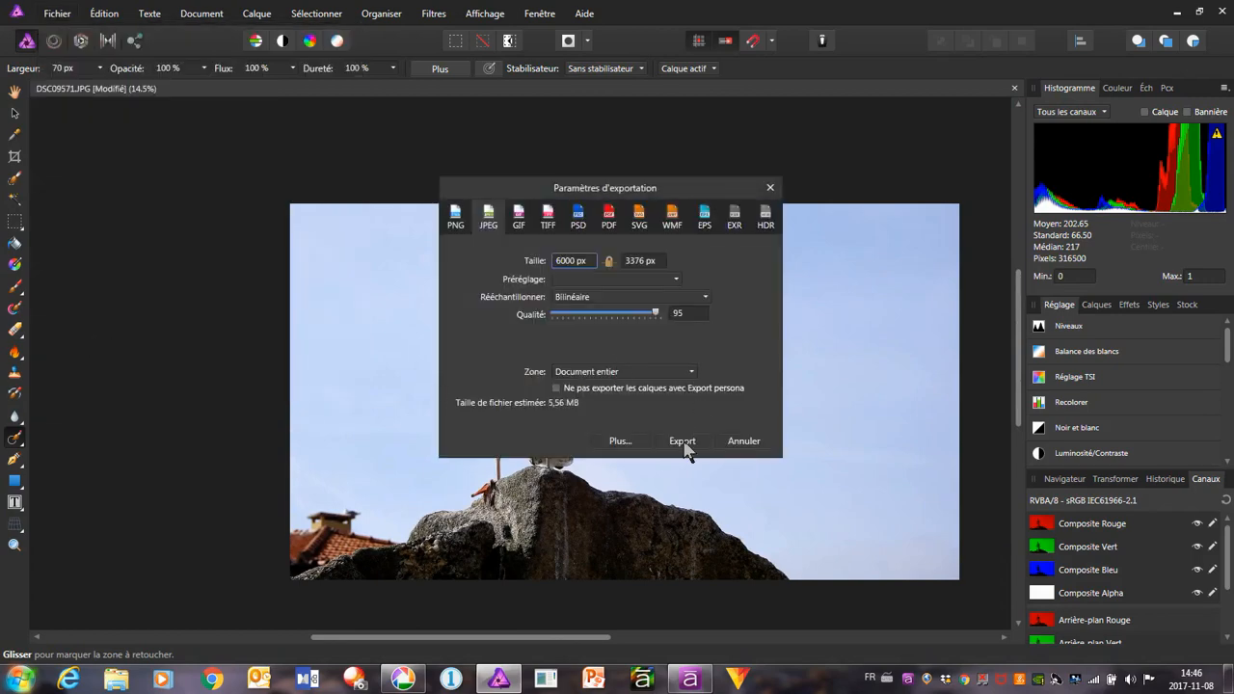
click(682, 442)
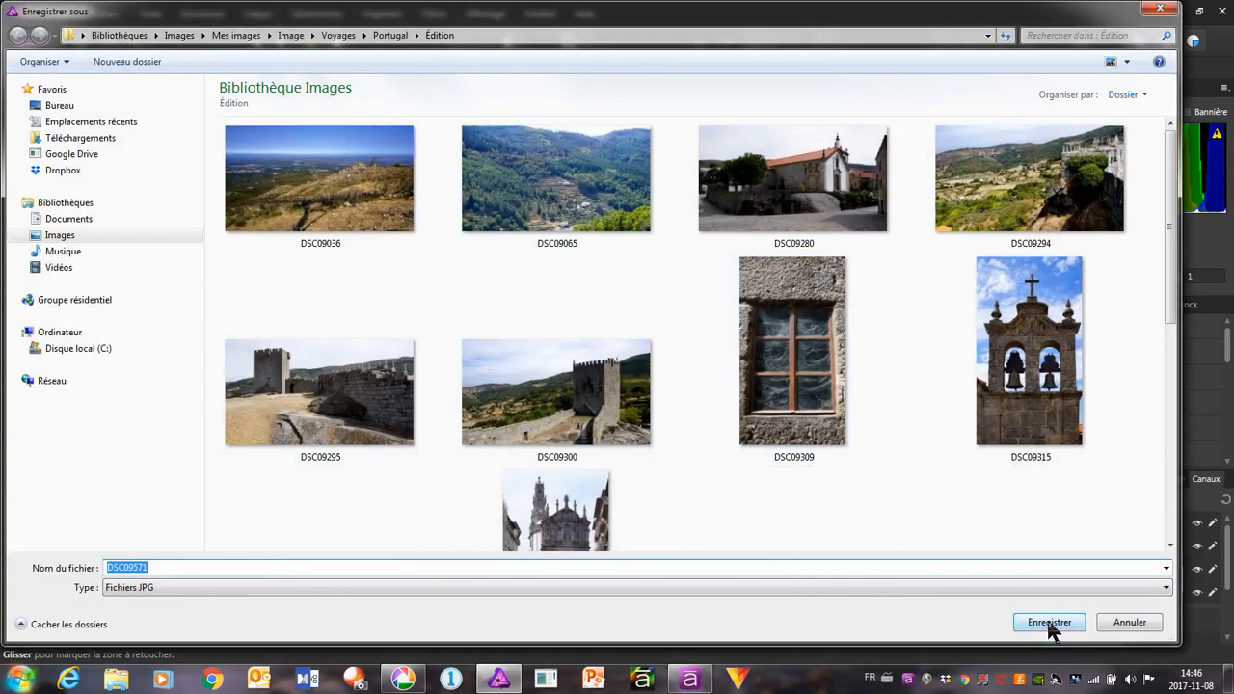
click(1049, 624)
click(690, 399)
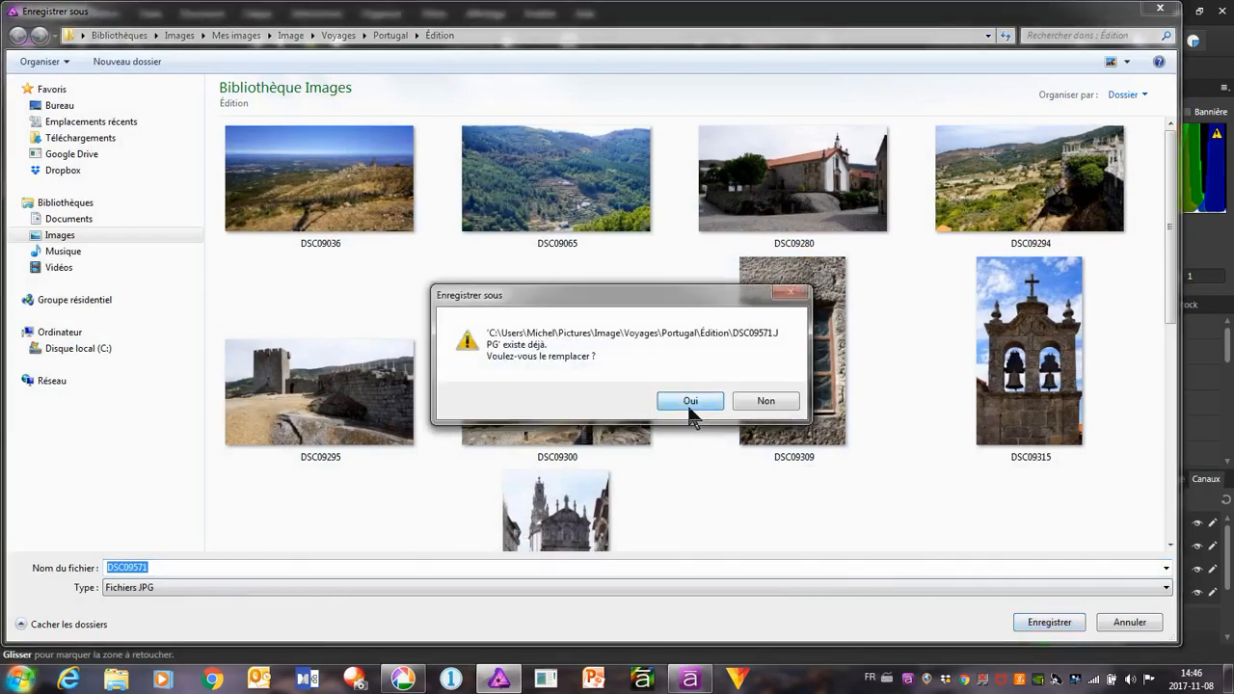
Switch to Picasa and examine the seagull's head and plumage in DSC09571 at actual size and closer to check the sharpening
click(403, 680)
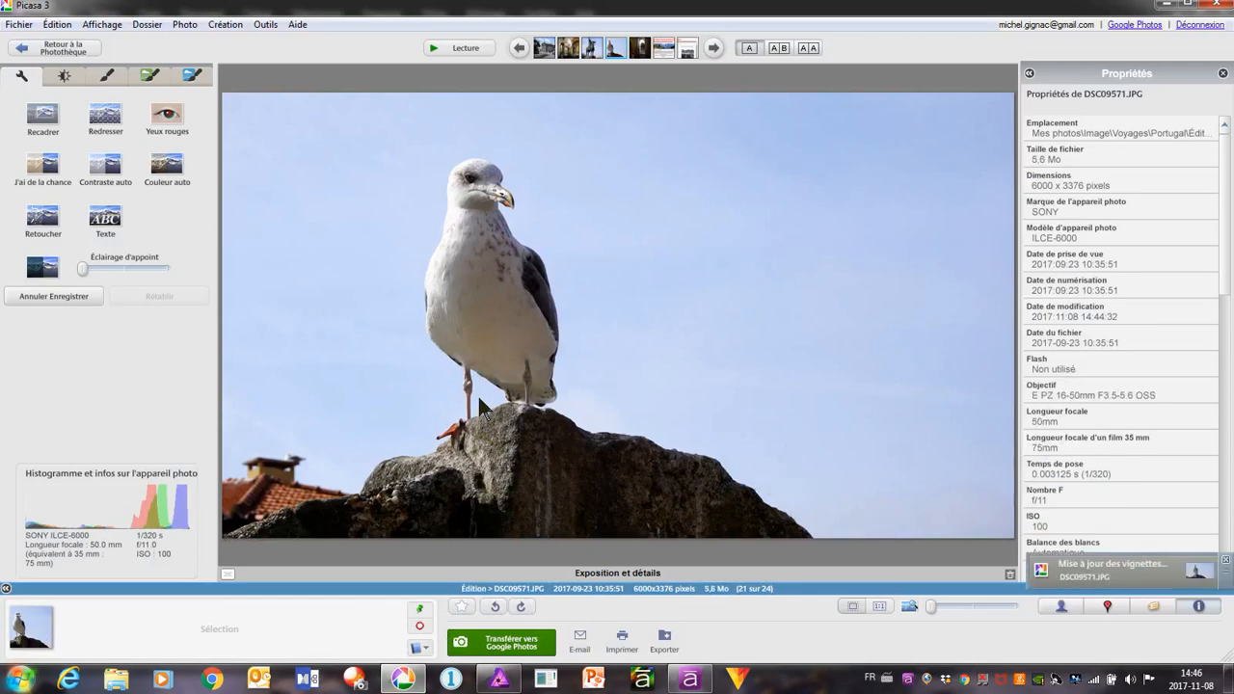
click(880, 607)
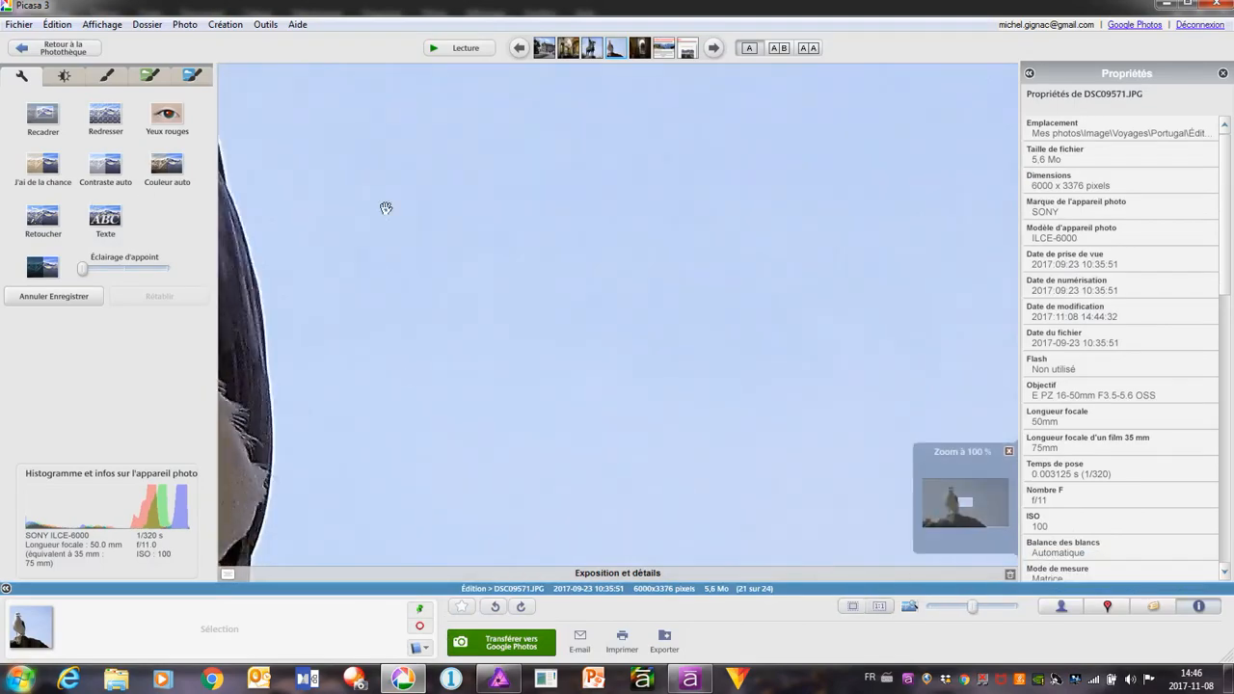
mouse_move(386, 209)
mouse_down()
mouse_move(430, 256)
mouse_move(534, 292)
mouse_up()
drag(435, 138, 595, 504)
mouse_move(436, 239)
mouse_down()
mouse_move(463, 479)
mouse_move(519, 367)
mouse_up()
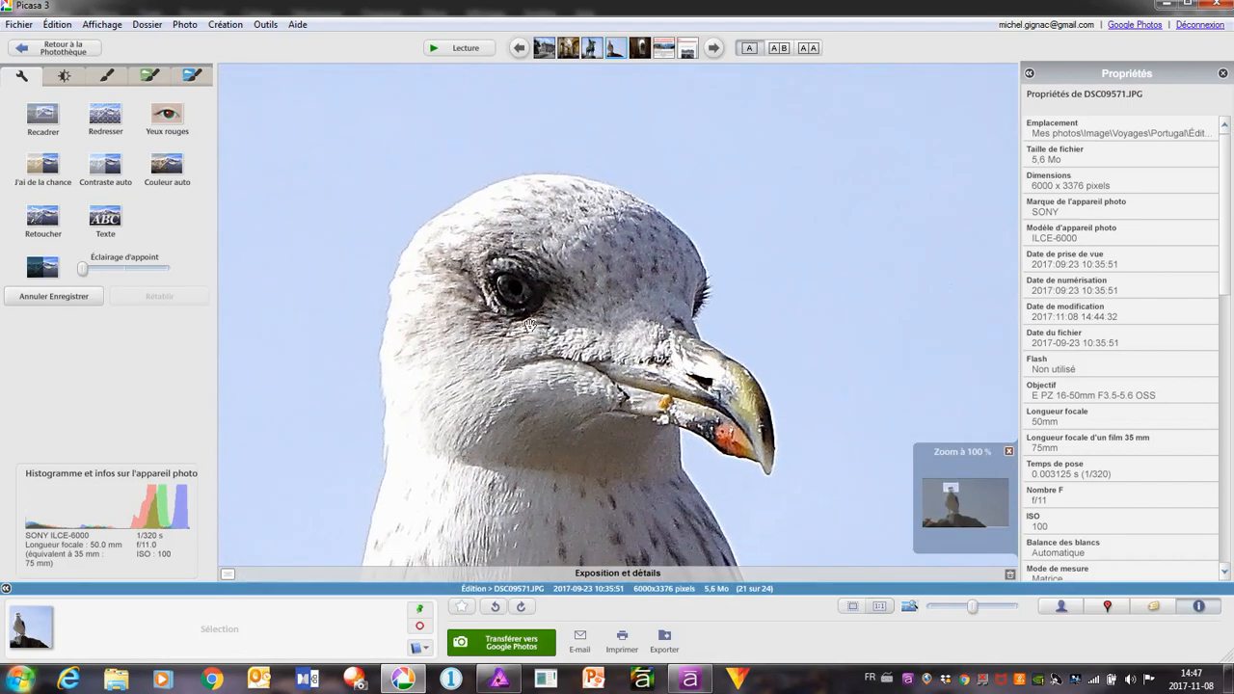
scroll(529, 325, up, 1)
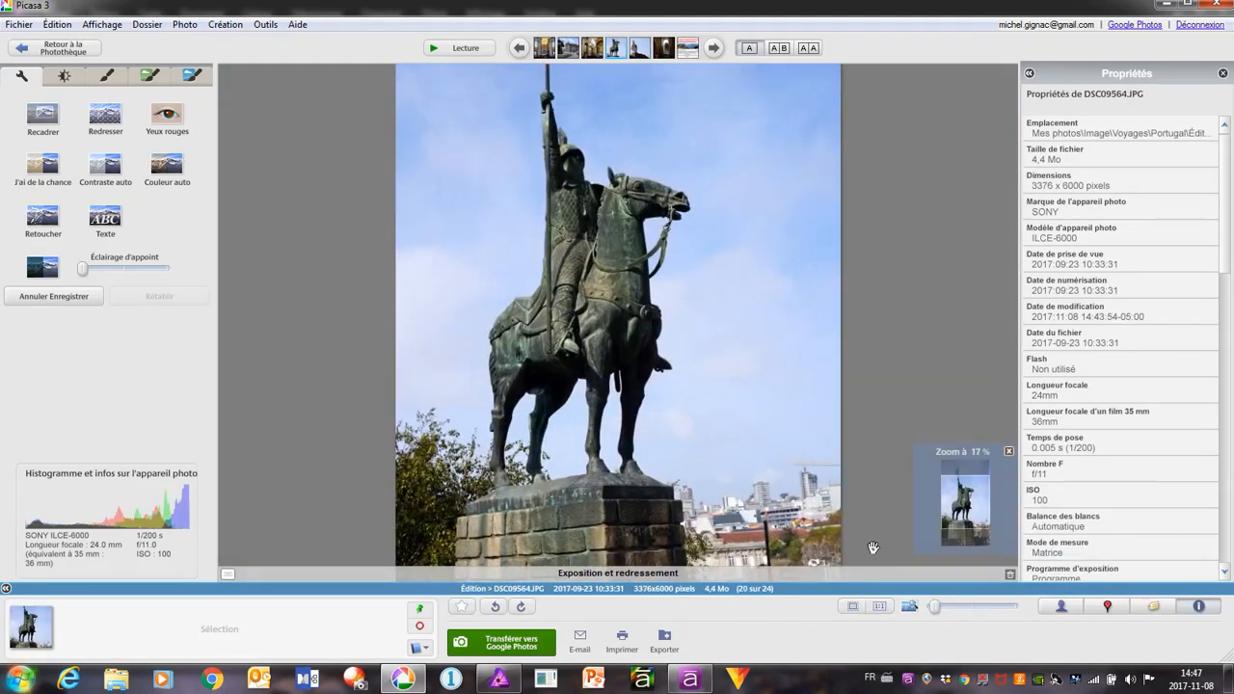
scroll(613, 280, down, 1)
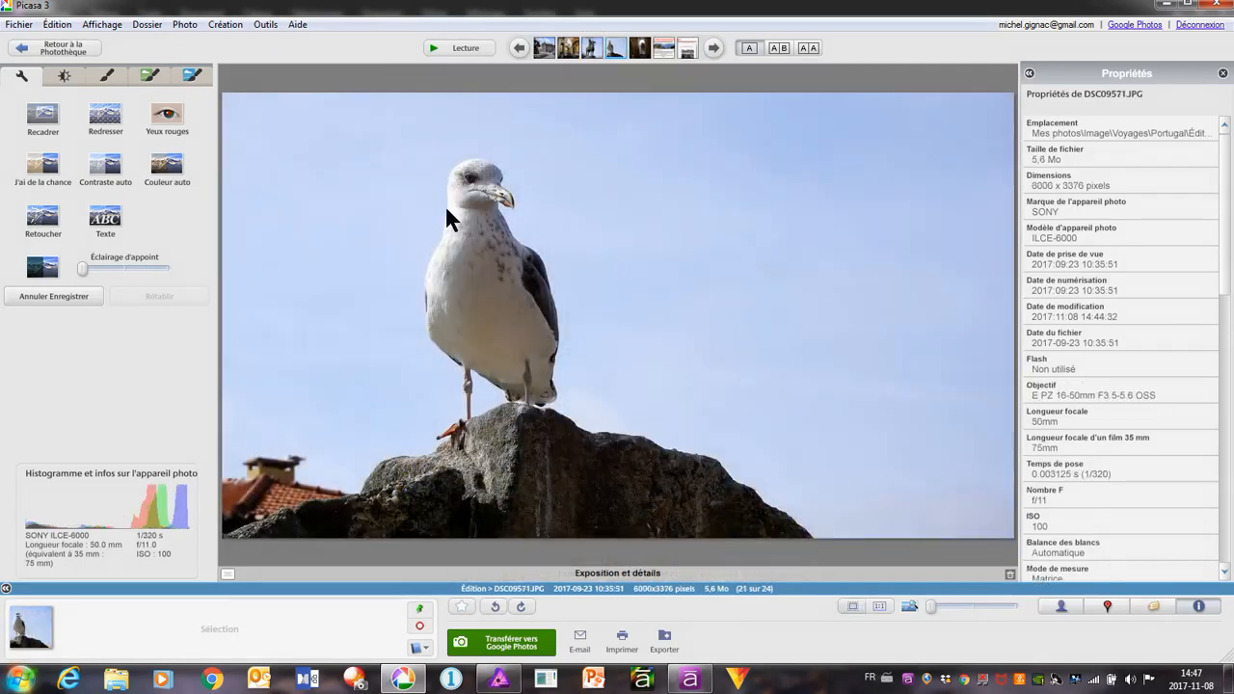
click(909, 607)
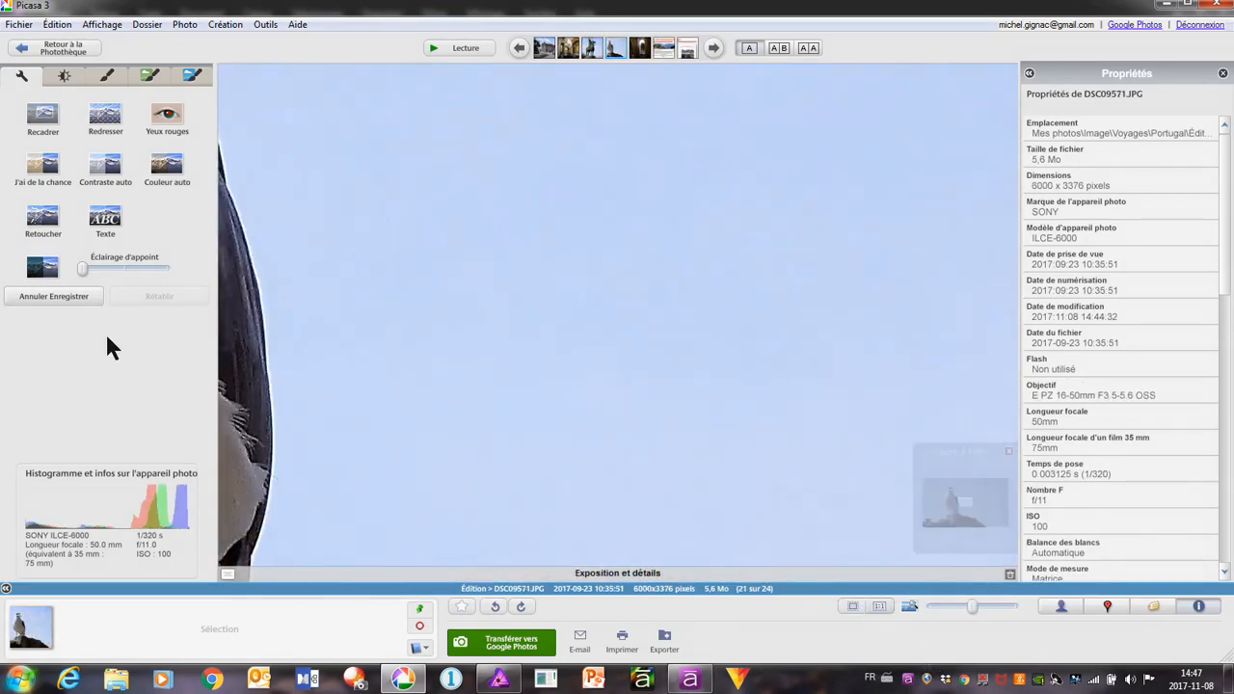
drag(235, 216, 924, 621)
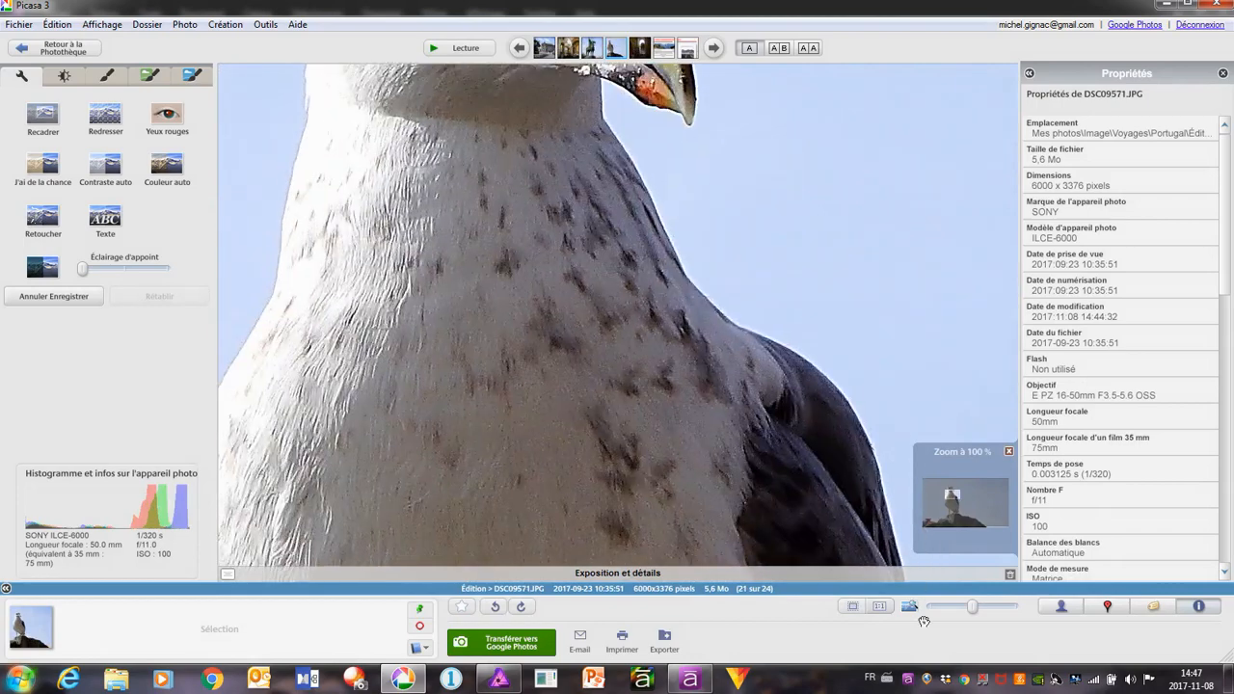
drag(447, 114, 549, 543)
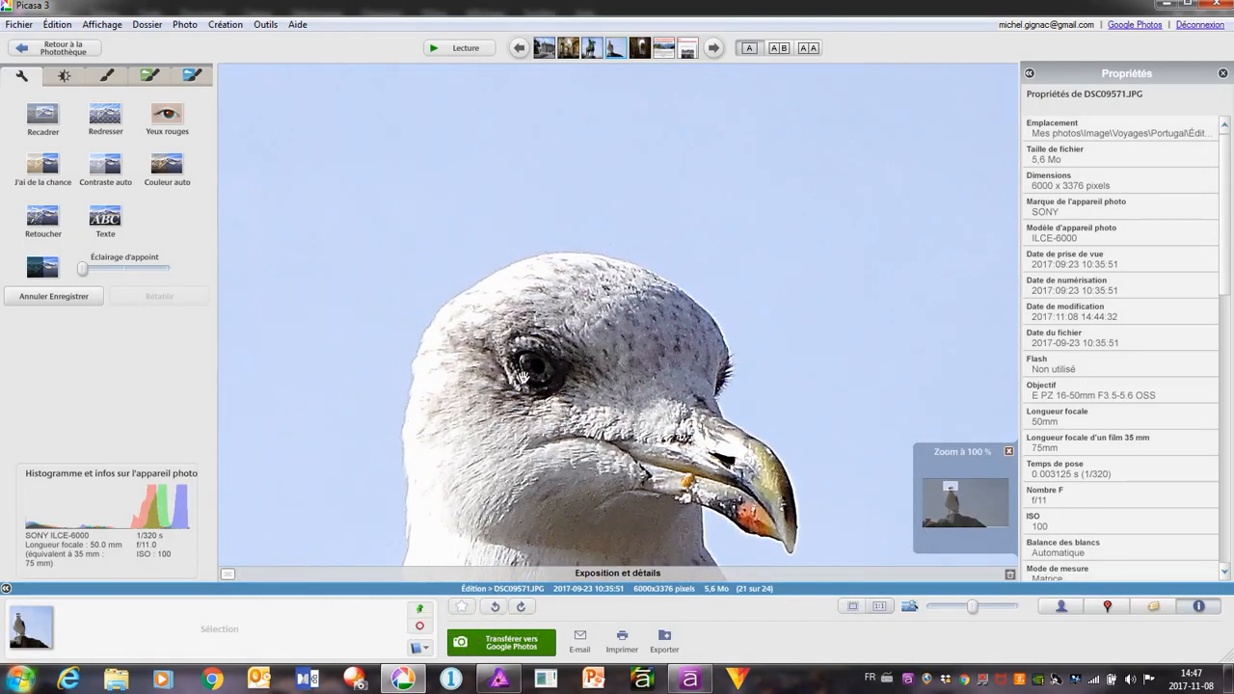
scroll(521, 376, up, 5)
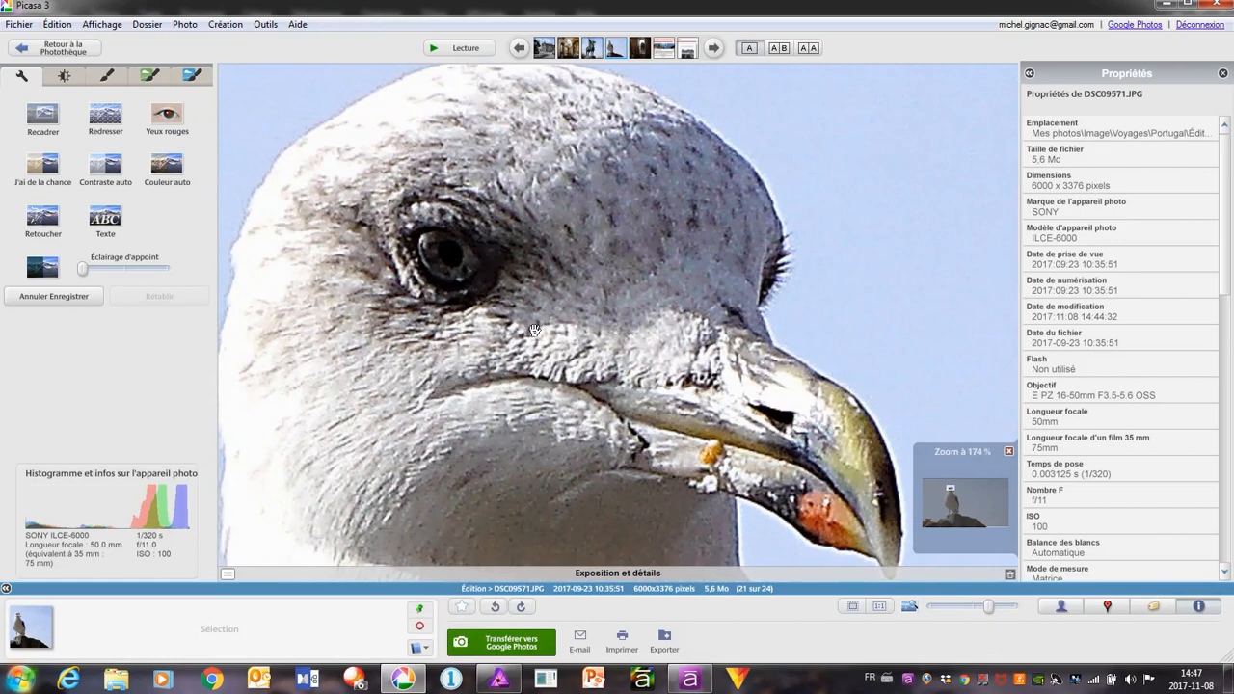
scroll(661, 386, down, 5)
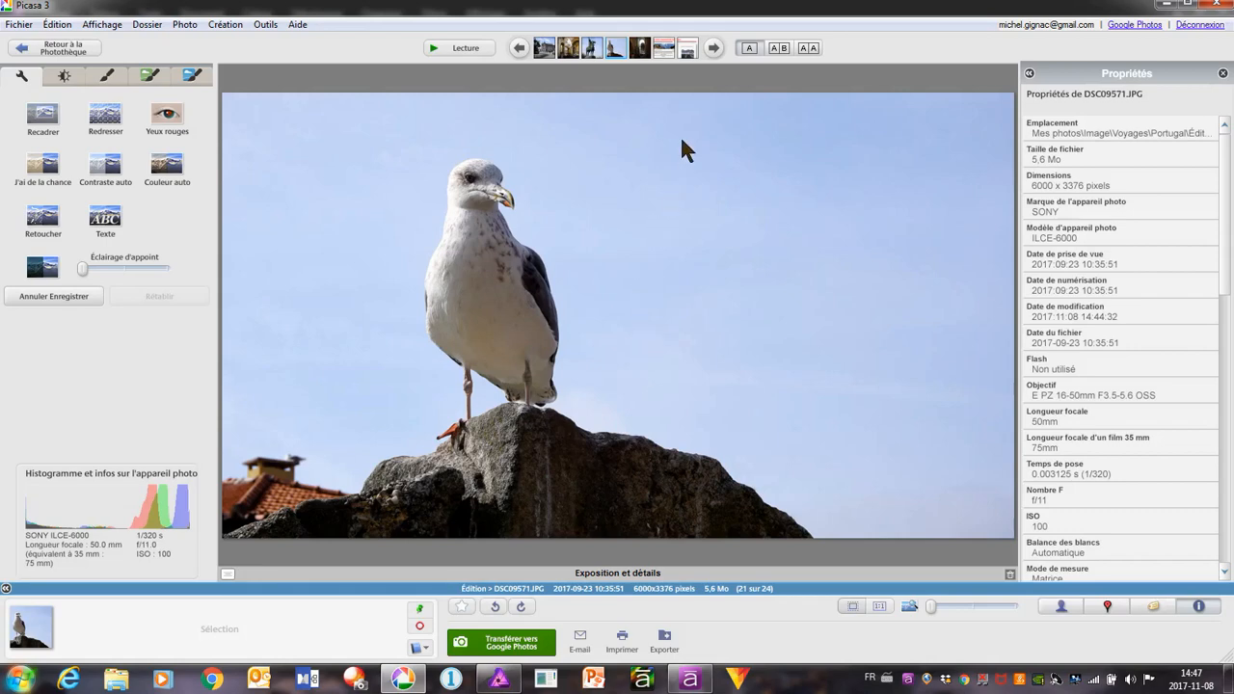
Brighten the church interior photo DSC09579 with fill light slightly past the midpoint and raise shadows to about a quarter
click(712, 54)
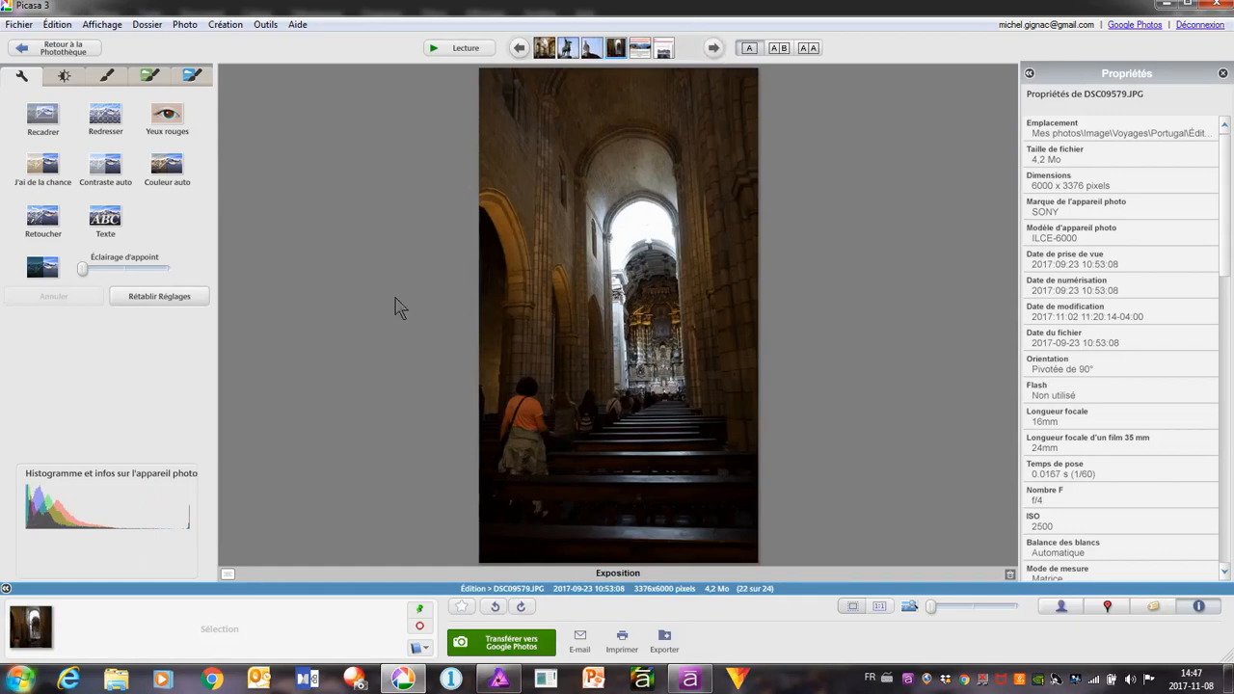
click(64, 77)
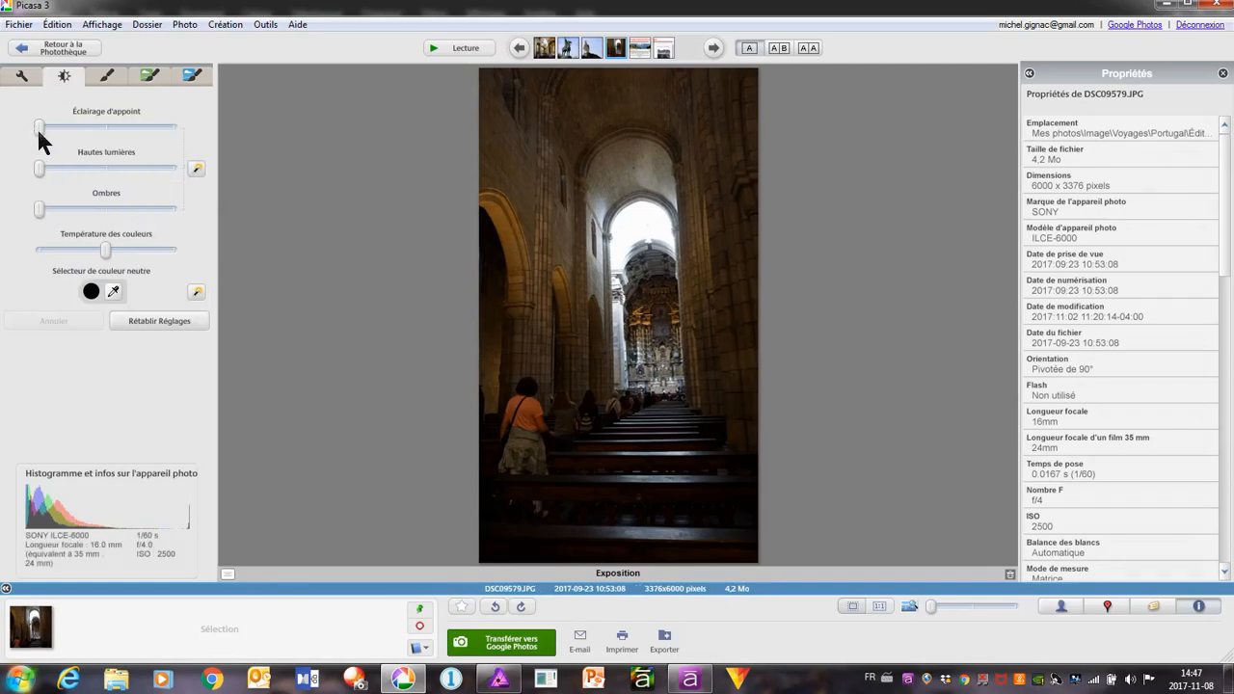
drag(38, 130, 122, 153)
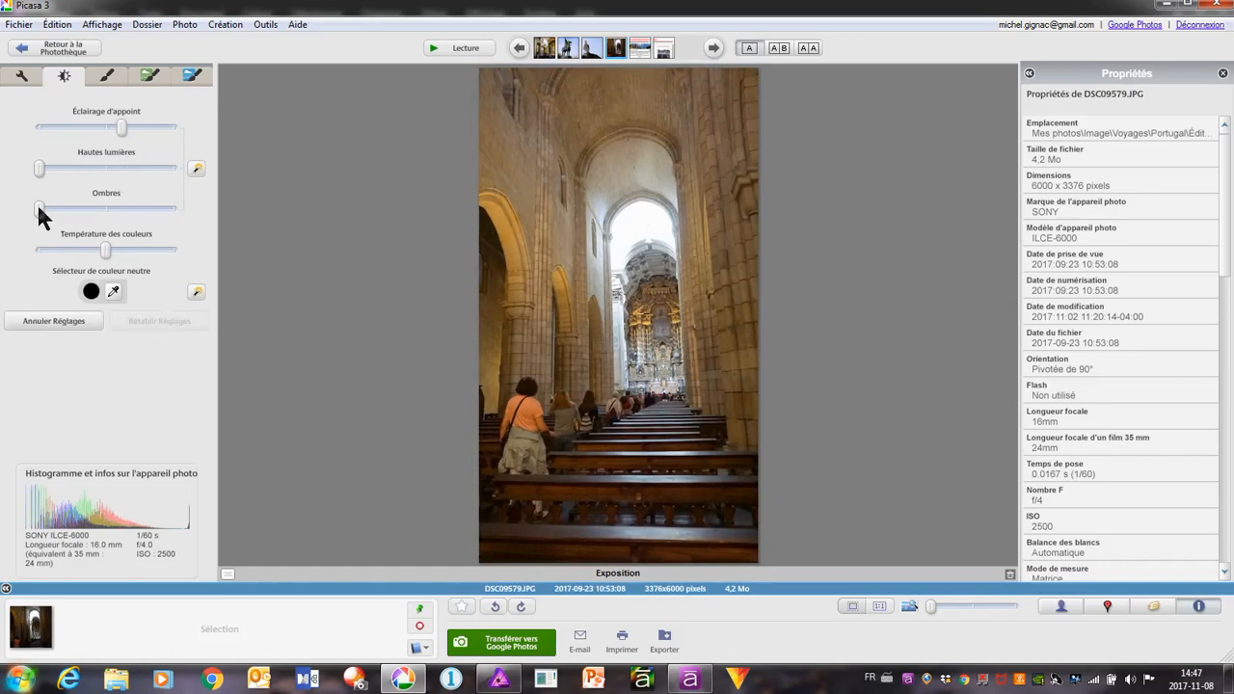
drag(39, 210, 70, 228)
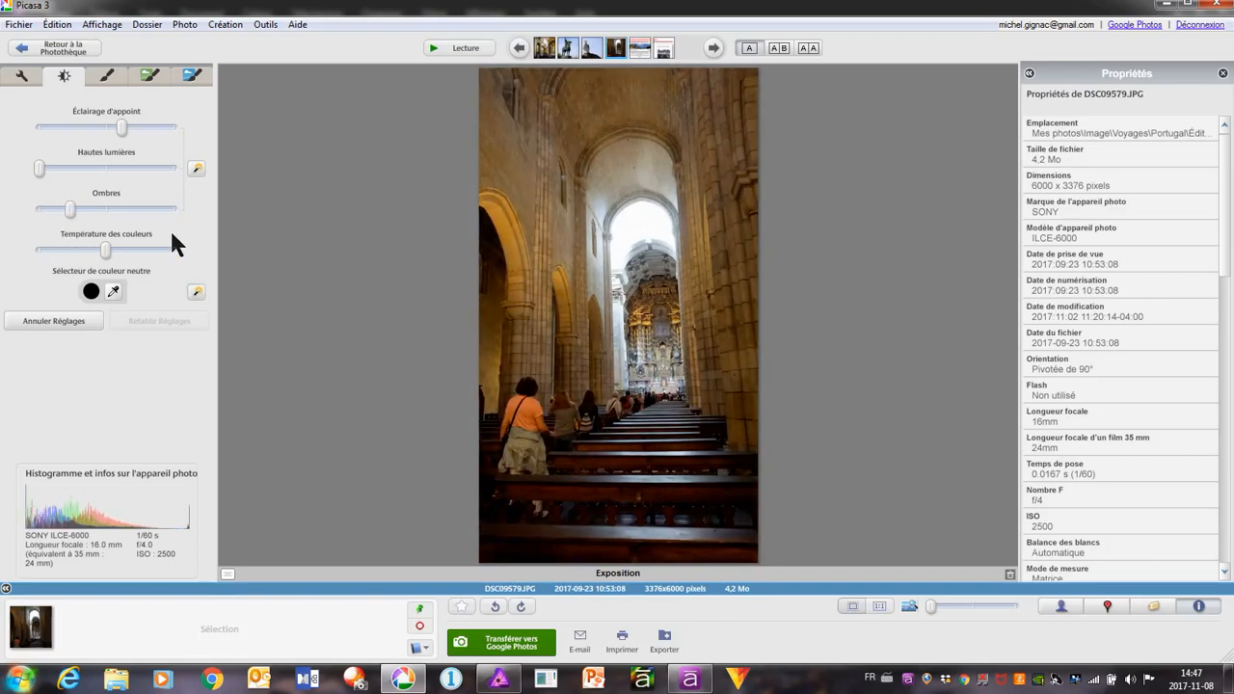
Straighten the church interior photo with a slight clockwise rotation and save the edited file
click(28, 77)
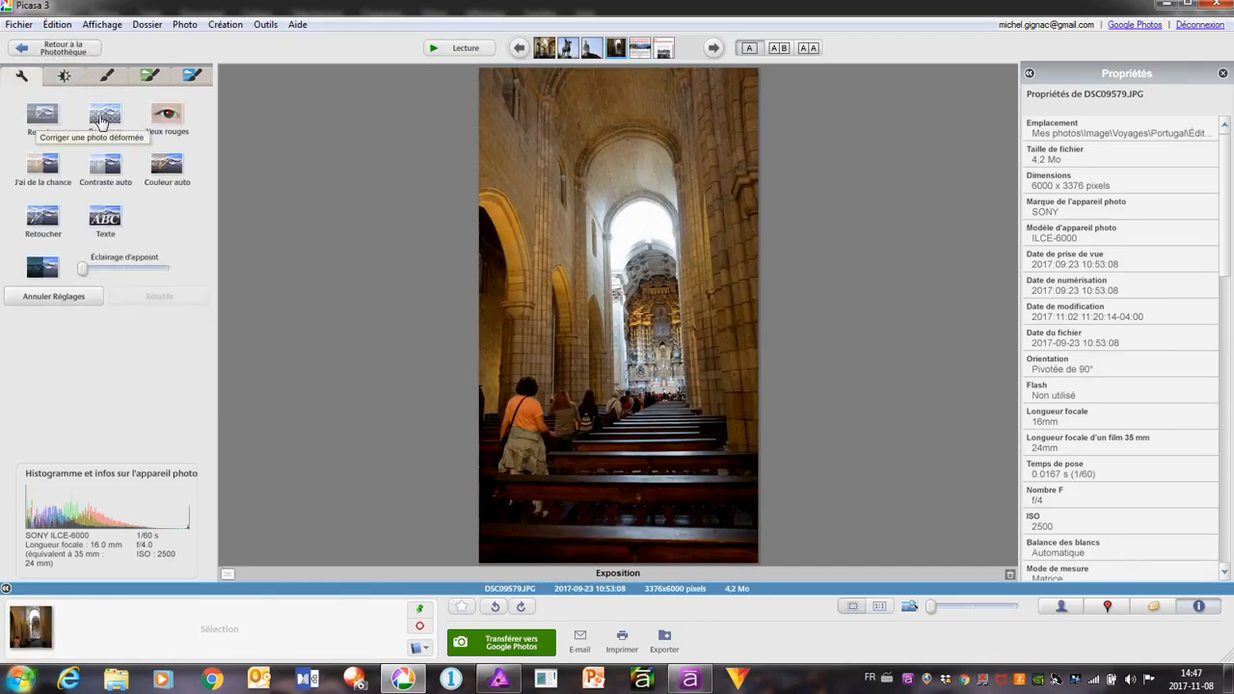
click(105, 115)
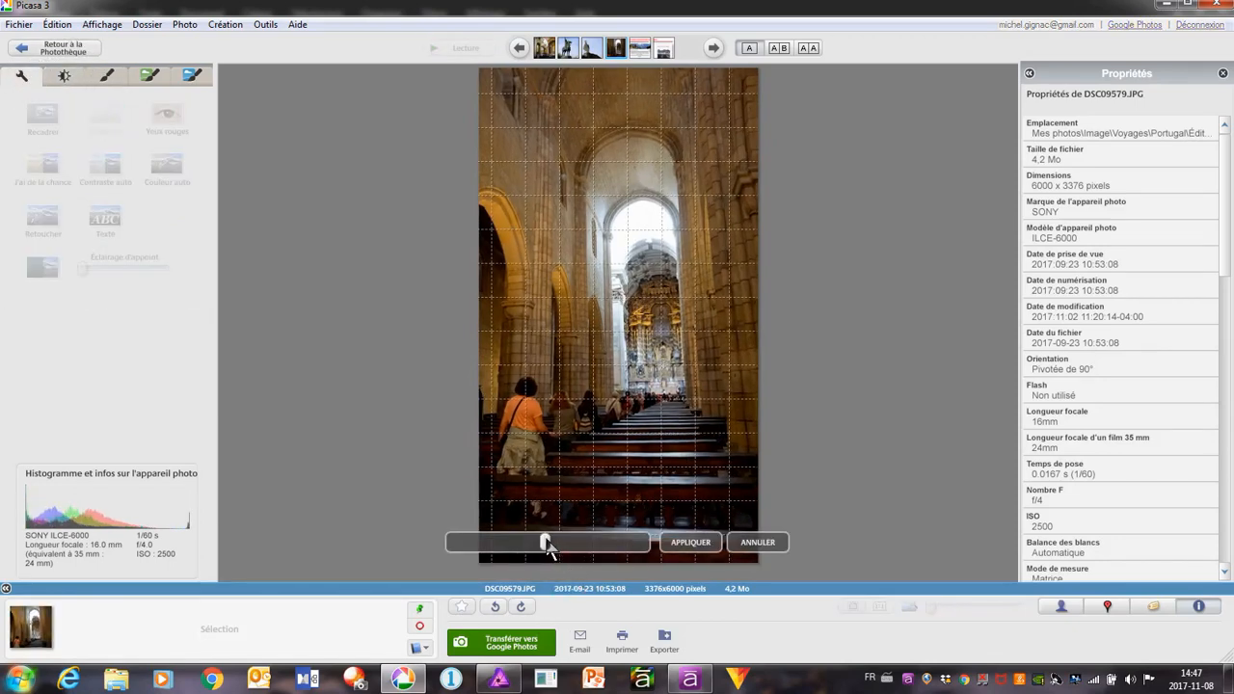
drag(549, 543, 535, 545)
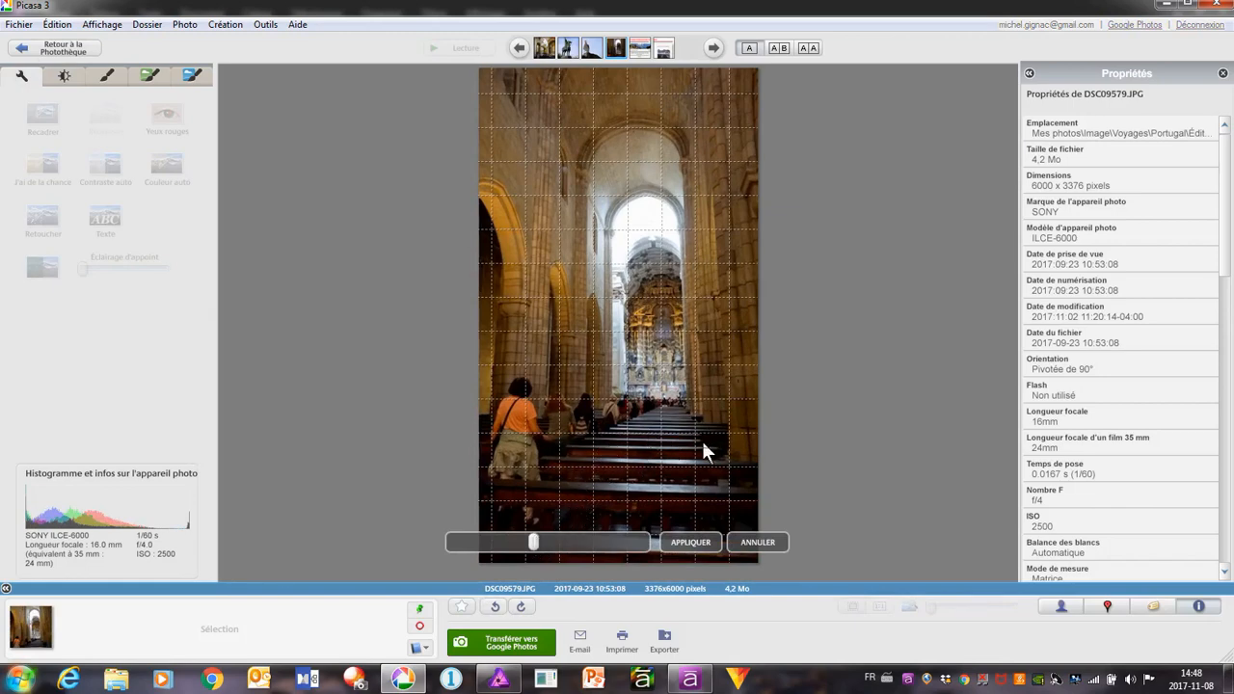
click(690, 543)
right_click(604, 250)
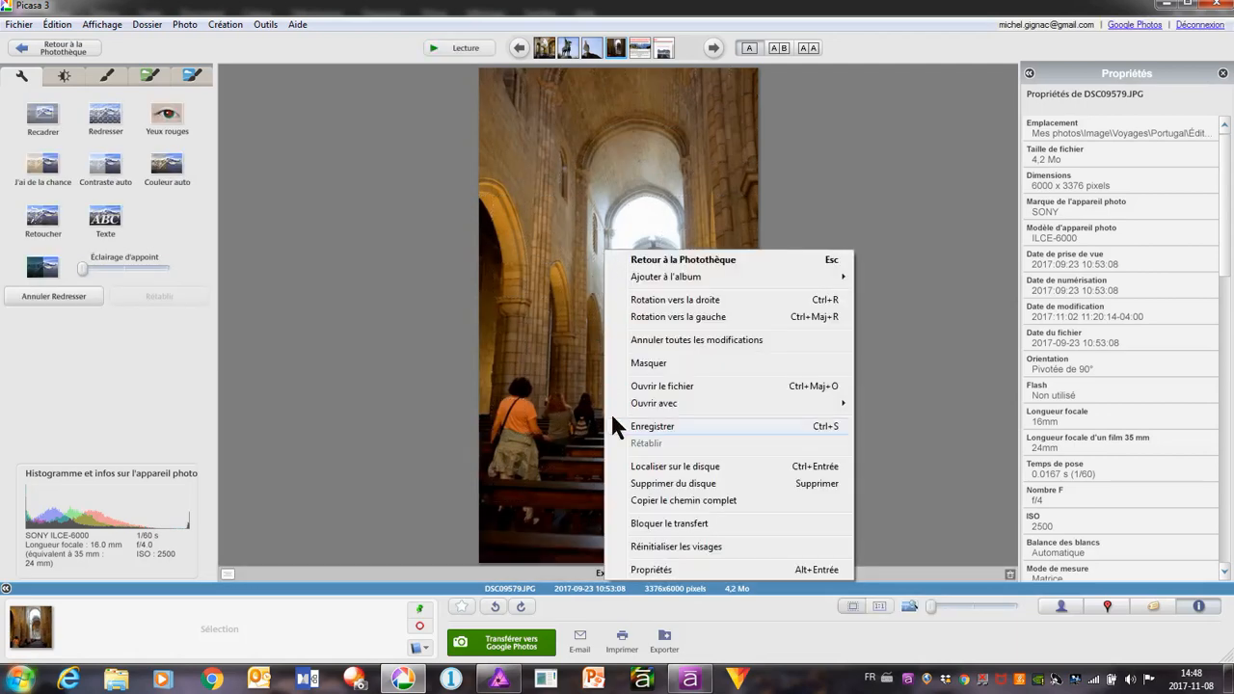
click(644, 427)
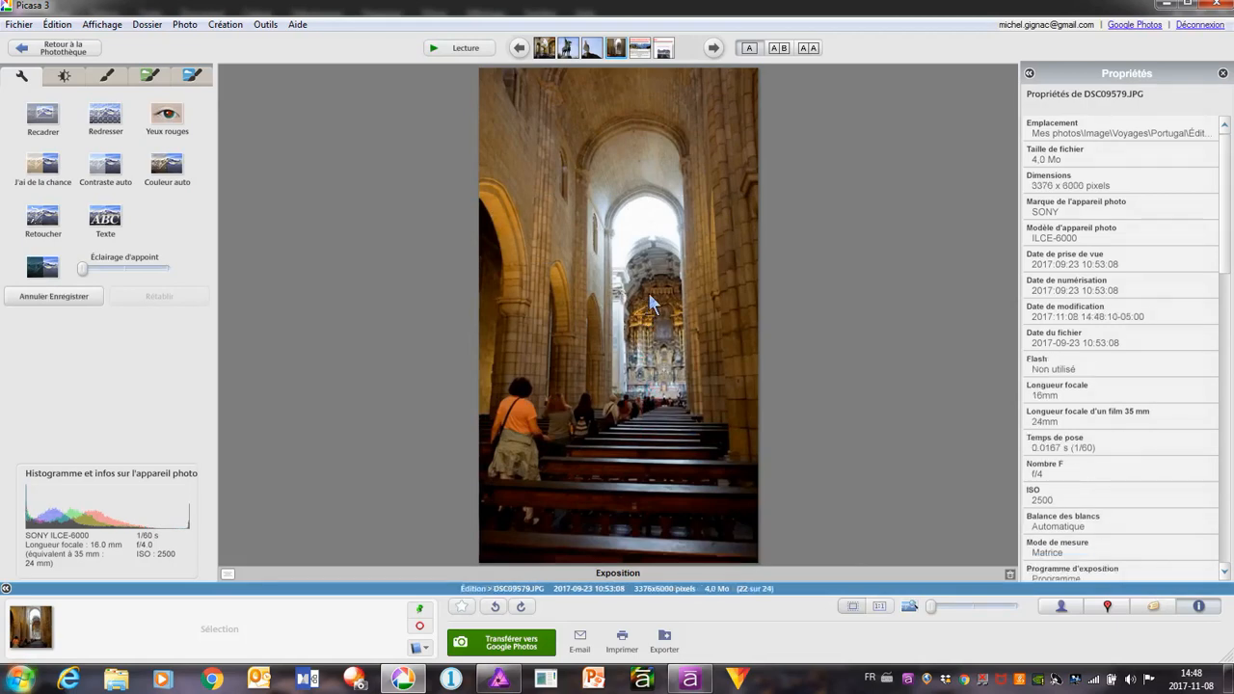
Present the closing slides as a full-screen slideshow, from the online learning video series slide to the photography guide slide
click(717, 50)
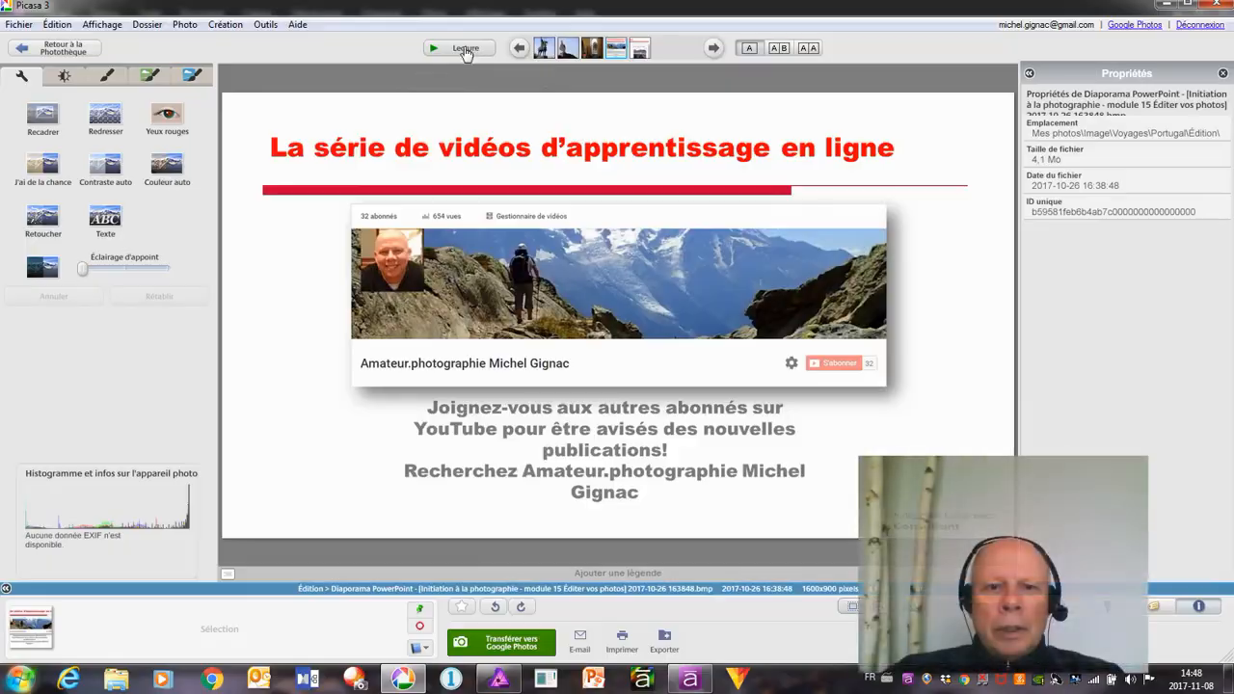
click(466, 50)
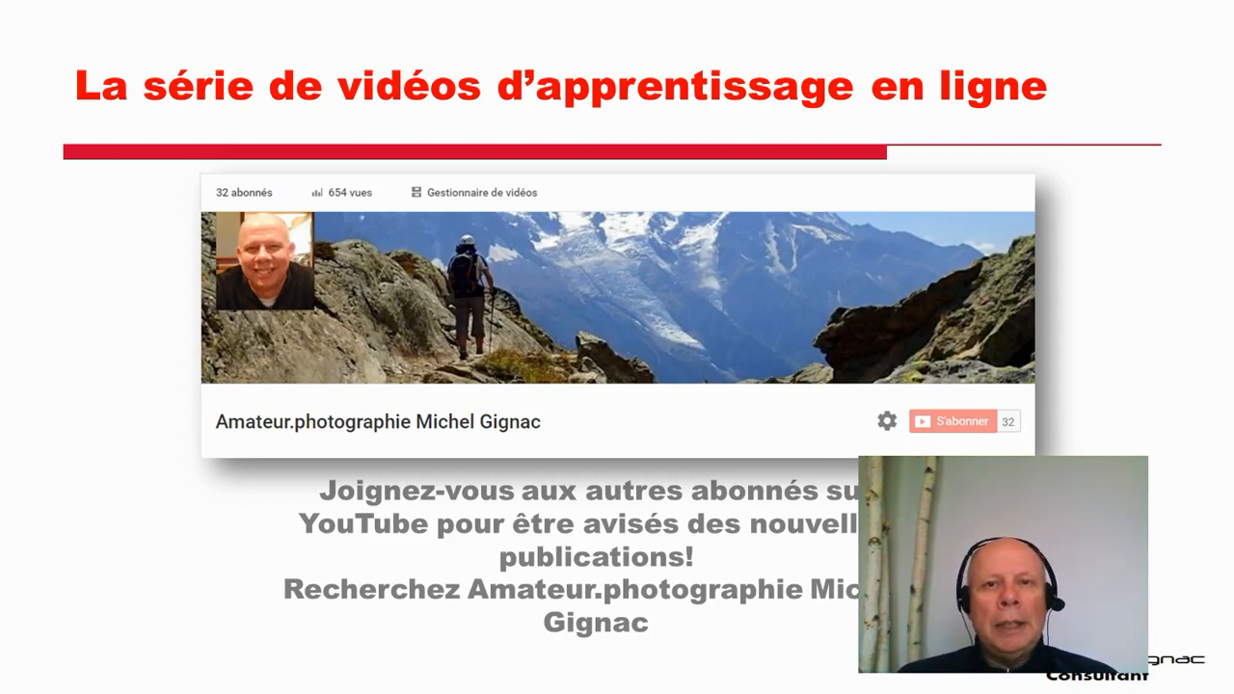
key(Right)
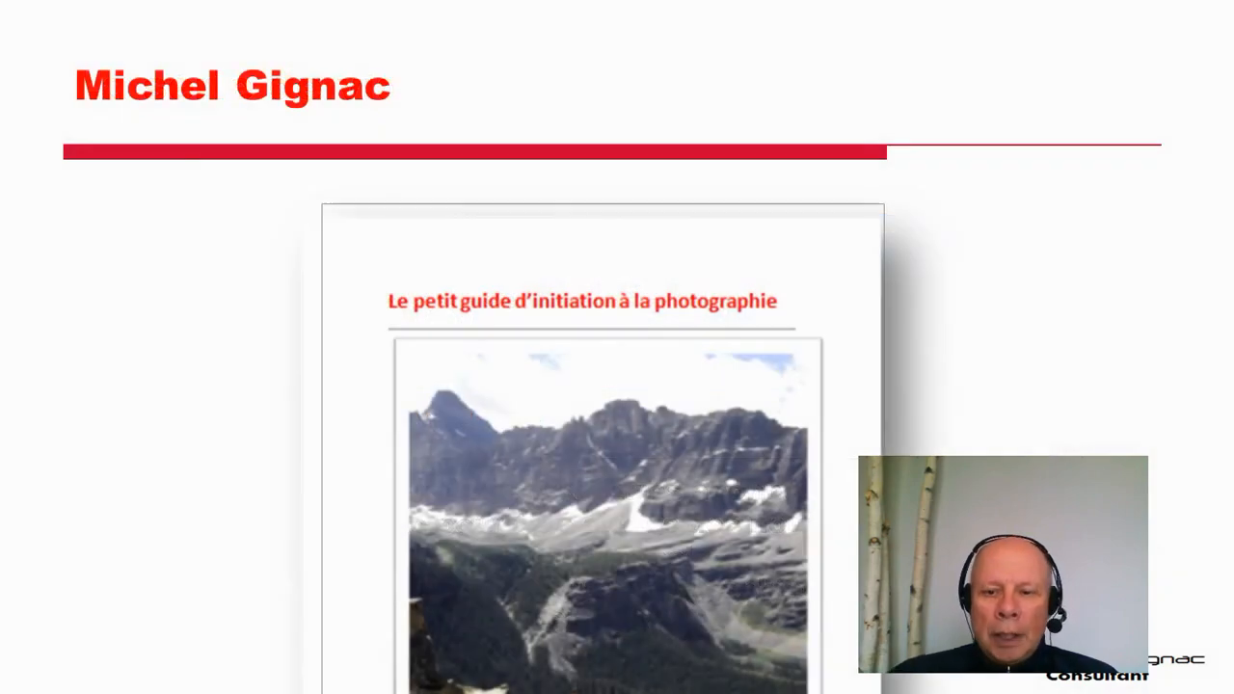
key(Right)
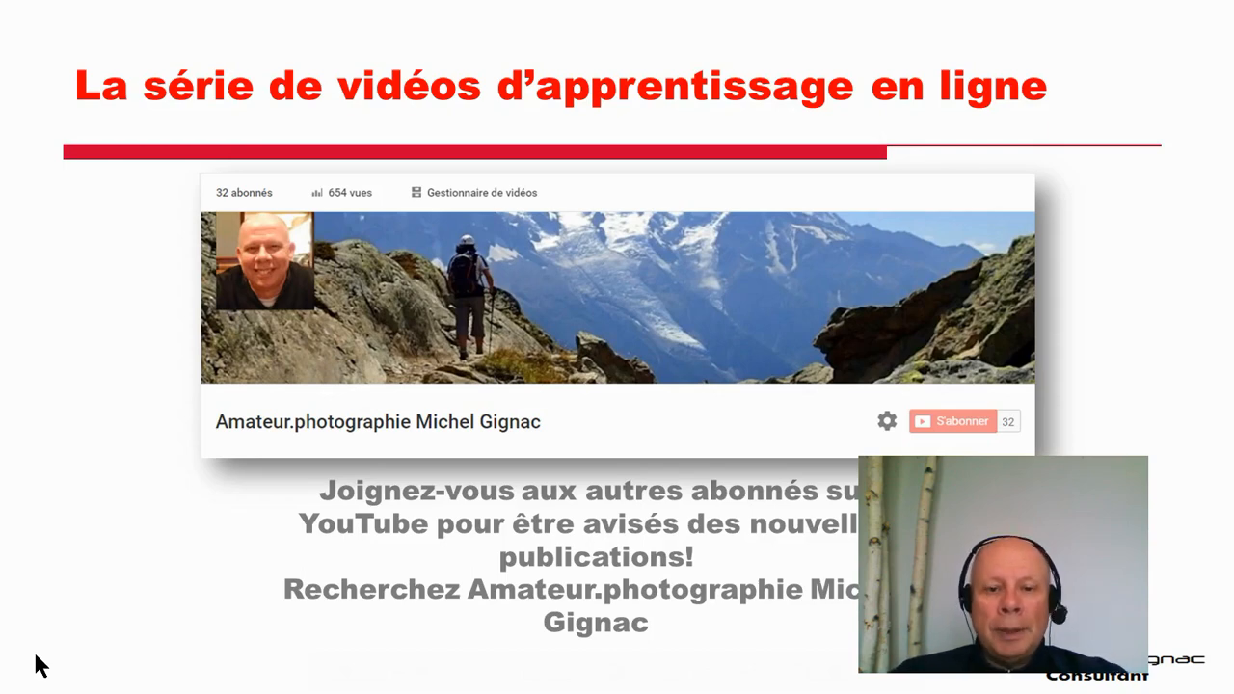
mouse_move(555, 689)
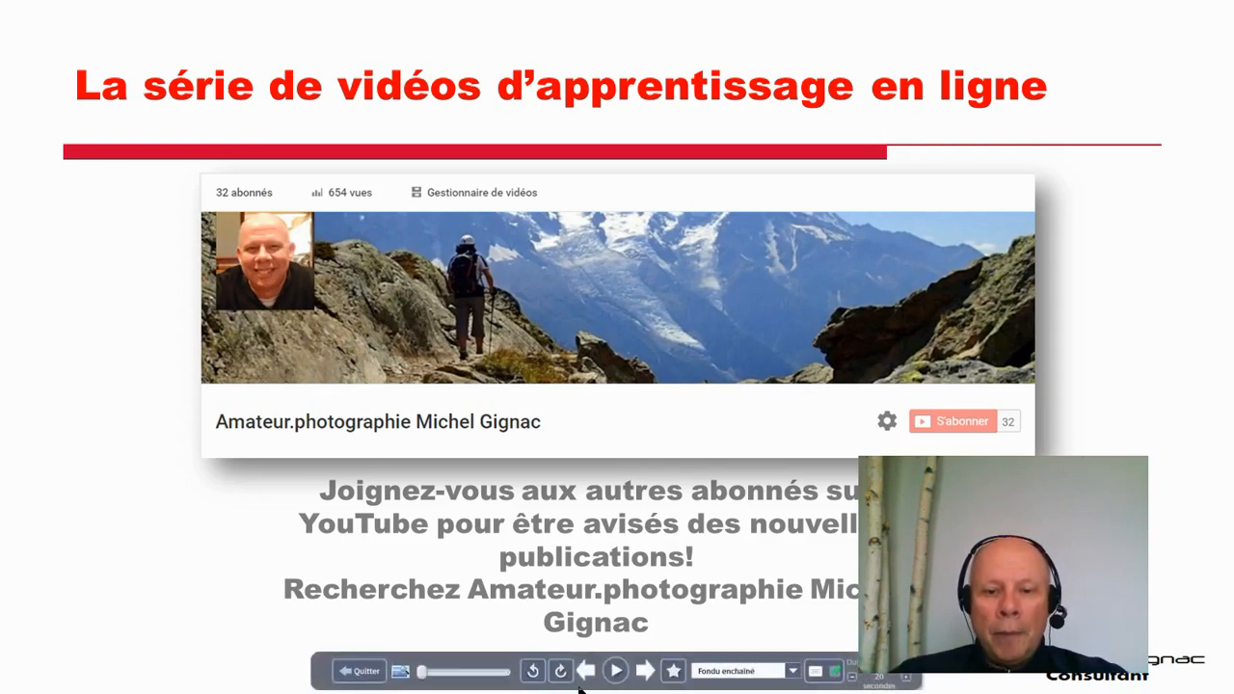
click(647, 673)
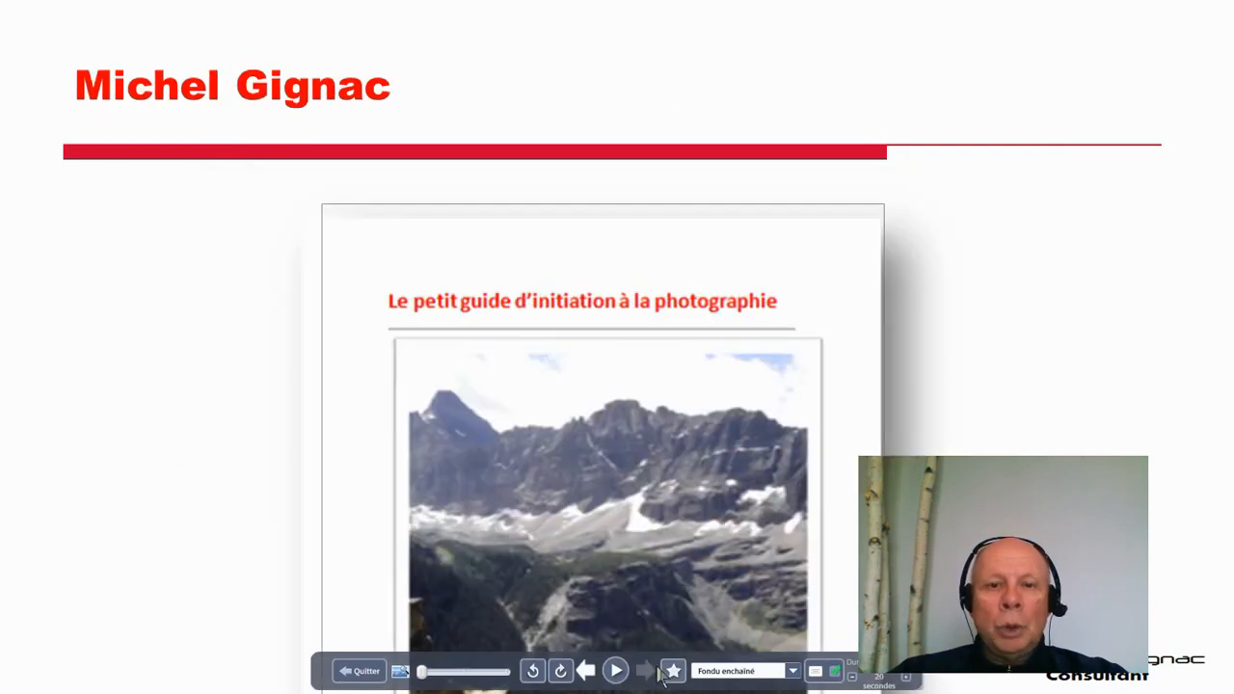